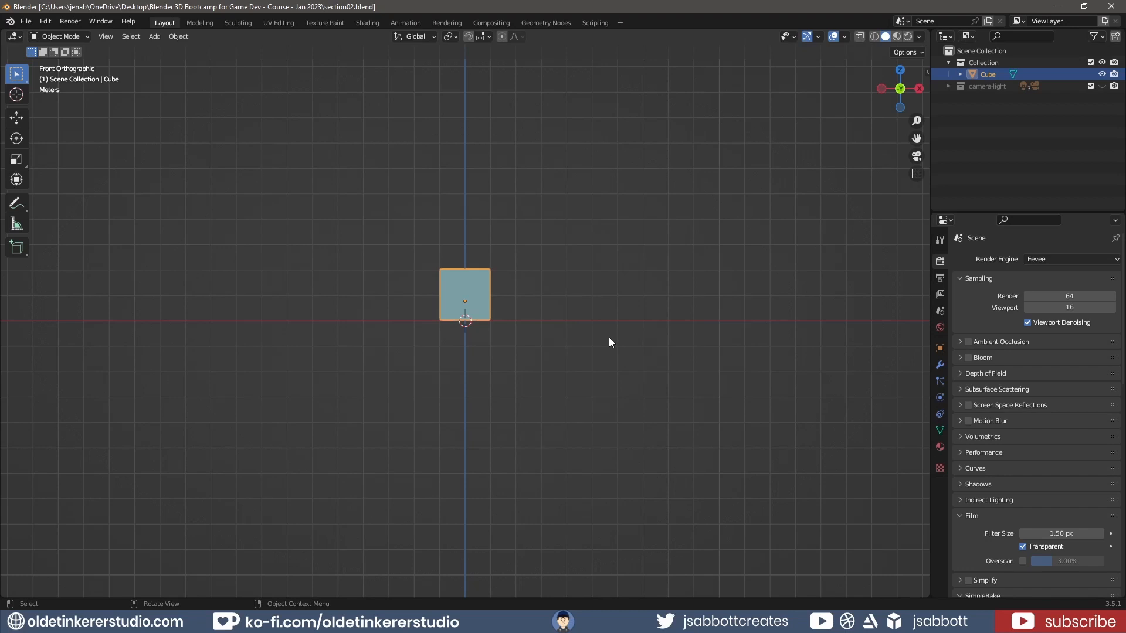
{"action": "left_click", "coordinate": [470, 283]}
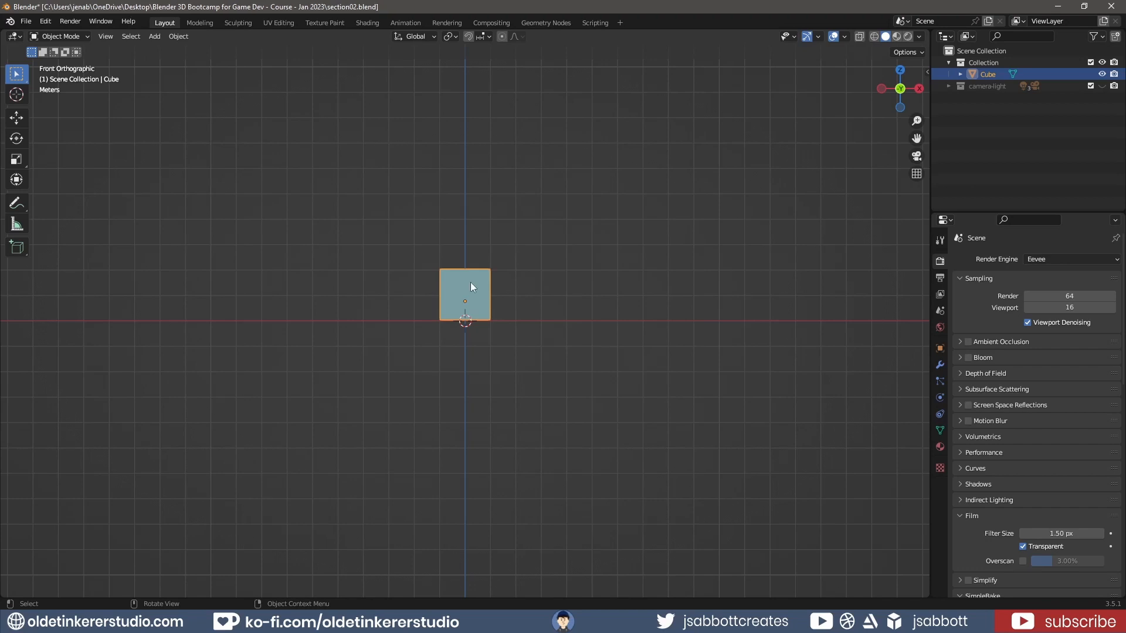
{"action": "key", "text": "Delete"}
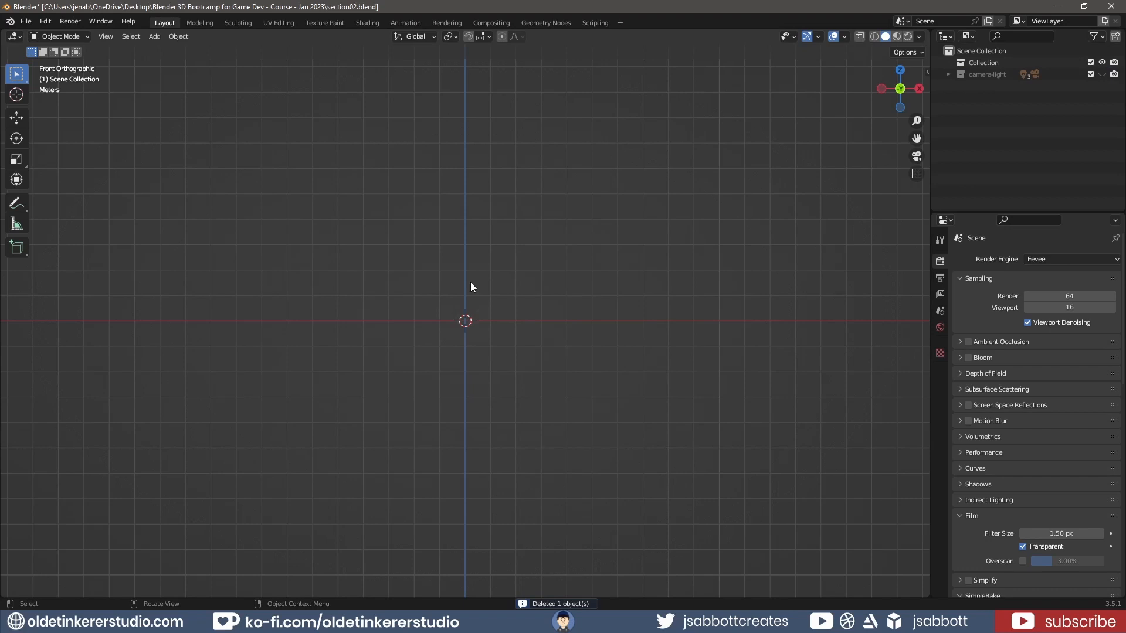
{"action": "key", "text": "ctrl+z"}
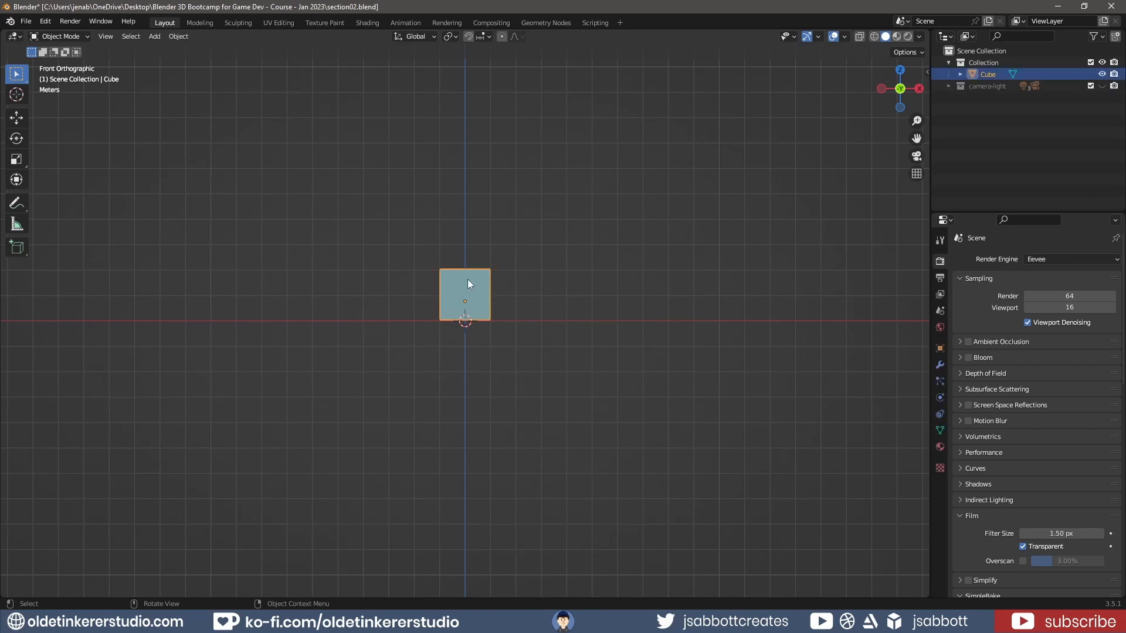
Delete the default cube from the scene
{"action": "key", "text": "x"}
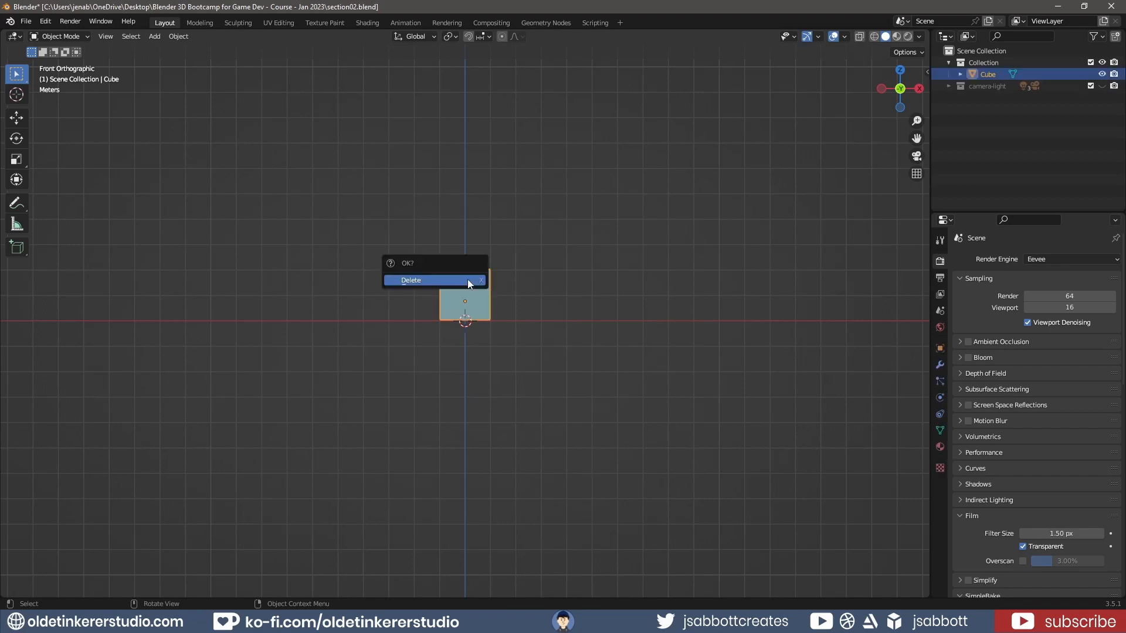
{"action": "left_click", "coordinate": [467, 280]}
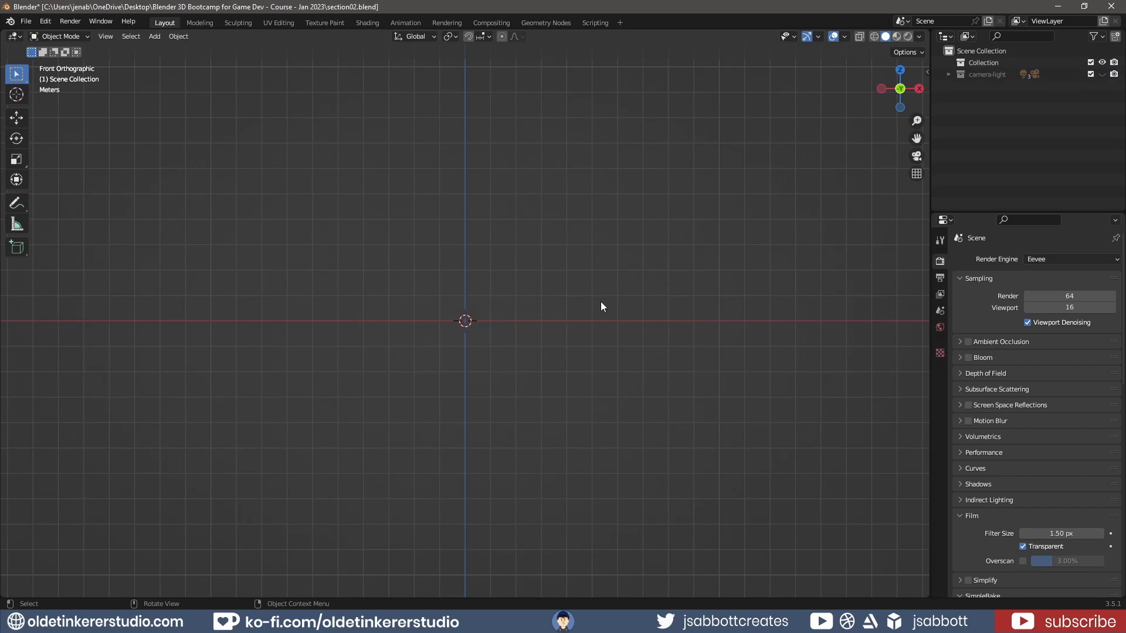
Add a new cube mesh at the world origin and delete it again
{"action": "left_click", "coordinate": [156, 36]}
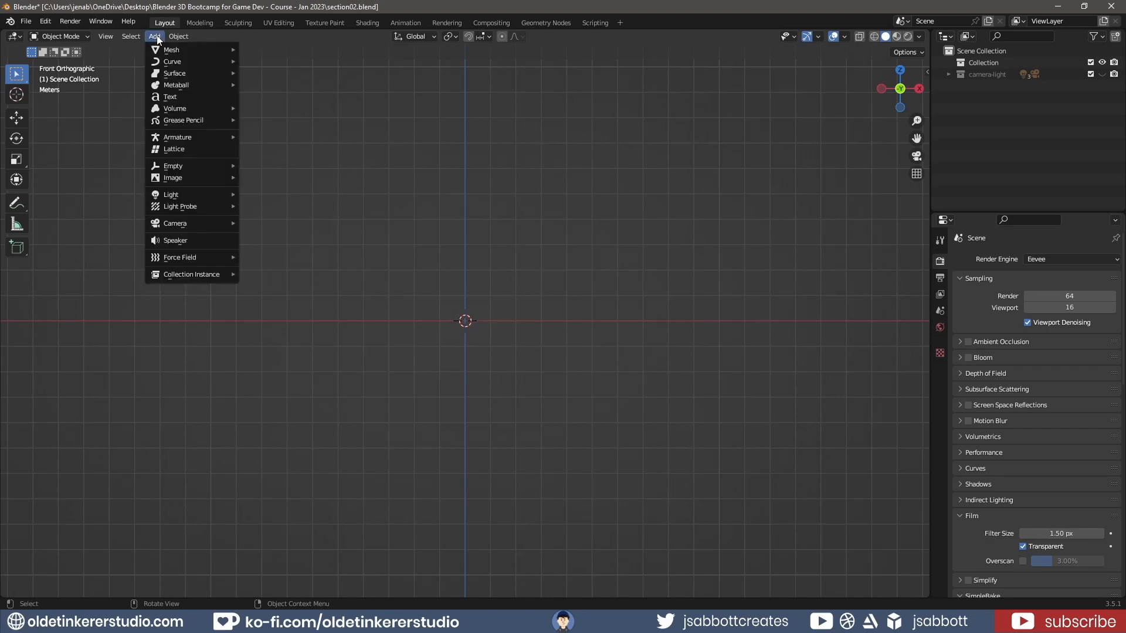
{"action": "mouse_move", "coordinate": [161, 51]}
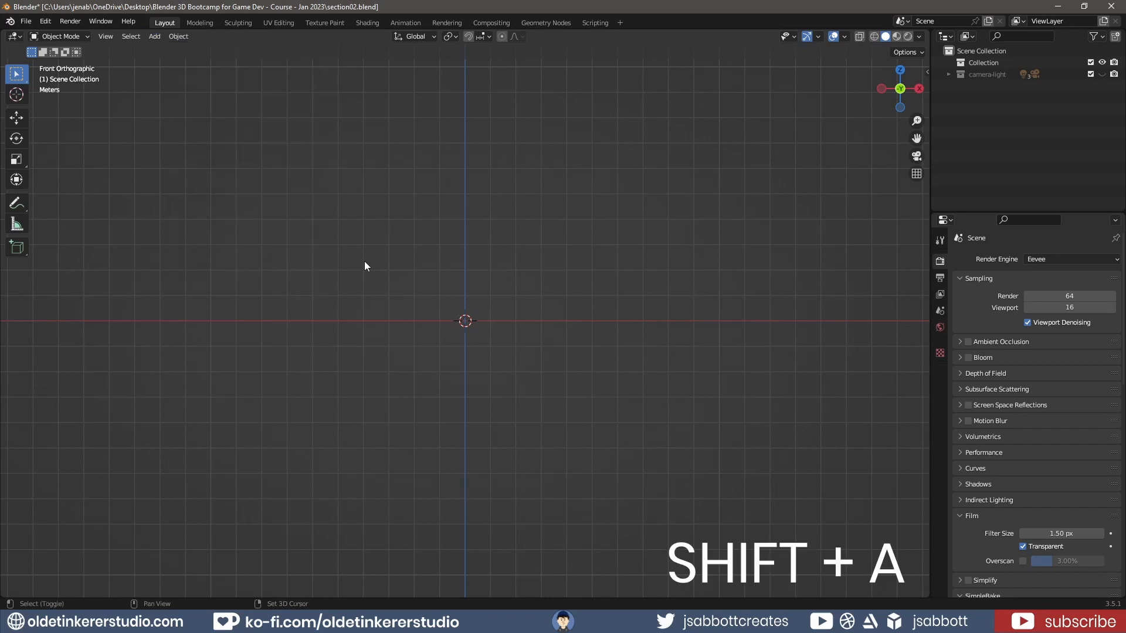
{"action": "key", "text": "shift+a"}
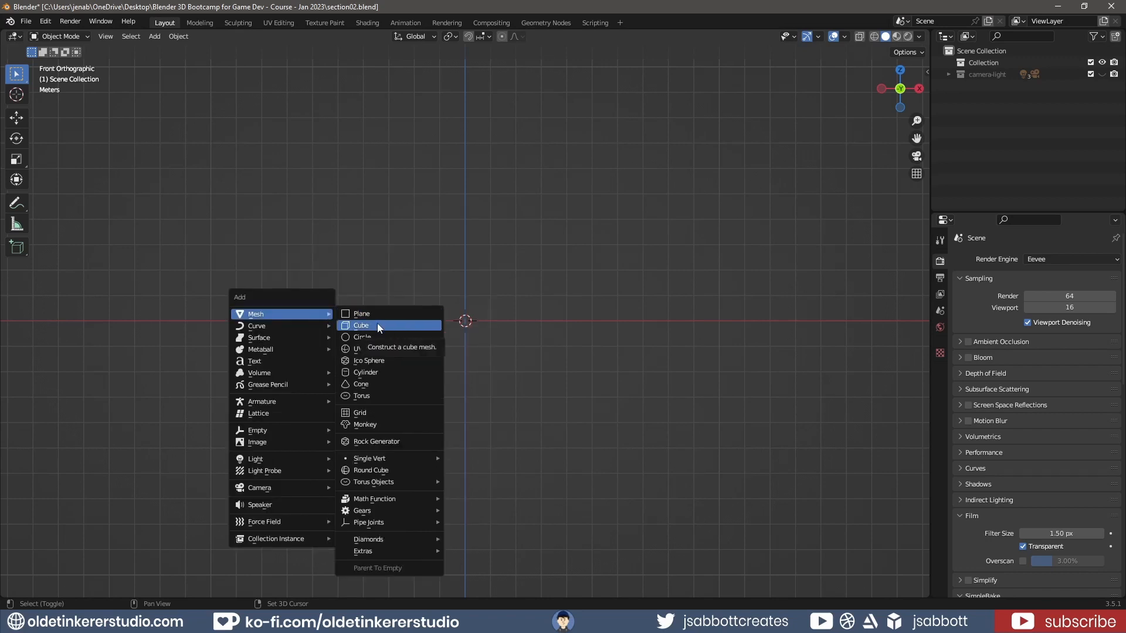
{"action": "left_click", "coordinate": [378, 326]}
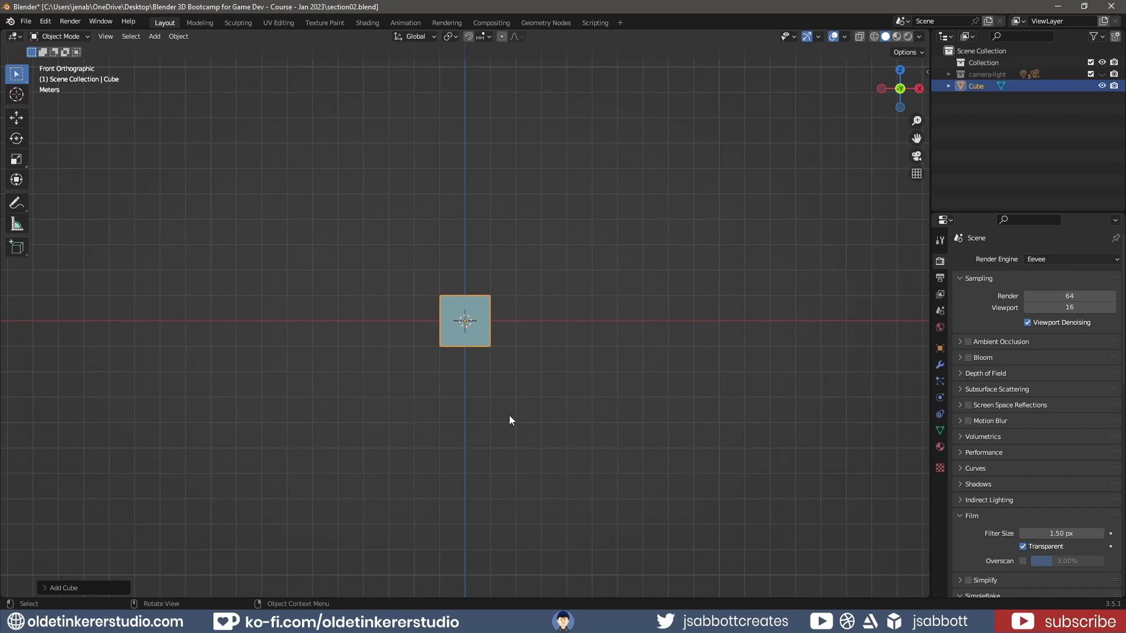
{"action": "key", "text": "Delete"}
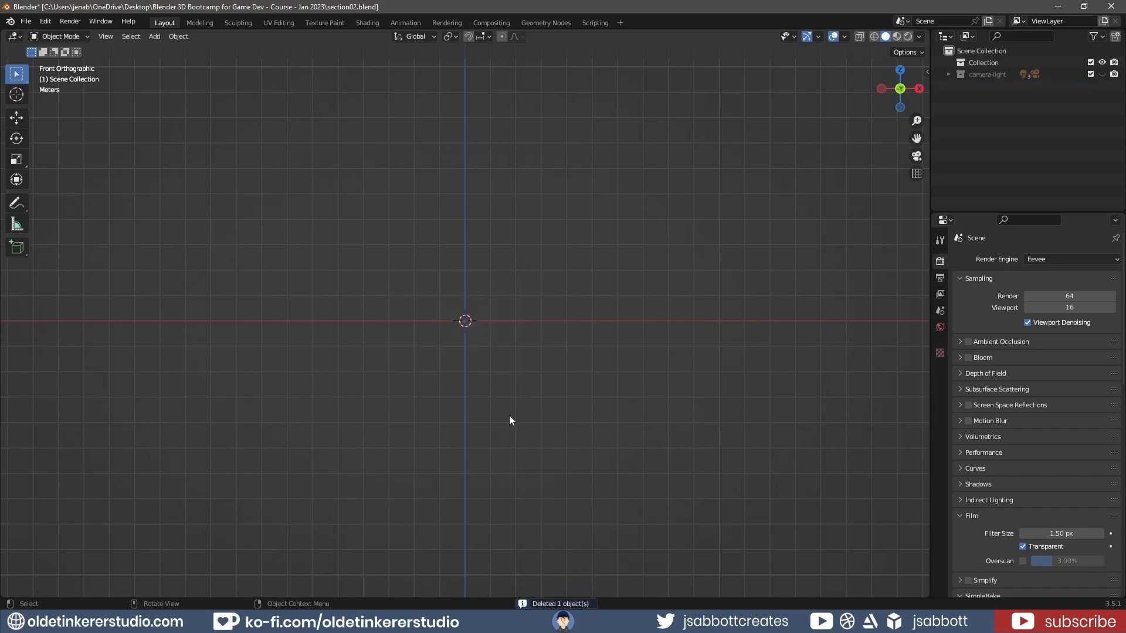
Add a UV Sphere mesh at the world origin
{"action": "key", "text": "shift+a"}
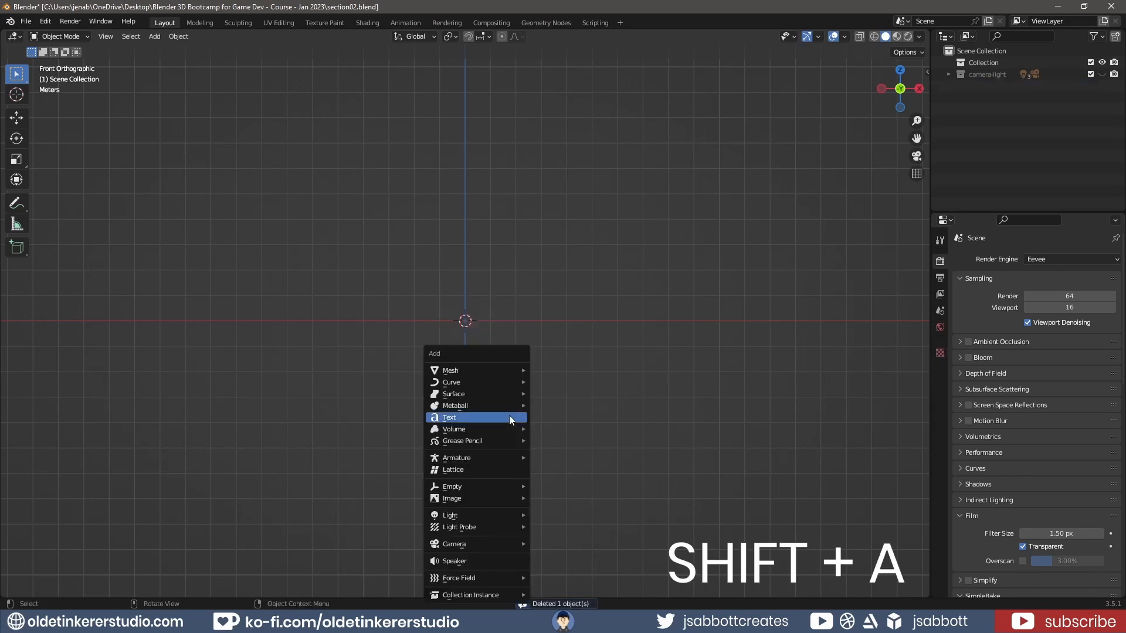
{"action": "mouse_move", "coordinate": [507, 368]}
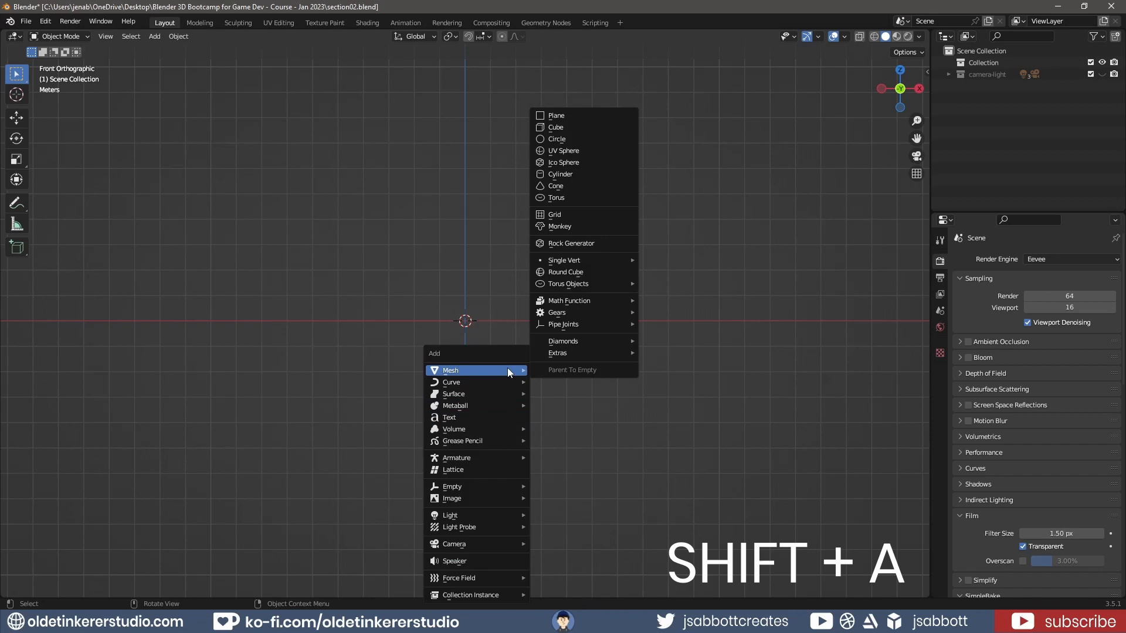
{"action": "left_click", "coordinate": [590, 151]}
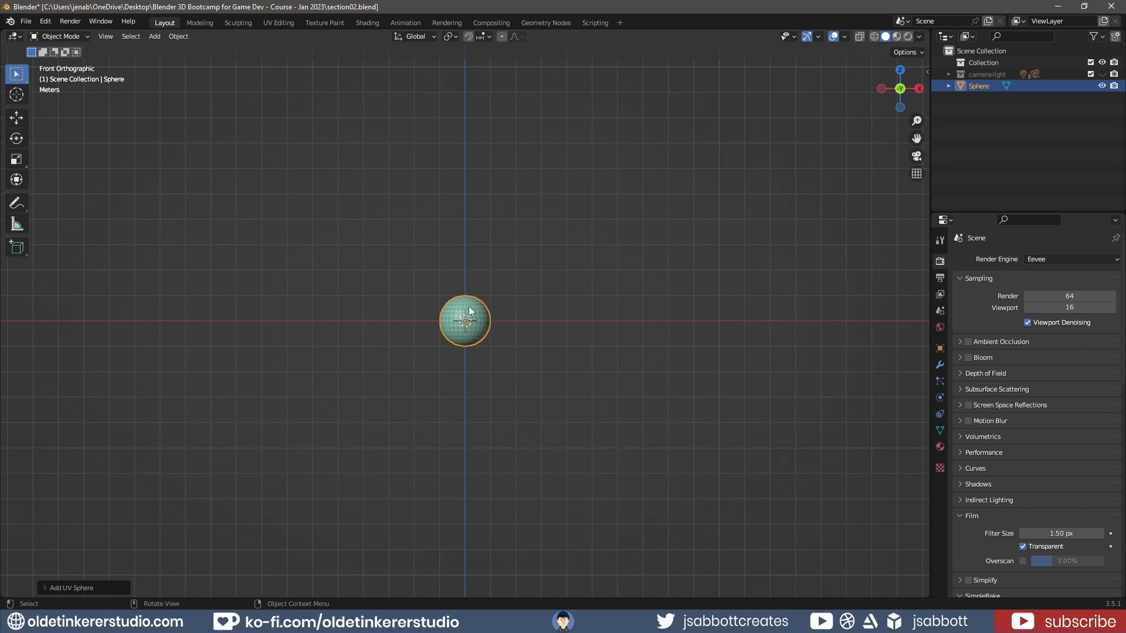
Enter Edit Mode on the sphere and cycle through edge and face selection back to vertex selection
{"action": "key", "text": "Tab"}
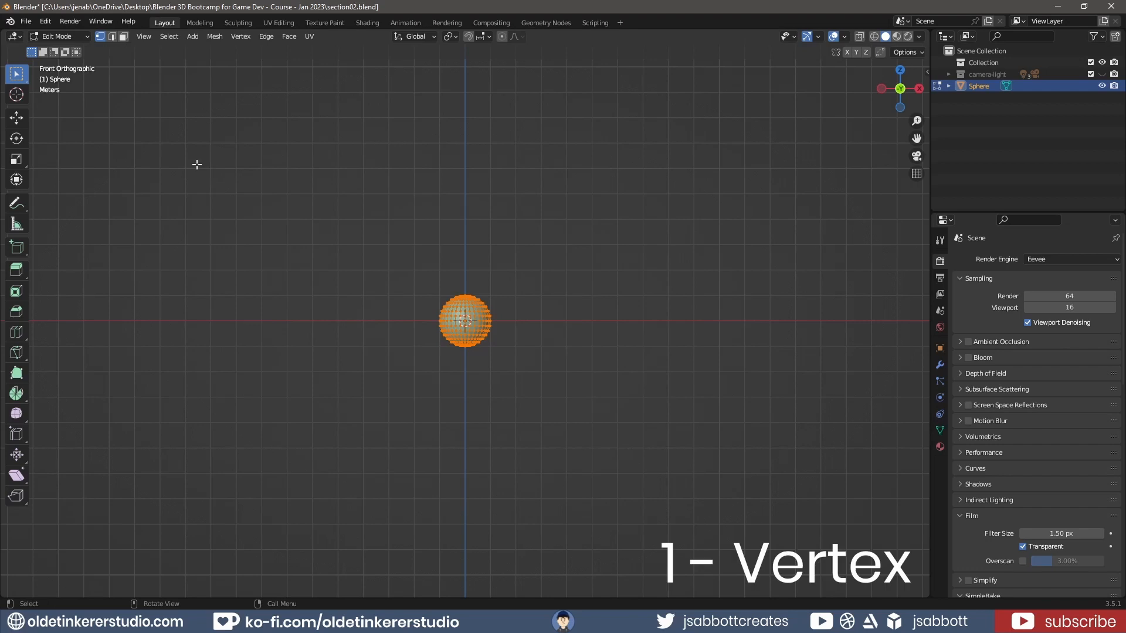
{"action": "key", "text": "2"}
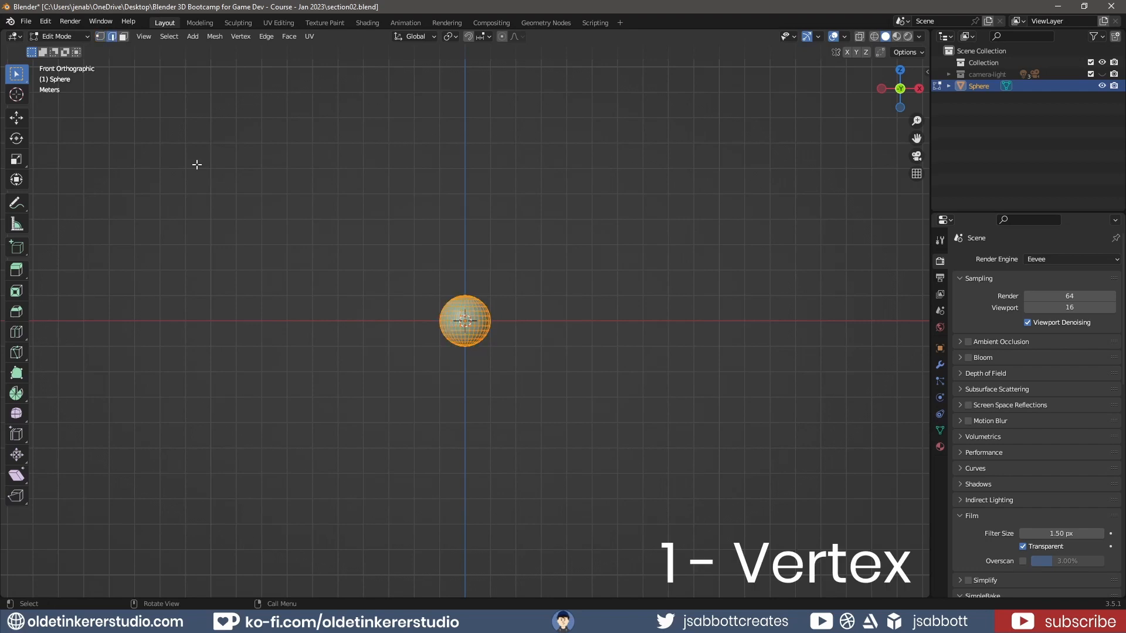
{"action": "key", "text": "3"}
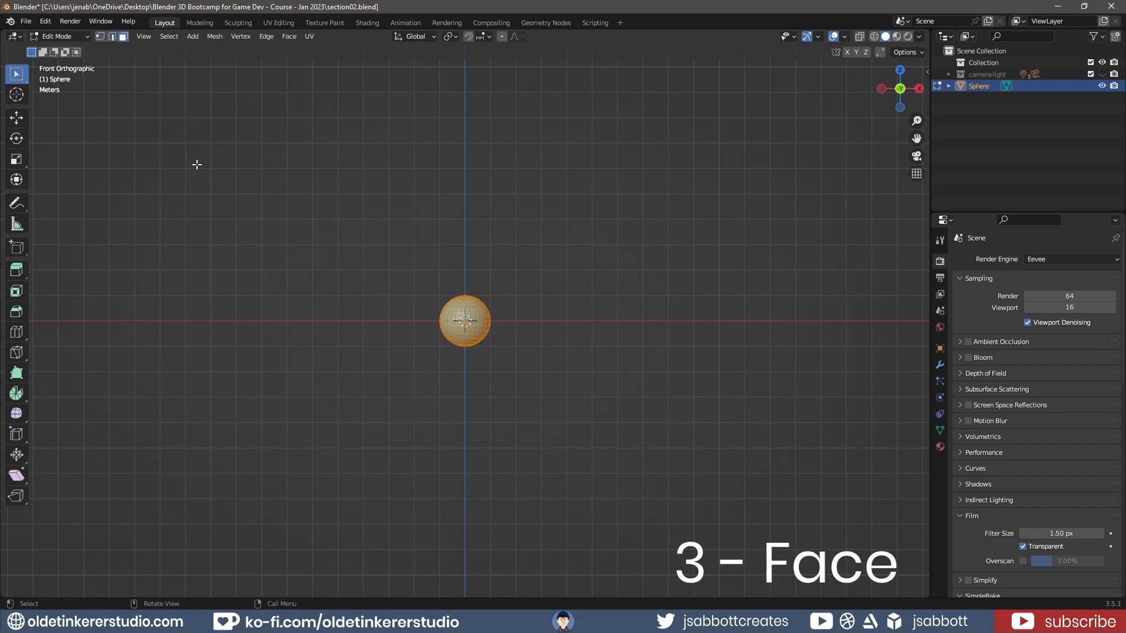
{"action": "key", "text": "1"}
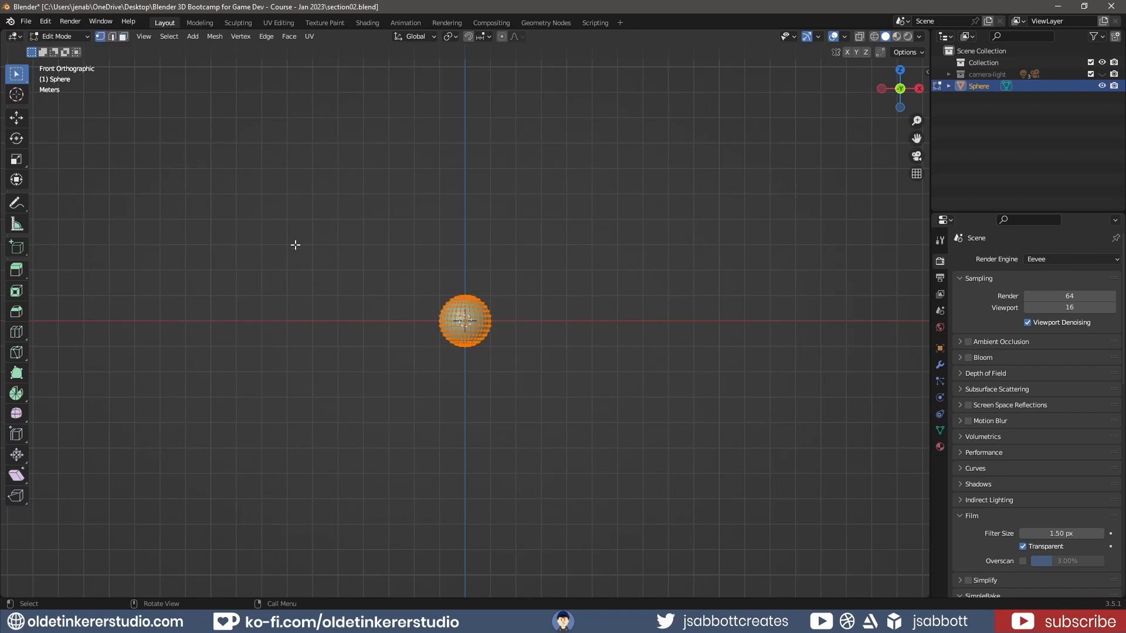
Select single vertices on the sphere's upper front, and a single horizontal edge there in edge selection mode
{"action": "scroll", "coordinate": [645, 295], "scroll_direction": "up", "scroll_amount": 8}
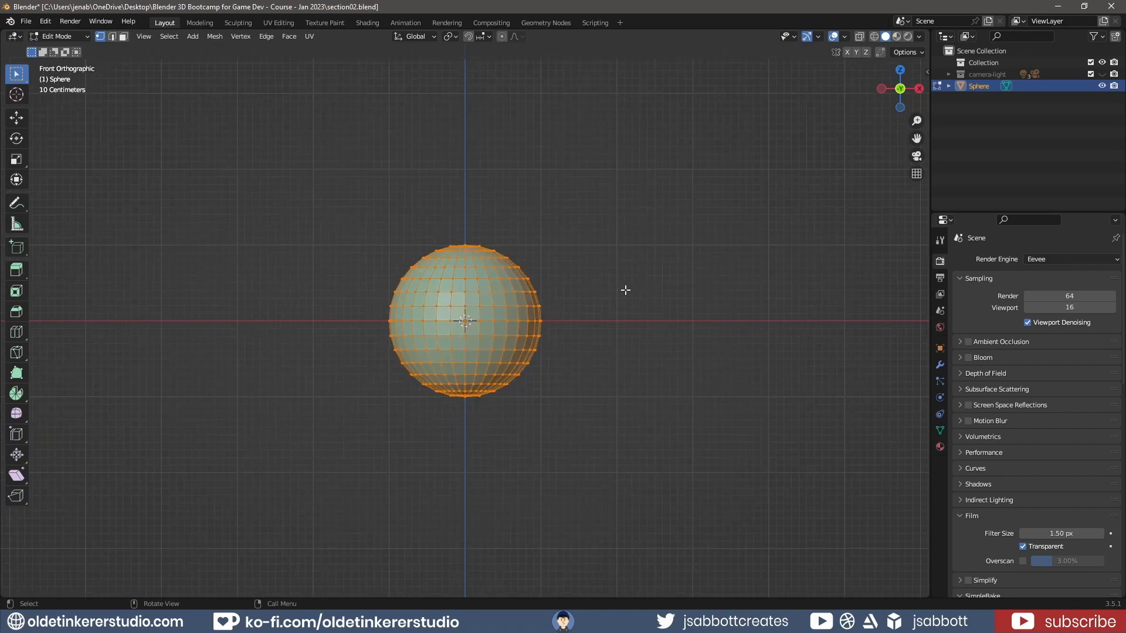
{"action": "left_click", "coordinate": [490, 270]}
{"action": "left_click", "coordinate": [511, 270]}
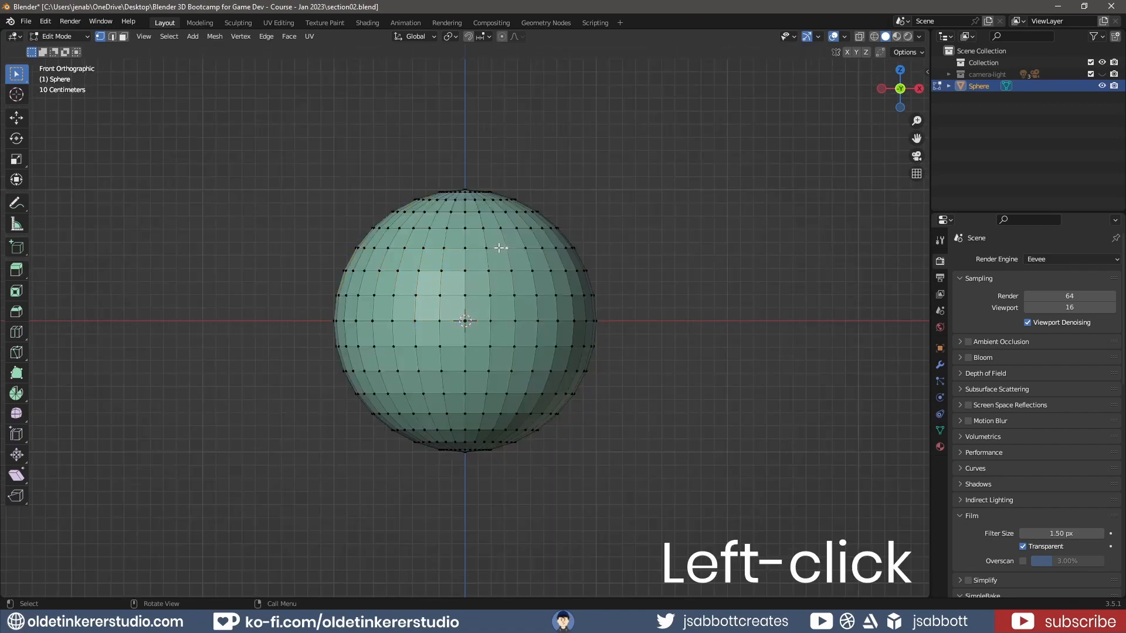
{"action": "key", "text": "2"}
{"action": "left_click", "coordinate": [489, 248]}
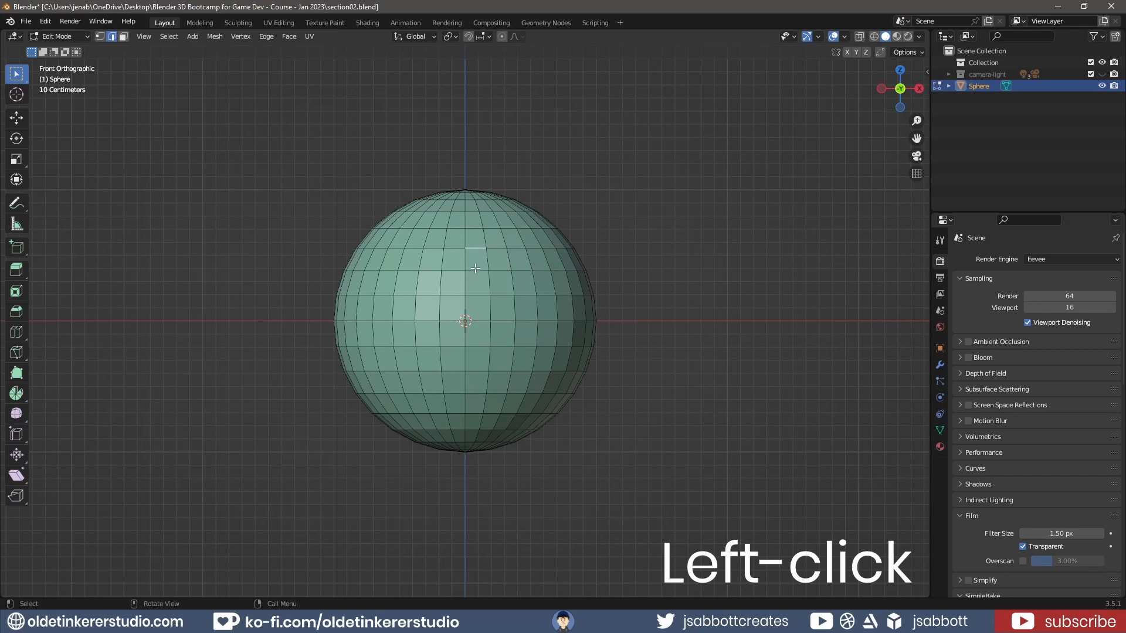
Switch to face selection and select individual faces one at a time on the sphere's upper front
{"action": "key", "text": "3"}
{"action": "left_click", "coordinate": [448, 260]}
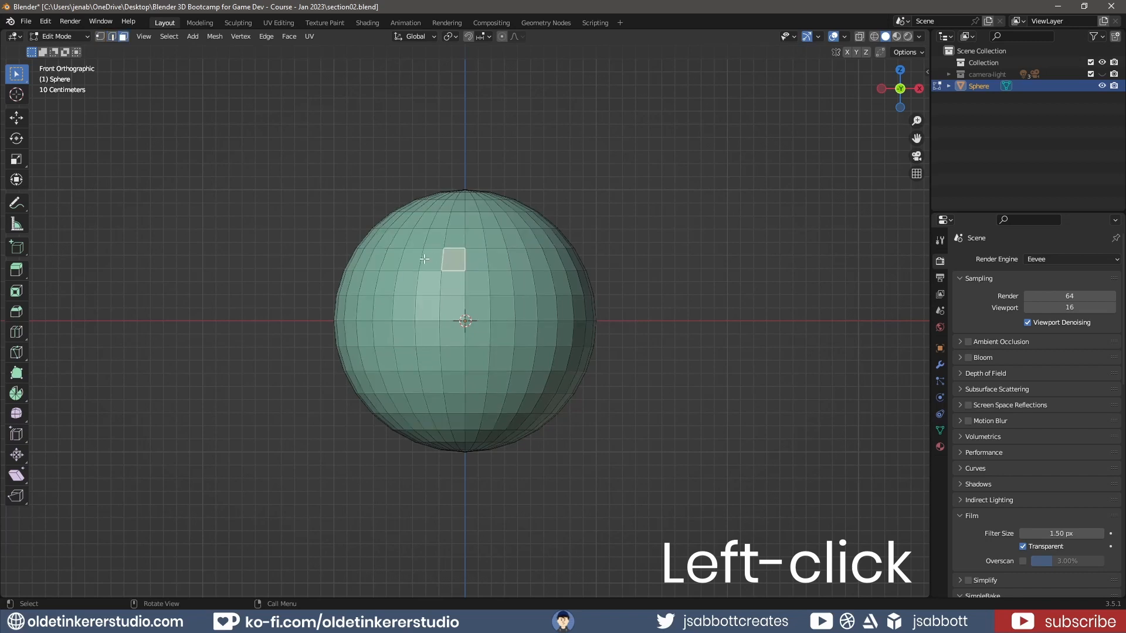
{"action": "left_click", "coordinate": [430, 259]}
{"action": "left_click", "coordinate": [413, 256]}
Build a multiple selection of five faces running from the sphere's upper front down toward its equator
{"action": "left_click", "coordinate": [432, 236]}
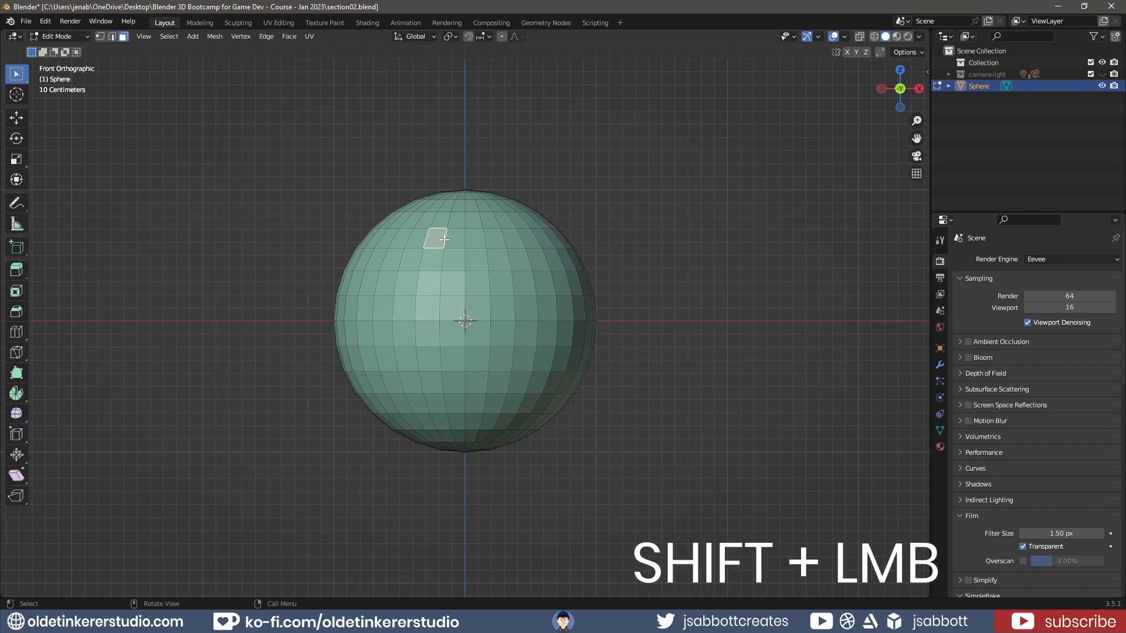
{"action": "left_click", "coordinate": [454, 240], "text": "shift"}
{"action": "left_click", "coordinate": [479, 258], "text": "shift"}
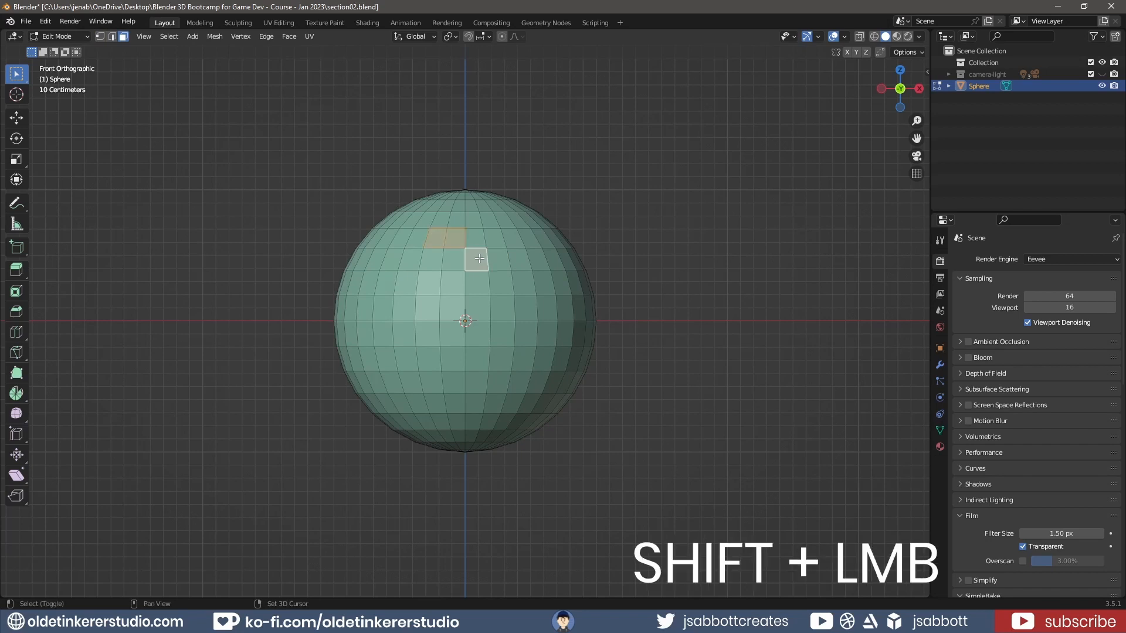
{"action": "left_click", "coordinate": [518, 283], "text": "shift"}
{"action": "left_click", "coordinate": [524, 304], "text": "shift"}
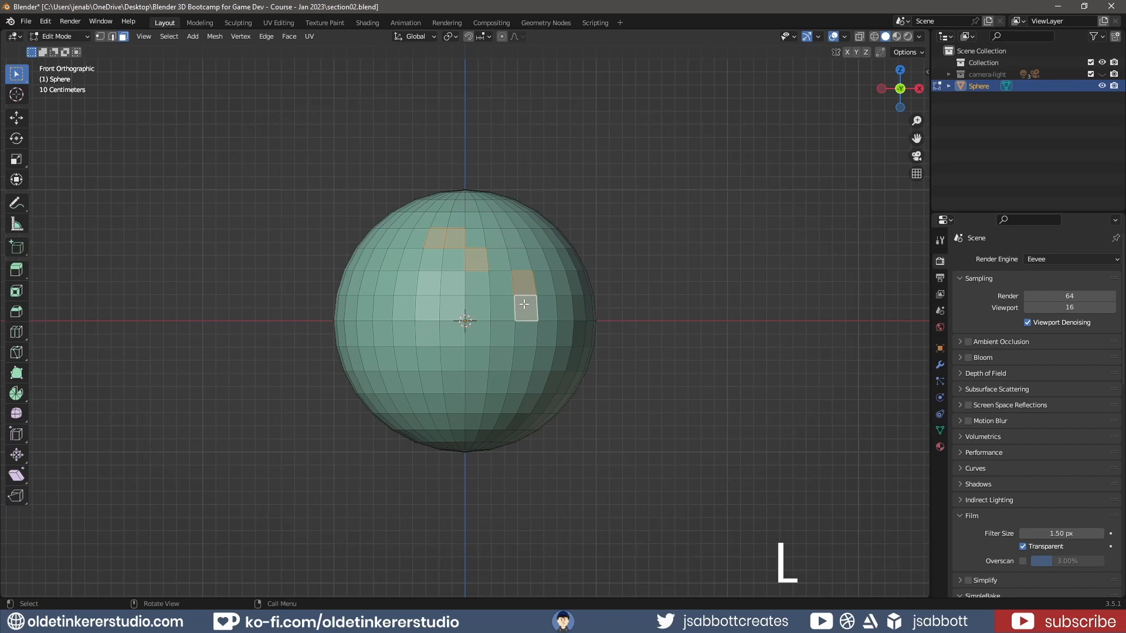
Select all linked faces of the sphere, and replace that selection with a box selection around the whole sphere from the front view
{"action": "key", "text": "l"}
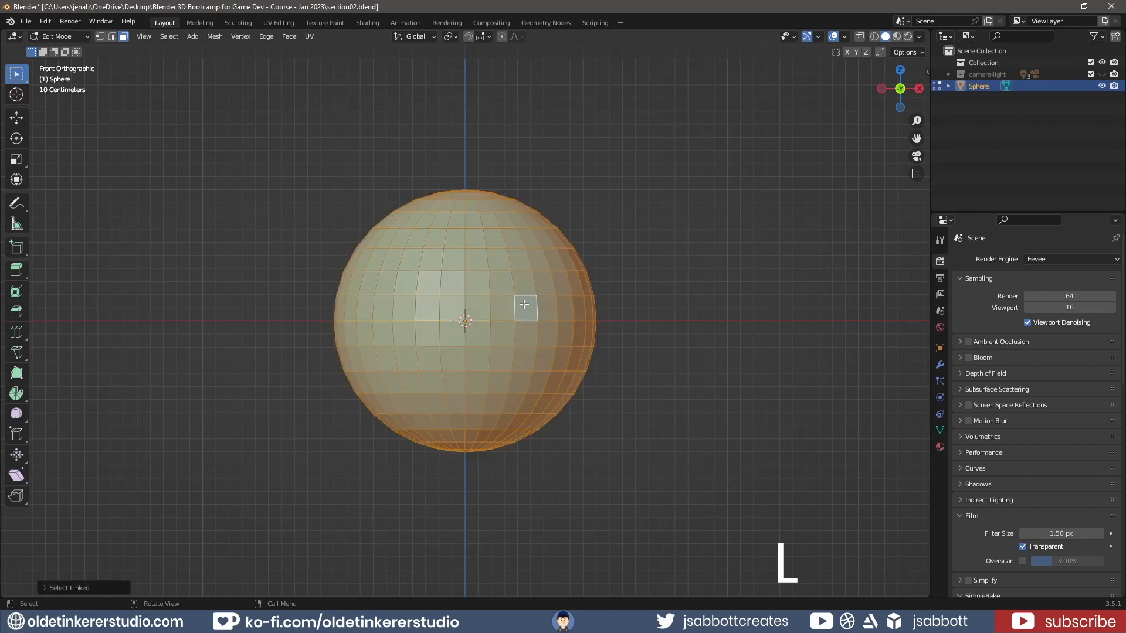
{"action": "left_click", "coordinate": [708, 196]}
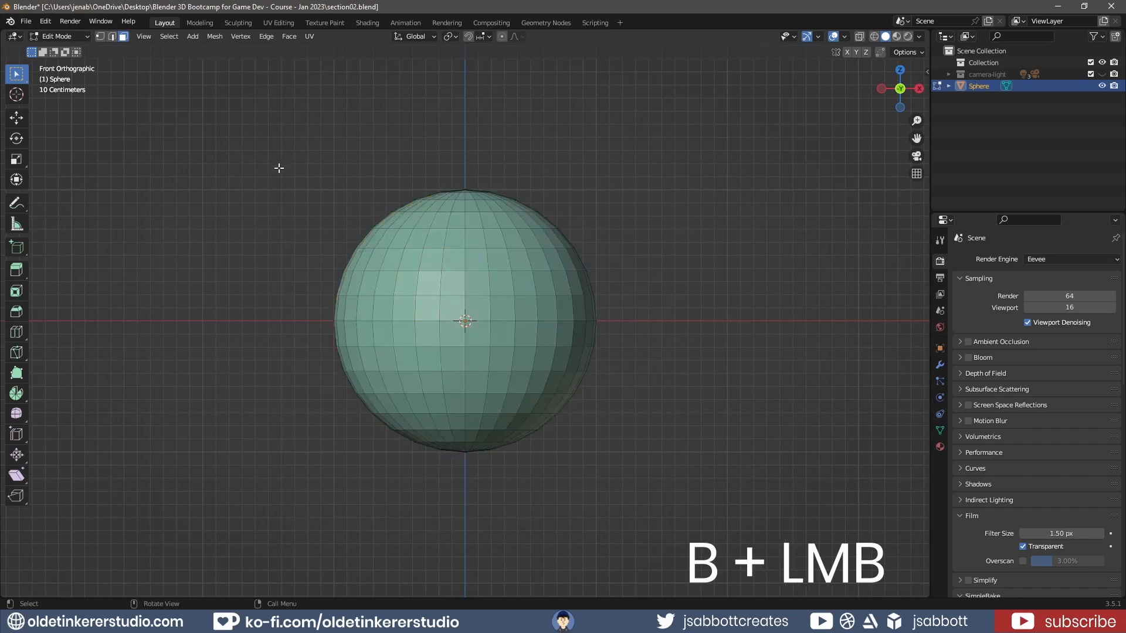
{"action": "key", "text": "b"}
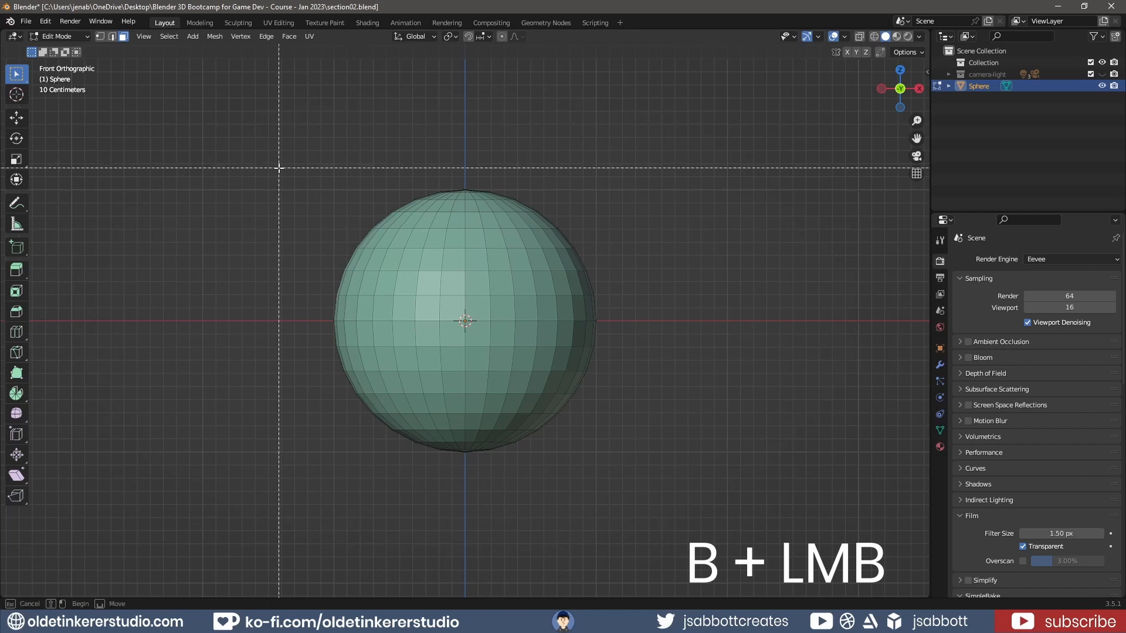
{"action": "left_click_drag", "start_coordinate": [278, 168], "coordinate": [666, 530]}
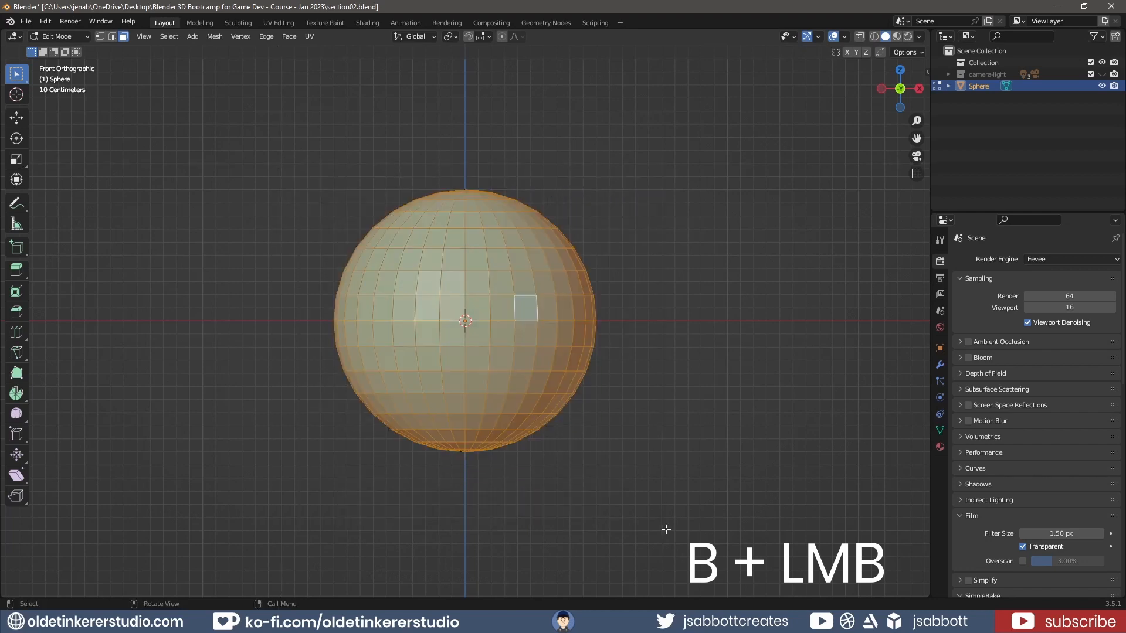
Add a patch of faces in the middle of the sphere's unselected back side using circle select
{"action": "middle_click_drag", "start_coordinate": [711, 205], "coordinate": [586, 238]}
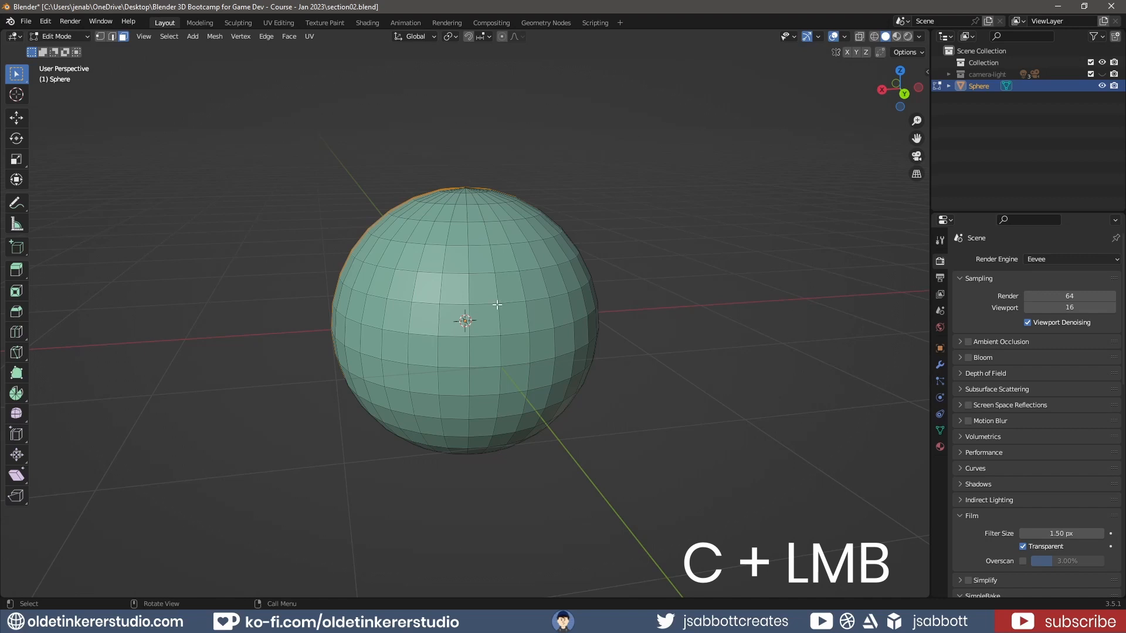
{"action": "key", "text": "c"}
{"action": "mouse_move", "coordinate": [469, 314]}
{"action": "left_mouse_down"}
{"action": "mouse_move", "coordinate": [449, 303]}
{"action": "mouse_move", "coordinate": [468, 267]}
{"action": "mouse_move", "coordinate": [517, 332]}
{"action": "mouse_move", "coordinate": [458, 320]}
{"action": "left_mouse_up"}
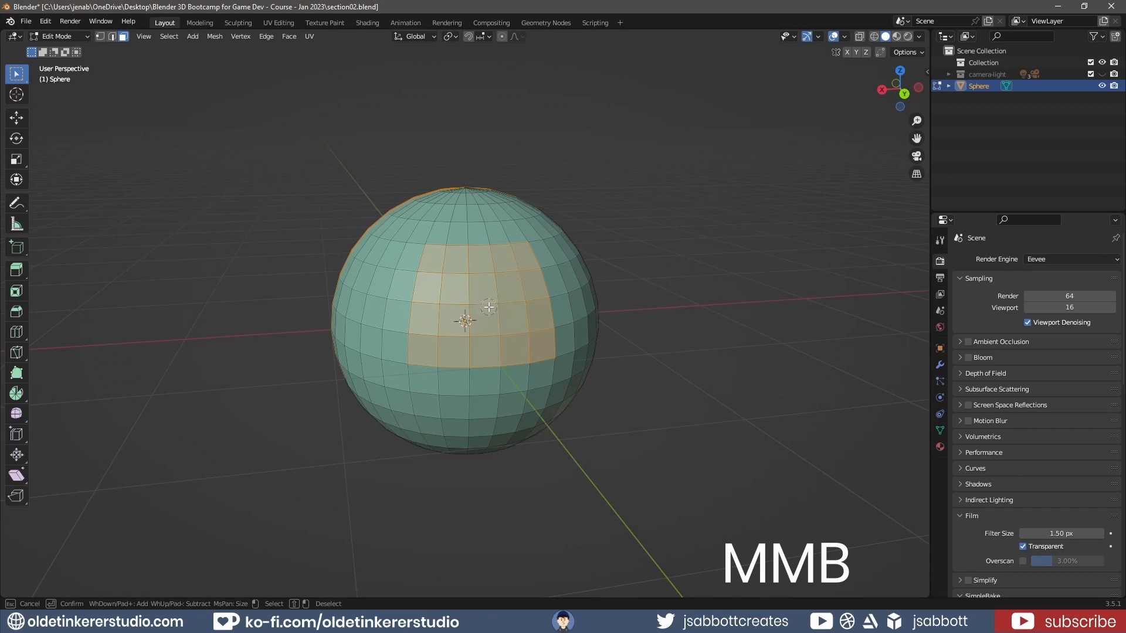
Enlarge the selection circle to nearly the sphere's size, add the surrounding back faces to the selection and end circle select
{"action": "scroll", "coordinate": [489, 307], "scroll_direction": "down", "scroll_amount": 3}
{"action": "scroll", "coordinate": [489, 306], "scroll_direction": "down", "scroll_amount": 13}
{"action": "scroll", "coordinate": [494, 315], "scroll_direction": "down", "scroll_amount": 2}
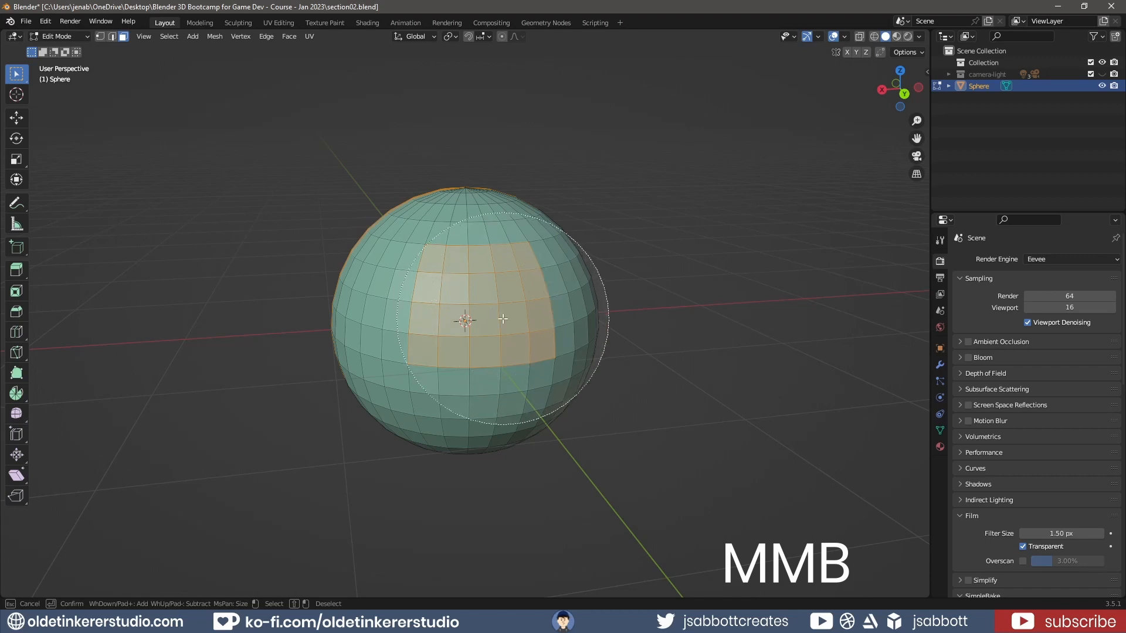
{"action": "left_click_drag", "start_coordinate": [496, 318], "coordinate": [498, 321]}
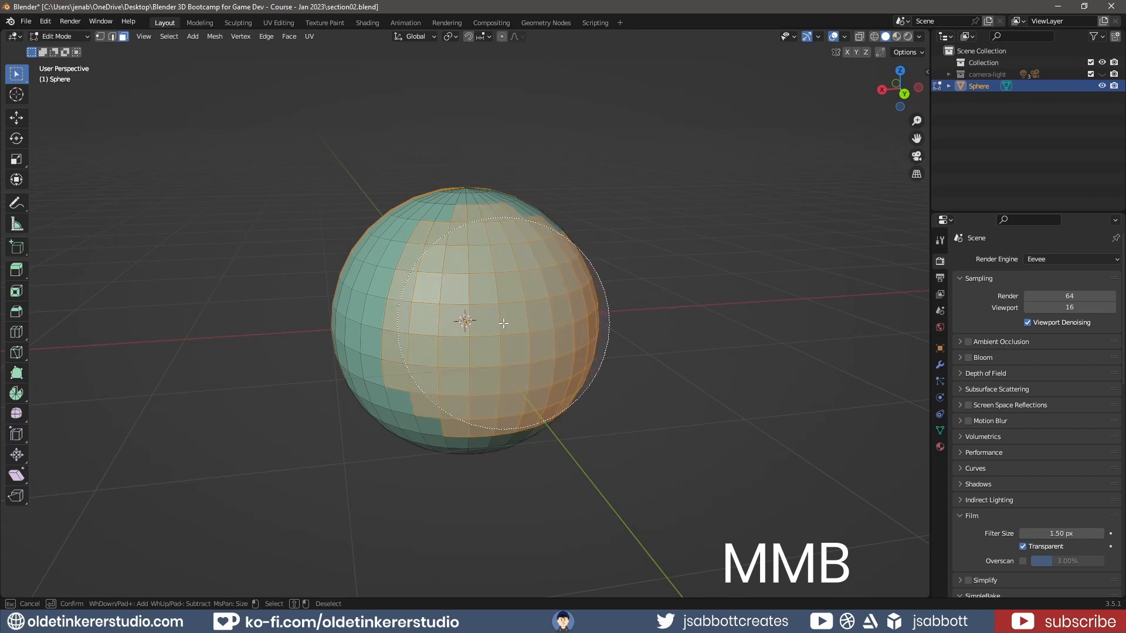
{"action": "right_click", "coordinate": [503, 323]}
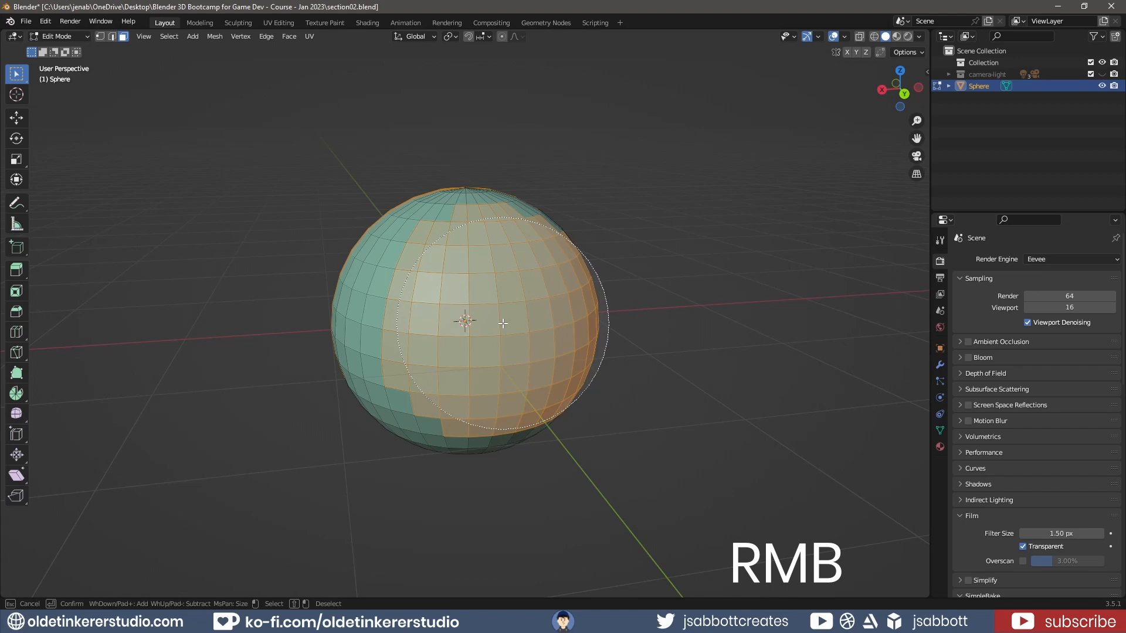
{"action": "right_click", "coordinate": [503, 323]}
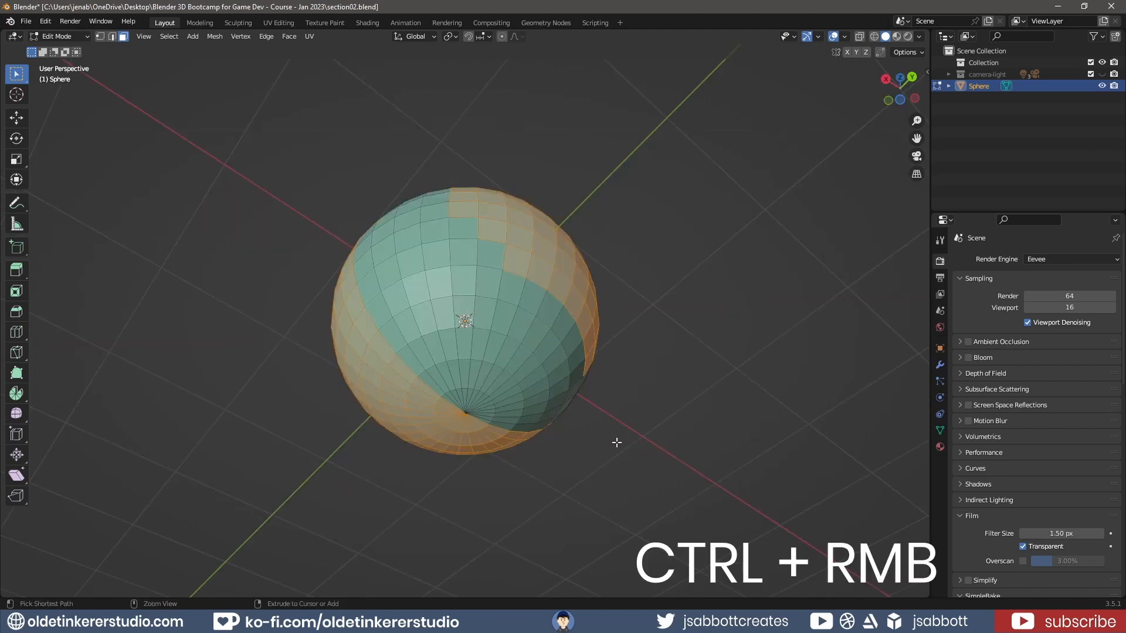
Add the faces around the sphere's pole to the selection with a freehand lasso
{"action": "mouse_move", "coordinate": [616, 443]}
{"action": "right_mouse_down", "text": "ctrl"}
{"action": "mouse_move", "coordinate": [553, 344]}
{"action": "mouse_move", "coordinate": [425, 371]}
{"action": "mouse_move", "coordinate": [402, 467]}
{"action": "right_mouse_up", "text": "ctrl"}
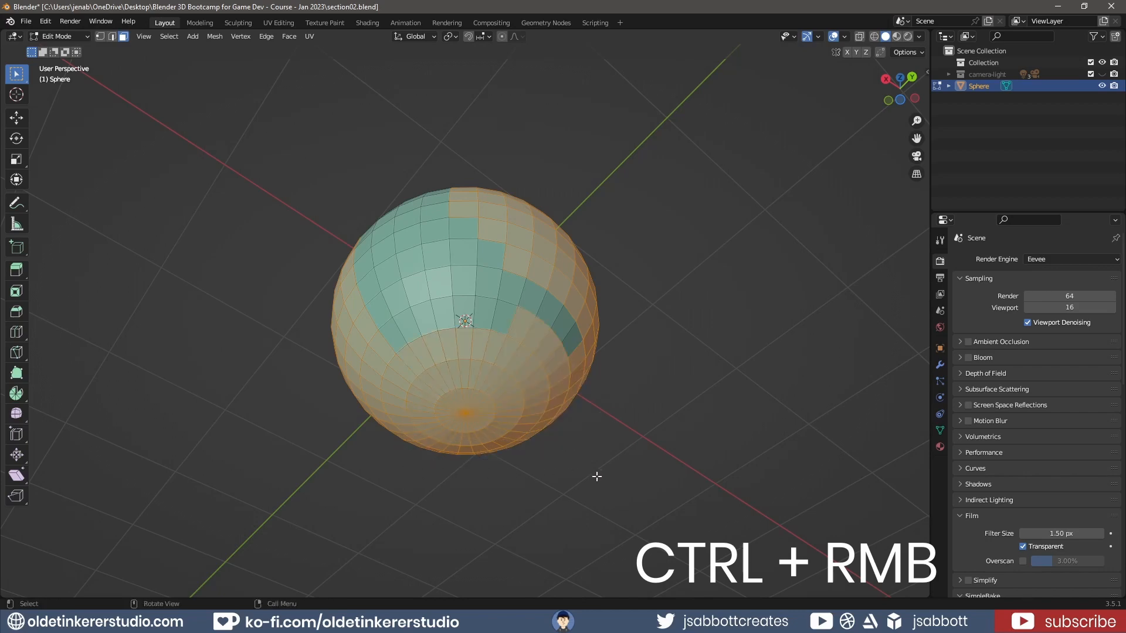
View the sphere from the front in wireframe shading
{"action": "middle_click_drag", "start_coordinate": [631, 186], "coordinate": [696, 266]}
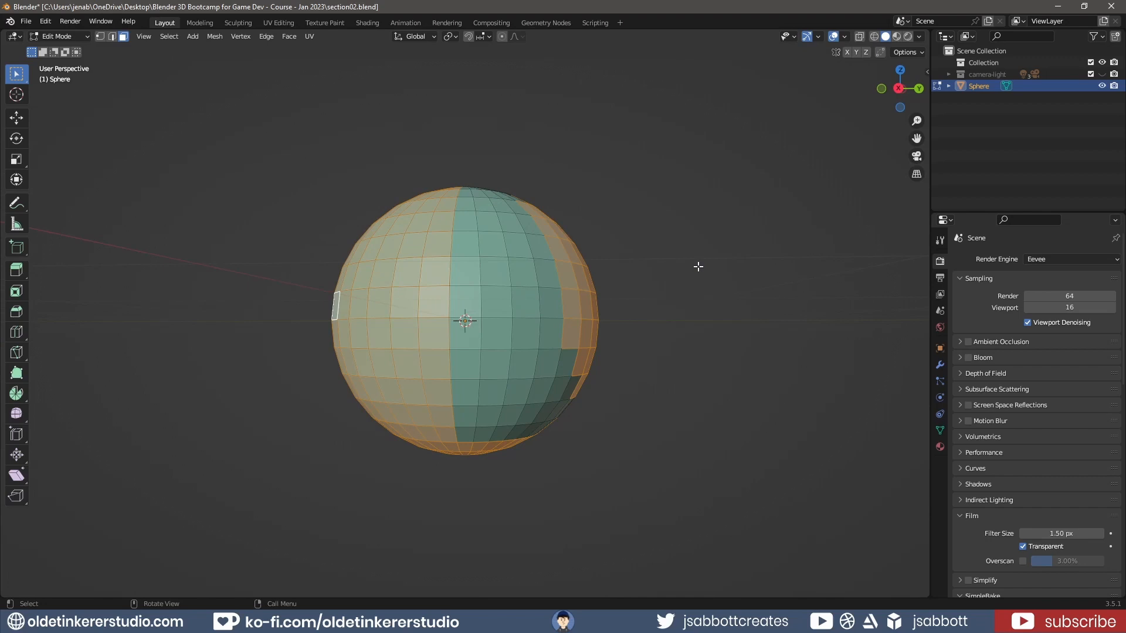
{"action": "key", "text": "KP_1"}
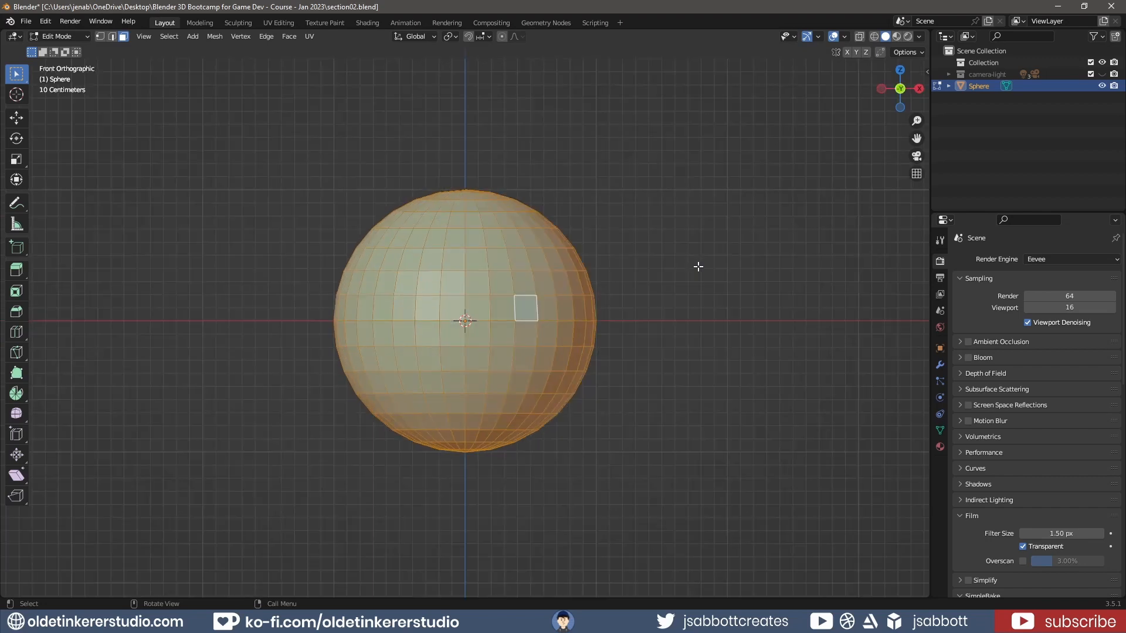
{"action": "key", "text": "z"}
{"action": "key", "text": "z"}
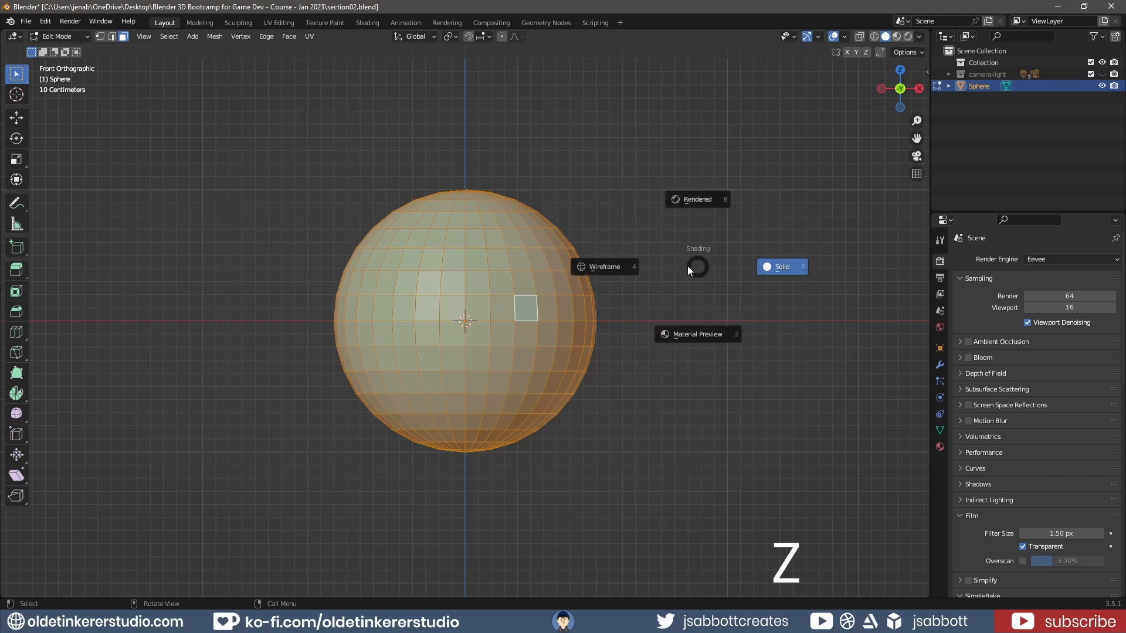
{"action": "left_click", "coordinate": [603, 268]}
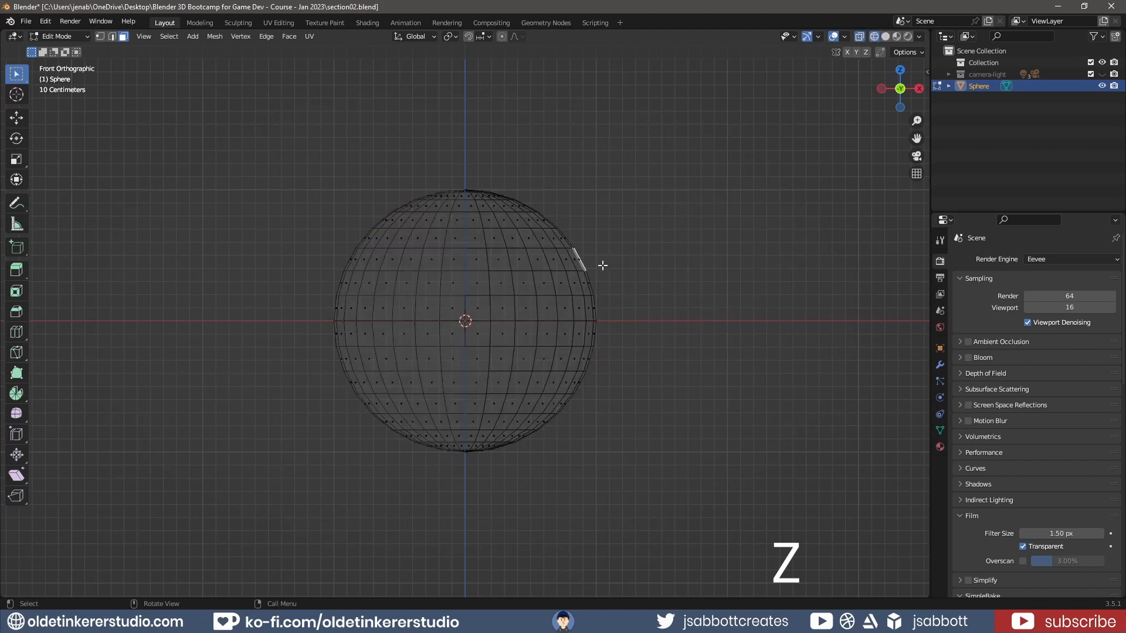
Clear the selection and box-select the faces across the sphere's middle, including those on the back side
{"action": "key", "text": "a"}
{"action": "key", "text": "alt+a"}
{"action": "left_click_drag", "start_coordinate": [407, 278], "coordinate": [548, 348]}
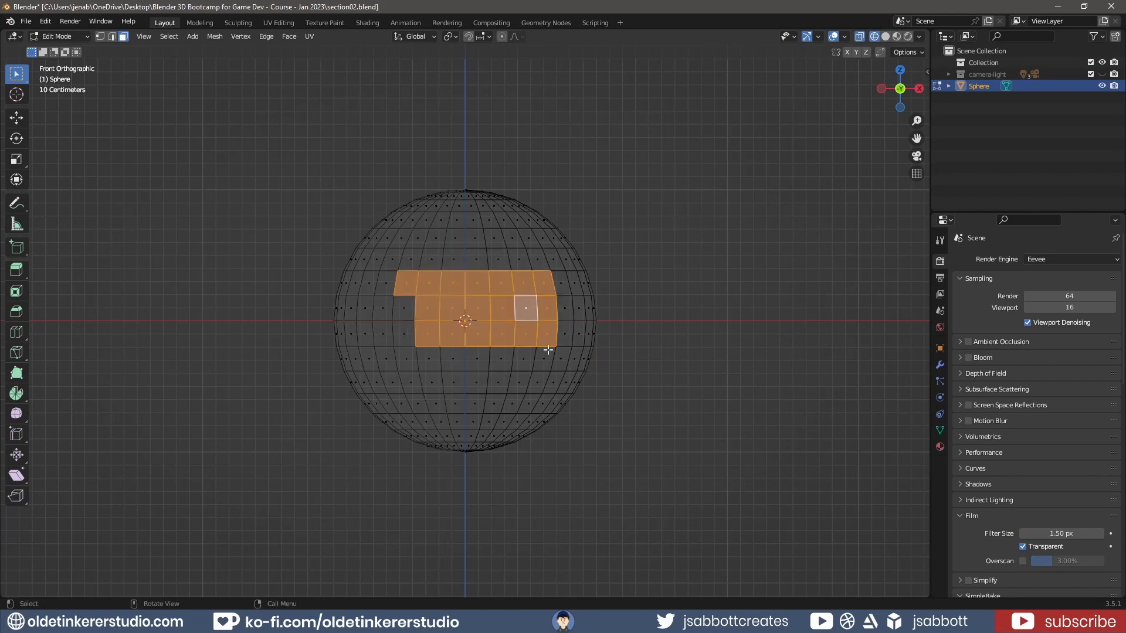
{"action": "middle_click_drag", "start_coordinate": [774, 258], "coordinate": [765, 287]}
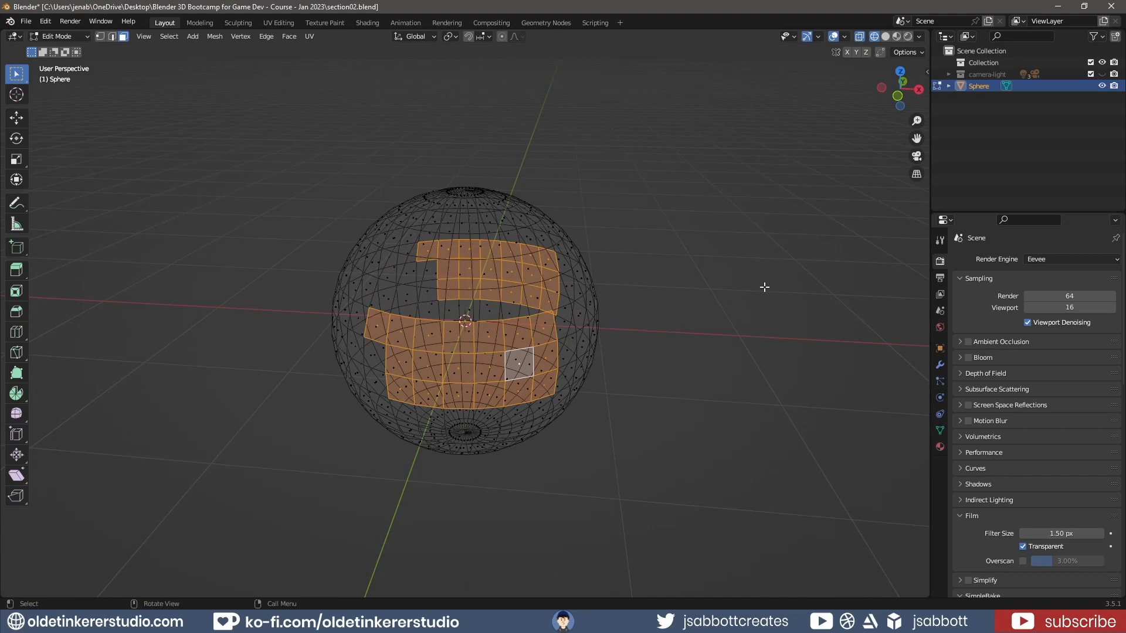
Deselect all faces and return the sphere to solid shading in the front view
{"action": "key", "text": "alt+a"}
{"action": "key", "text": "KP_1"}
{"action": "key", "text": "z"}
{"action": "left_click", "coordinate": [844, 288]}
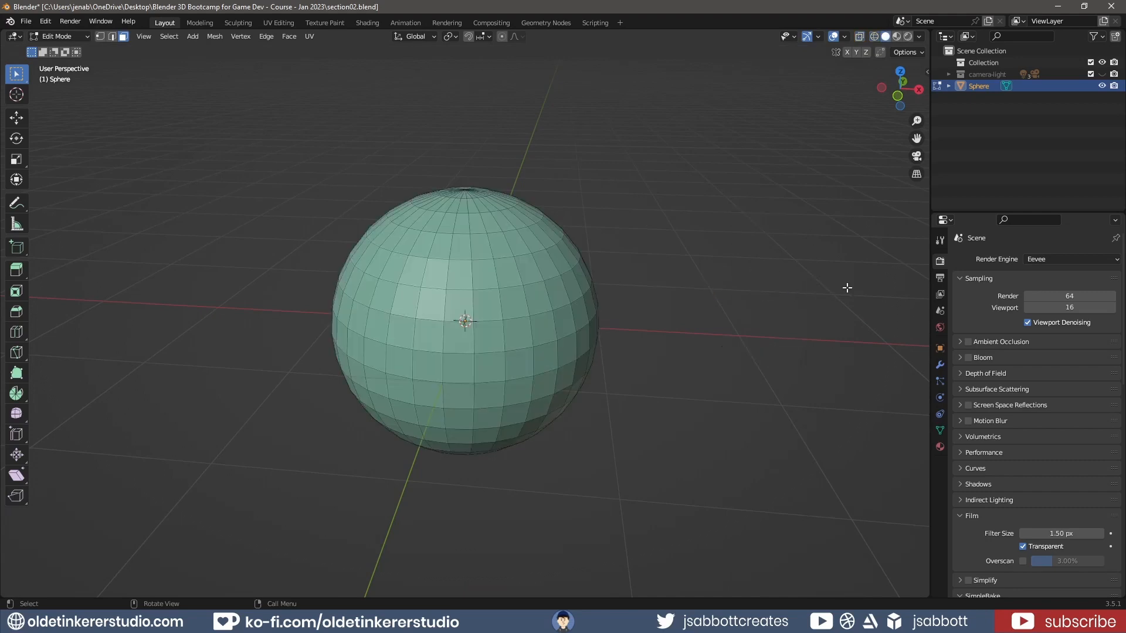
Turn on X-ray and box-select a wide band of faces across the sphere through both sides
{"action": "left_click", "coordinate": [859, 37]}
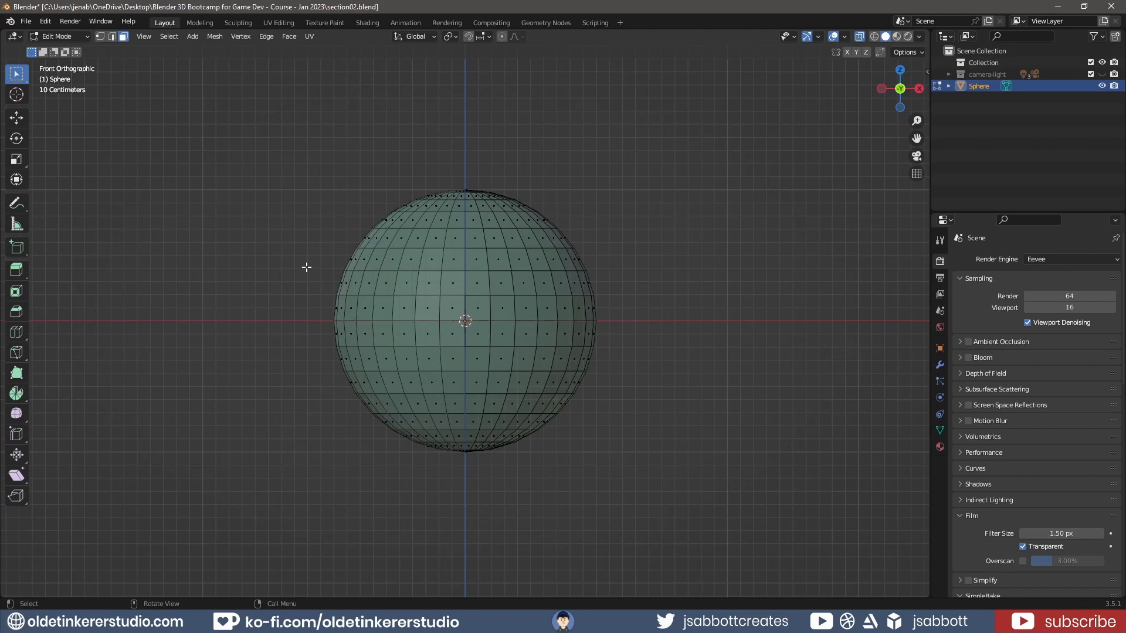
{"action": "left_click_drag", "start_coordinate": [306, 267], "coordinate": [656, 385]}
{"action": "middle_click_drag", "start_coordinate": [733, 253], "coordinate": [708, 312]}
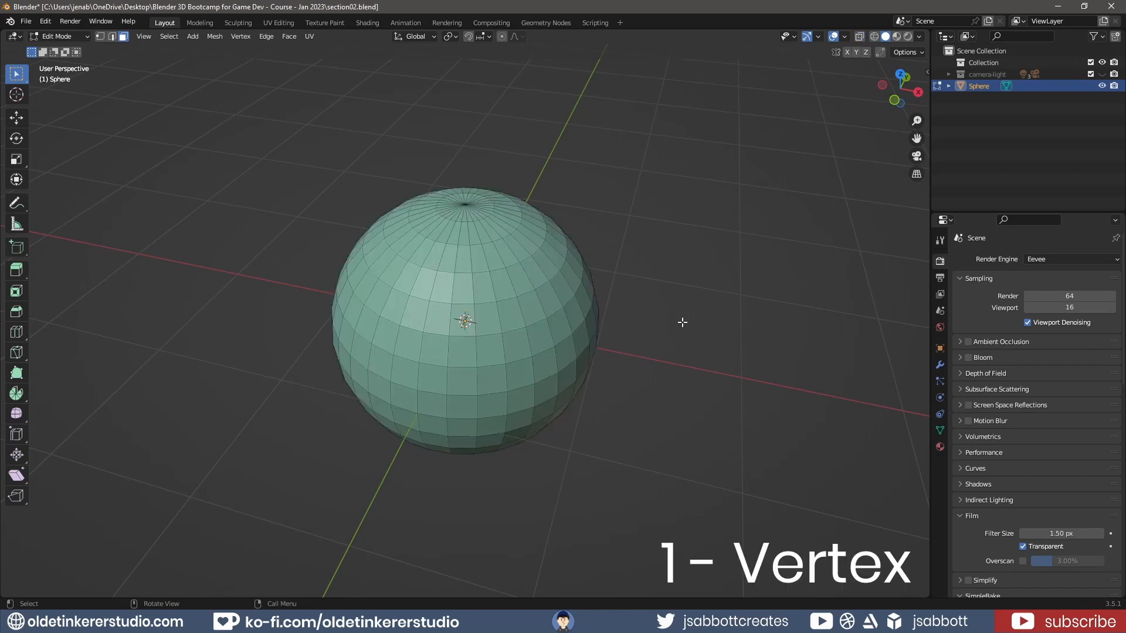
Switch to vertex selection, loop-select a vertical line of vertices, and replace it with a horizontal vertex loop around the sphere's middle
{"action": "key", "text": "1"}
{"action": "left_click", "coordinate": [447, 367], "text": "alt"}
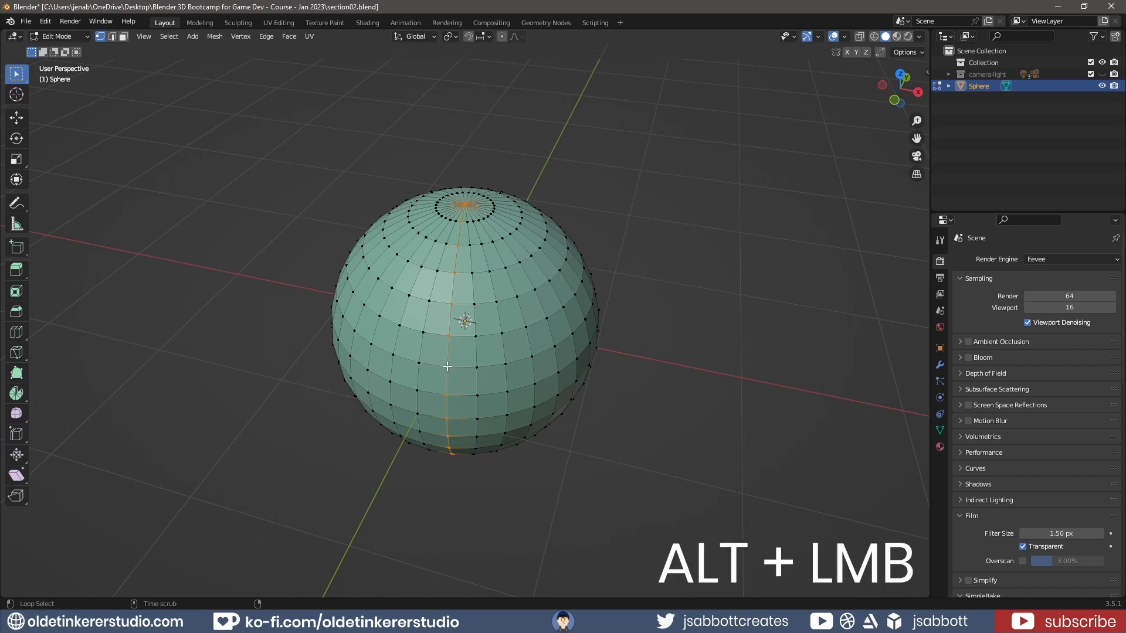
{"action": "left_click", "coordinate": [506, 364], "text": "alt"}
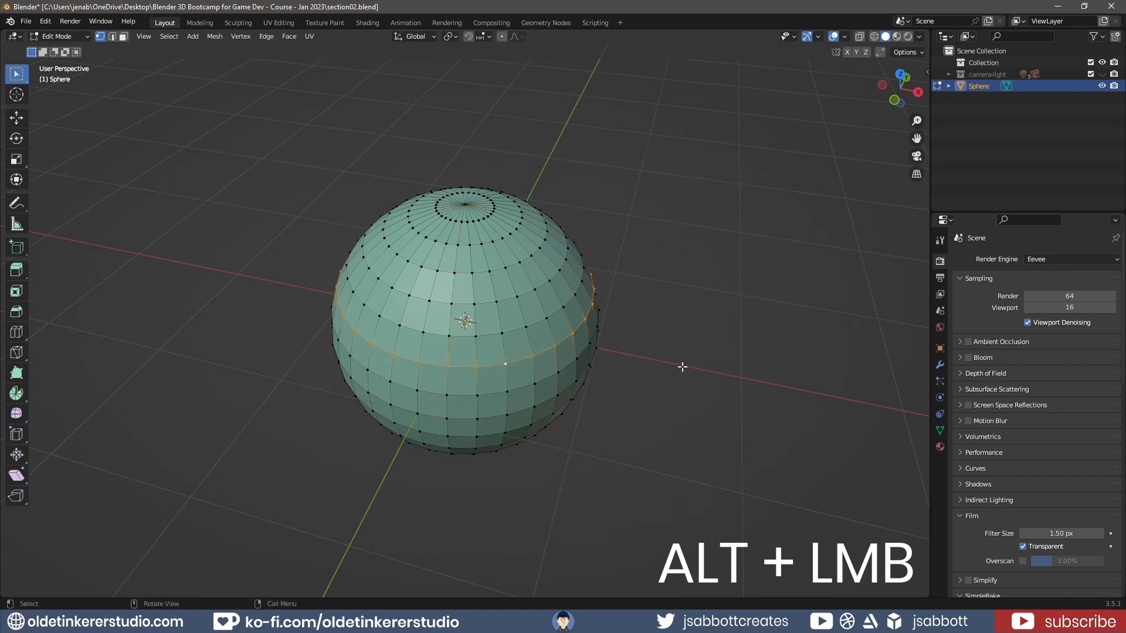
Add the horizontal vertex loop just below and two adjacent vertical vertex loops to the selection
{"action": "left_click", "coordinate": [479, 396], "text": "alt+shift"}
{"action": "left_click", "coordinate": [477, 418], "text": "alt+shift"}
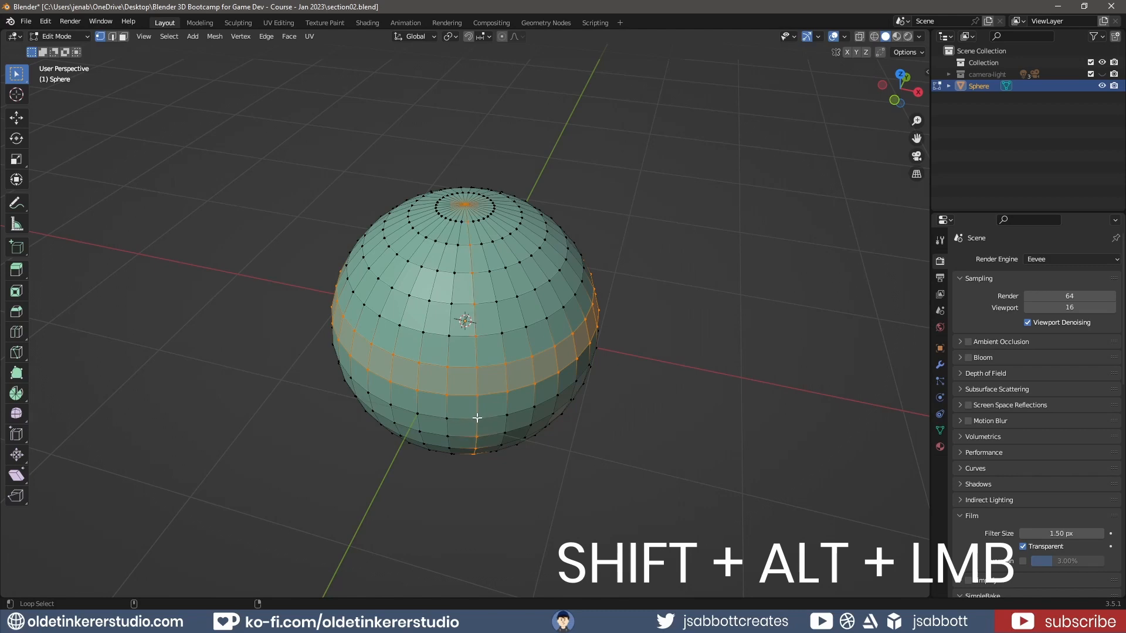
{"action": "left_click", "coordinate": [506, 414], "text": "alt+shift"}
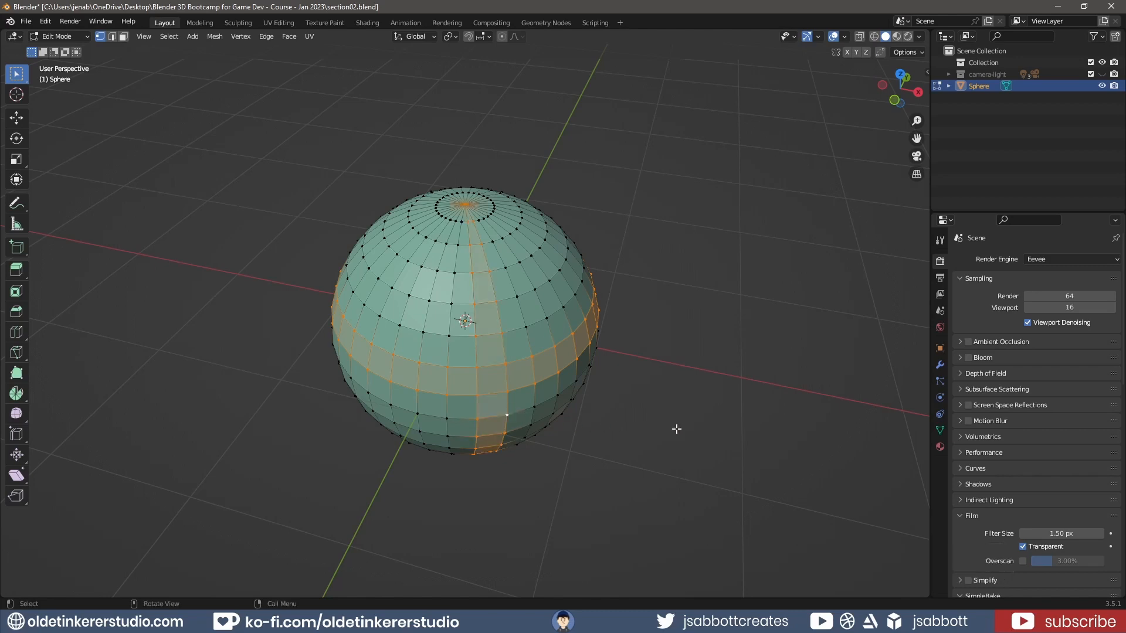
{"action": "middle_click_drag", "start_coordinate": [680, 427], "coordinate": [705, 402]}
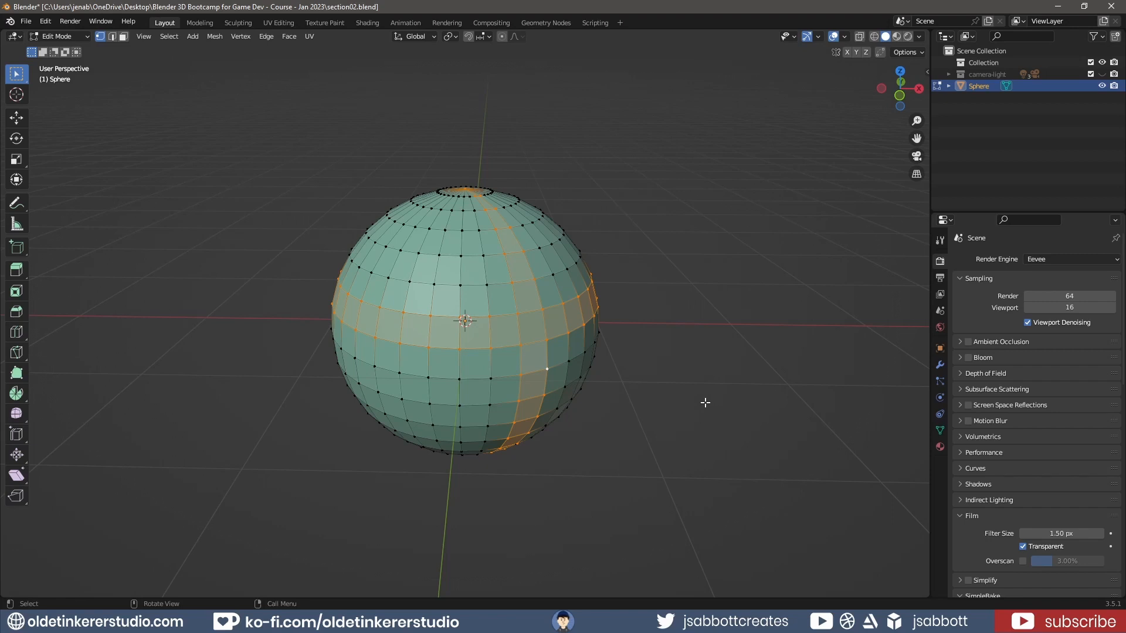
Clear the selection, switch to edge selection and select three adjacent horizontal edge loops around the sphere's middle
{"action": "left_click", "coordinate": [703, 413]}
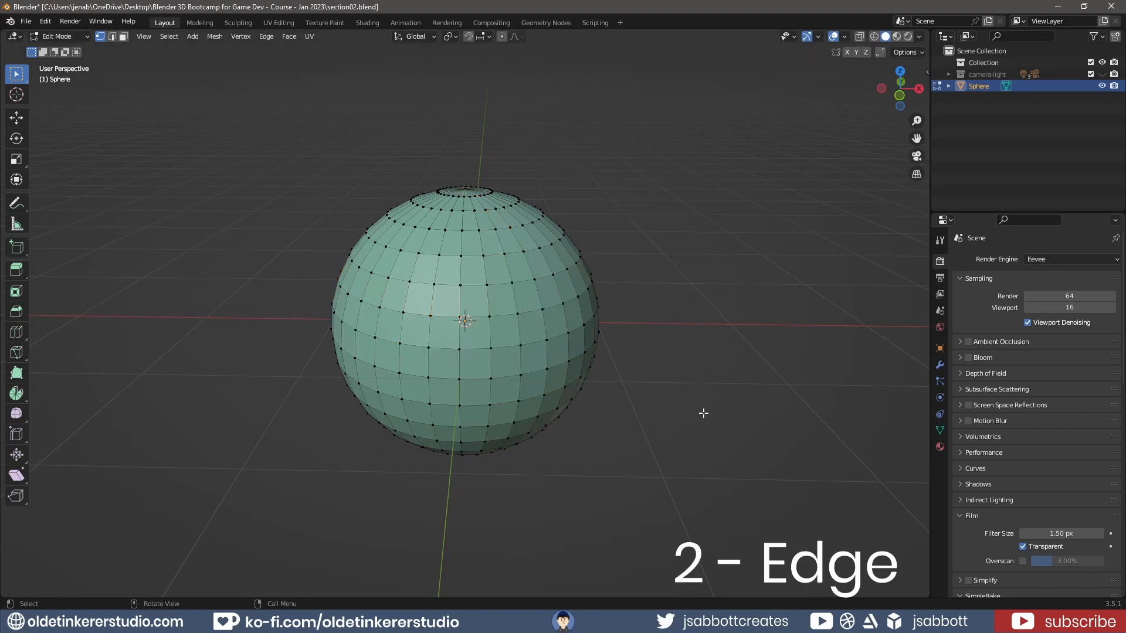
{"action": "key", "text": "2"}
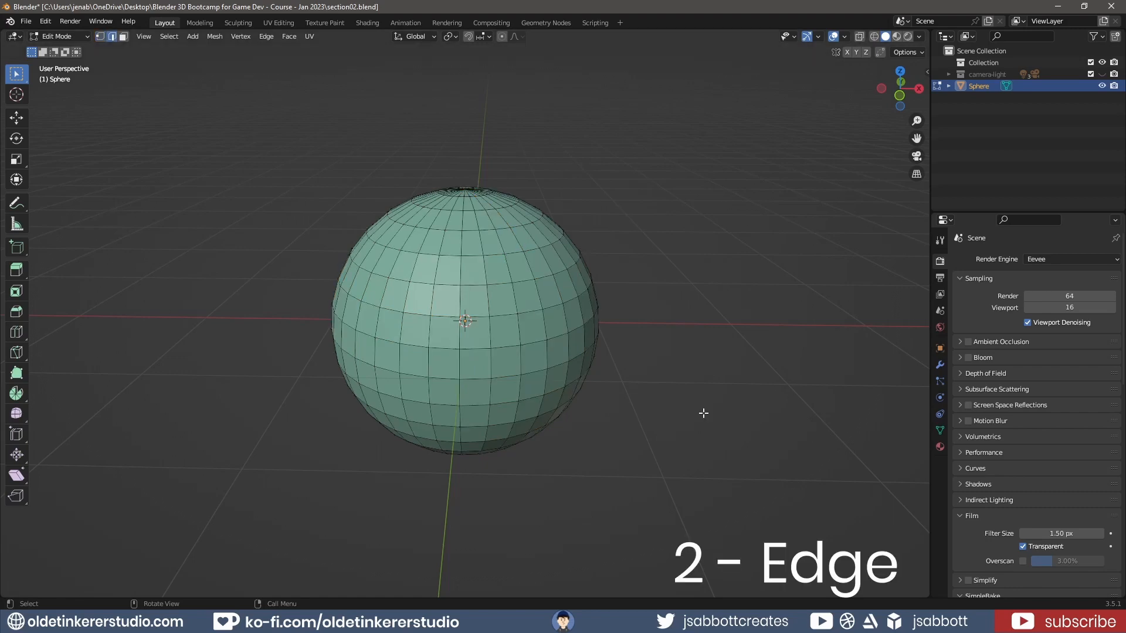
{"action": "left_click", "coordinate": [505, 315], "text": "alt"}
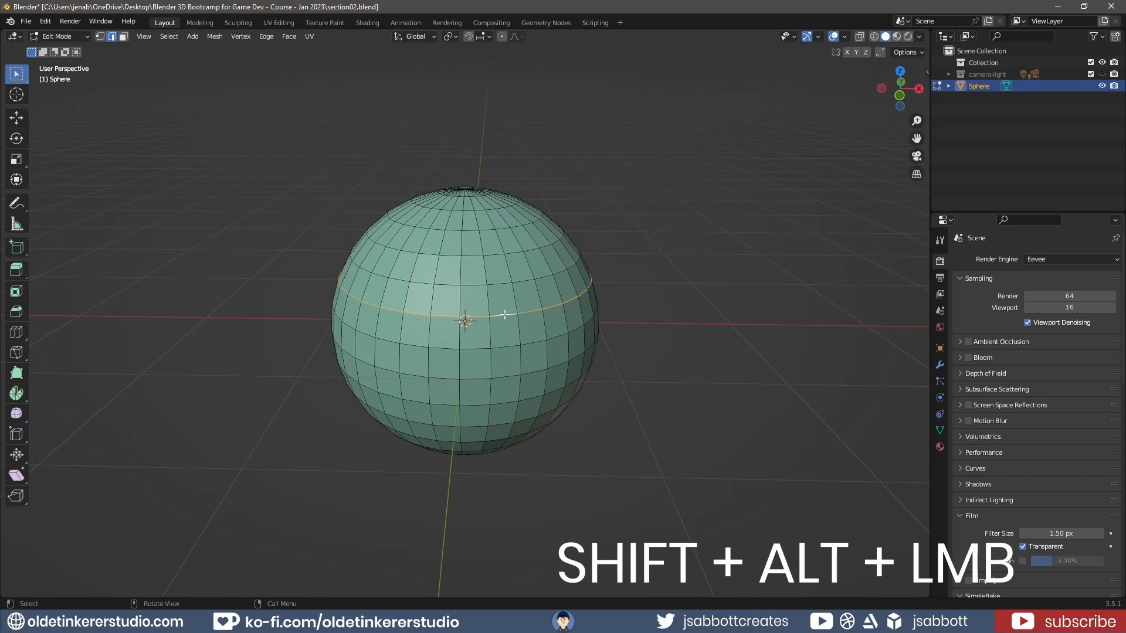
{"action": "left_click", "coordinate": [505, 348], "text": "alt+shift"}
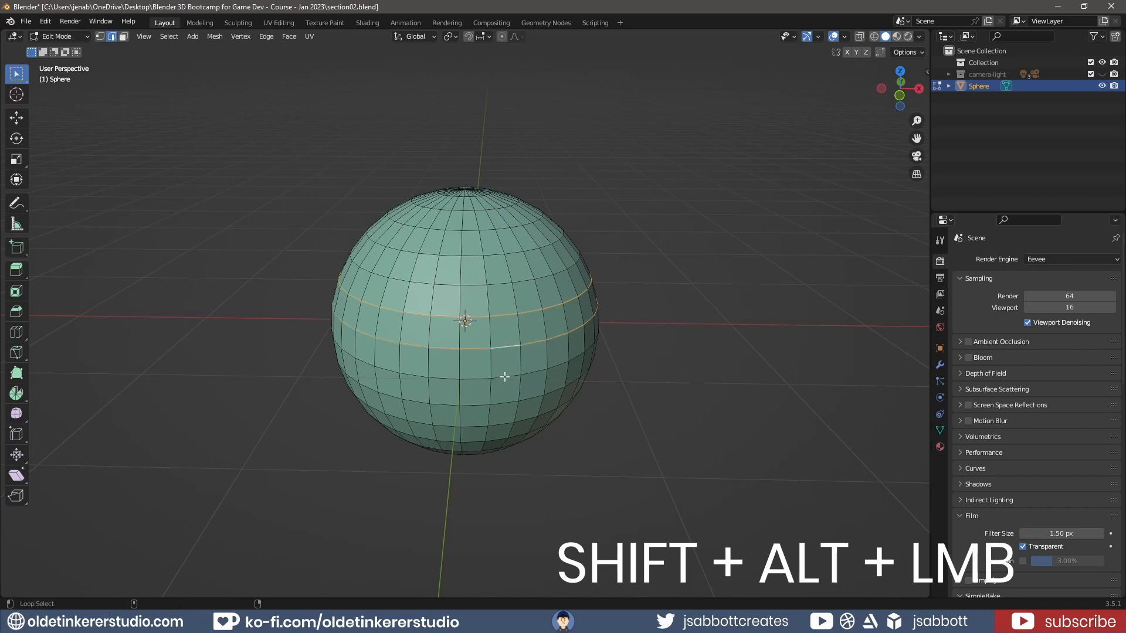
{"action": "left_click", "coordinate": [505, 377], "text": "alt+shift"}
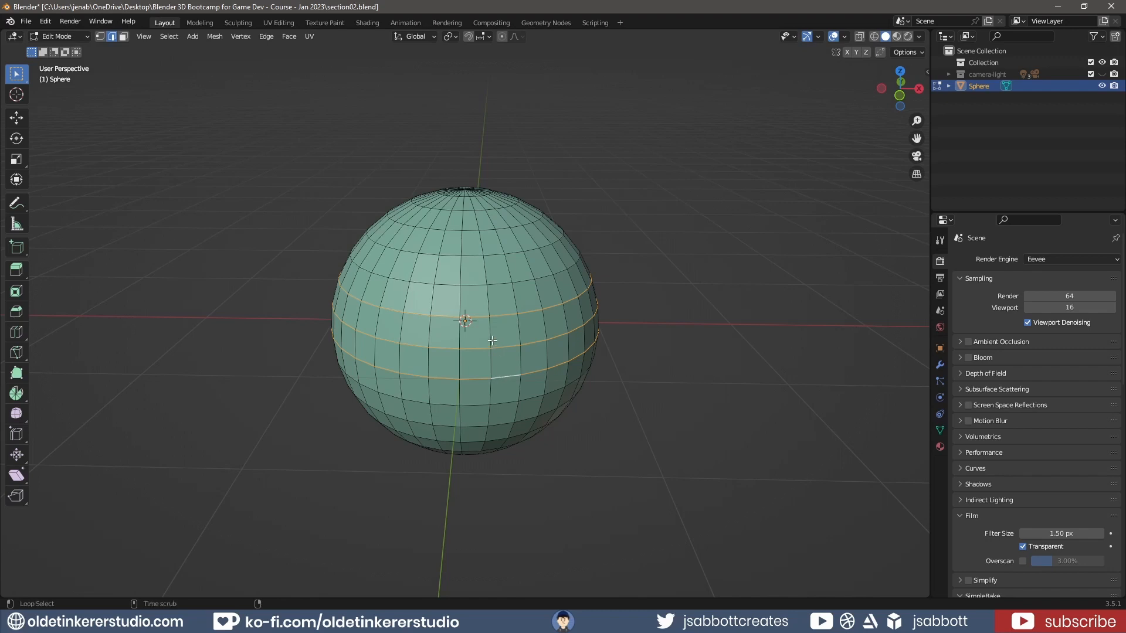
Add three neighbouring vertical edge loops near the sphere's centre to the selection
{"action": "left_click", "coordinate": [485, 274], "text": "alt+shift"}
{"action": "left_click", "coordinate": [460, 274], "text": "alt+shift"}
{"action": "left_click", "coordinate": [436, 270], "text": "alt+shift"}
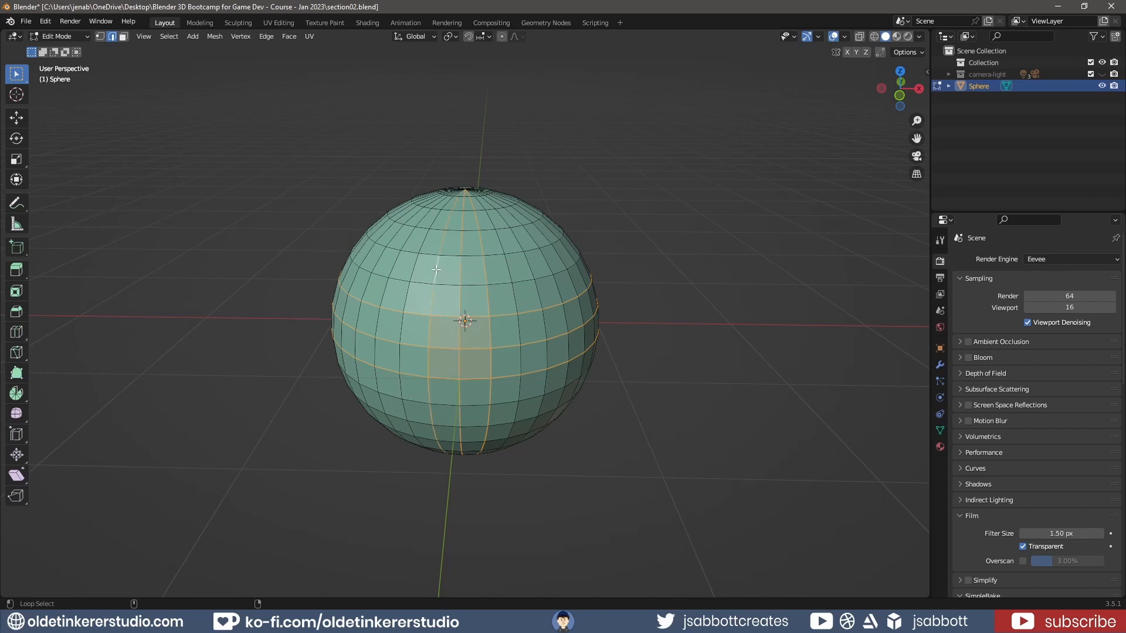
Clear the selection, switch to face selection and select two adjacent middle face loops plus a separate horizontal one farther down
{"action": "left_click", "coordinate": [693, 385]}
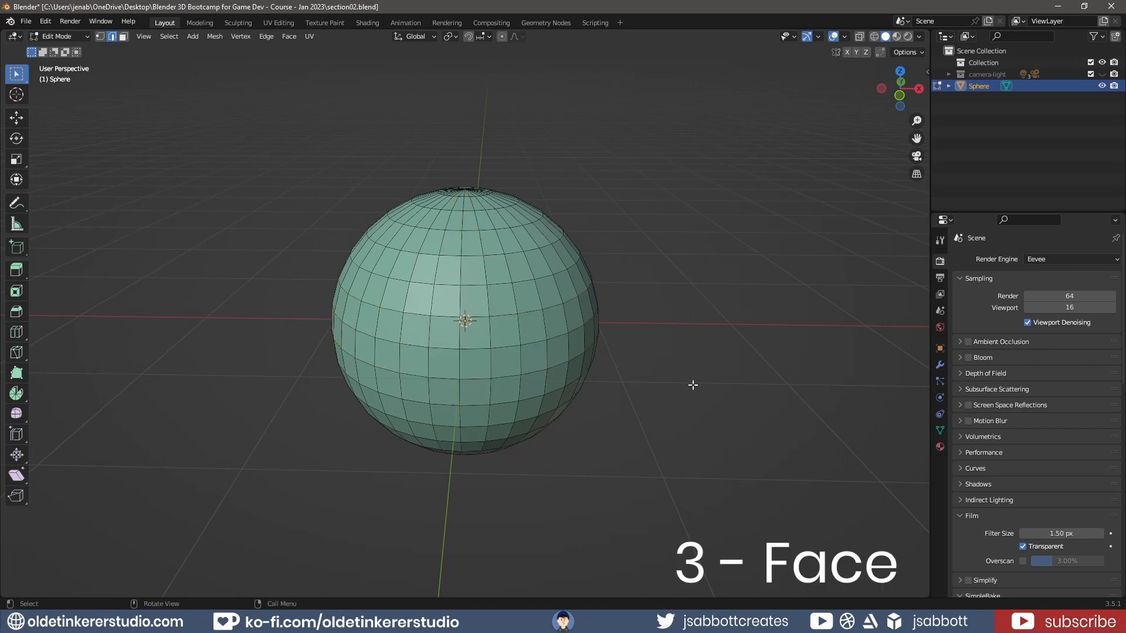
{"action": "key", "text": "3"}
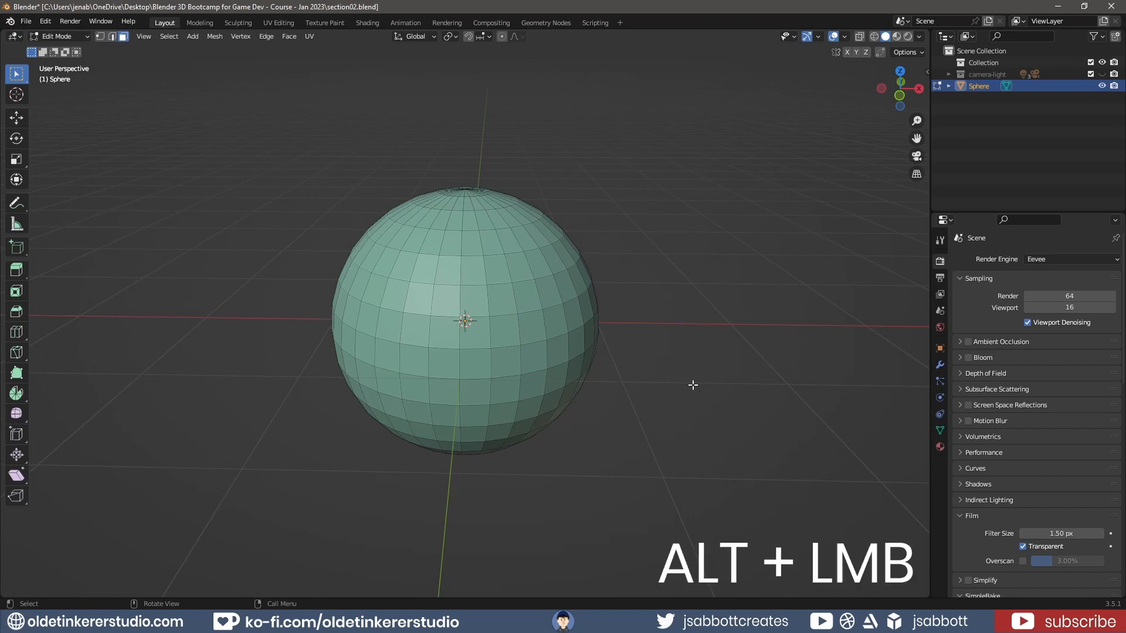
{"action": "left_click", "coordinate": [490, 334], "text": "alt"}
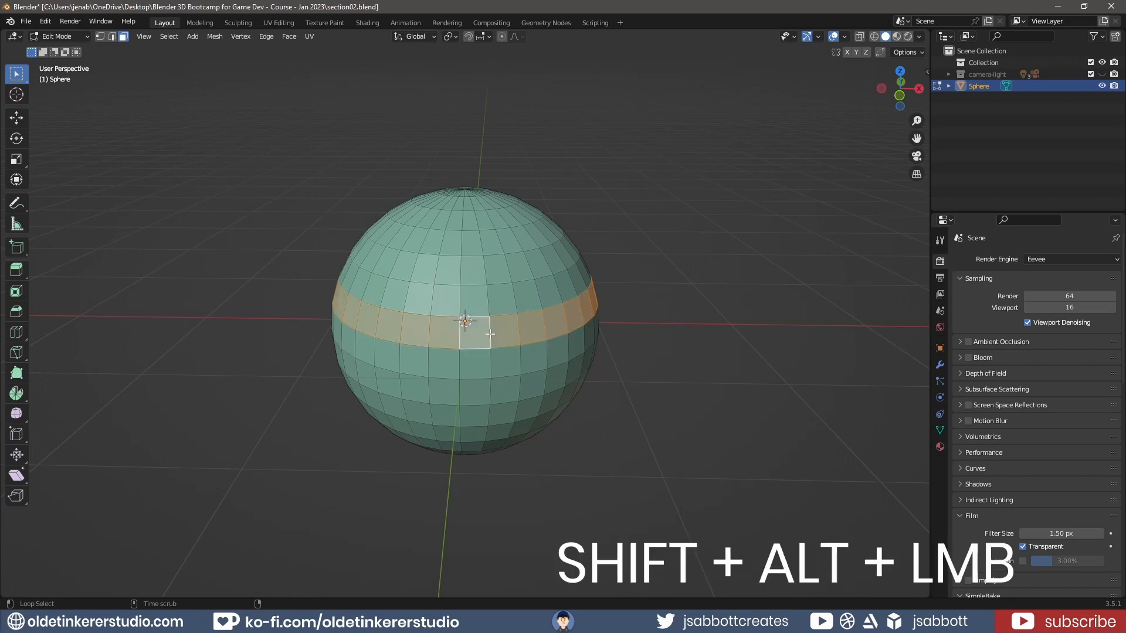
{"action": "left_click", "coordinate": [492, 371], "text": "alt+shift"}
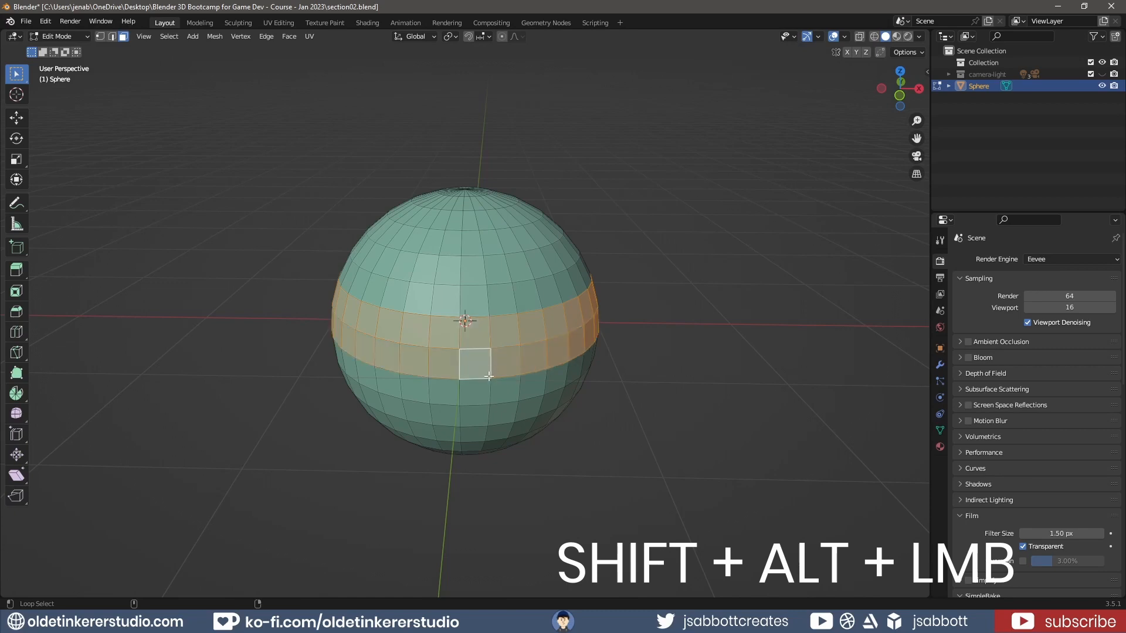
{"action": "left_click", "coordinate": [489, 416], "text": "alt+shift"}
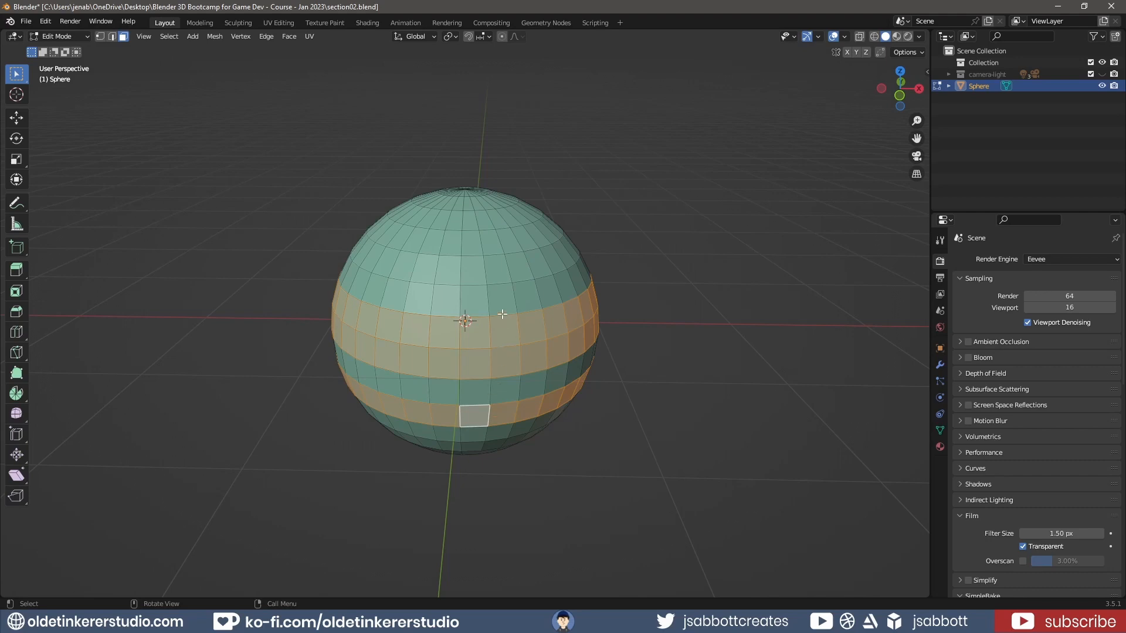
Add an upper horizontal face loop, undo it, and add three spaced vertical face loops to the selection instead
{"action": "left_click", "coordinate": [461, 270], "text": "alt+shift"}
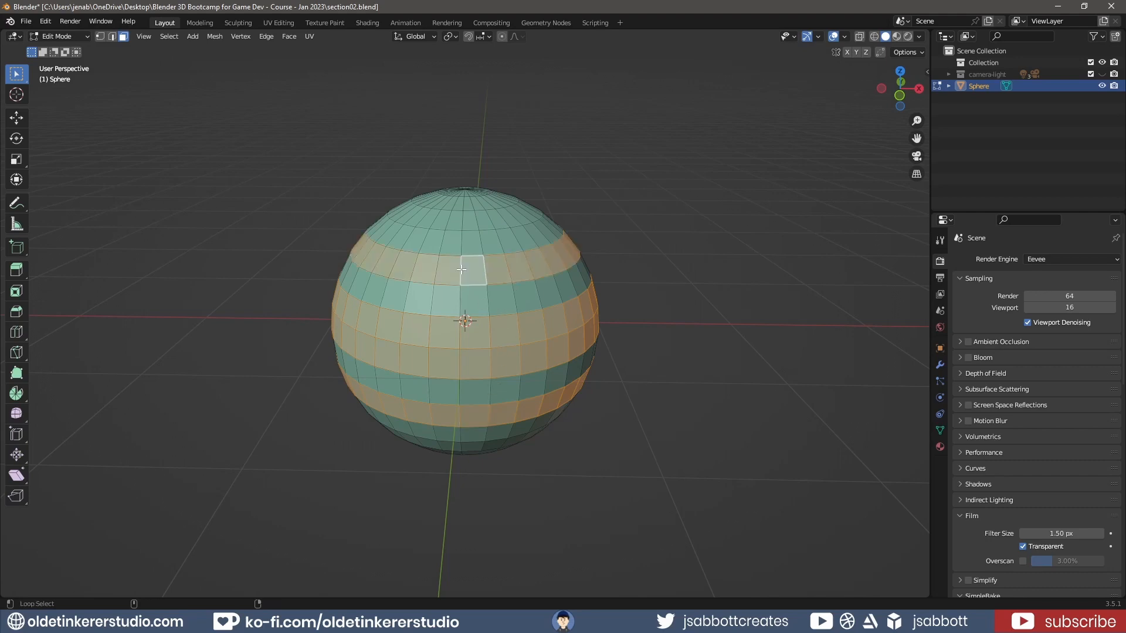
{"action": "key", "text": "ctrl+z"}
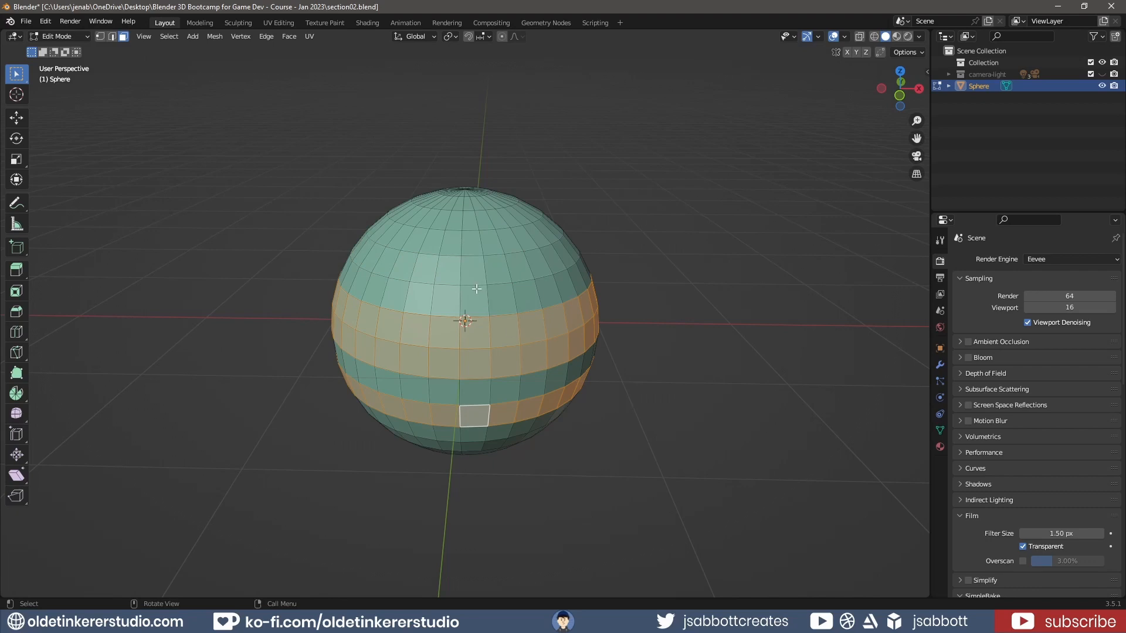
{"action": "left_click", "coordinate": [459, 255], "text": "alt+shift"}
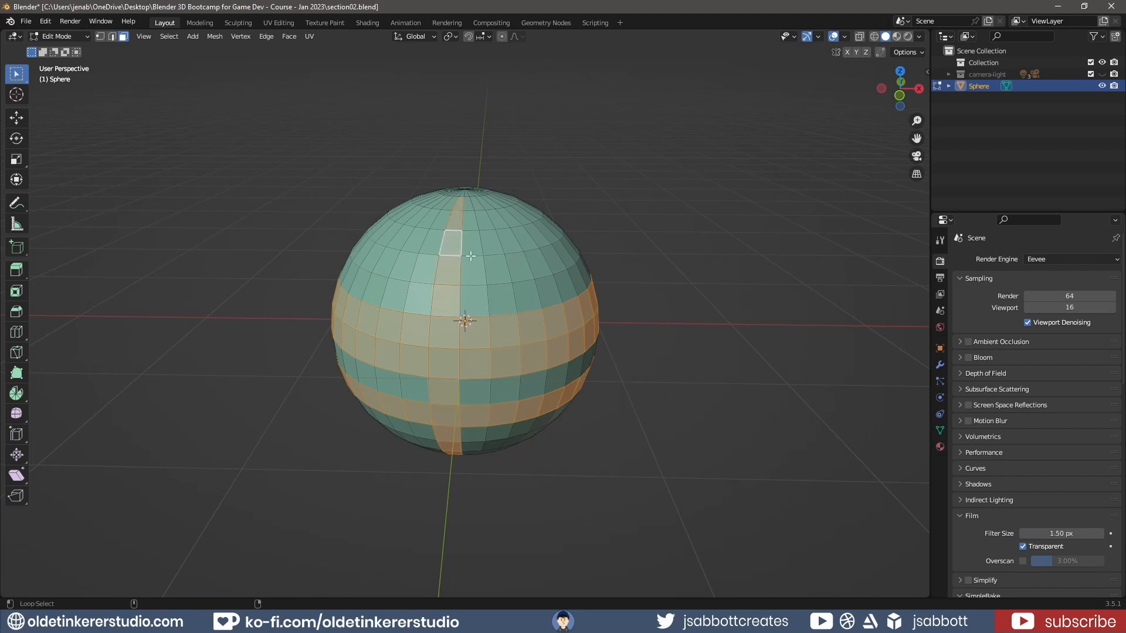
{"action": "left_click", "coordinate": [506, 252], "text": "alt+shift"}
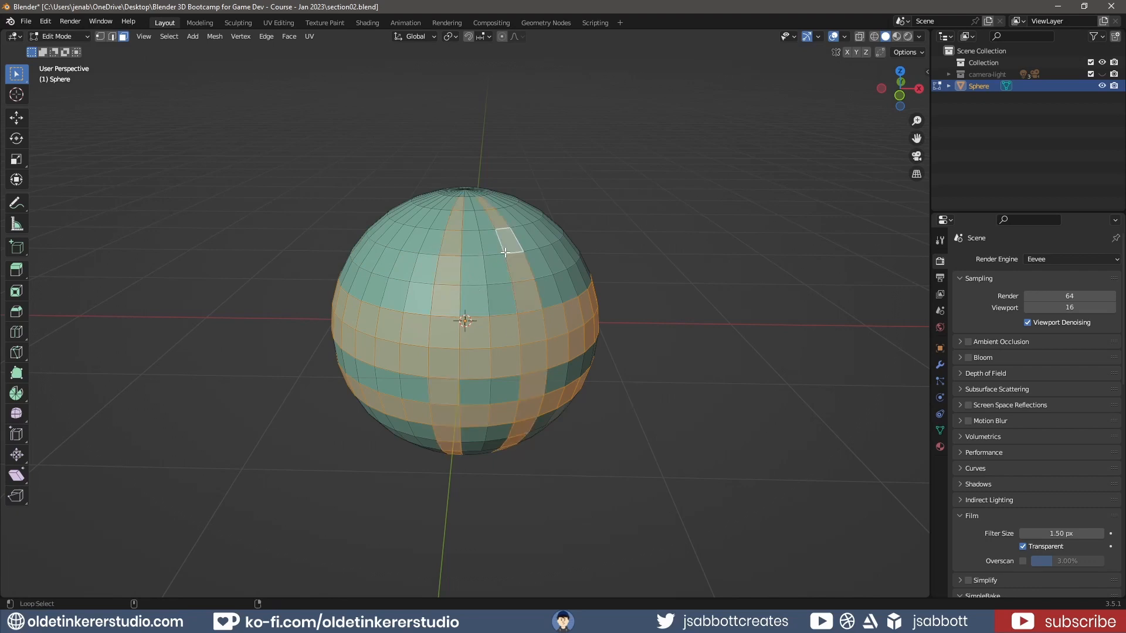
{"action": "left_click", "coordinate": [387, 250], "text": "alt+shift"}
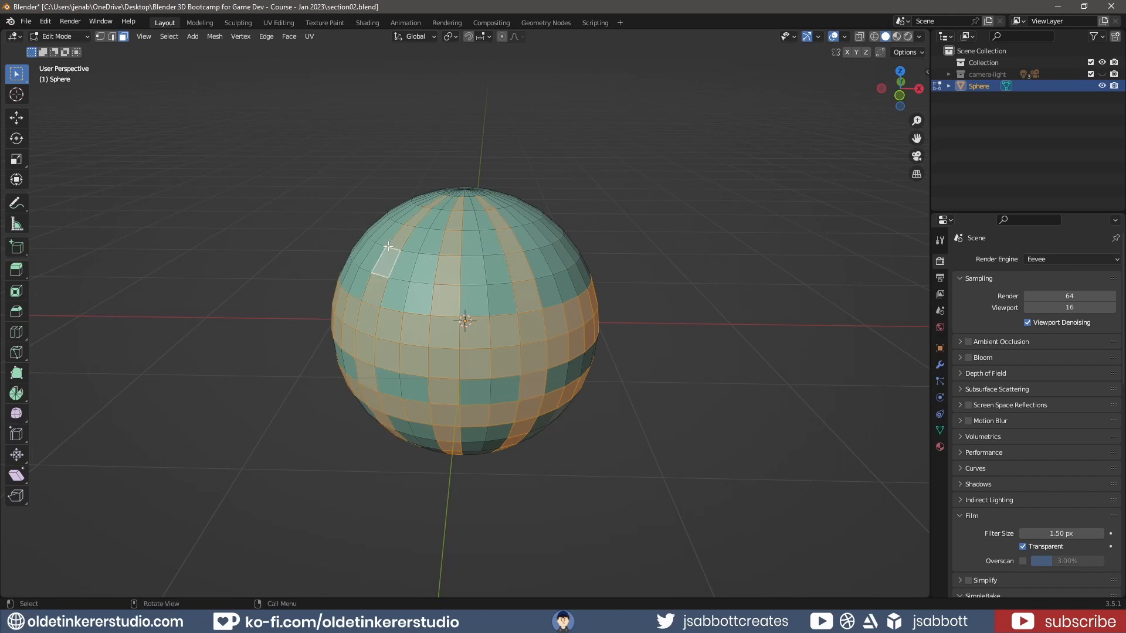
Clear the selection, select a single face just above the sphere's centre and grow the selection by three rings
{"action": "left_click", "coordinate": [707, 284]}
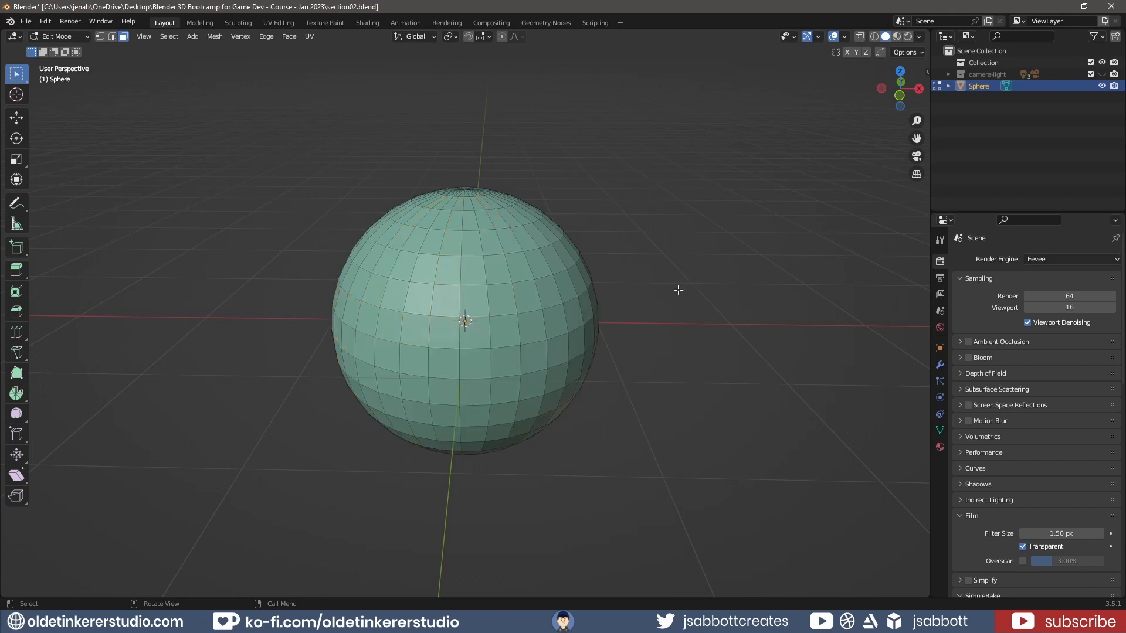
{"action": "left_click", "coordinate": [476, 301]}
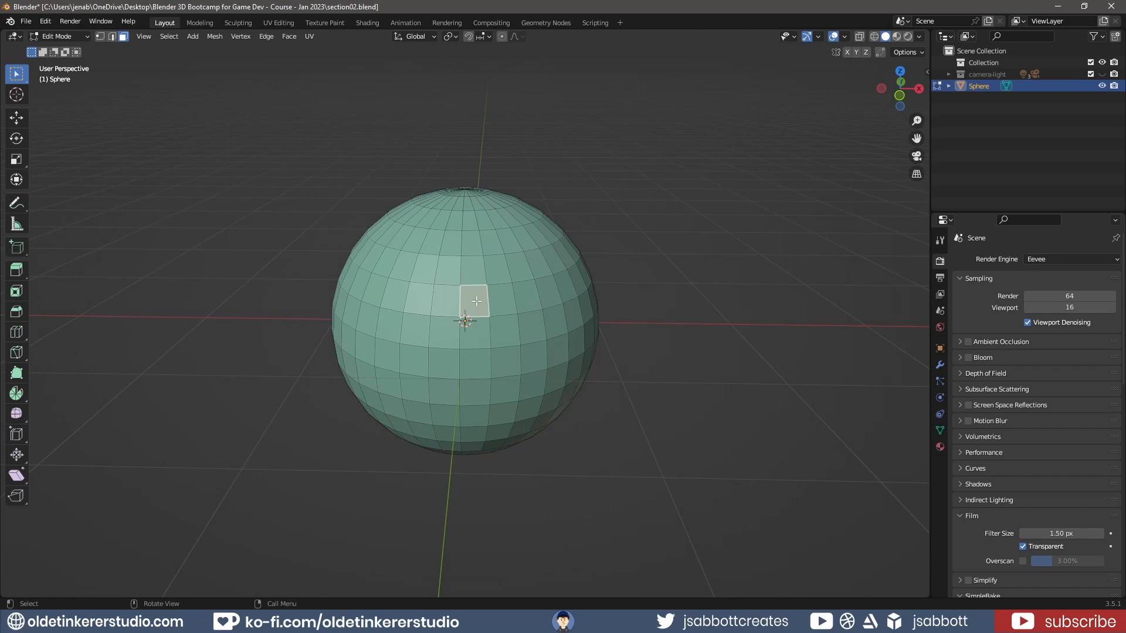
{"action": "key", "text": "ctrl+KP_Add"}
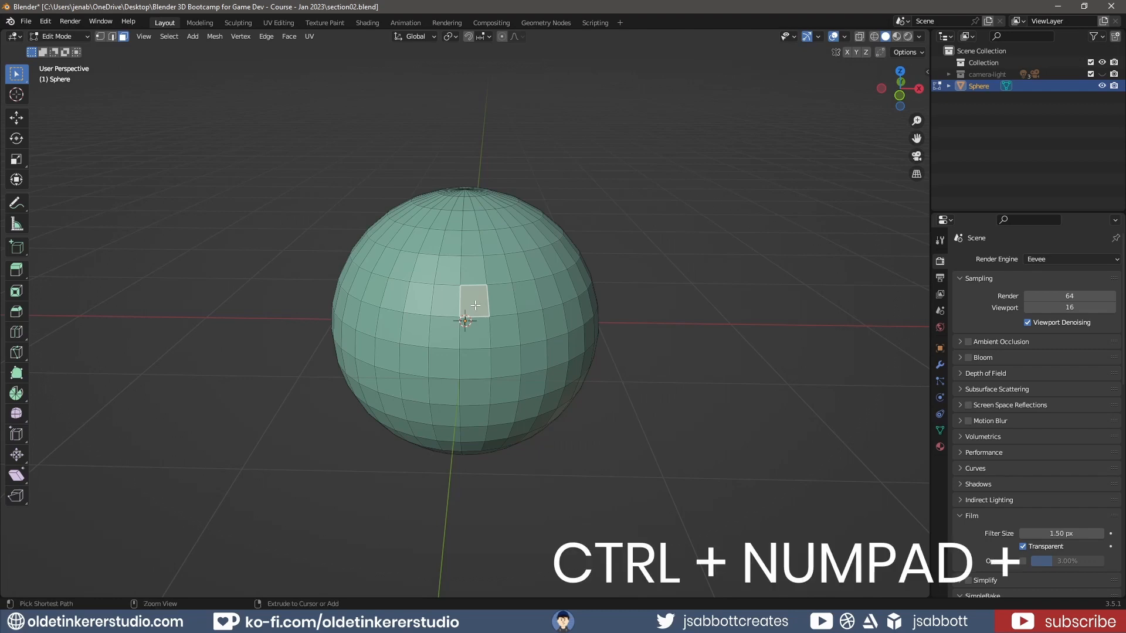
{"action": "key", "text": "ctrl+KP_Add"}
{"action": "key", "text": "ctrl+KP_Add"}
{"action": "key", "text": "ctrl+KP_Add"}
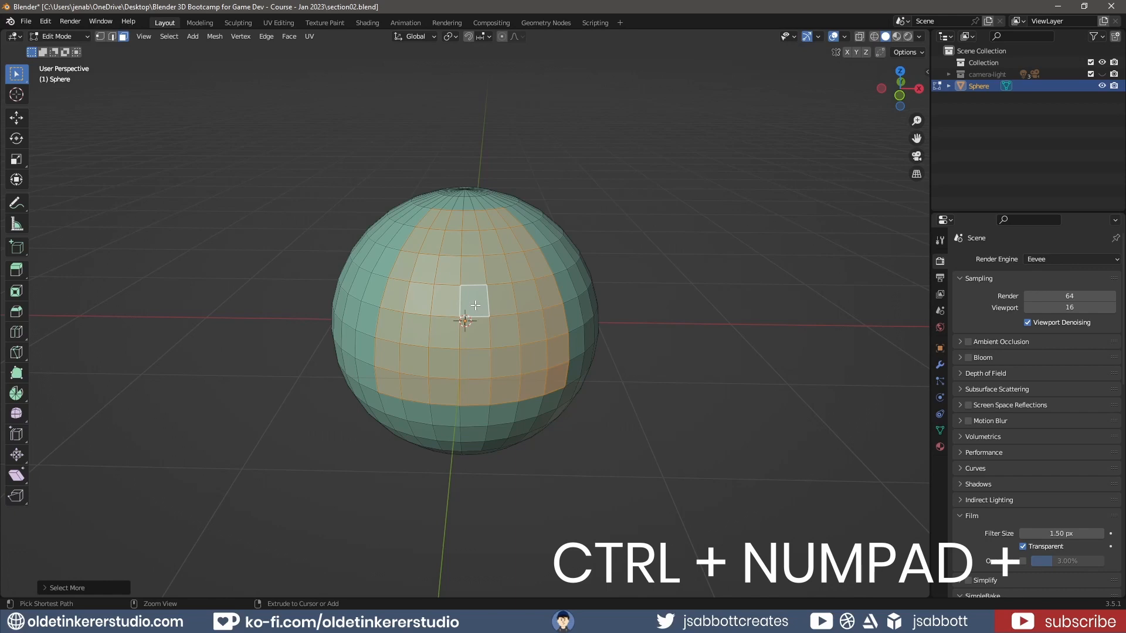
Shrink the selection three times back to the single starting face
{"action": "key", "text": "ctrl+KP_Subtract"}
{"action": "key", "text": "ctrl+KP_Subtract"}
{"action": "key", "text": "ctrl+KP_Subtract"}
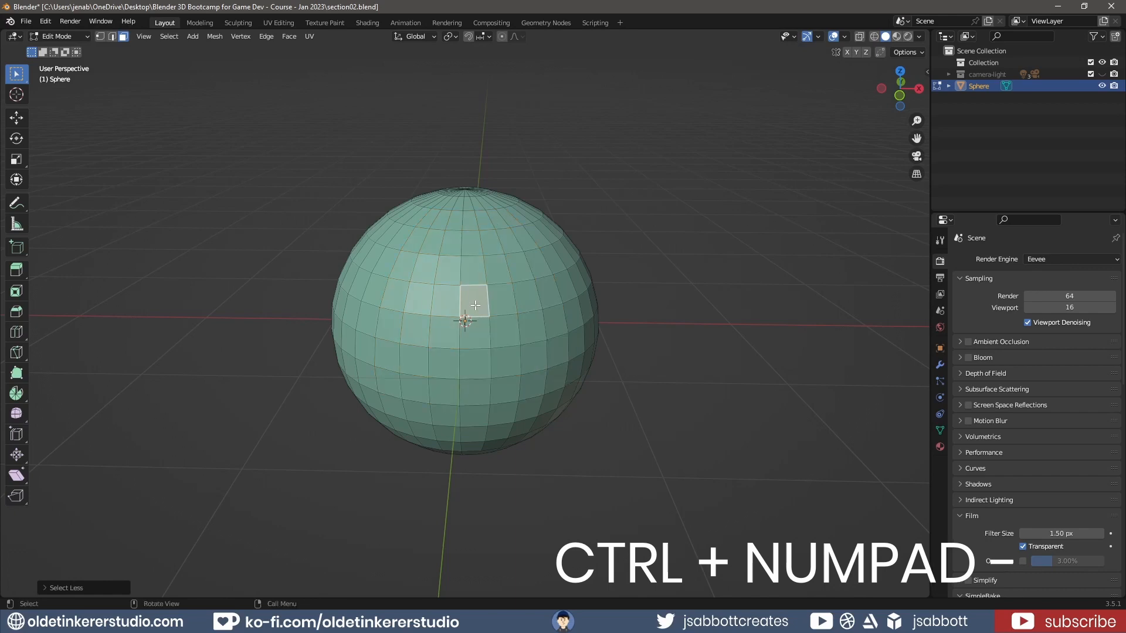
In front view, add a second UV sphere inside the existing sphere's mesh and move it along positive X, clear of the original
{"action": "key", "text": "KP_1"}
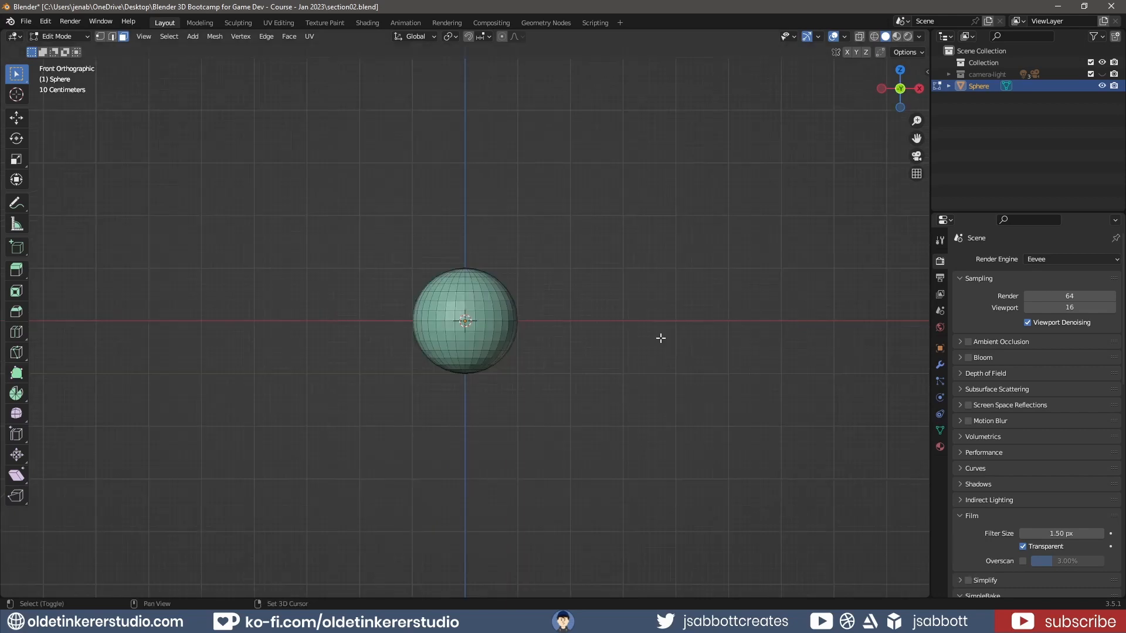
{"action": "key", "text": "shift+a"}
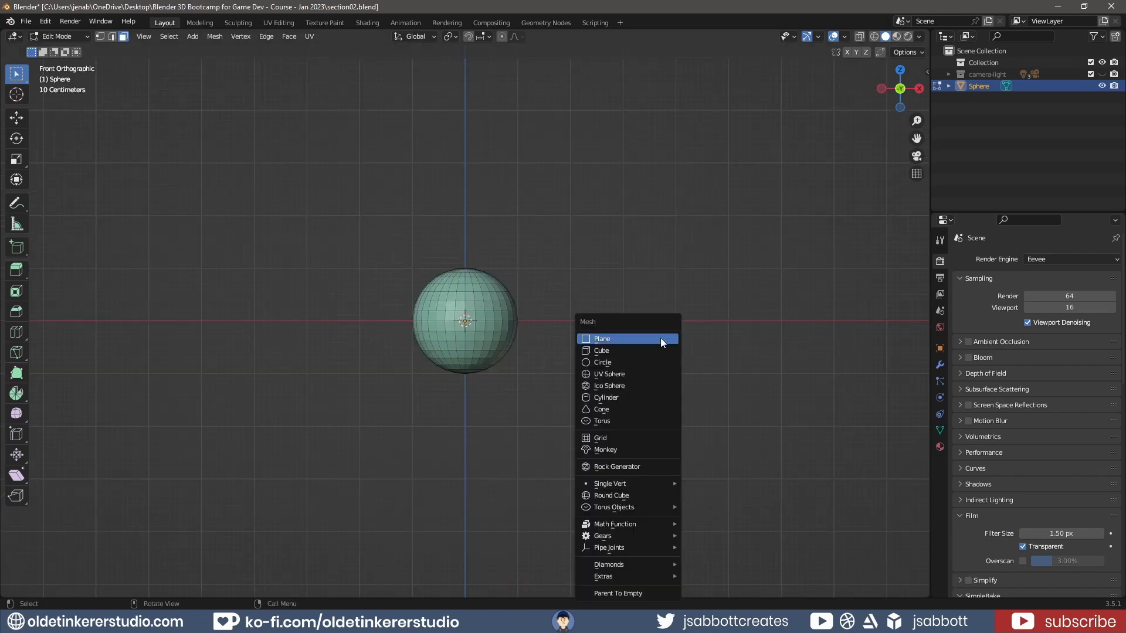
{"action": "left_click", "coordinate": [659, 373]}
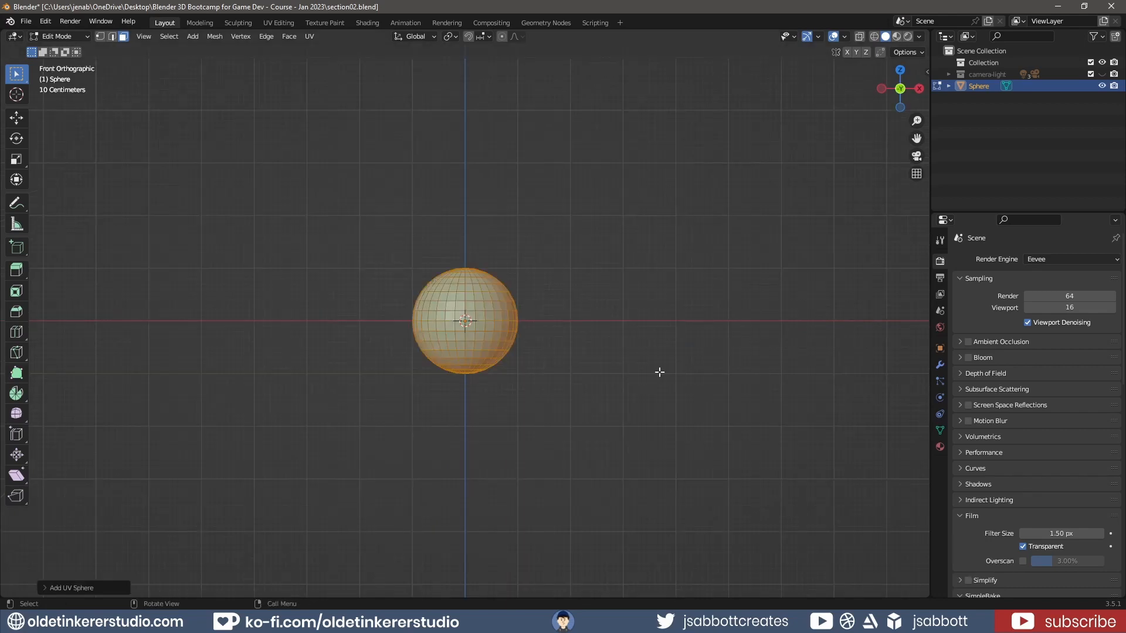
{"action": "key", "text": "g"}
{"action": "key", "text": "x"}
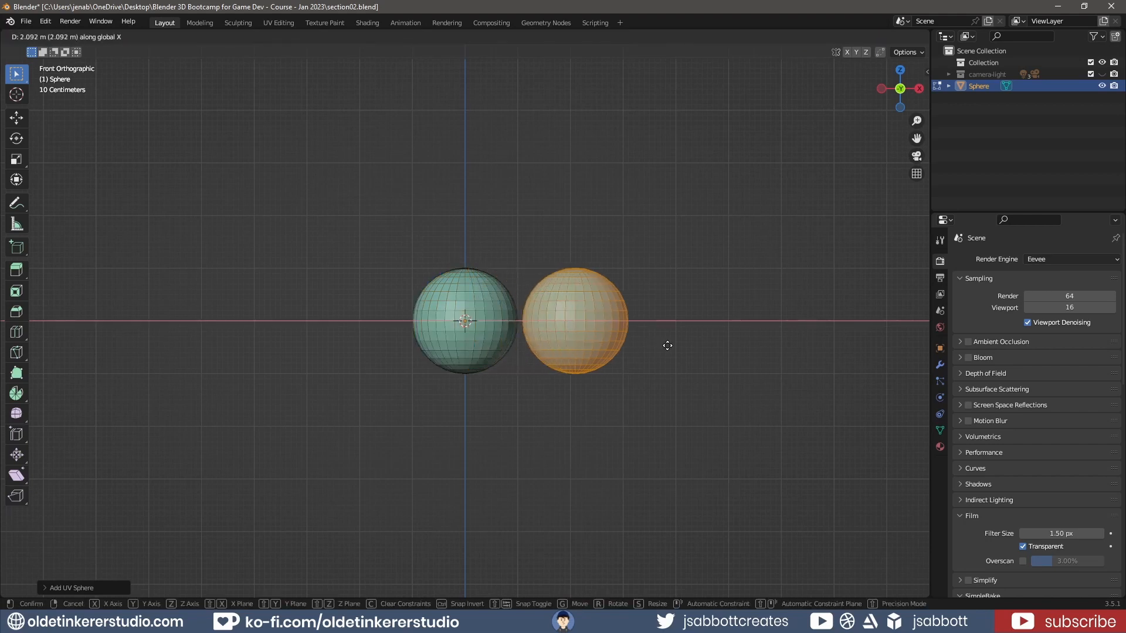
{"action": "left_click", "coordinate": [693, 346]}
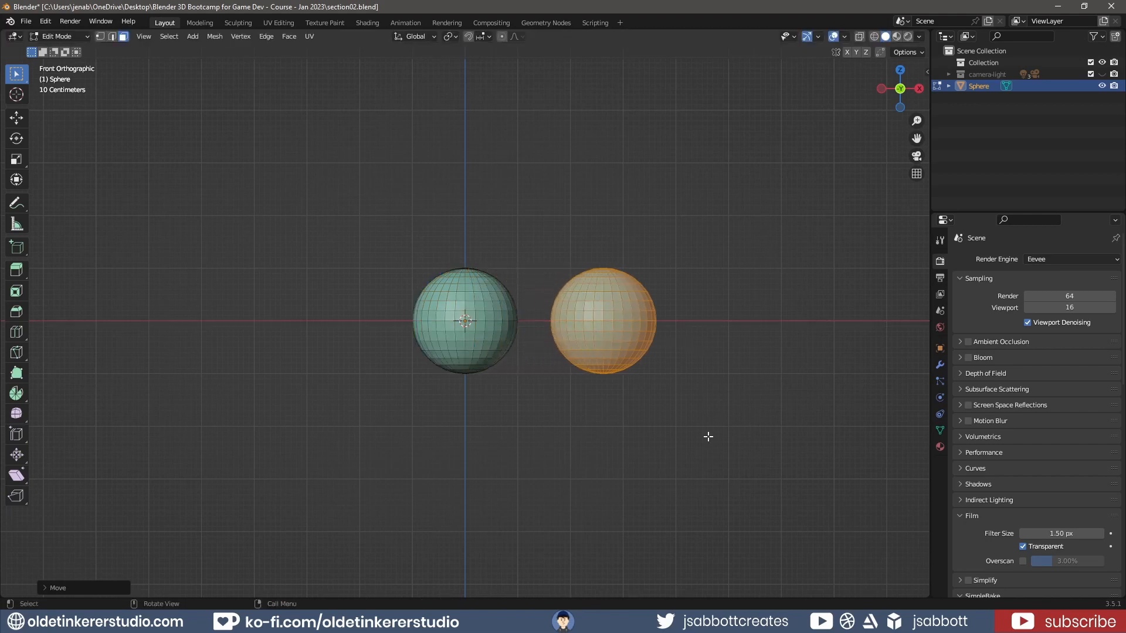
Return to Object Mode, add a UV sphere as a separate object and move it along negative X beside the other two
{"action": "key", "text": "Tab"}
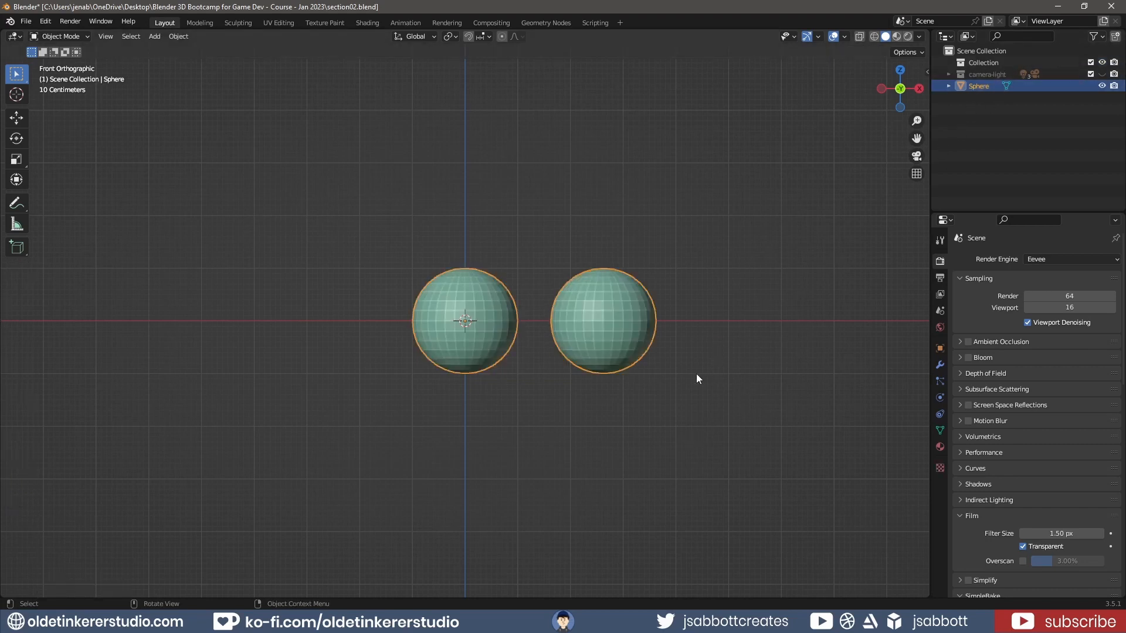
{"action": "key", "text": "Tab"}
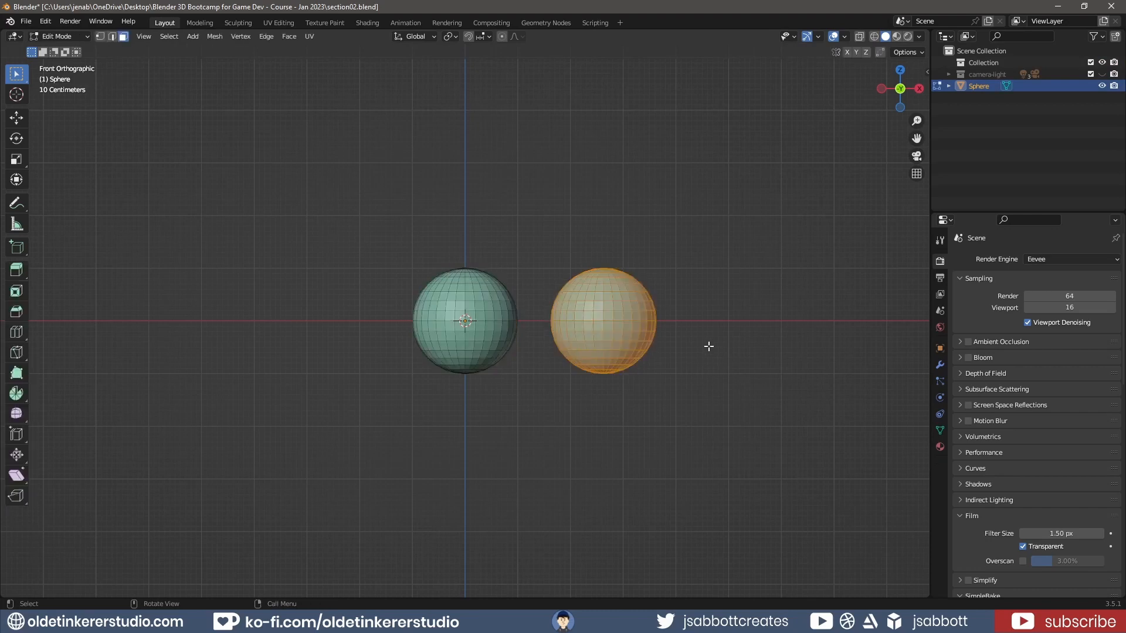
{"action": "key", "text": "Tab"}
{"action": "key", "text": "shift+a"}
{"action": "mouse_move", "coordinate": [709, 346]}
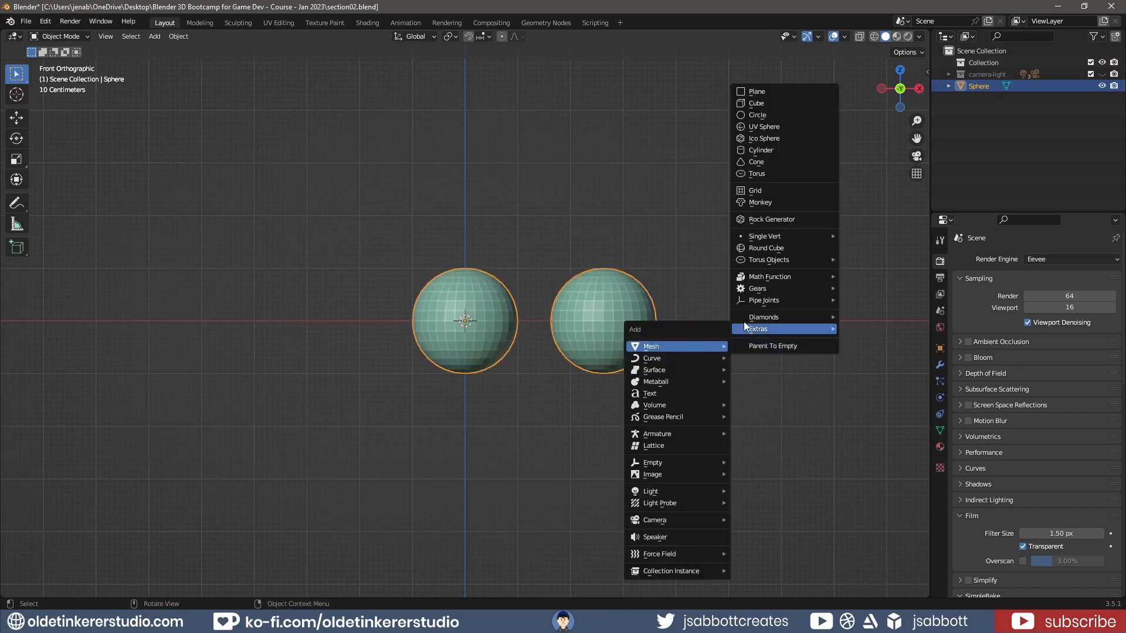
{"action": "left_click", "coordinate": [789, 127]}
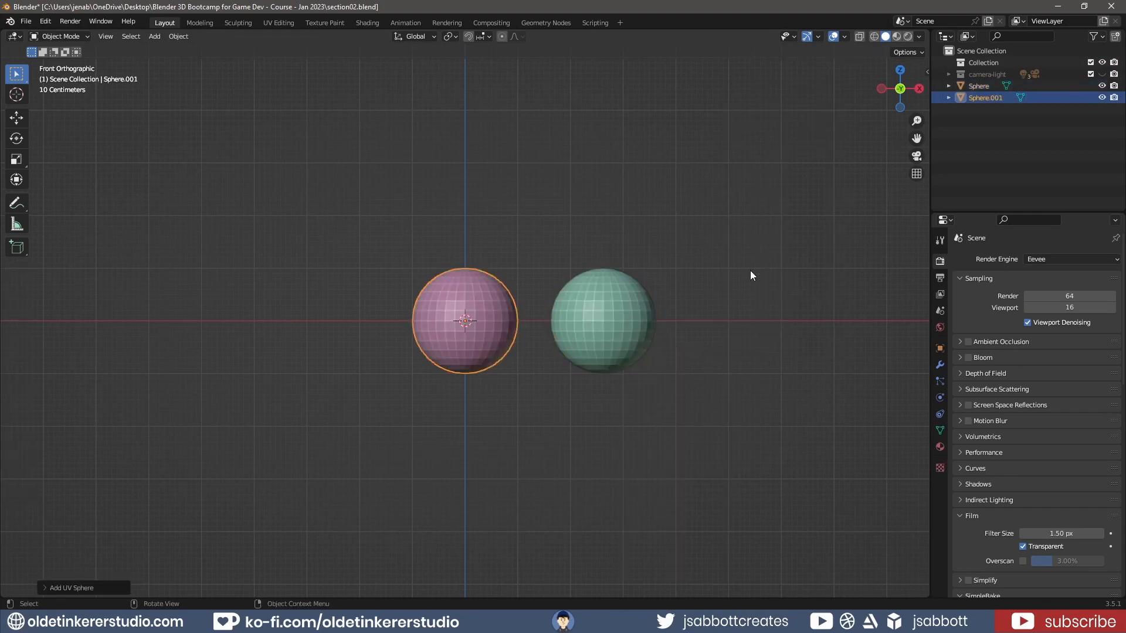
{"action": "key", "text": "g"}
{"action": "key", "text": "x"}
{"action": "left_click", "coordinate": [586, 267]}
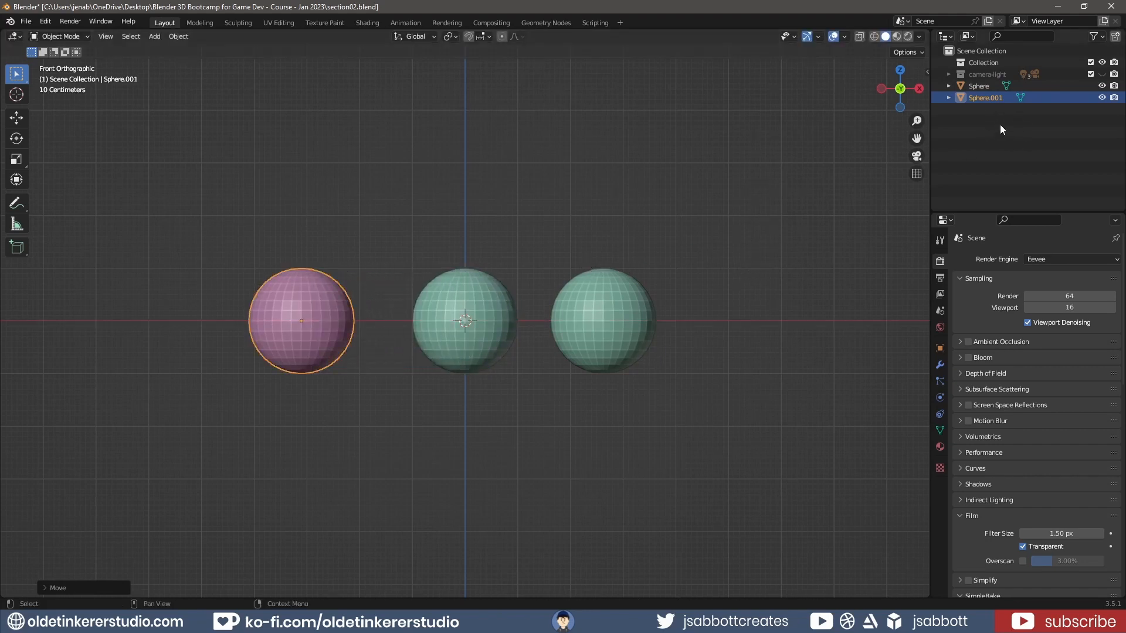
In the two-sphere object's Edit Mode, select the linked offset sphere, separate the selection into its own object and return to Object Mode
{"action": "key", "text": "p"}
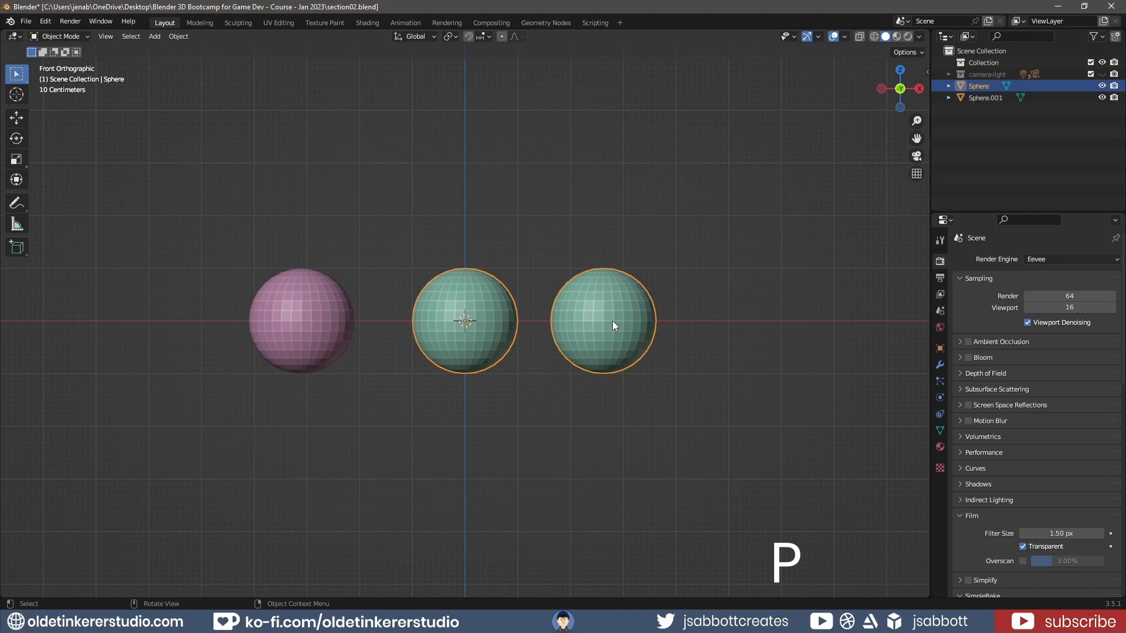
{"action": "key", "text": "Tab"}
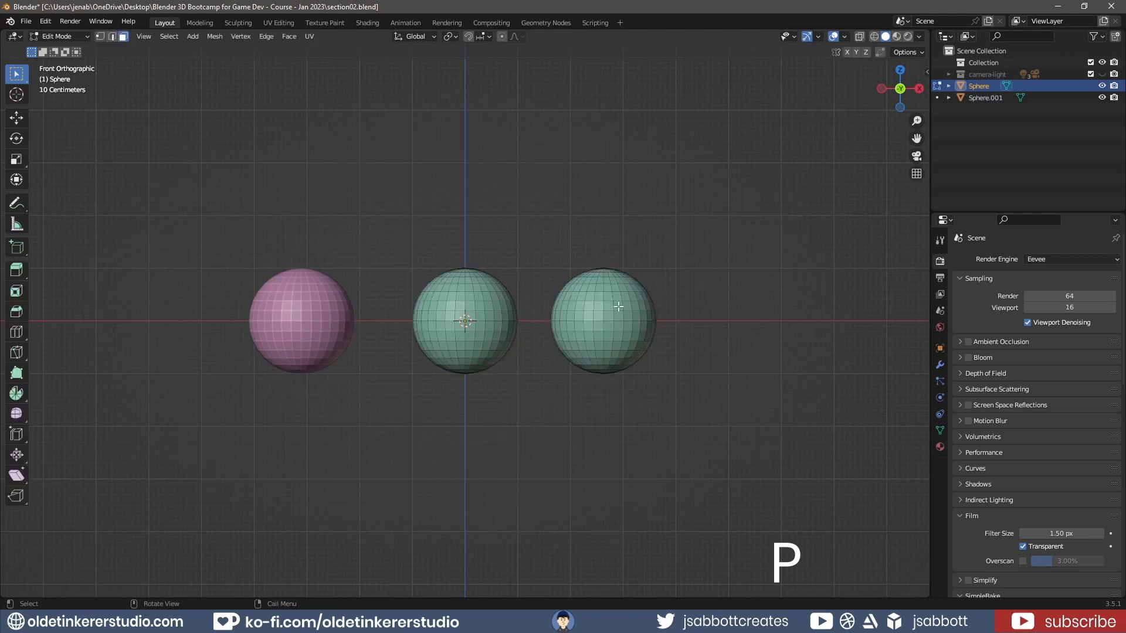
{"action": "key", "text": "l"}
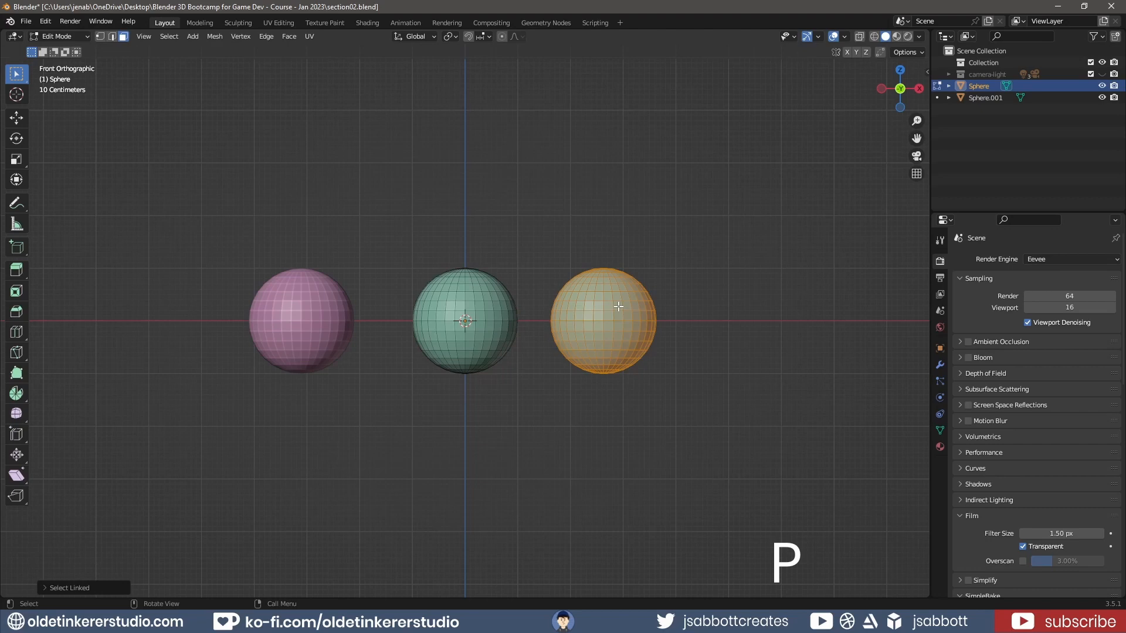
{"action": "key", "text": "p"}
{"action": "left_click", "coordinate": [618, 306]}
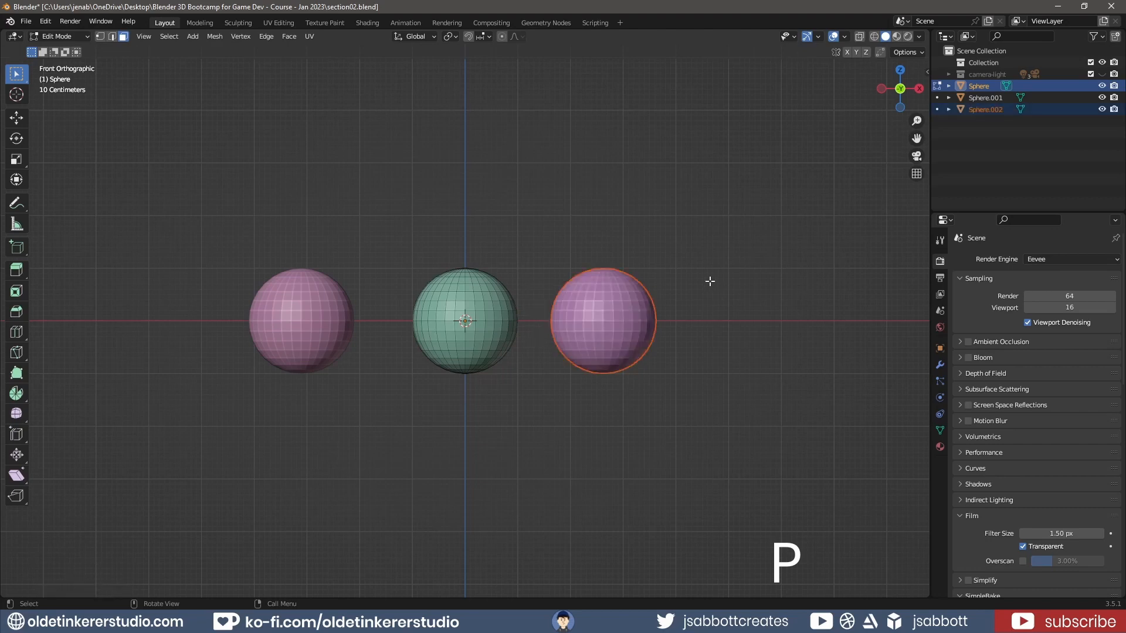
{"action": "key", "text": "Tab"}
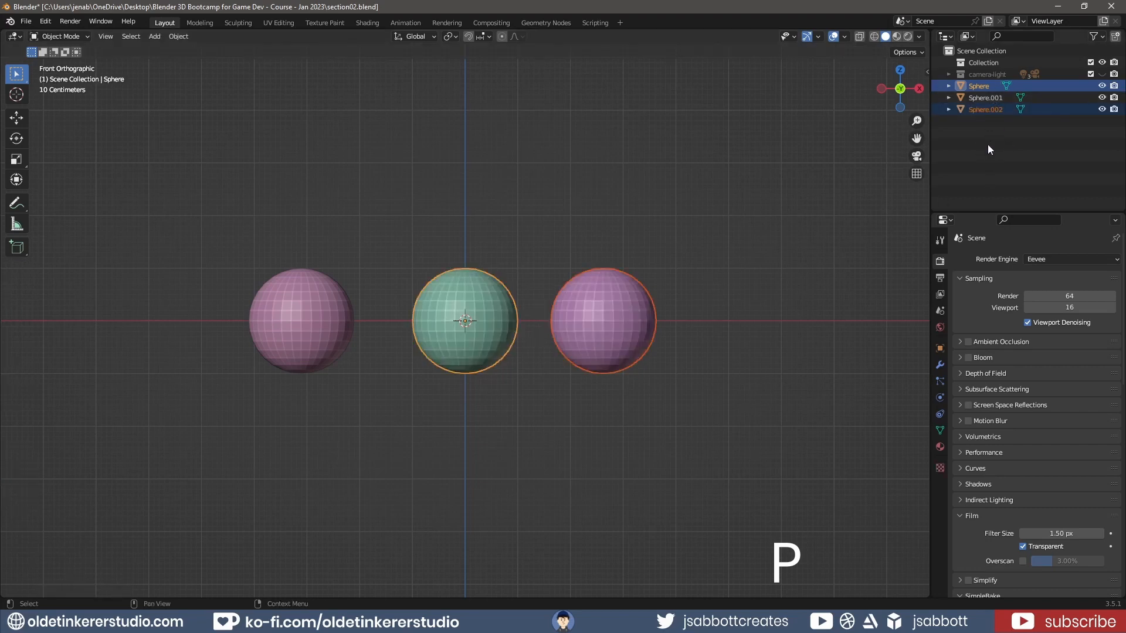
Undo the added and separated spheres, reselect the original sphere and enter Edit Mode
{"action": "key", "text": "ctrl+z"}
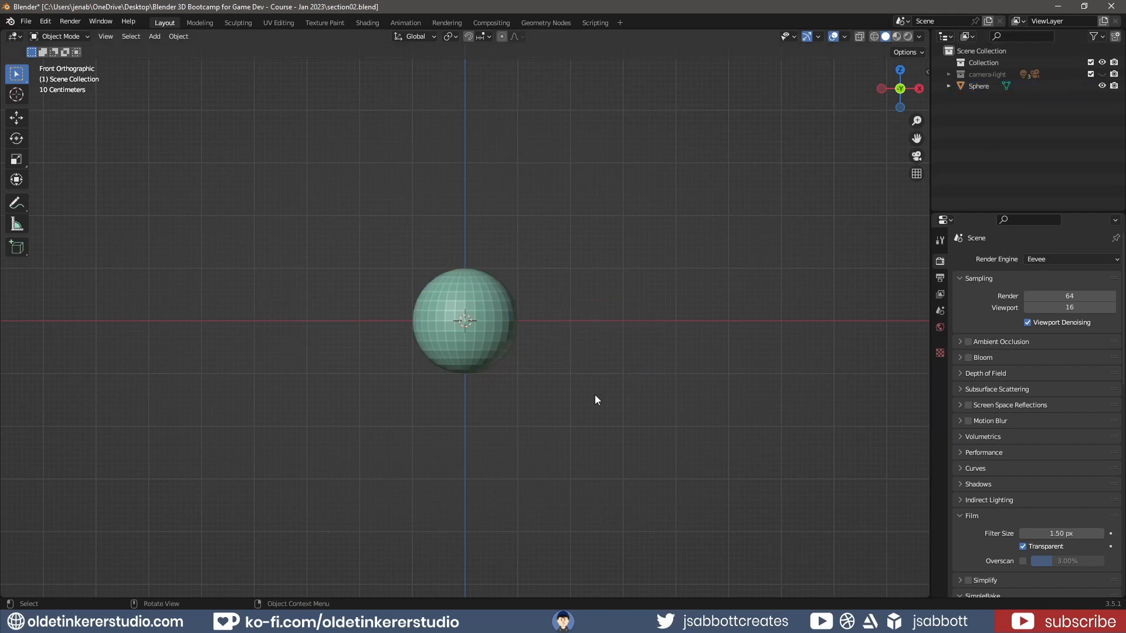
{"action": "left_click", "coordinate": [479, 318]}
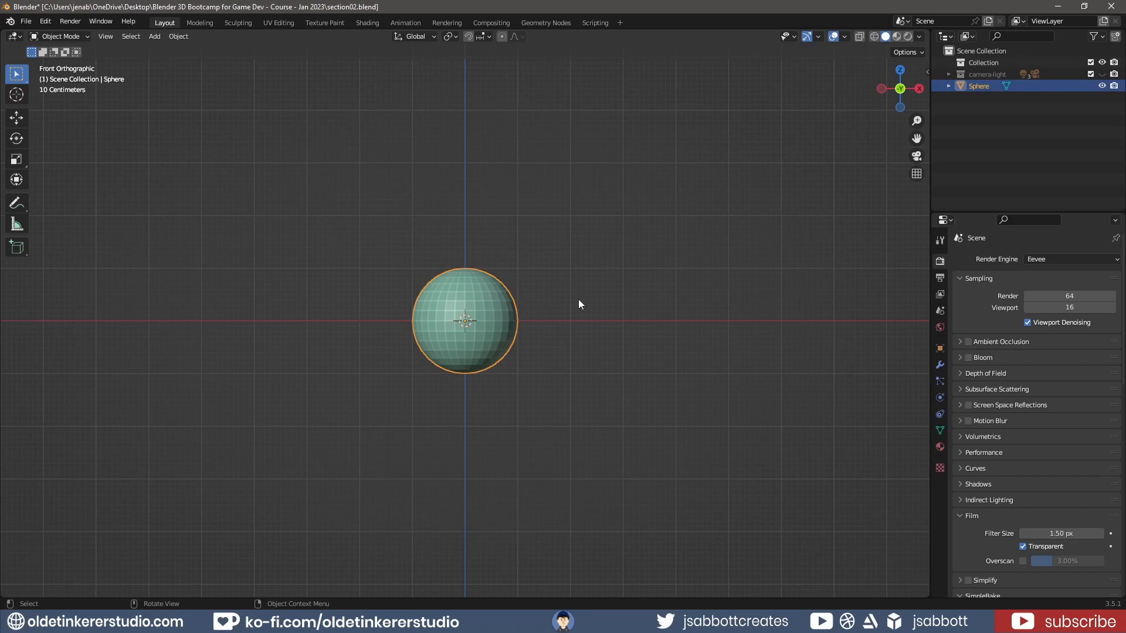
{"action": "key", "text": "Tab"}
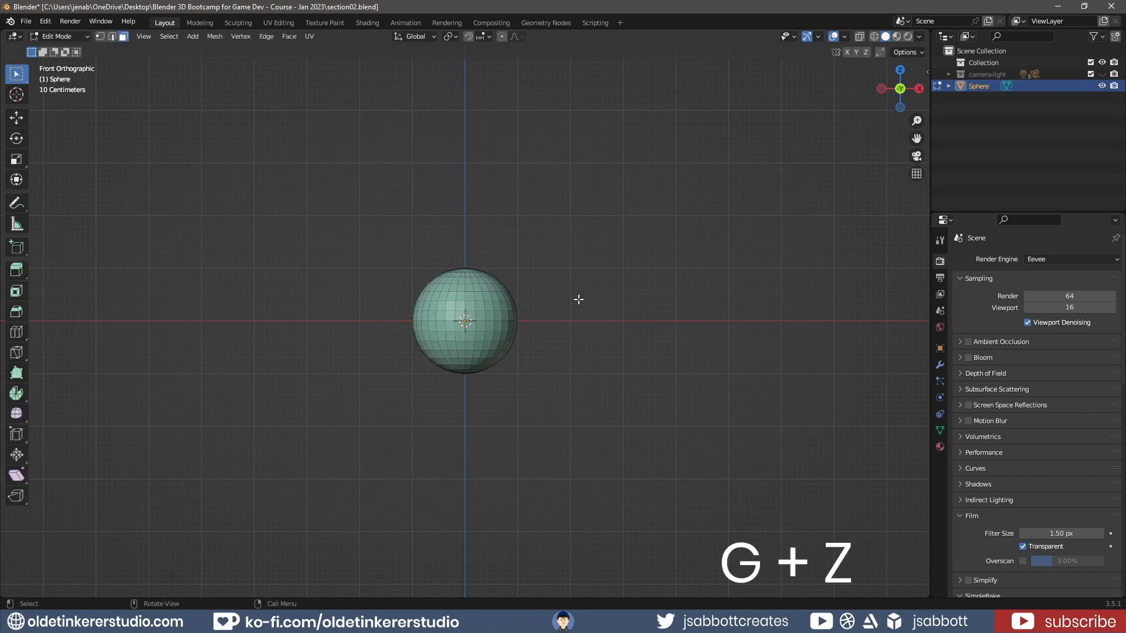
Switch to vertex selection, select the single vertex at the sphere's top pole and return to front view
{"action": "key", "text": "1"}
{"action": "middle_click_drag", "start_coordinate": [578, 226], "coordinate": [503, 310]}
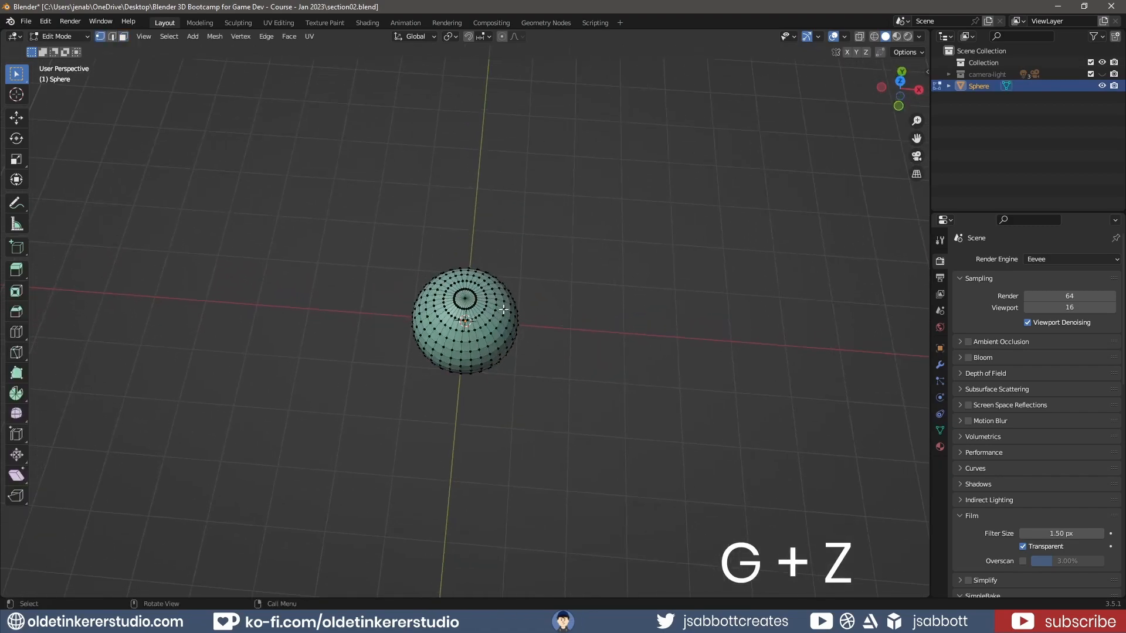
{"action": "left_click", "coordinate": [463, 298]}
{"action": "key", "text": "1"}
Move the top pole vertex up along Z into a narrow spike and undo the move
{"action": "key", "text": "g"}
{"action": "key", "text": "z"}
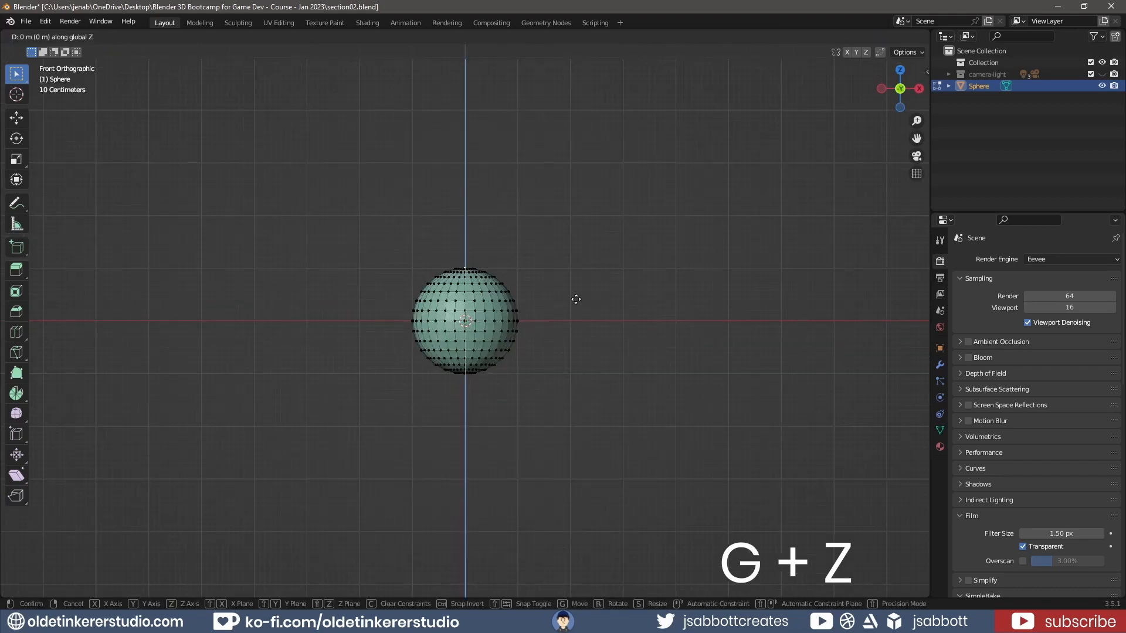
{"action": "left_click", "coordinate": [572, 265]}
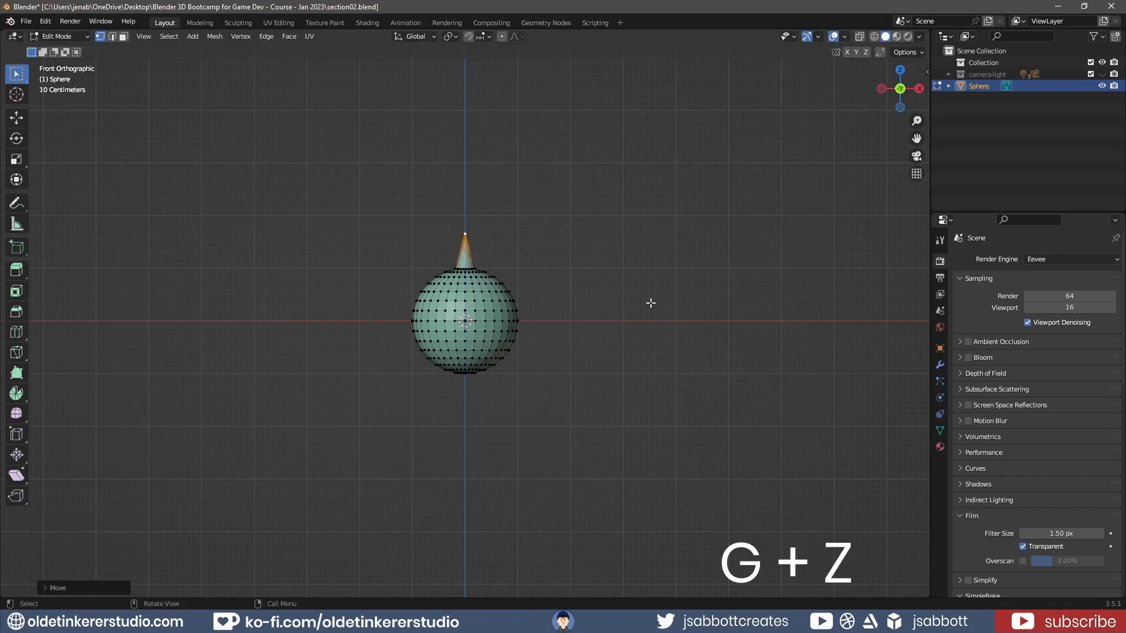
{"action": "scroll", "coordinate": [650, 302], "scroll_direction": "up", "scroll_amount": 2}
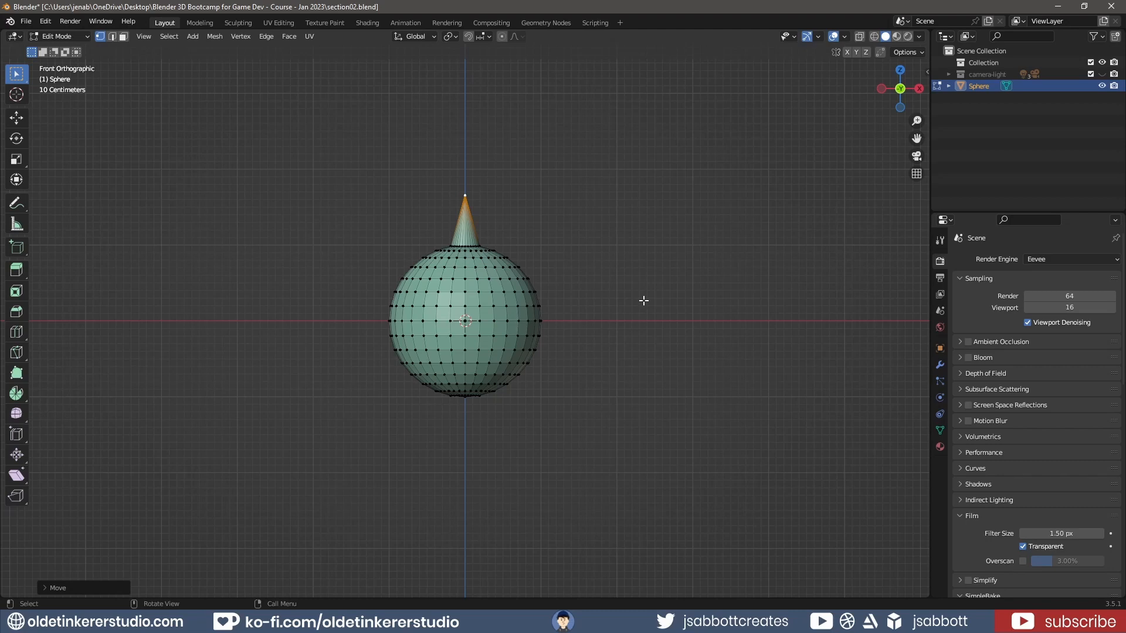
{"action": "key", "text": "ctrl+z"}
{"action": "key", "text": "ctrl"}
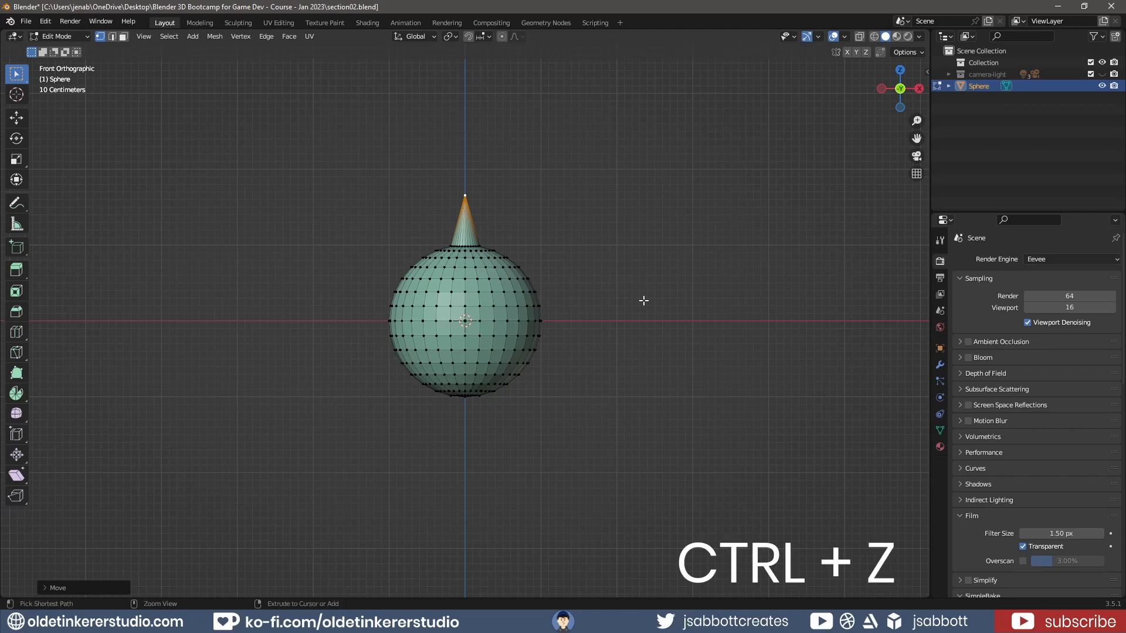
{"action": "key", "text": "ctrl+z"}
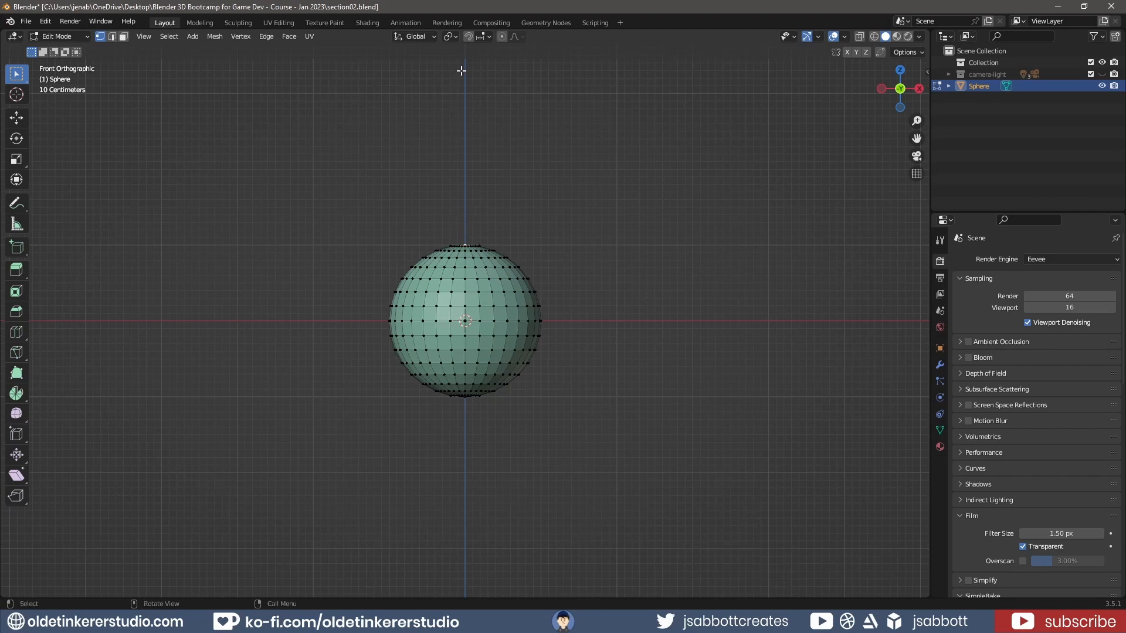
Turn on Proportional Editing for the selected top pole vertex
{"action": "left_click", "coordinate": [501, 36]}
{"action": "key", "text": "o"}
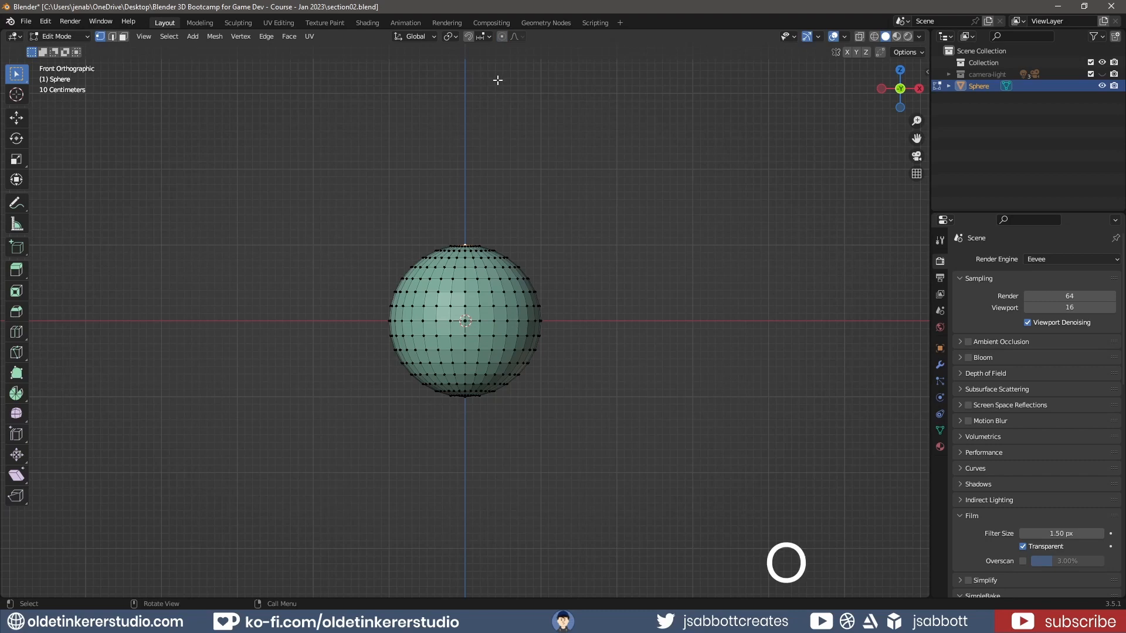
{"action": "key", "text": "o"}
Move the top pole vertex about 0.62 m up along Z with smooth falloff and a proportional size of 1.1 m
{"action": "key", "text": "g"}
{"action": "key", "text": "z"}
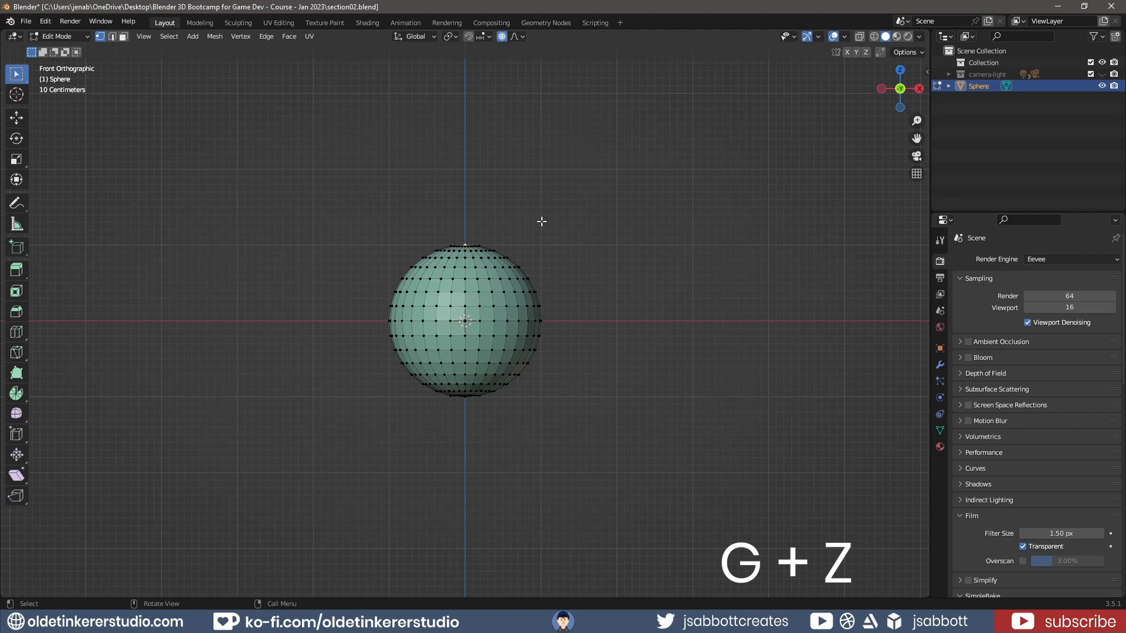
{"action": "key", "text": "g"}
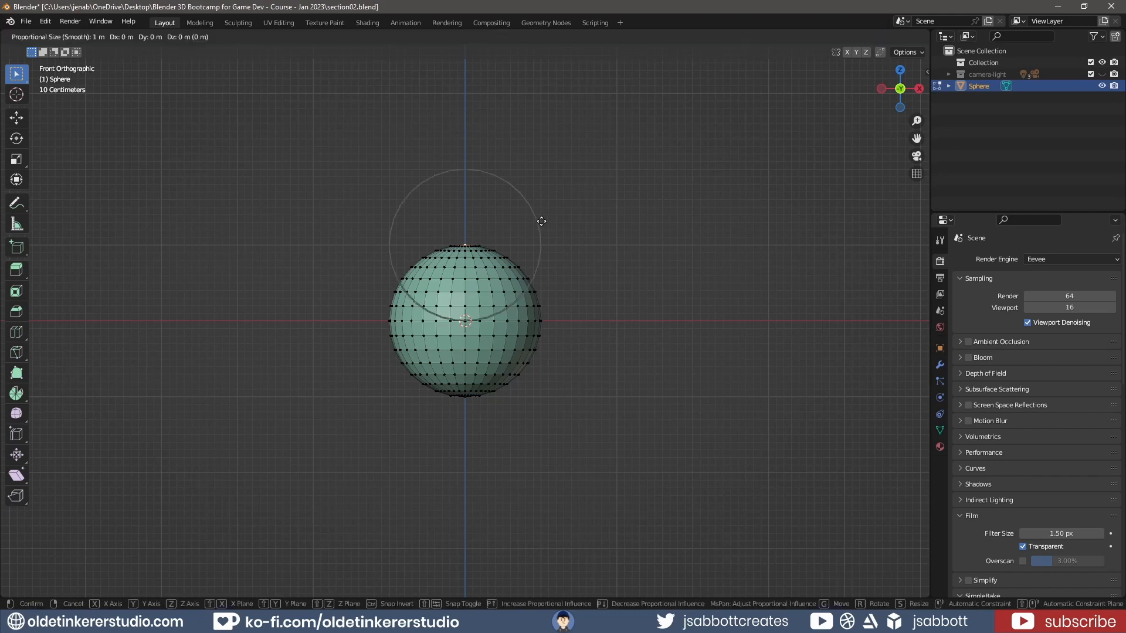
{"action": "key", "text": "z"}
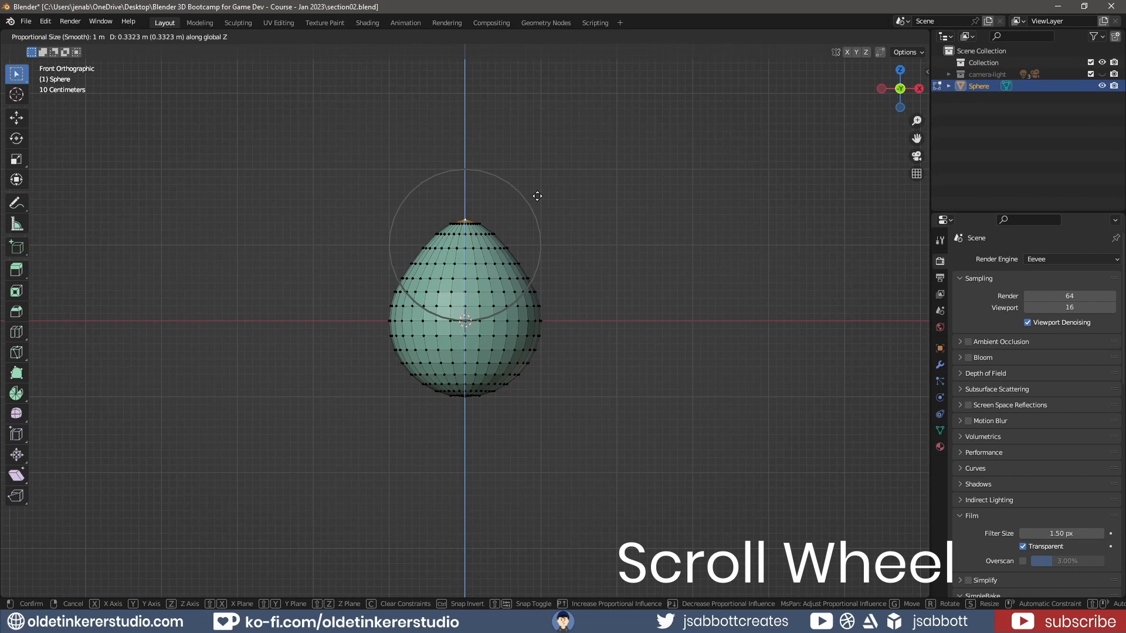
{"action": "scroll", "coordinate": [537, 196], "scroll_direction": "down", "scroll_amount": 2}
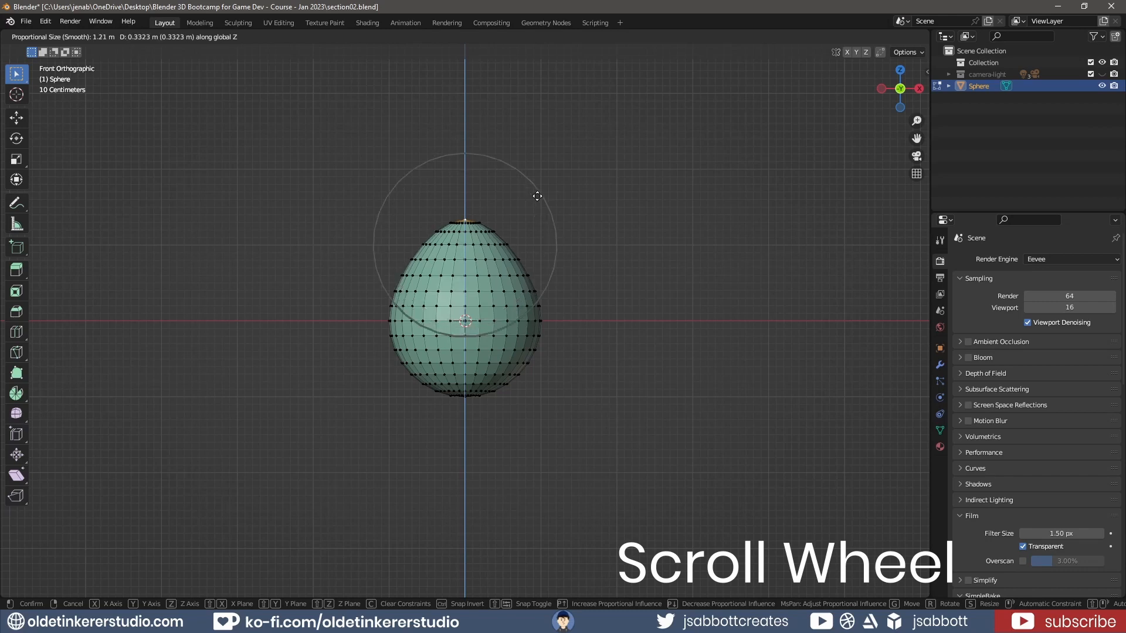
{"action": "scroll", "coordinate": [537, 196], "scroll_direction": "up", "scroll_amount": 2}
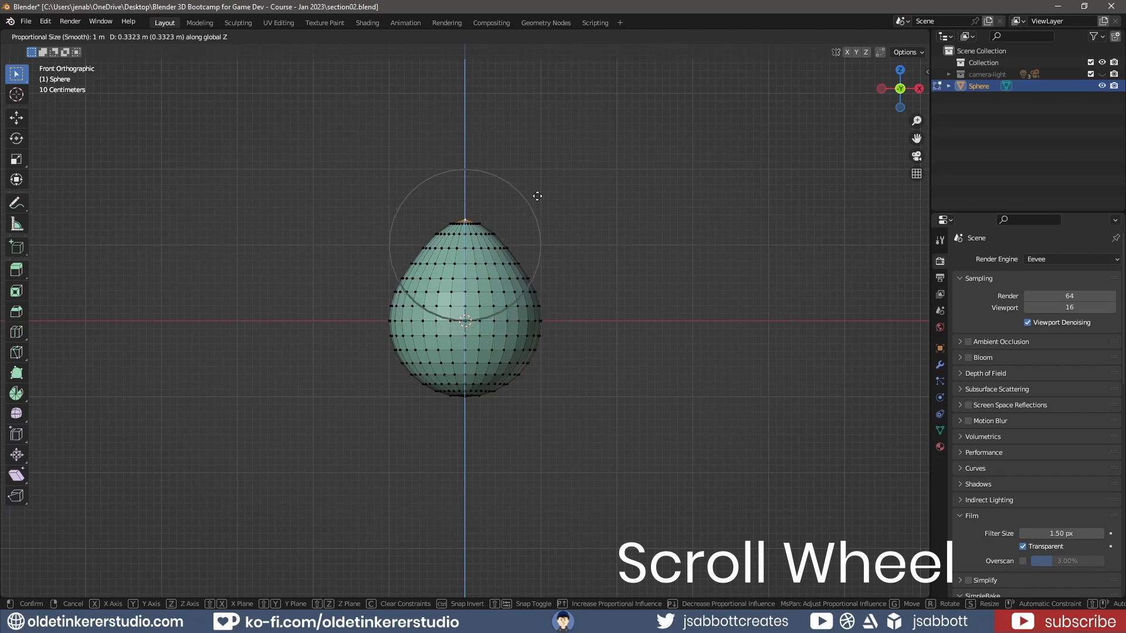
{"action": "scroll", "coordinate": [536, 195], "scroll_direction": "up", "scroll_amount": 1}
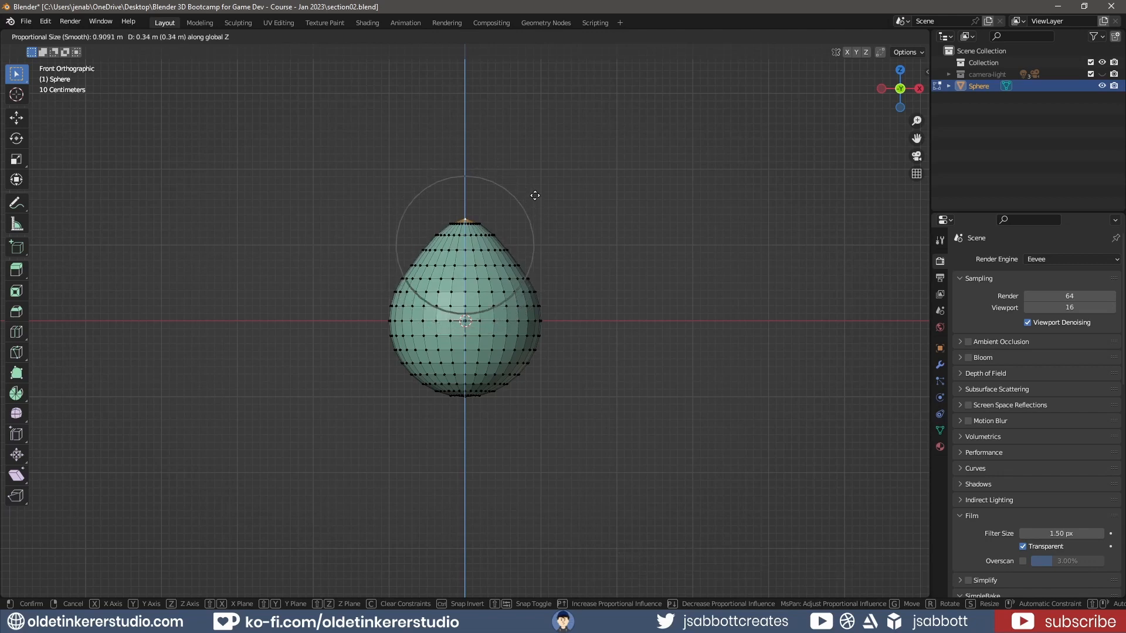
{"action": "scroll", "coordinate": [535, 195], "scroll_direction": "down", "scroll_amount": 1}
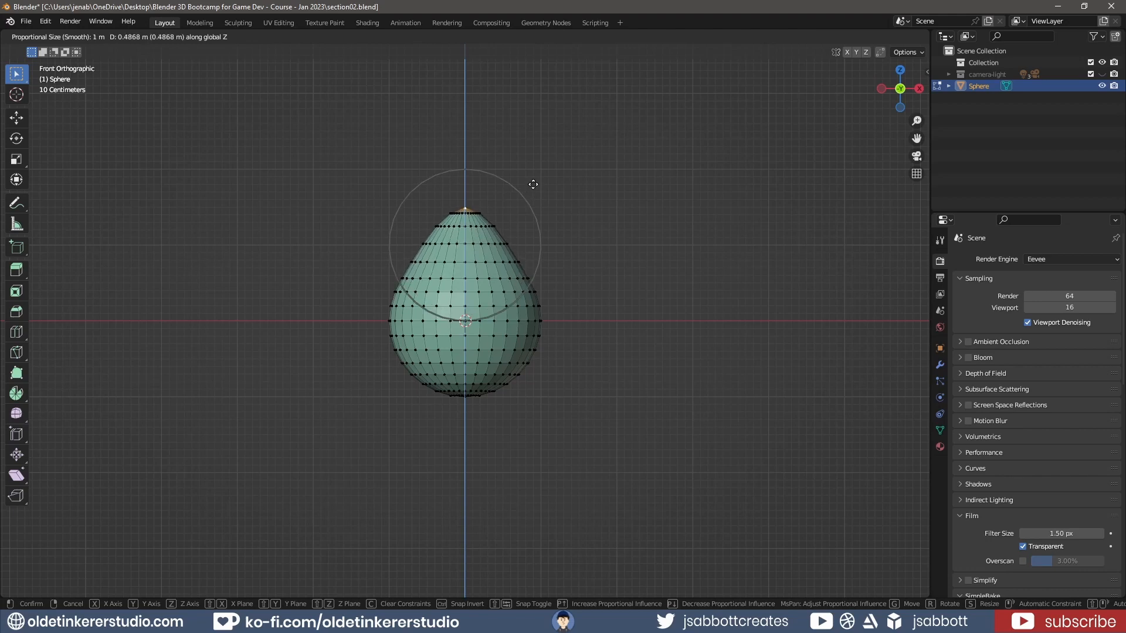
{"action": "scroll", "coordinate": [533, 183], "scroll_direction": "up", "scroll_amount": 1}
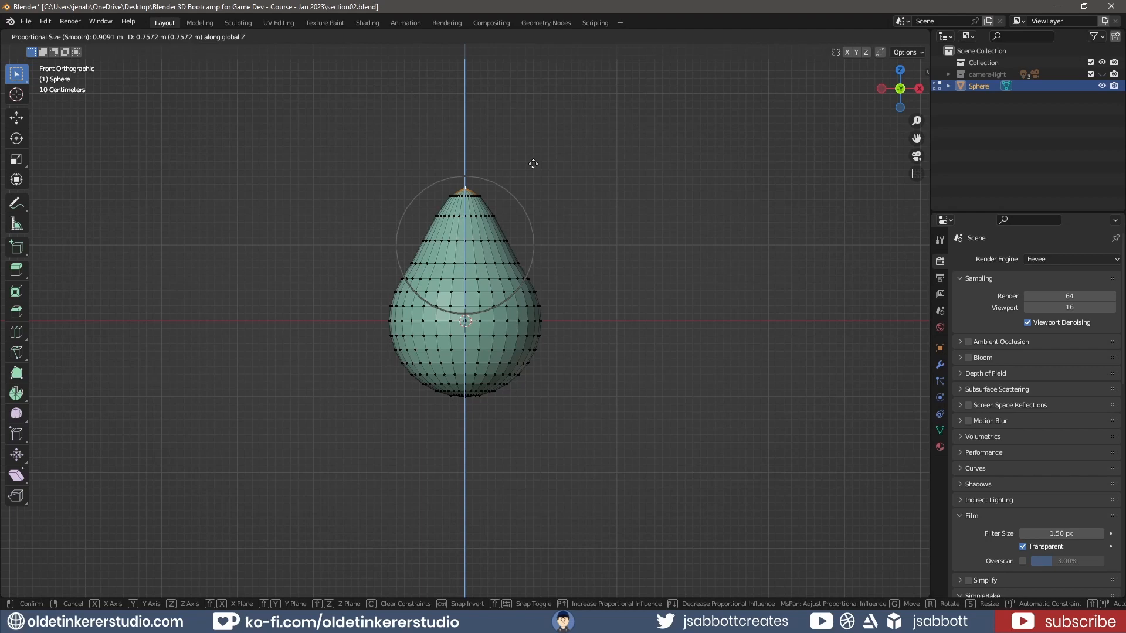
{"action": "scroll", "coordinate": [533, 163], "scroll_direction": "down", "scroll_amount": 2}
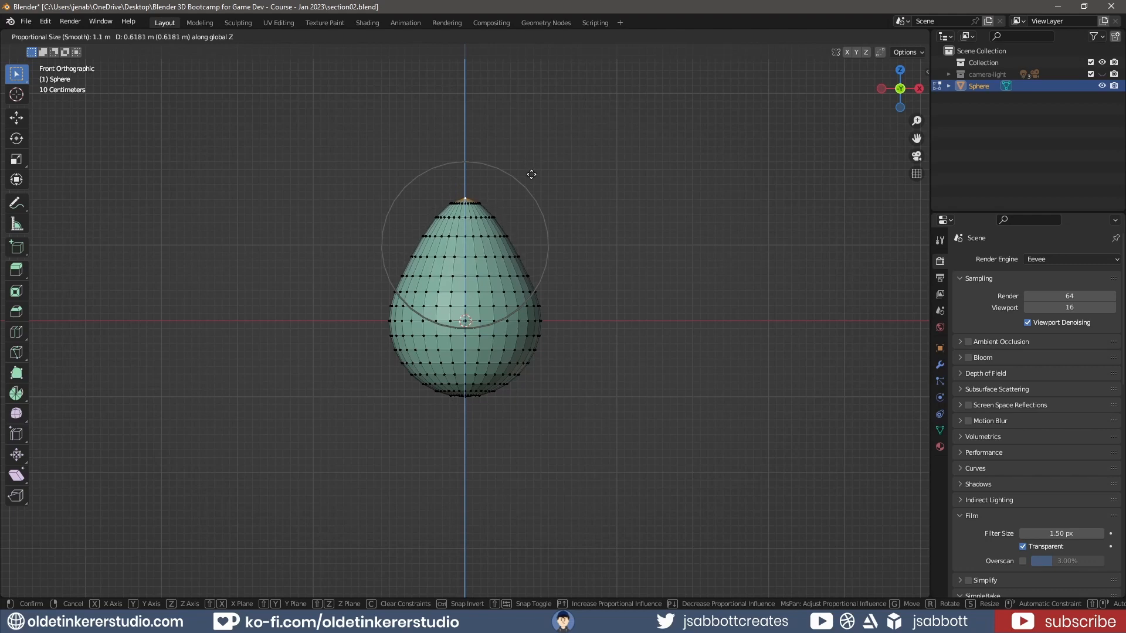
{"action": "left_click", "coordinate": [531, 174]}
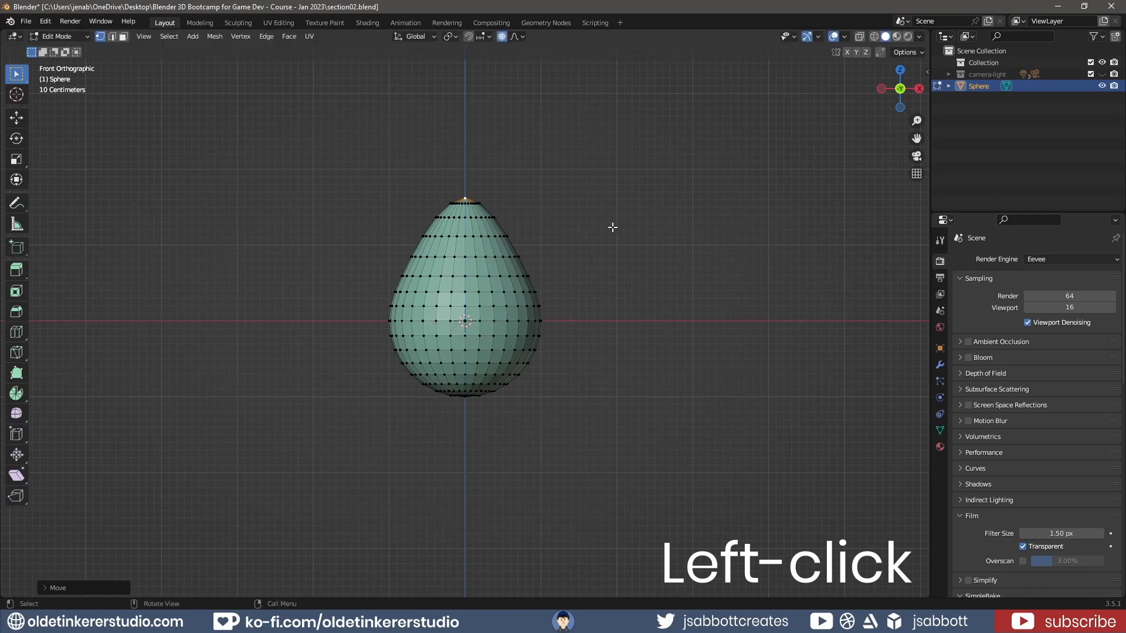
Turn off Proportional Editing and delete the reshaped sphere in Object Mode
{"action": "key", "text": "o"}
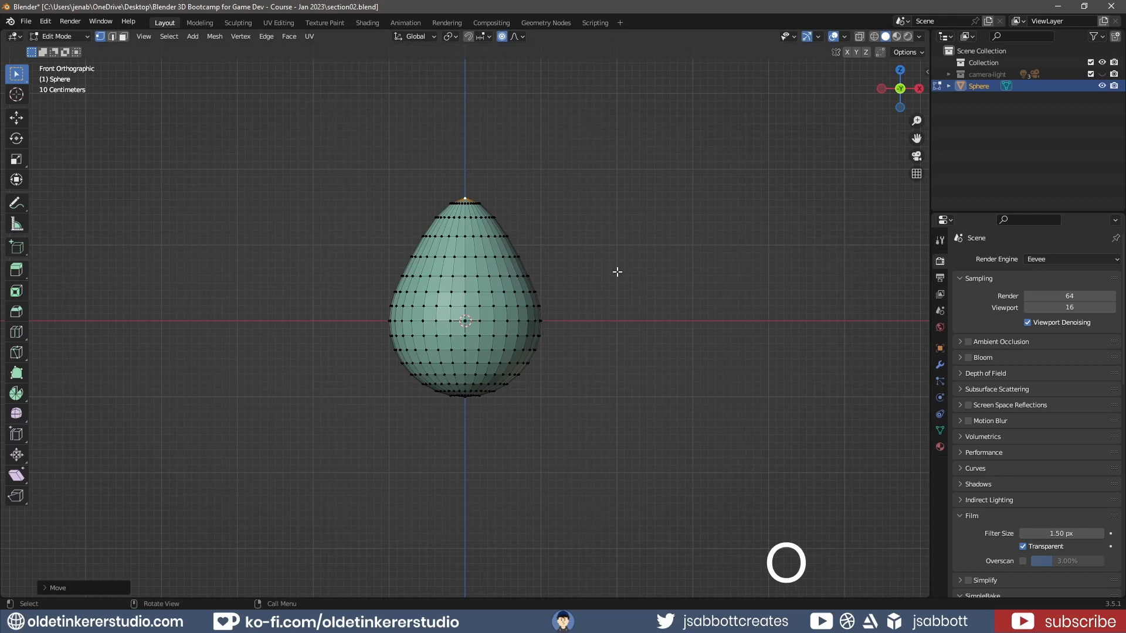
{"action": "key", "text": "o"}
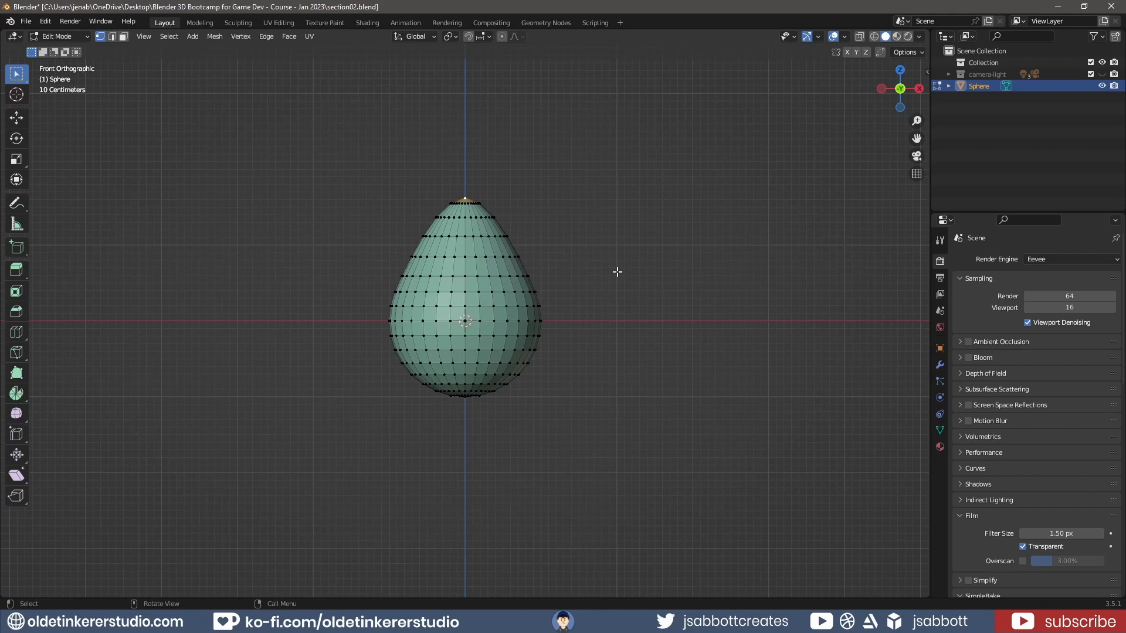
{"action": "key", "text": "Tab"}
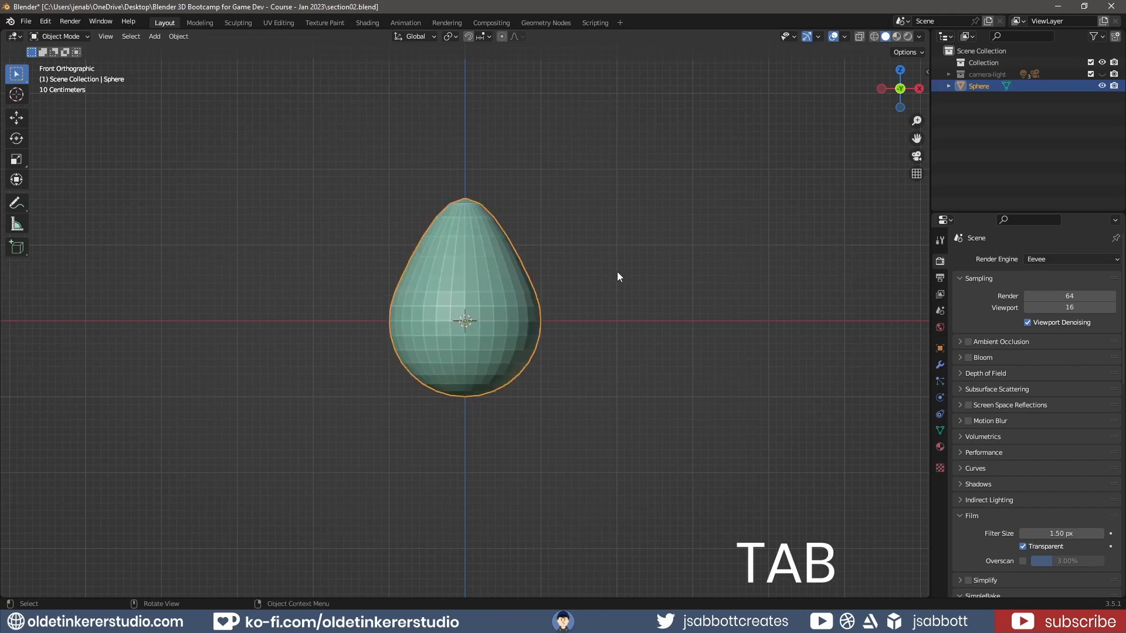
{"action": "key", "text": "Delete"}
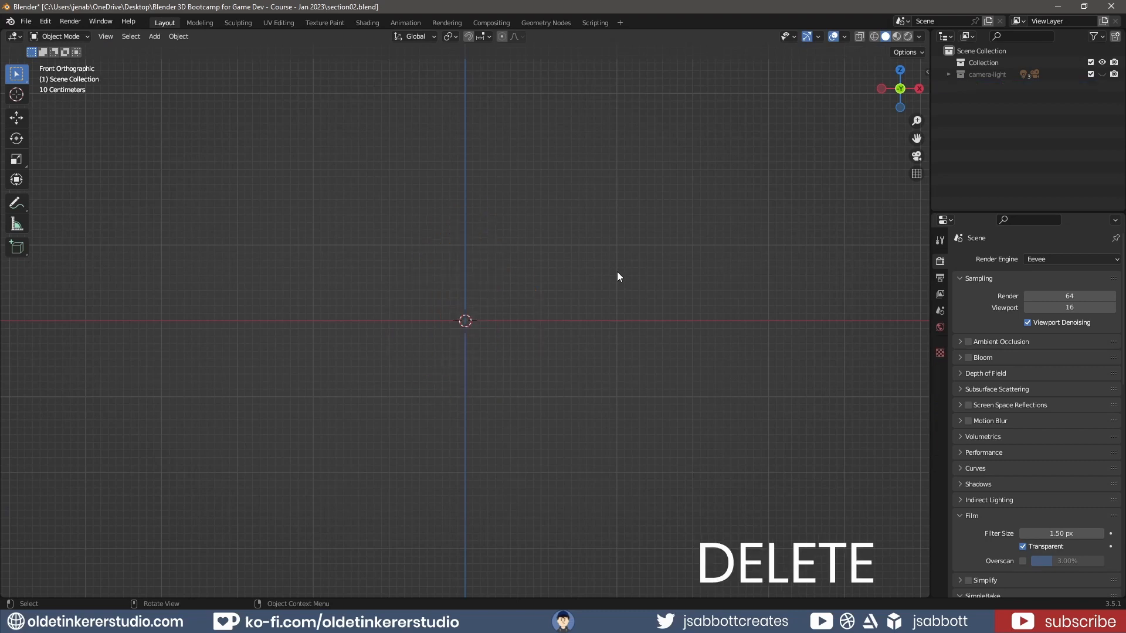
Add a cube mesh at the world origin
{"action": "key", "text": "shift+a"}
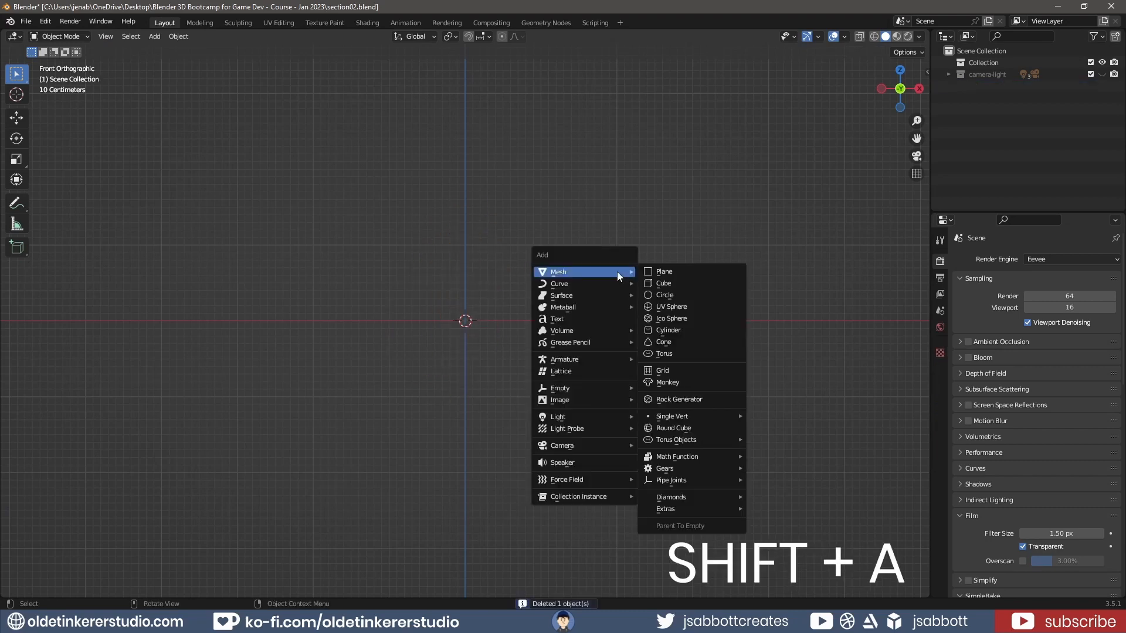
{"action": "left_click", "coordinate": [677, 275]}
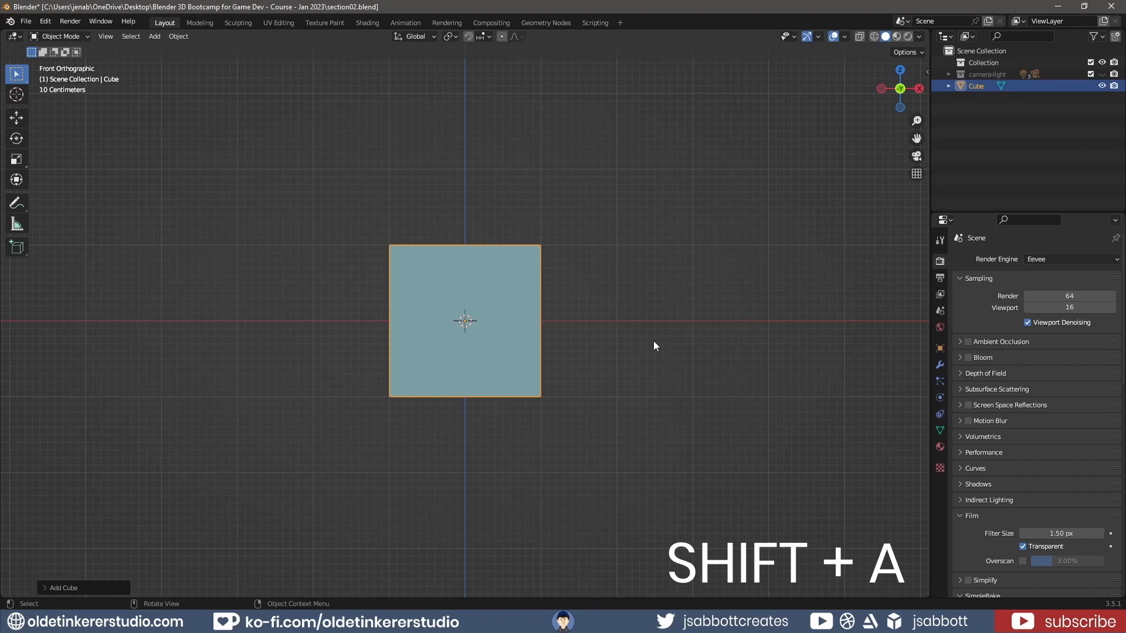
{"action": "scroll", "coordinate": [586, 262], "scroll_direction": "down", "scroll_amount": 8}
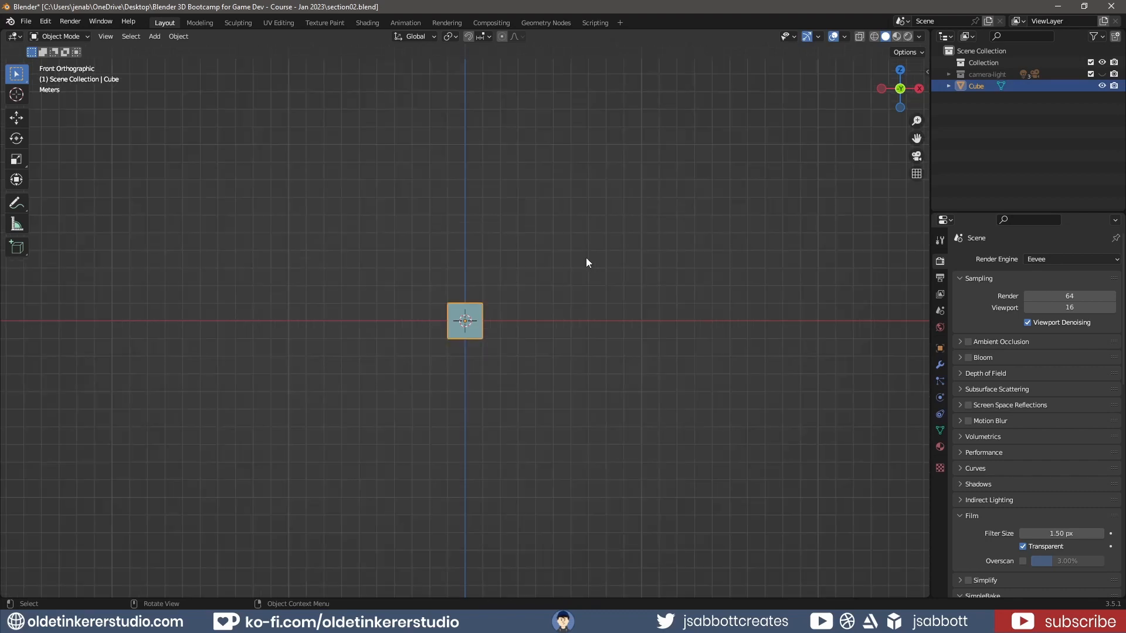
Turn on snapping and try moving the cube along the X axis, cancelling the move
{"action": "key", "text": "shift+Tab"}
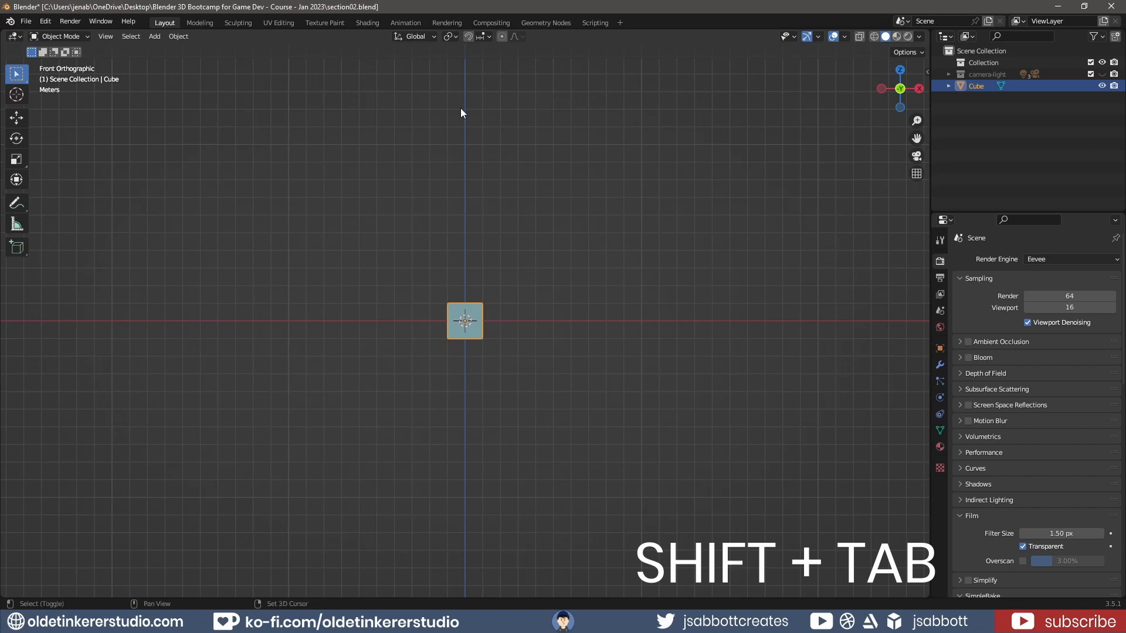
{"action": "key", "text": "shift+Tab"}
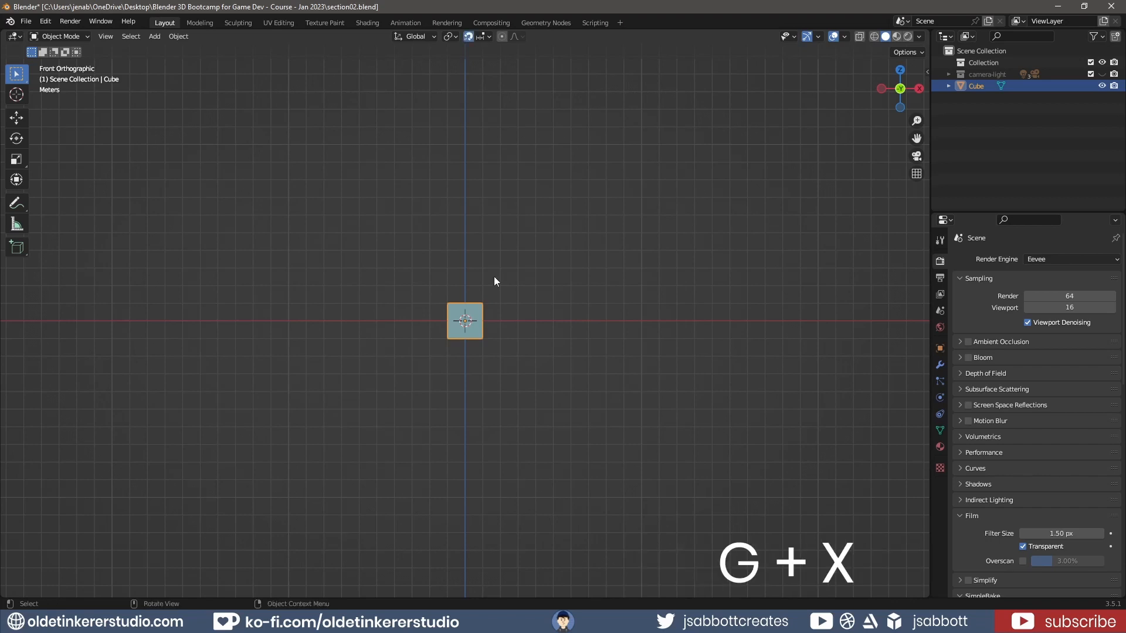
{"action": "key", "text": "g"}
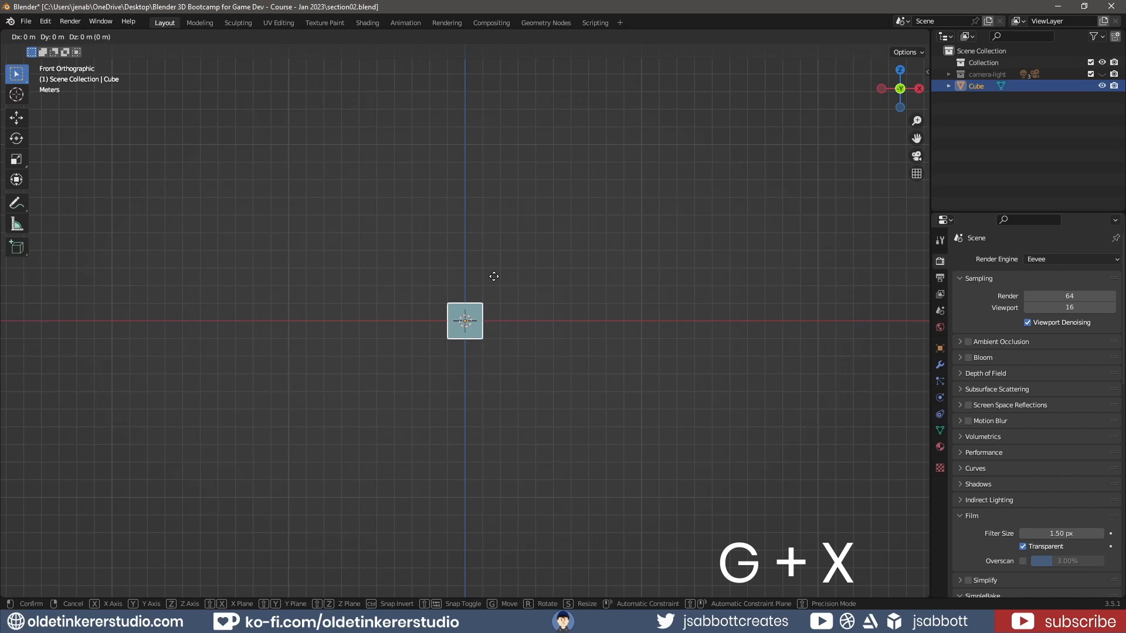
{"action": "key", "text": "x"}
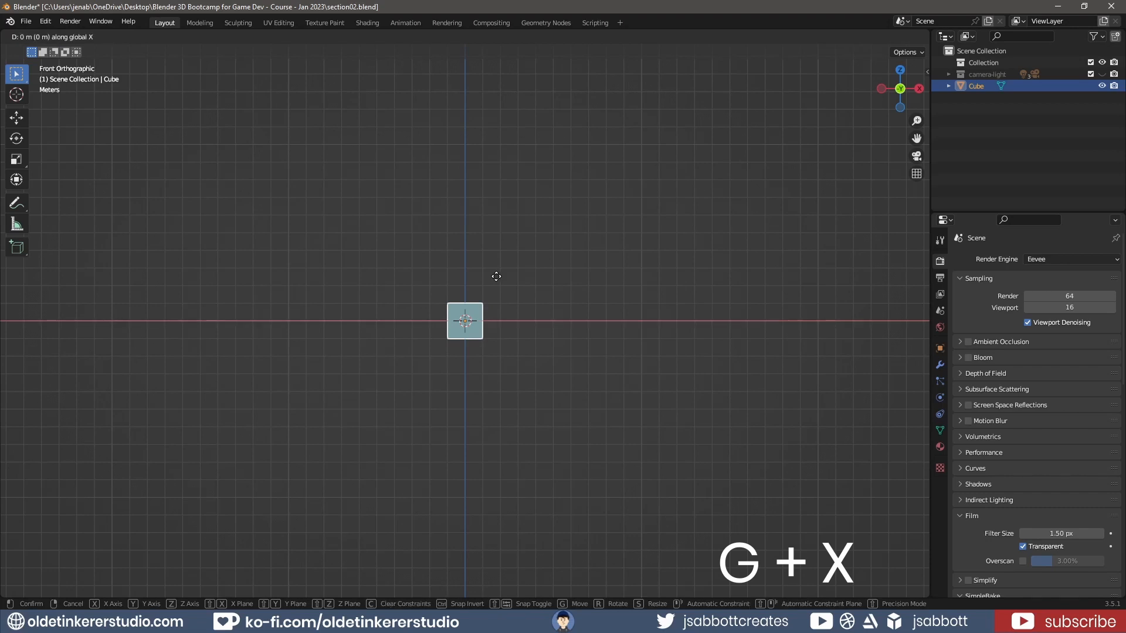
{"action": "right_click", "coordinate": [601, 275]}
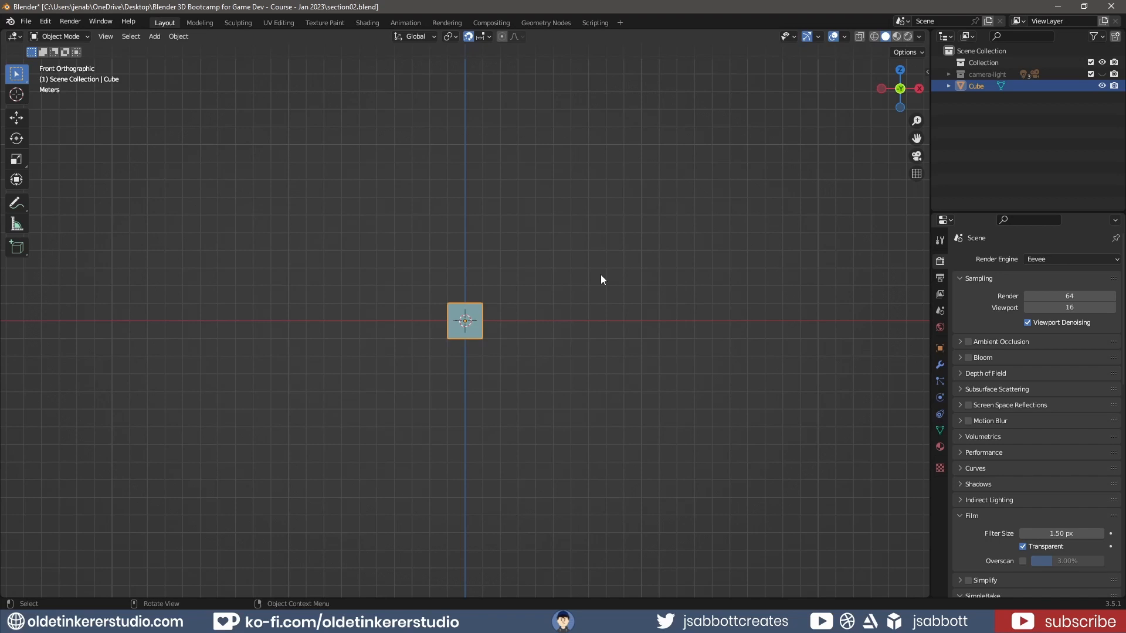
Enter Edit Mode, switch to face selection and select the cube's top face, finishing in front view
{"action": "key", "text": "Tab"}
{"action": "scroll", "coordinate": [558, 281], "scroll_direction": "up", "scroll_amount": 4}
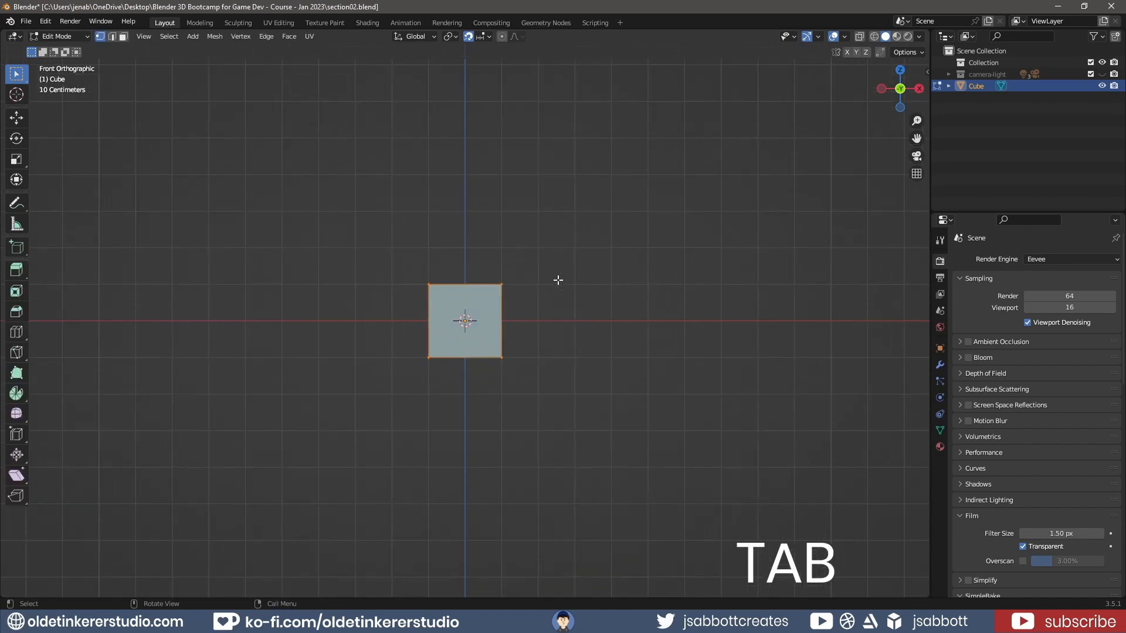
{"action": "scroll", "coordinate": [558, 280], "scroll_direction": "up", "scroll_amount": 2}
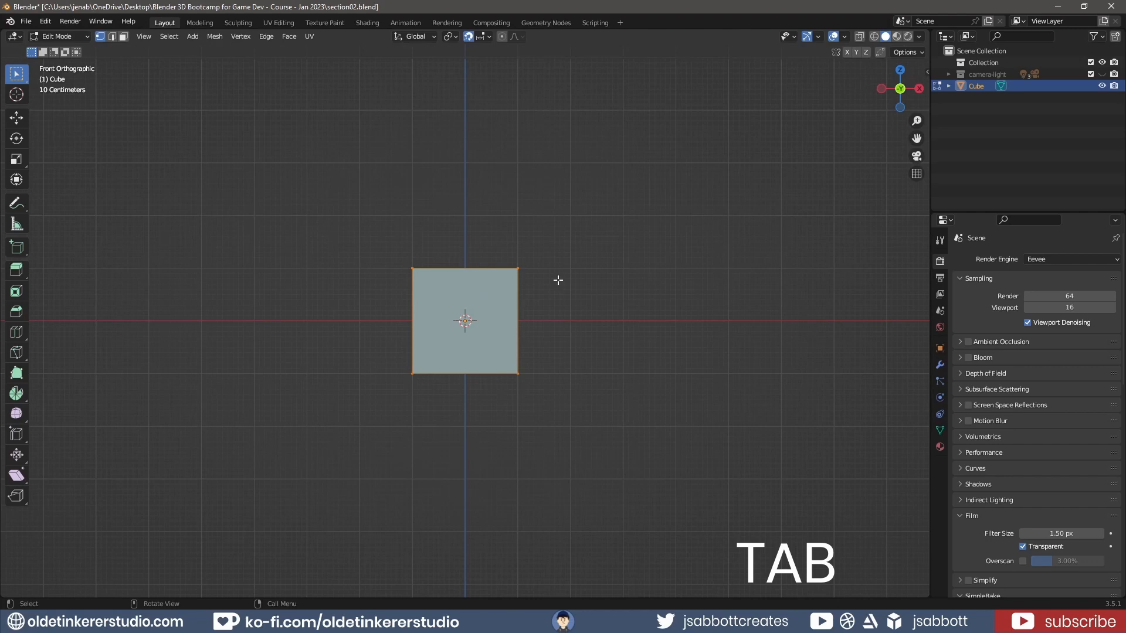
{"action": "key", "text": "3"}
{"action": "middle_click_drag", "start_coordinate": [570, 270], "coordinate": [522, 296]}
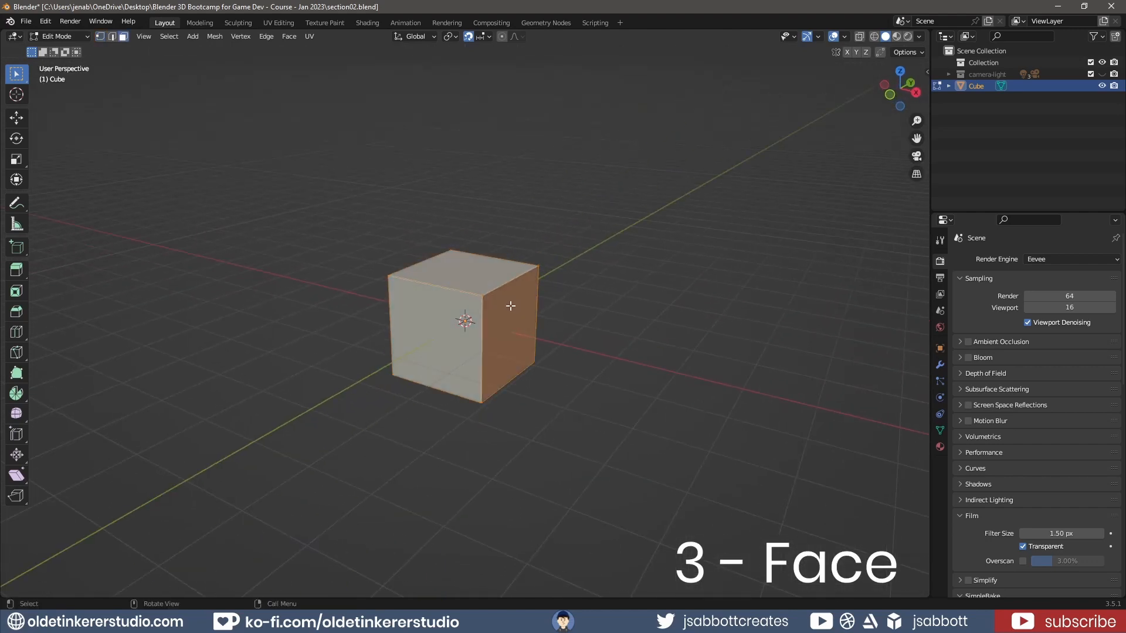
{"action": "left_click", "coordinate": [486, 280]}
{"action": "key", "text": "KP_1"}
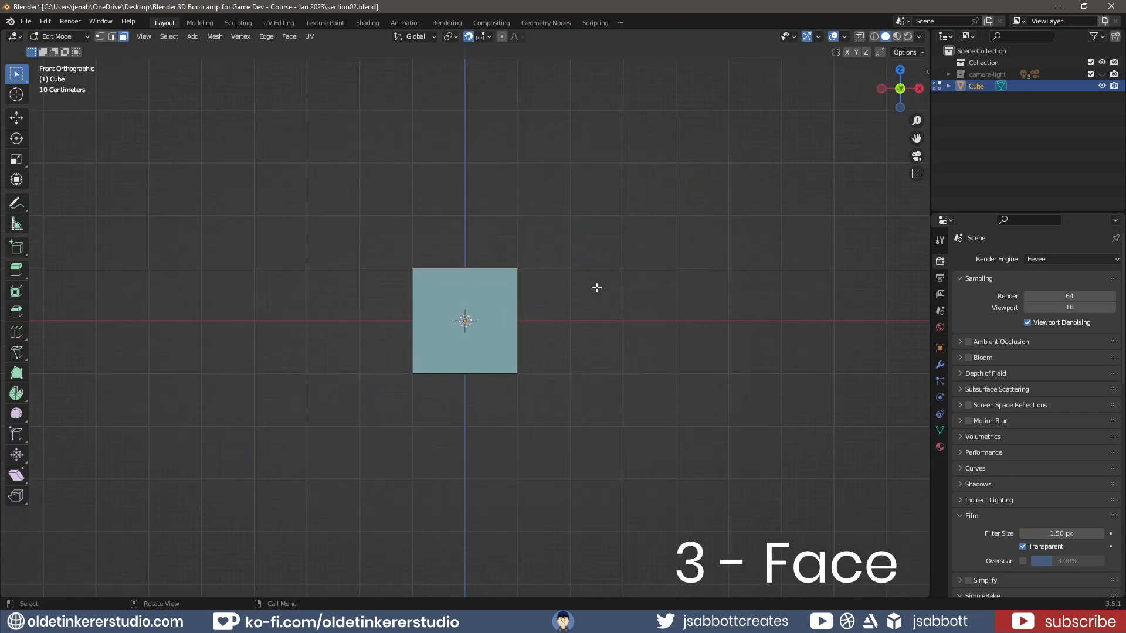
Select the whole cube mesh, duplicate it in Edit Mode and move the copy about 2.9 m along negative X
{"action": "key", "text": "shift+d"}
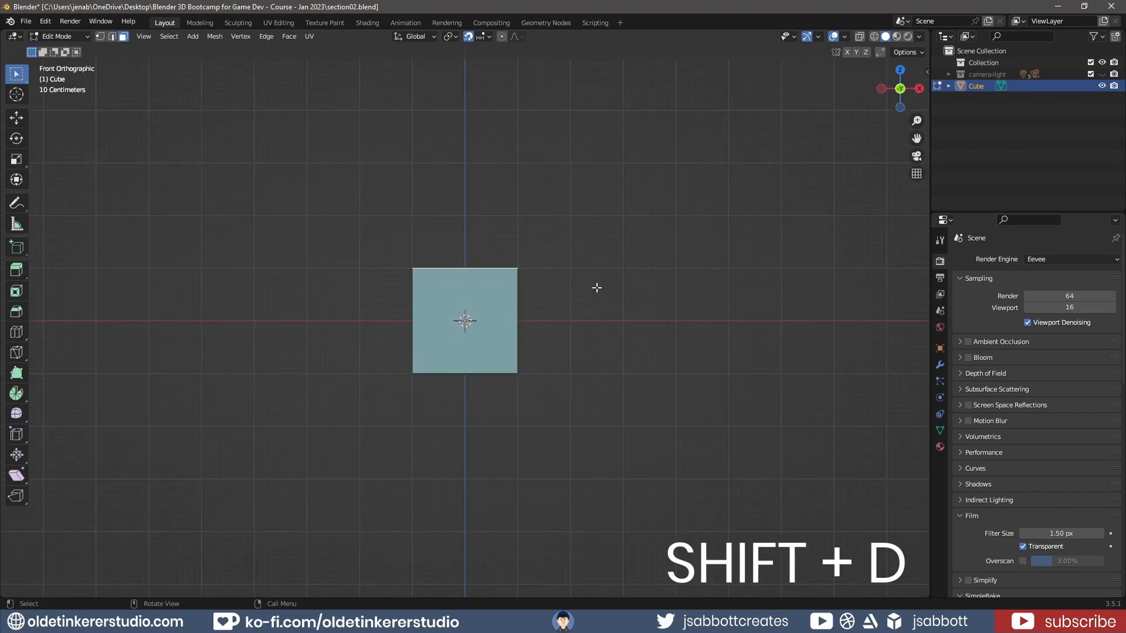
{"action": "key", "text": "a"}
{"action": "key", "text": "shift+d"}
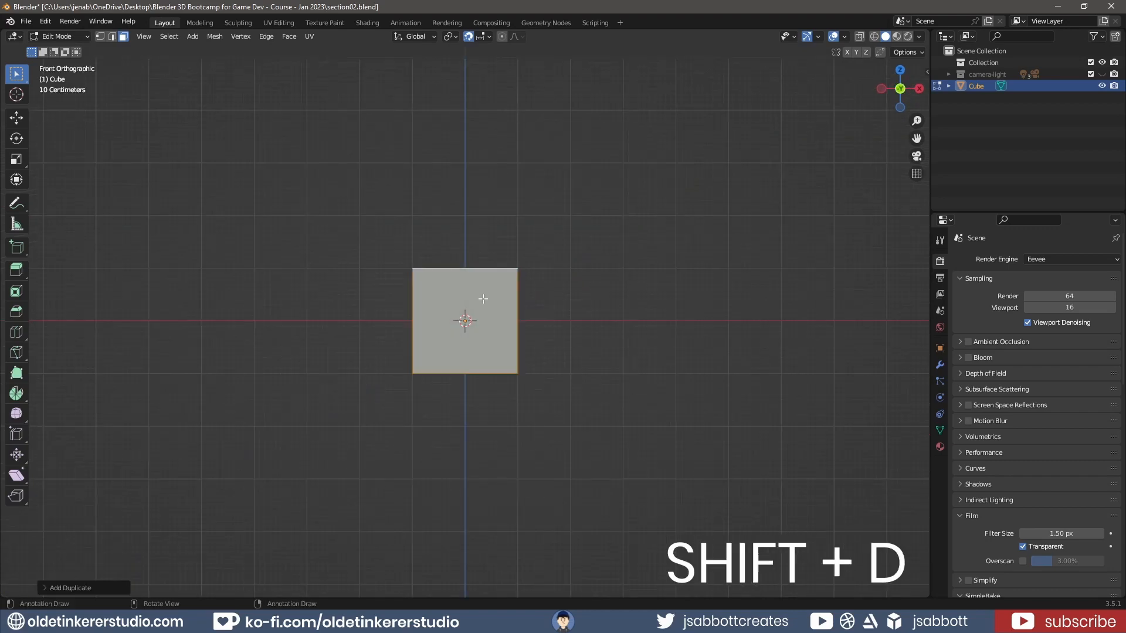
{"action": "key", "text": "Return"}
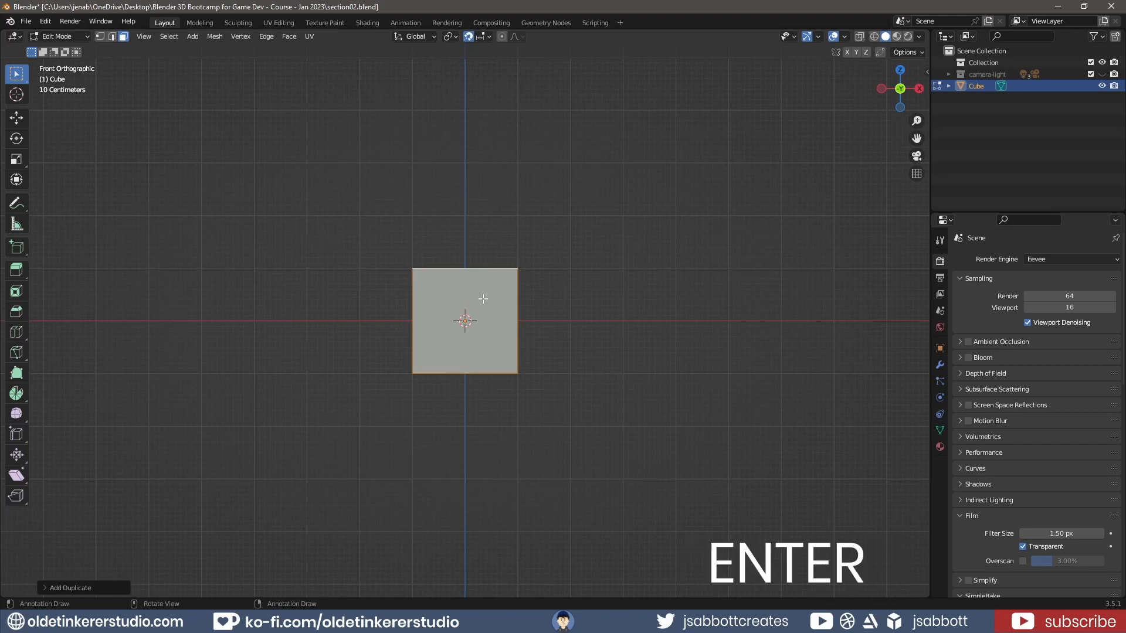
{"action": "key", "text": "g"}
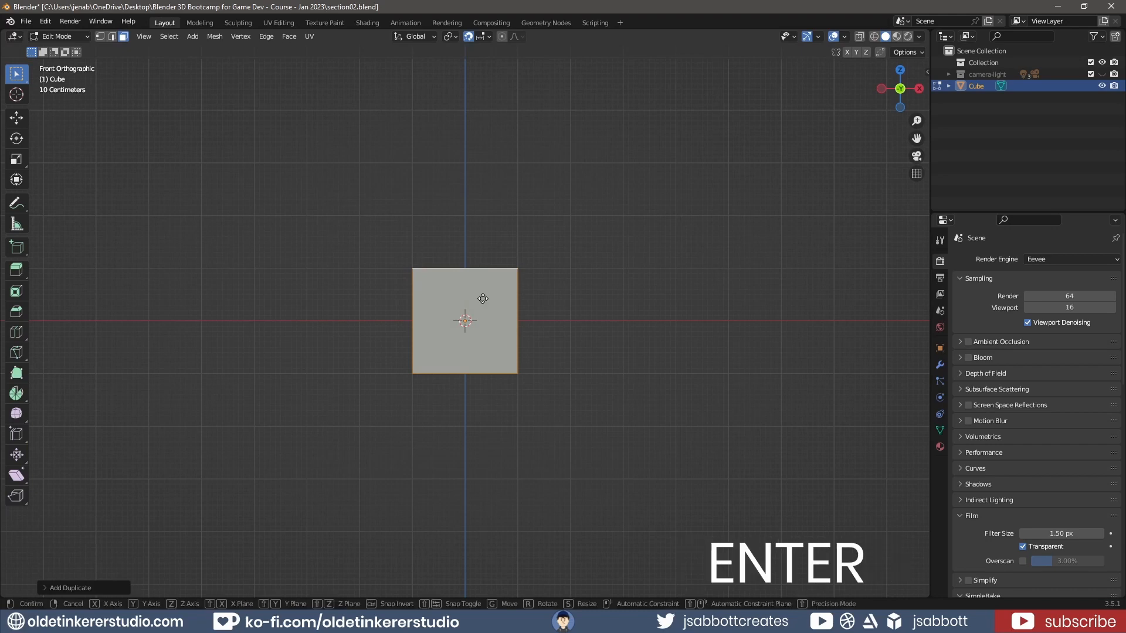
{"action": "key", "text": "x"}
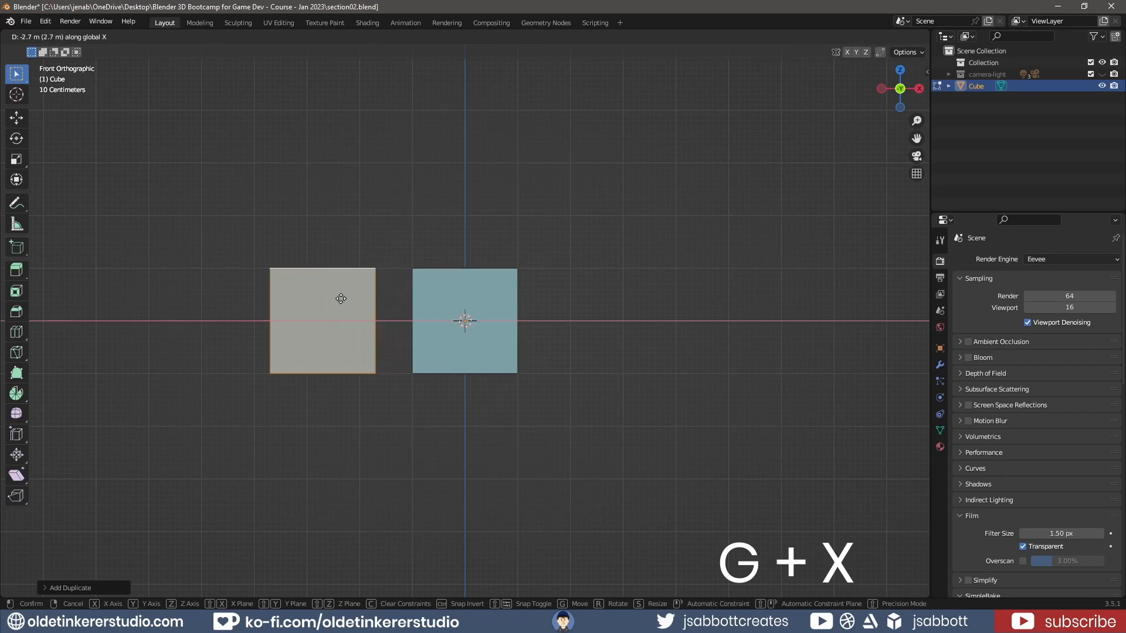
{"action": "left_click", "coordinate": [368, 400]}
Select the copied cube's face that faces the original cube and set the snap target to Face Nearest
{"action": "middle_click_drag", "start_coordinate": [368, 399], "coordinate": [463, 201], "text": "shift"}
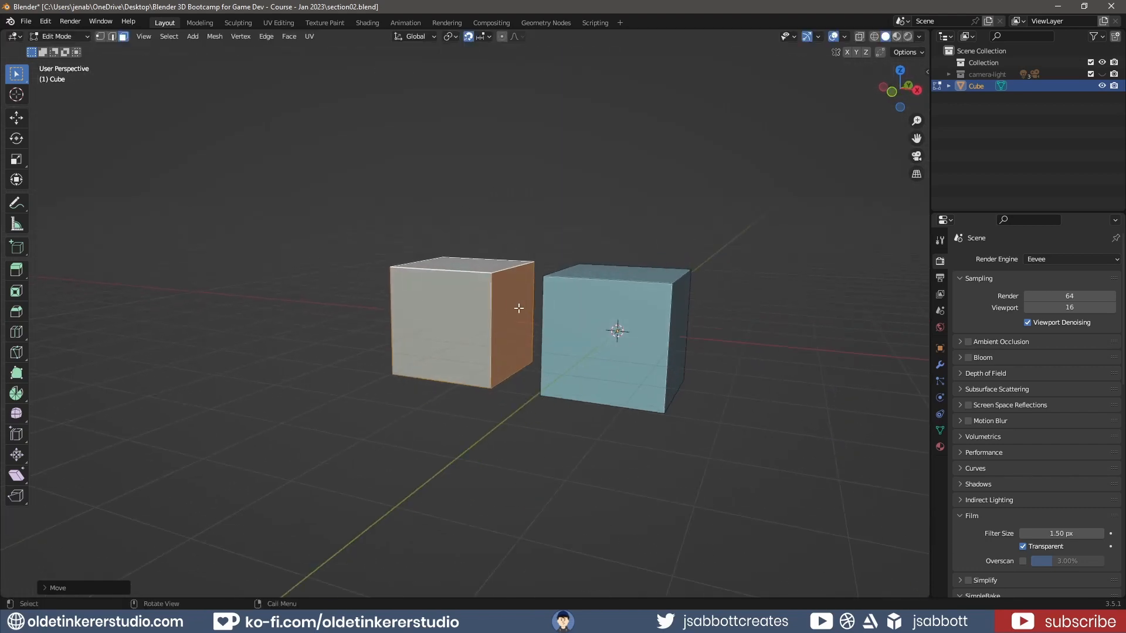
{"action": "left_click", "coordinate": [505, 309]}
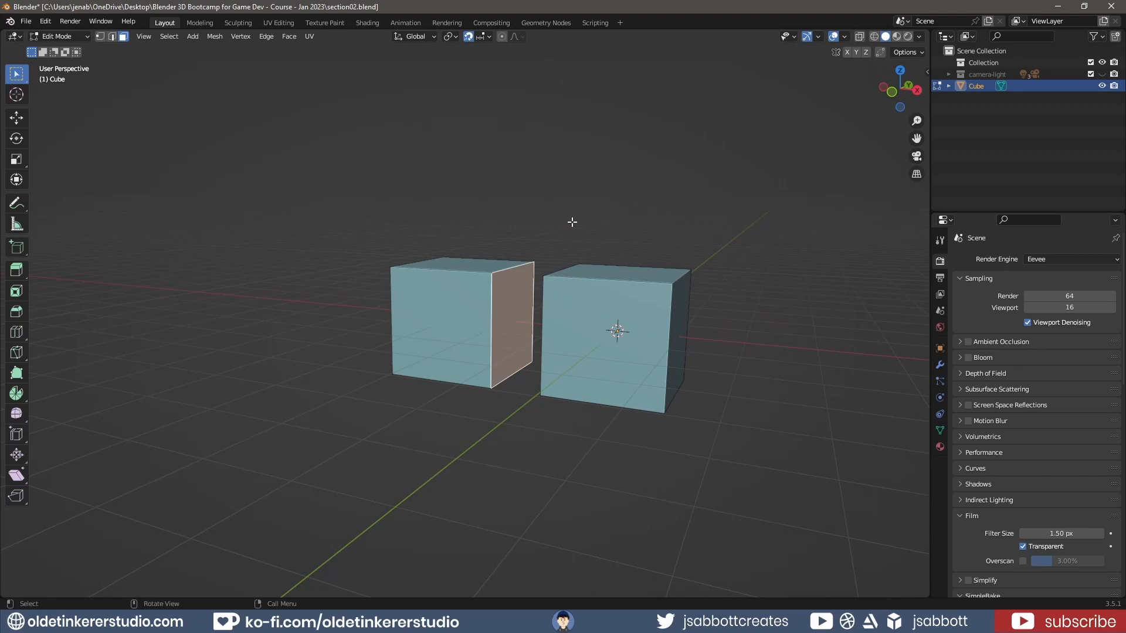
{"action": "key", "text": "KP_1"}
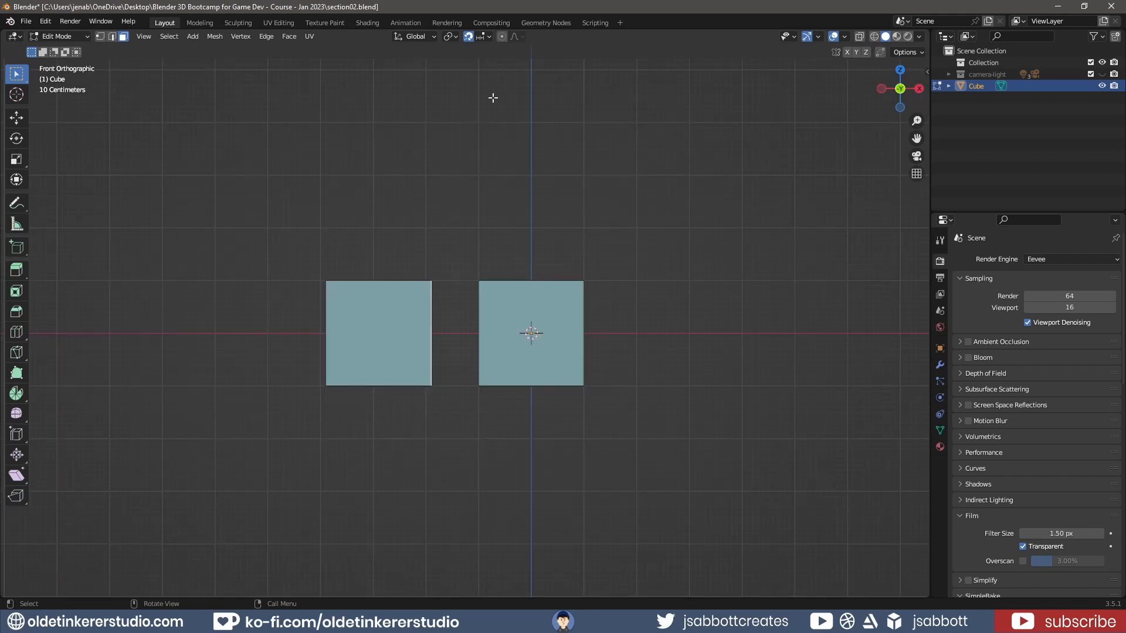
{"action": "left_click", "coordinate": [489, 37]}
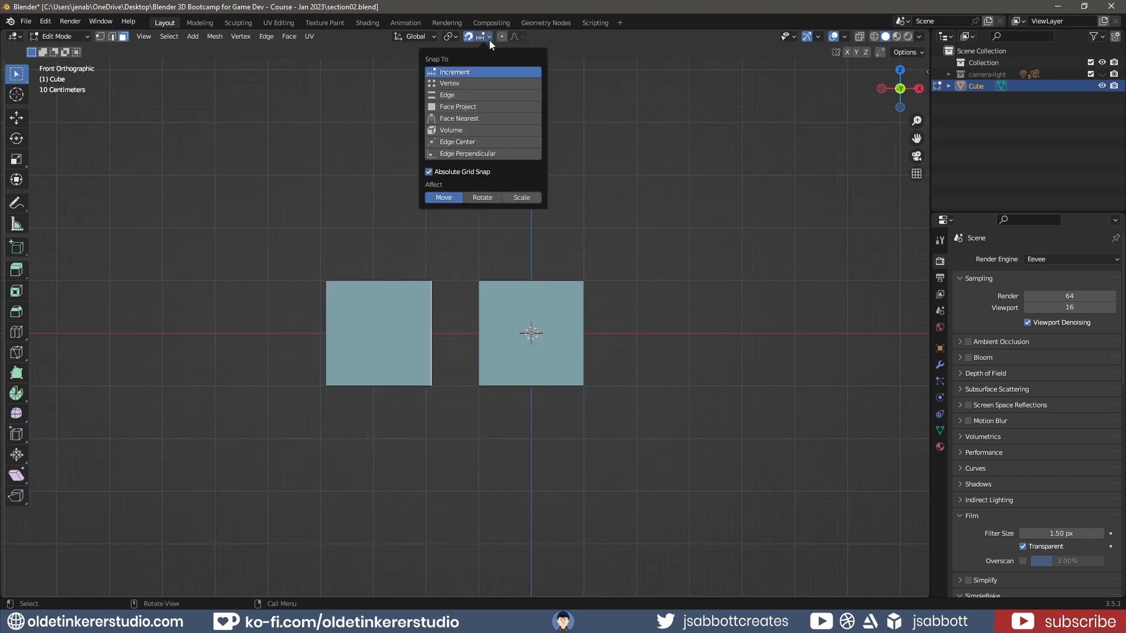
{"action": "left_click", "coordinate": [472, 119]}
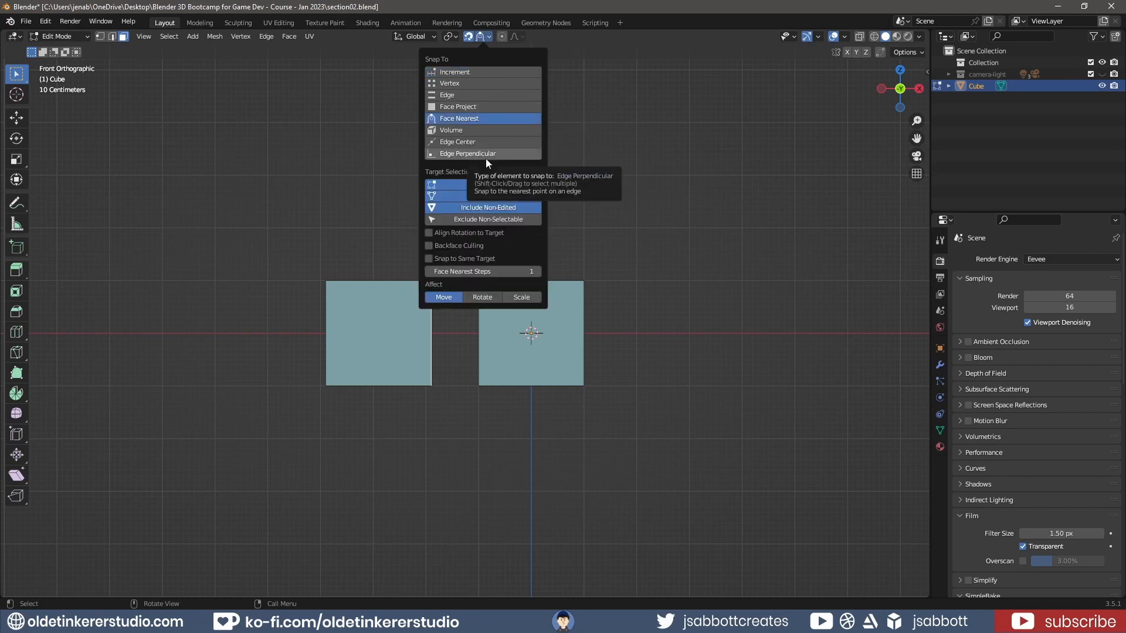
Move the selected face along the X axis toward the original cube with snapping and undo the move
{"action": "key", "text": "g"}
{"action": "key", "text": "x"}
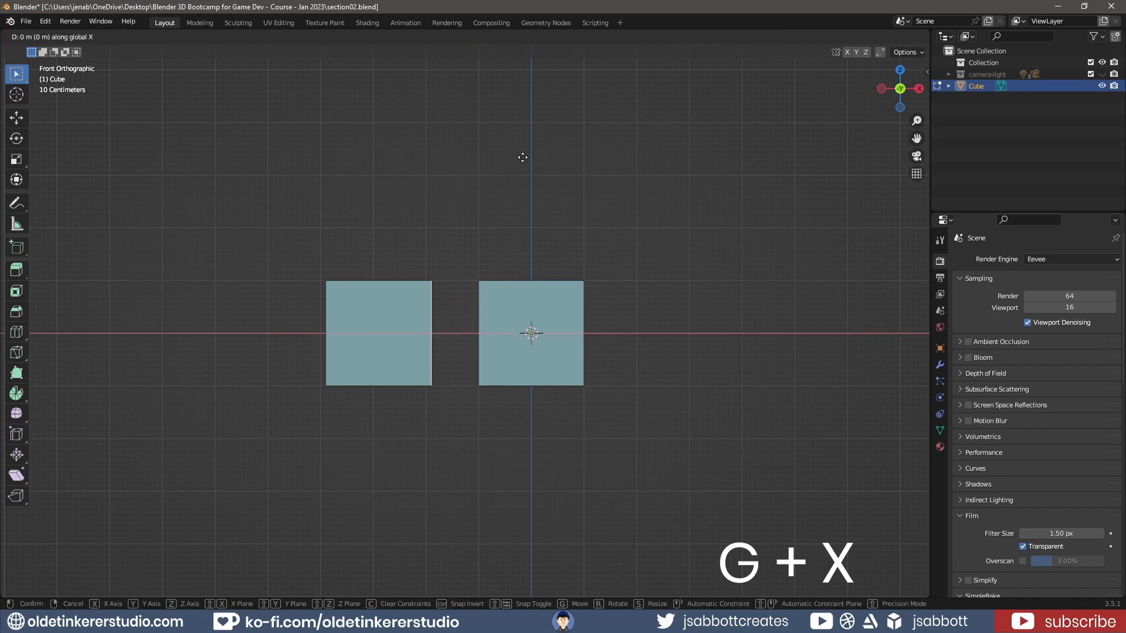
{"action": "left_click", "coordinate": [497, 105]}
{"action": "key", "text": "ctrl+z"}
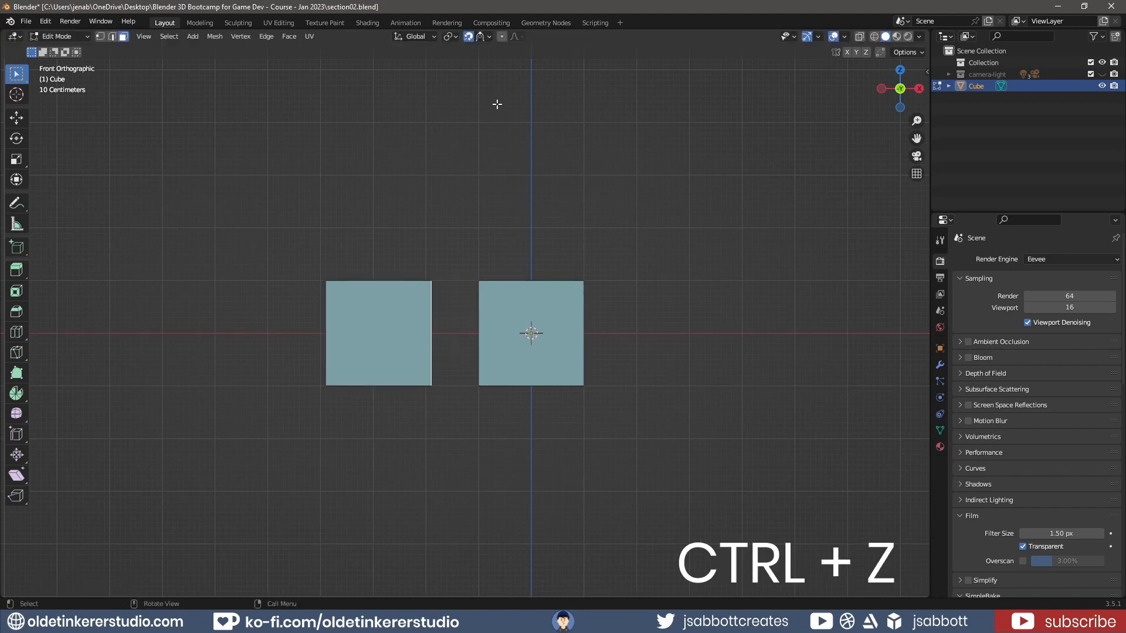
Switch to edge selection and select the upper edge of the copied cube's side facing the original, ending in front view
{"action": "key", "text": "2"}
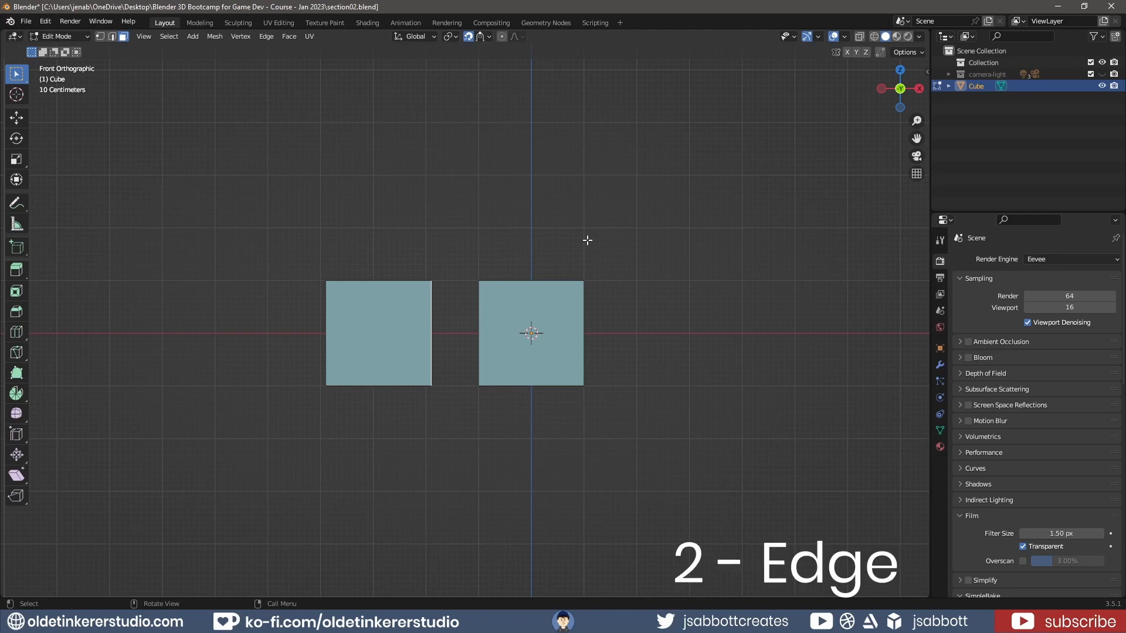
{"action": "key", "text": "2"}
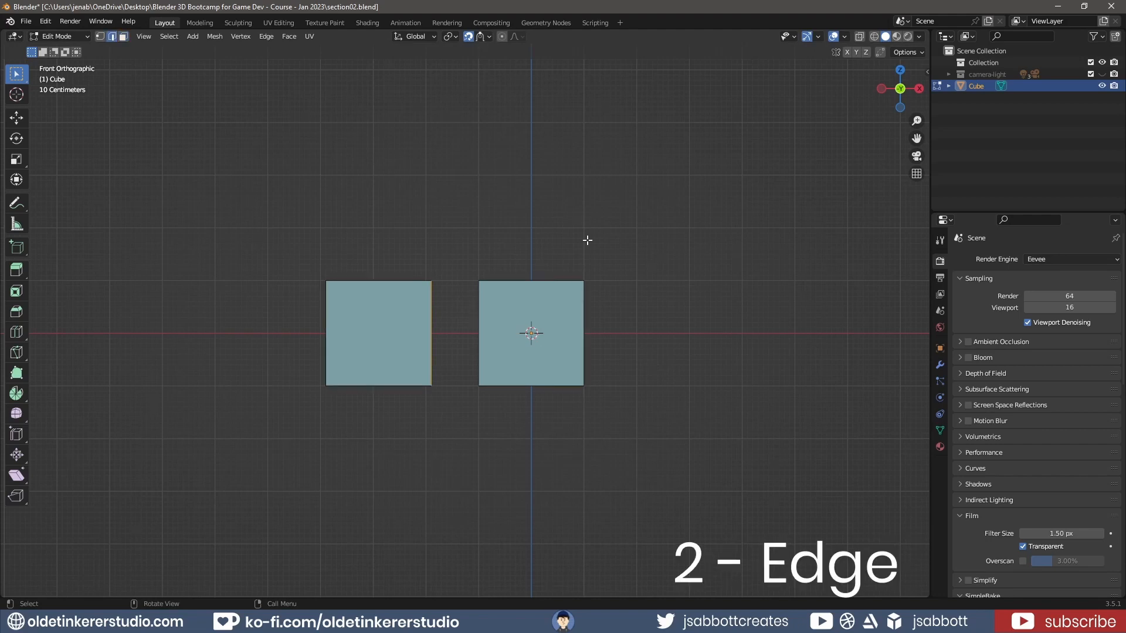
{"action": "left_click", "coordinate": [487, 39]}
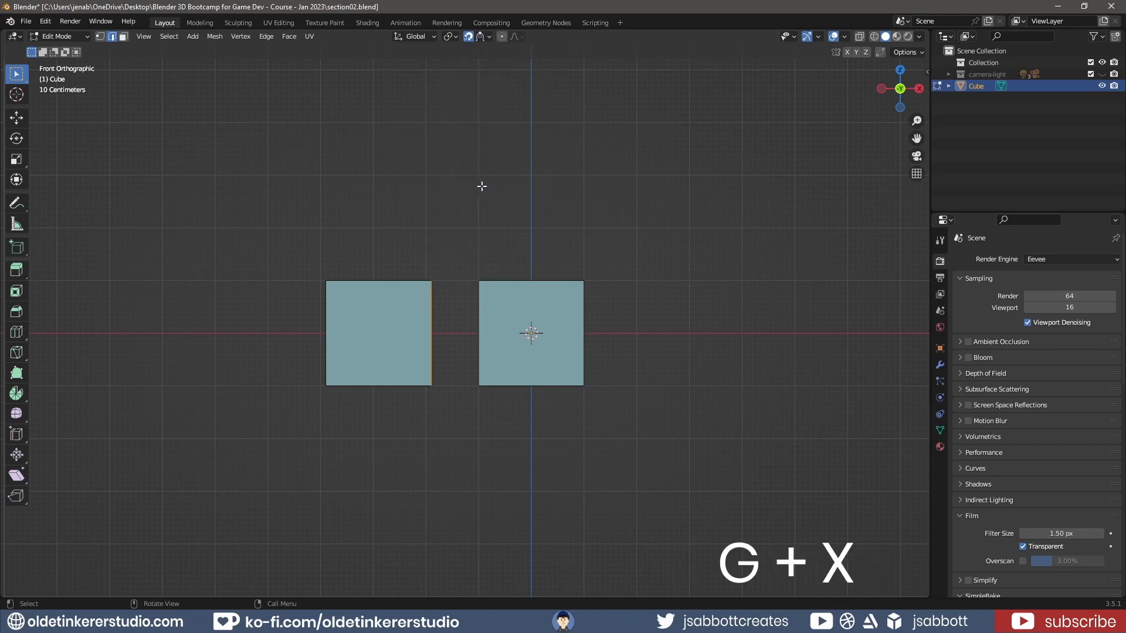
{"action": "middle_click_drag", "start_coordinate": [480, 186], "coordinate": [455, 220]}
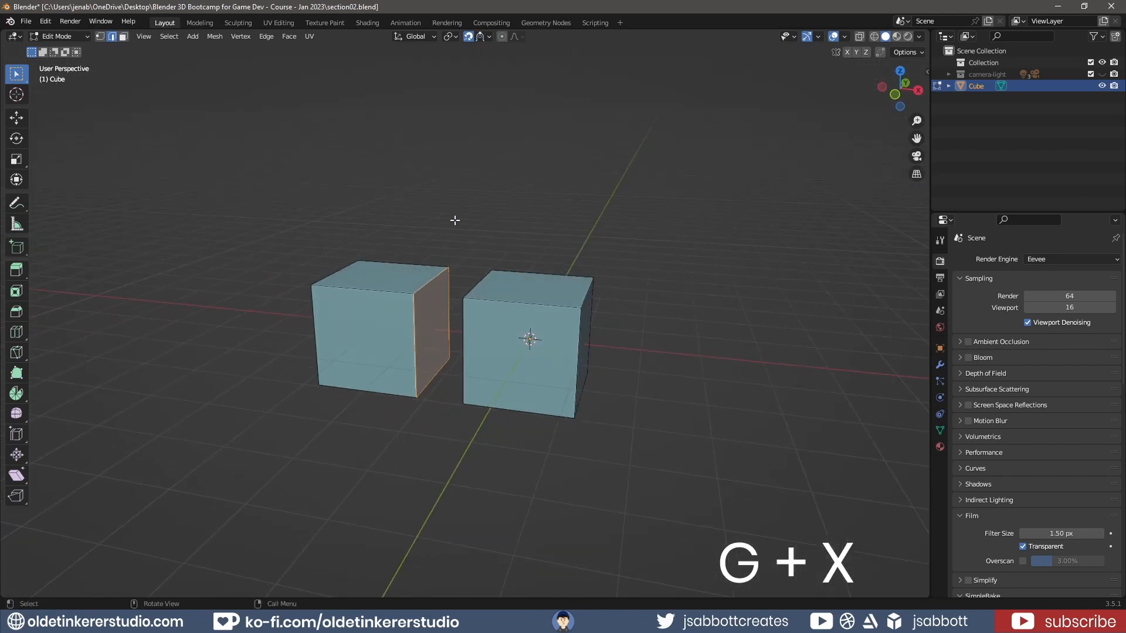
{"action": "left_click", "coordinate": [430, 282]}
{"action": "key", "text": "KP_1"}
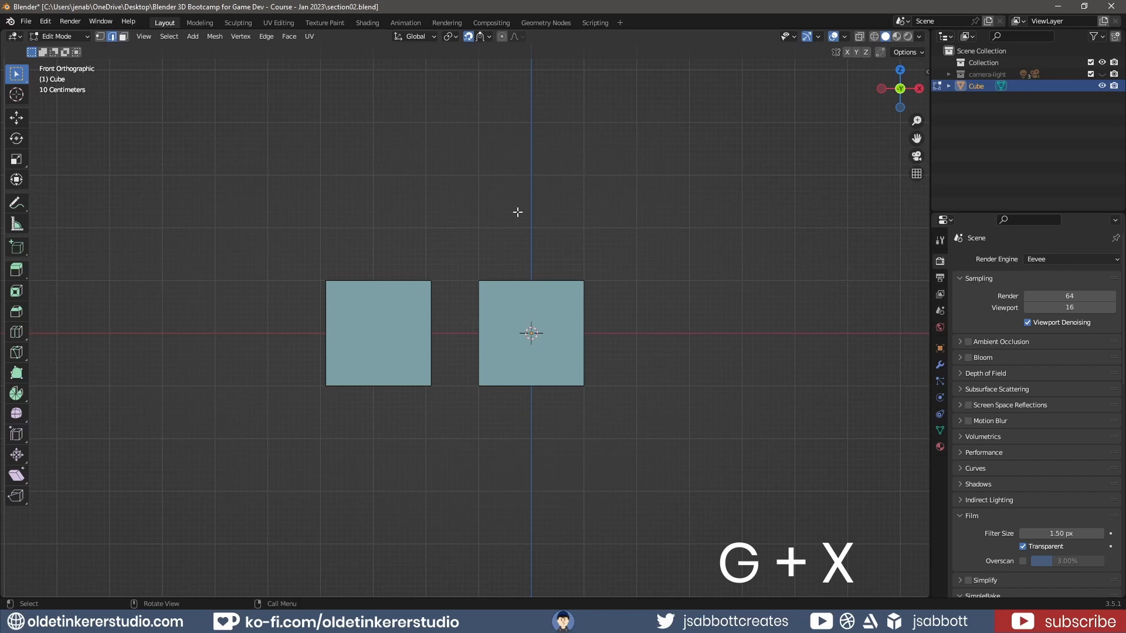
Move the selected upper edge along X until it snaps to the original cube's nearest upper edge
{"action": "key", "text": "g"}
{"action": "left_click", "coordinate": [517, 212]}
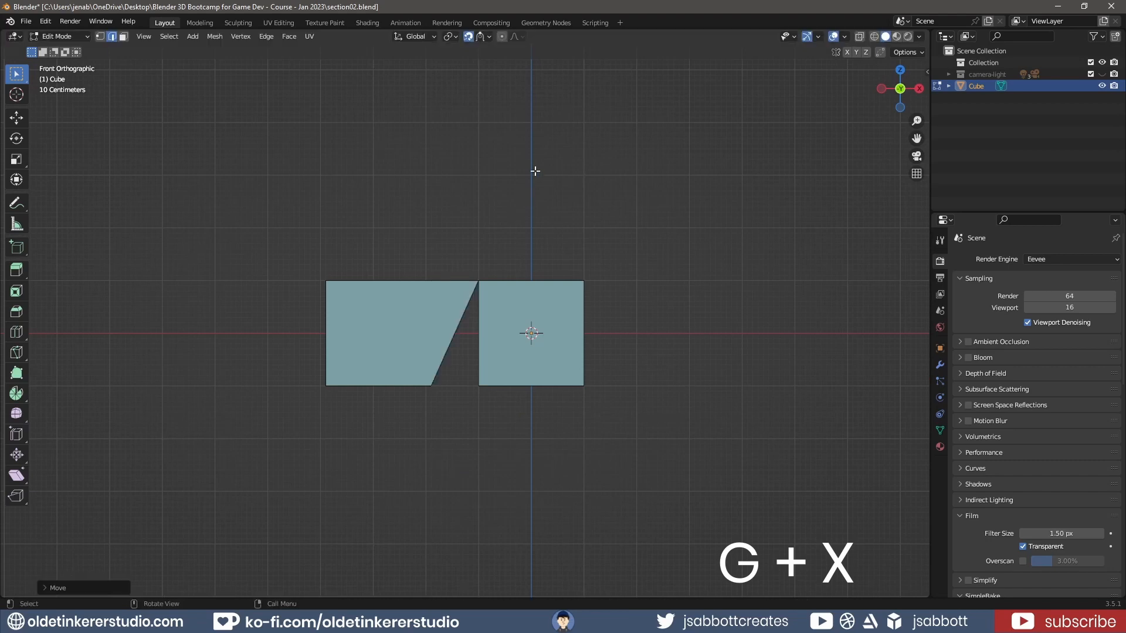
{"action": "middle_click_drag", "start_coordinate": [536, 156], "coordinate": [486, 193]}
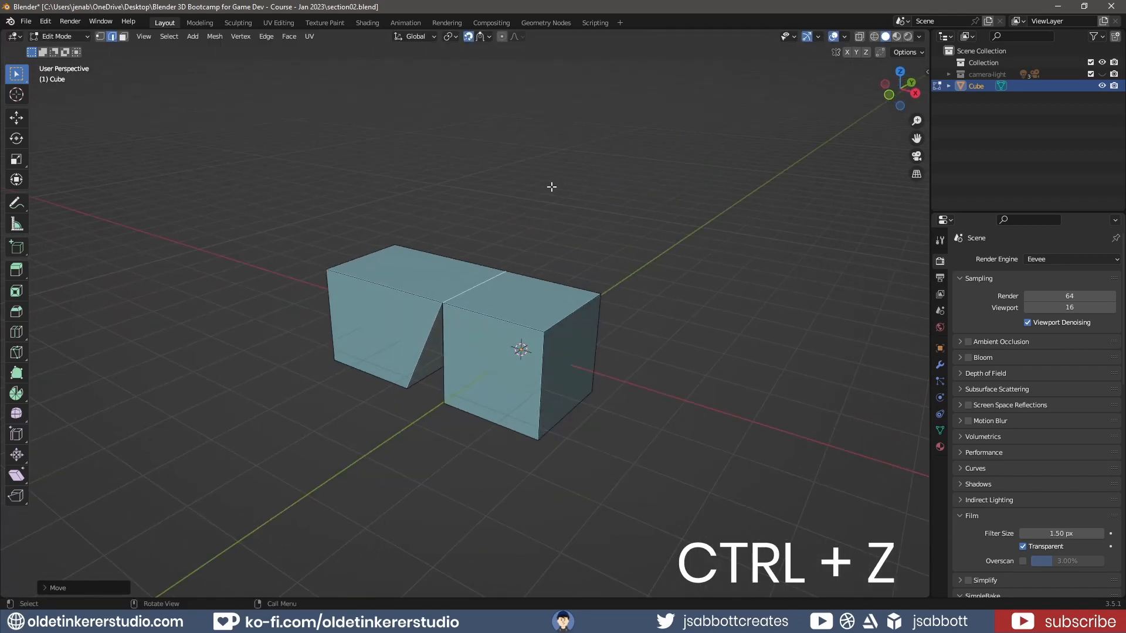
Undo the edge move and, in vertex selection, select the front upper corner of the copied cube's side facing the original
{"action": "key", "text": "ctrl+z"}
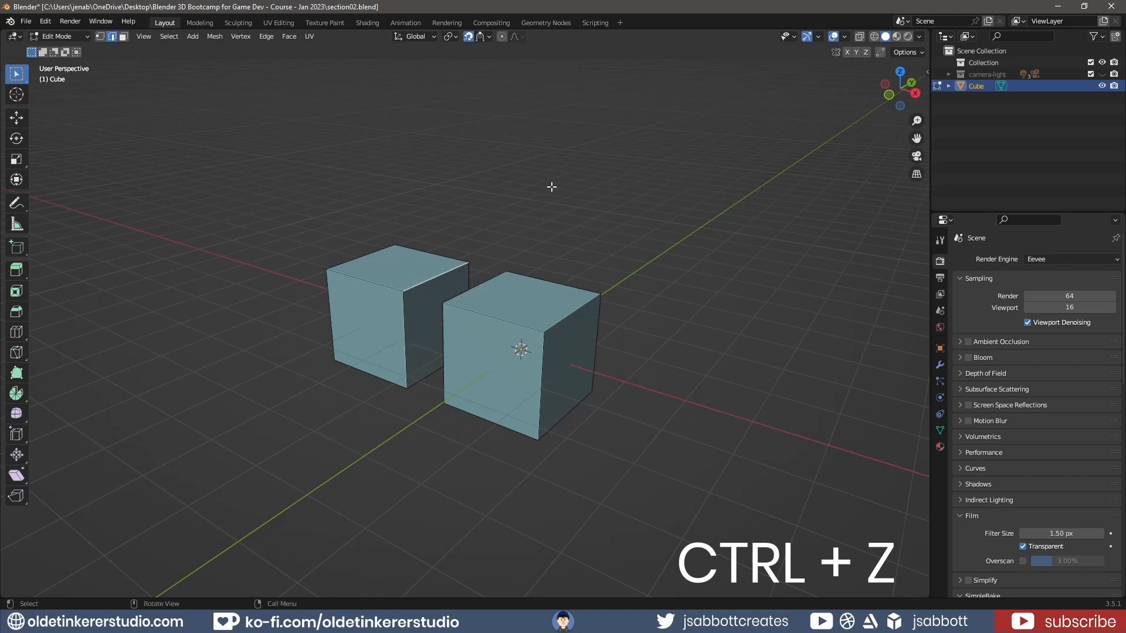
{"action": "key", "text": "1"}
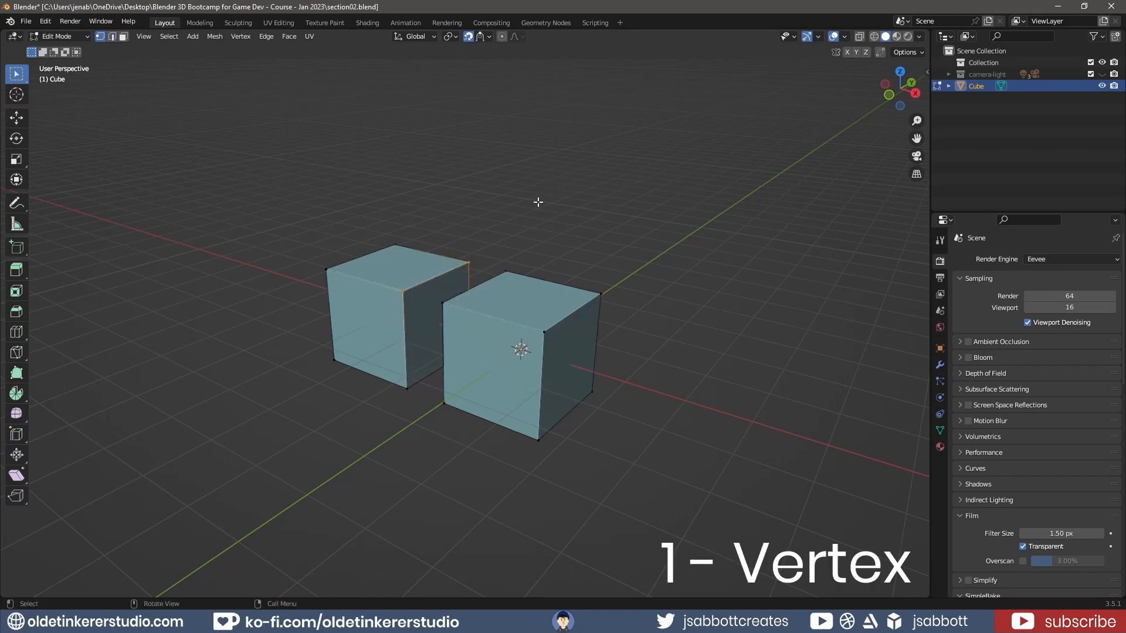
{"action": "left_click", "coordinate": [404, 290]}
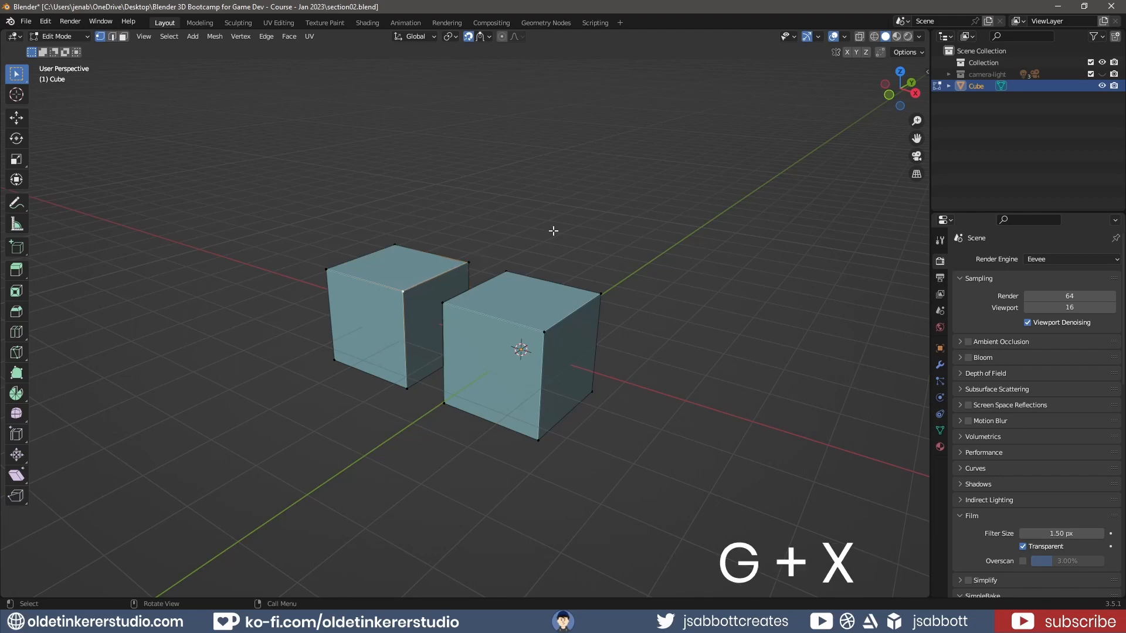
Move the selected vertex along X until it snaps to the original cube's nearest upper corner
{"action": "middle_click_drag", "start_coordinate": [553, 231], "coordinate": [578, 233]}
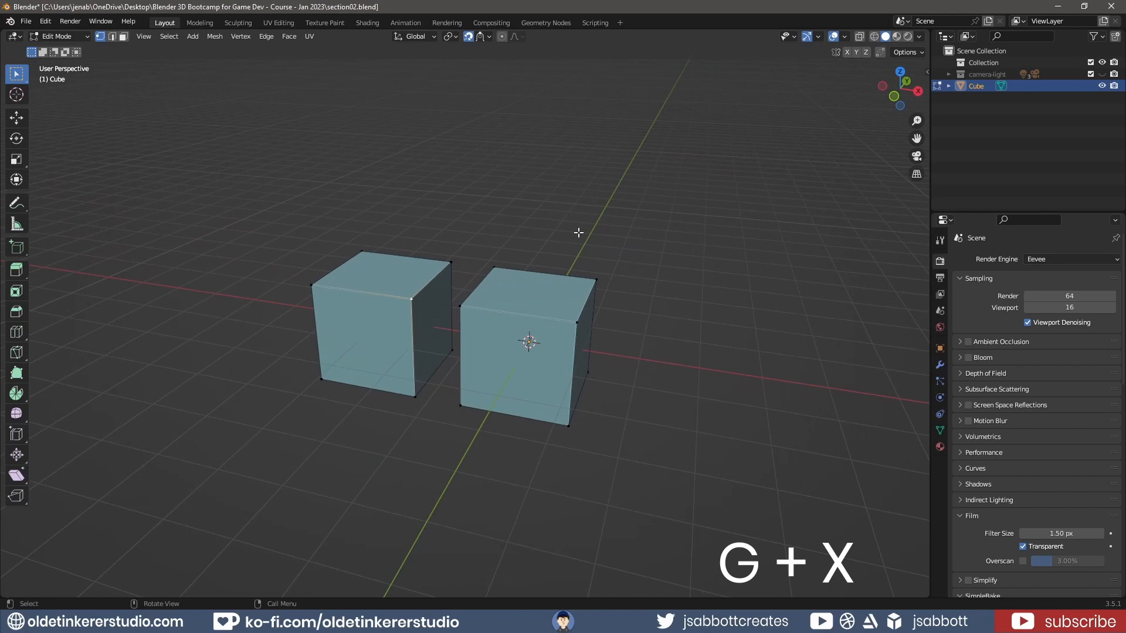
{"action": "key", "text": "g"}
{"action": "left_click", "coordinate": [578, 233]}
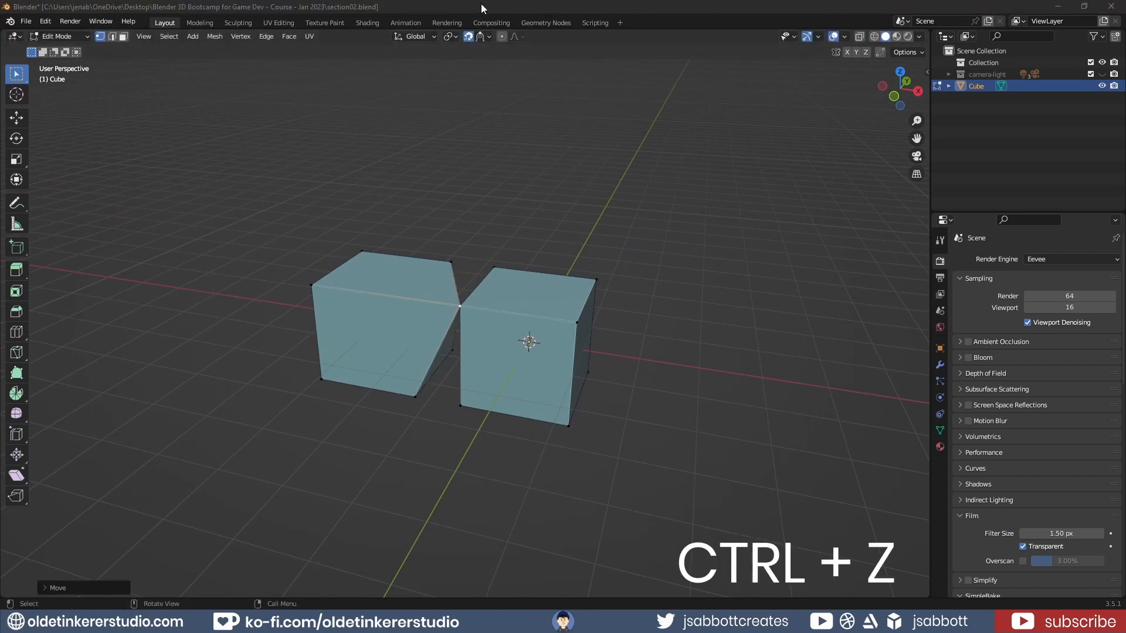
Undo the vertex move and turn off snapping
{"action": "left_click", "coordinate": [485, 5]}
{"action": "key", "text": "ctrl"}
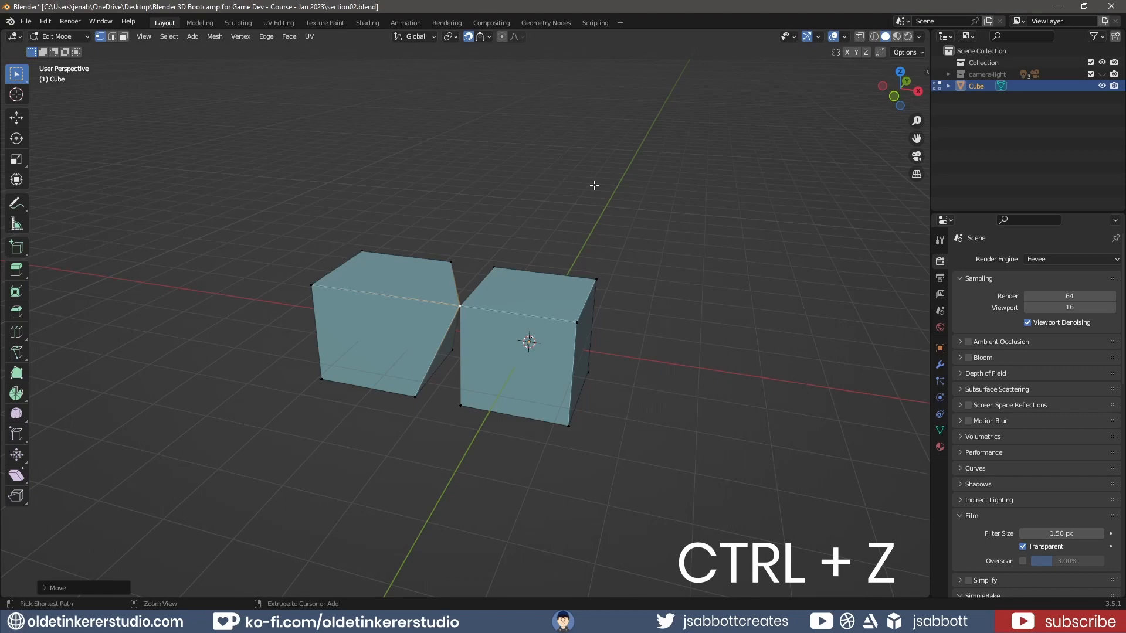
{"action": "key", "text": "ctrl+z"}
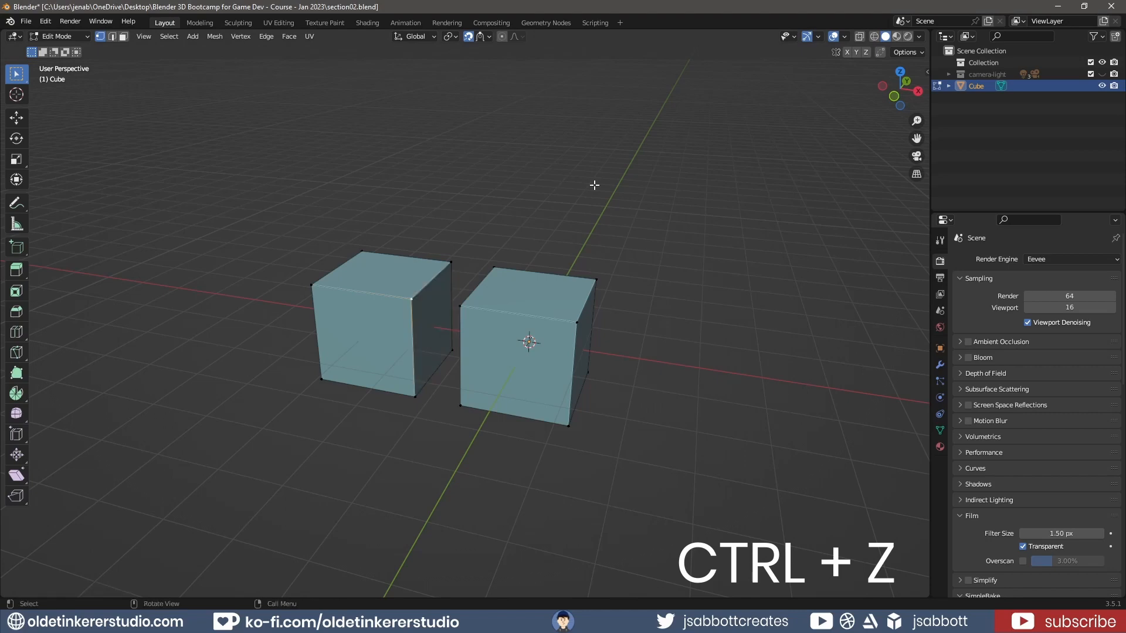
{"action": "key", "text": "shift+Tab"}
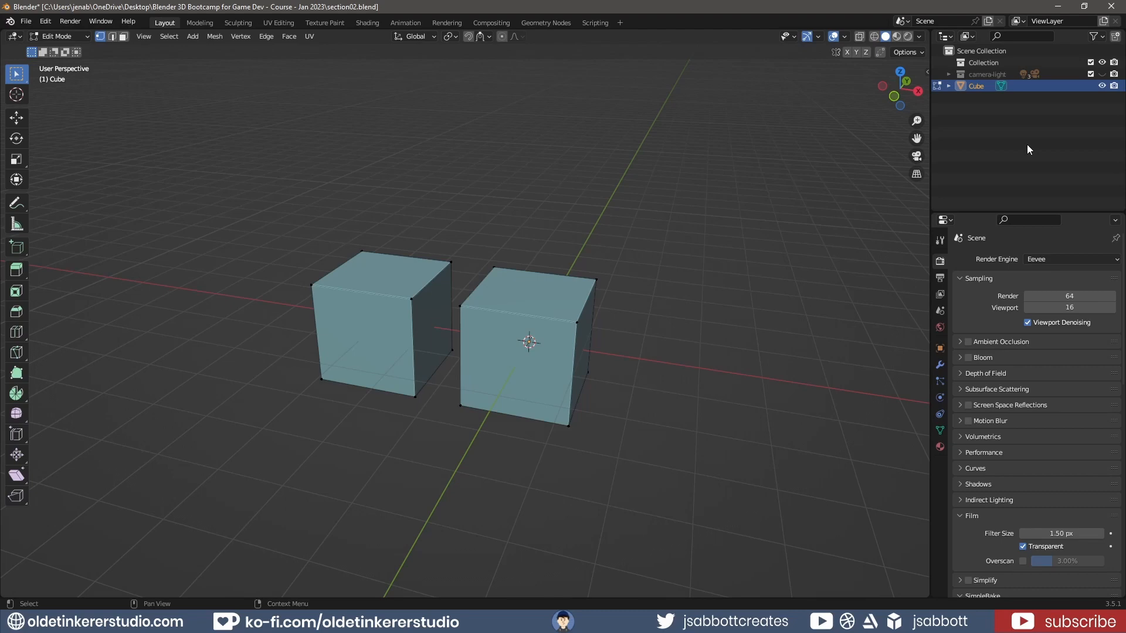
Add a collection under the Scene Collection and rename it "new collection"
{"action": "left_click", "coordinate": [1023, 51]}
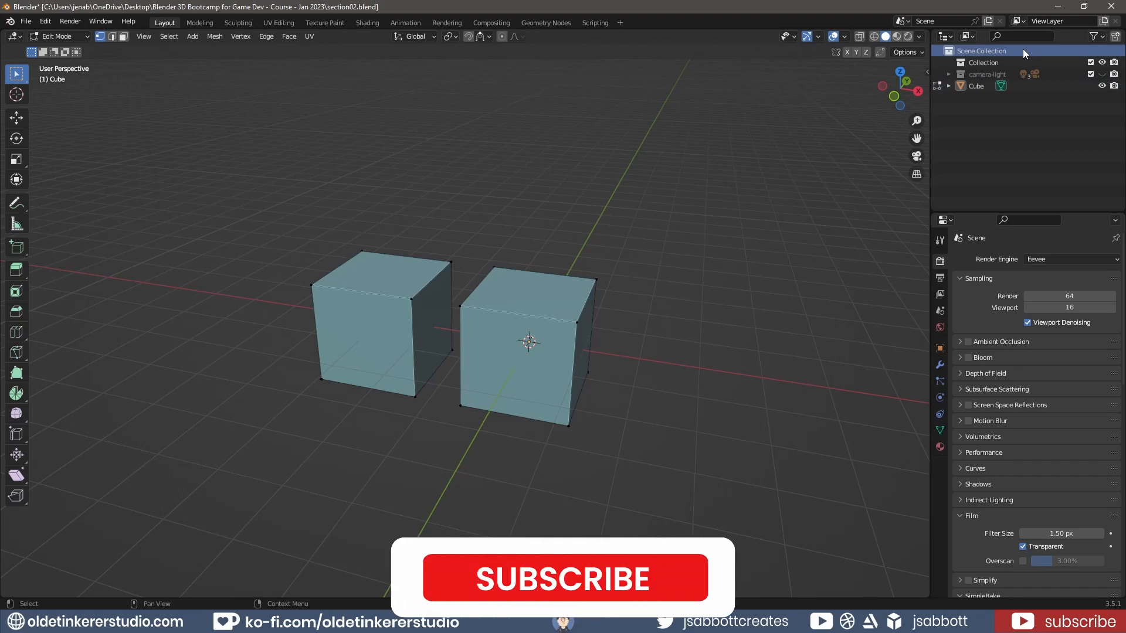
{"action": "right_click", "coordinate": [1022, 51]}
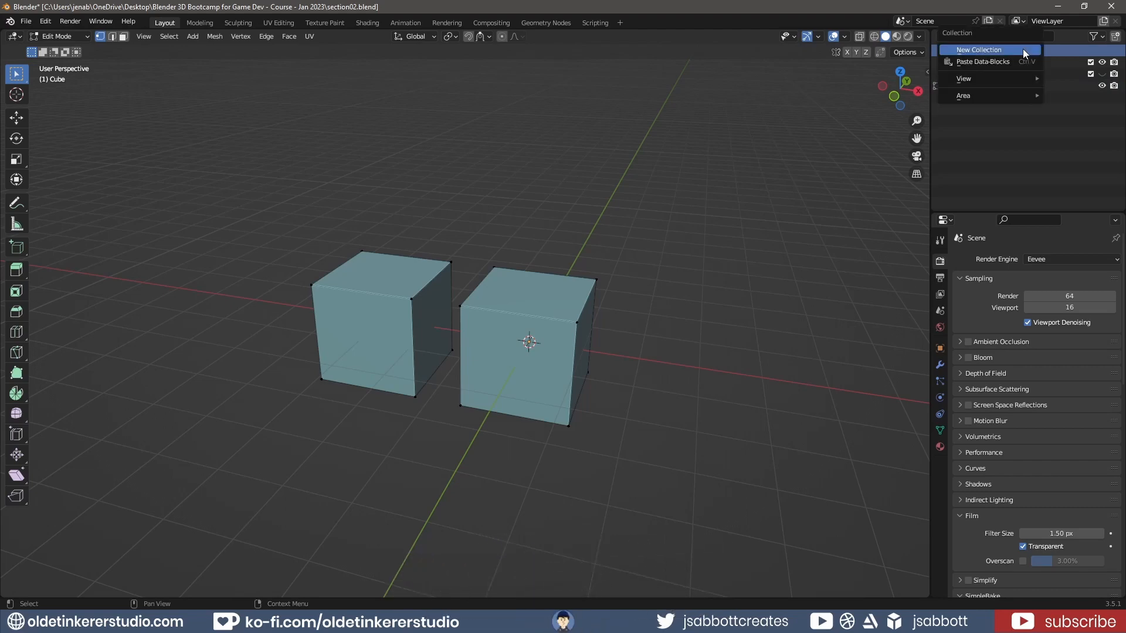
{"action": "left_click", "coordinate": [1023, 50]}
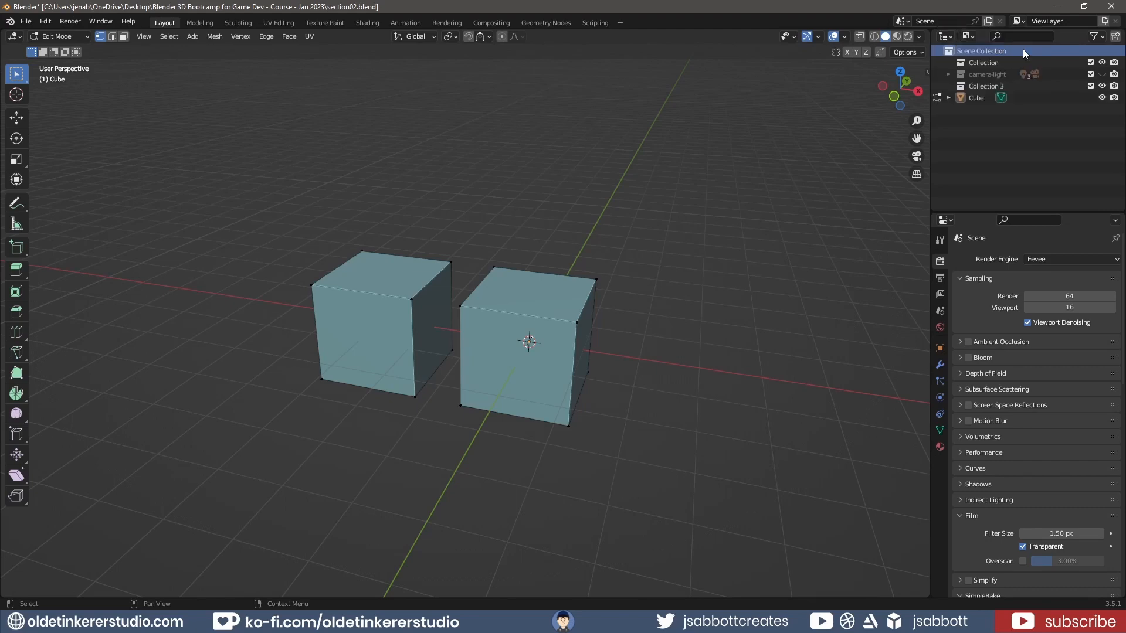
{"action": "double_click", "coordinate": [986, 86]}
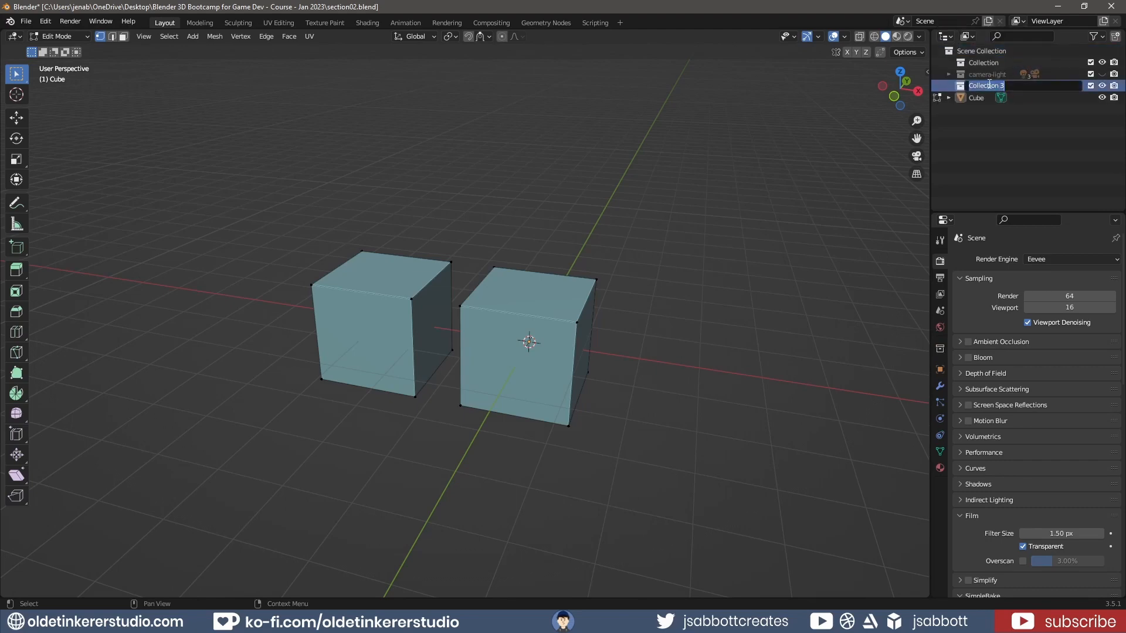
{"action": "type", "text": "new collection"}
{"action": "key", "text": "Return"}
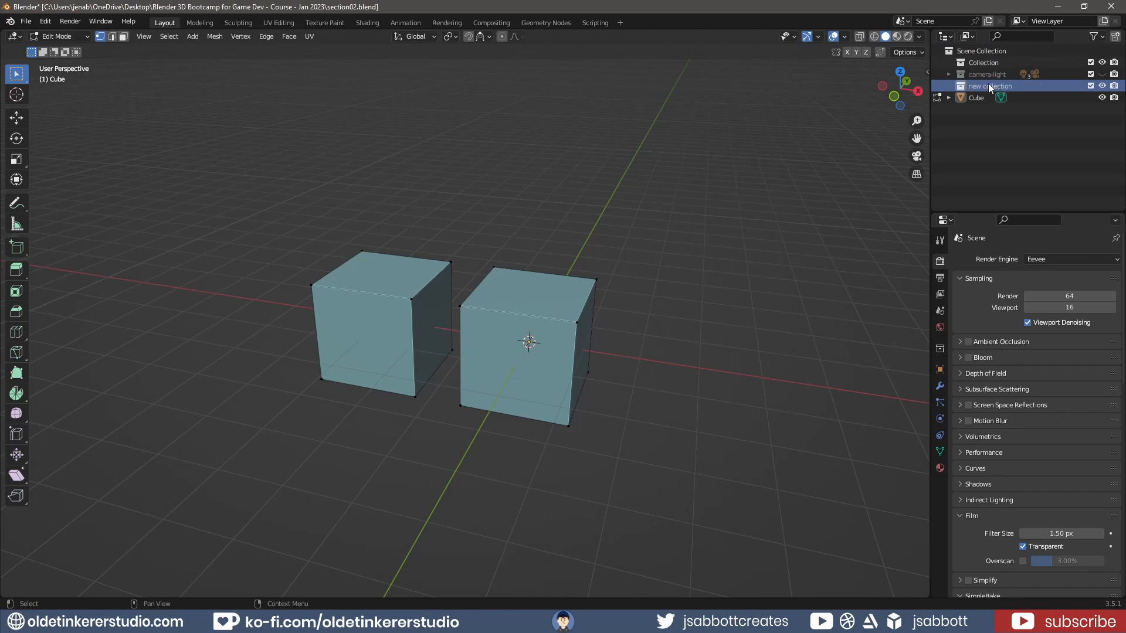
Switch to Object Mode and move the cube object into a newly created collection named new02
{"action": "key", "text": "Tab"}
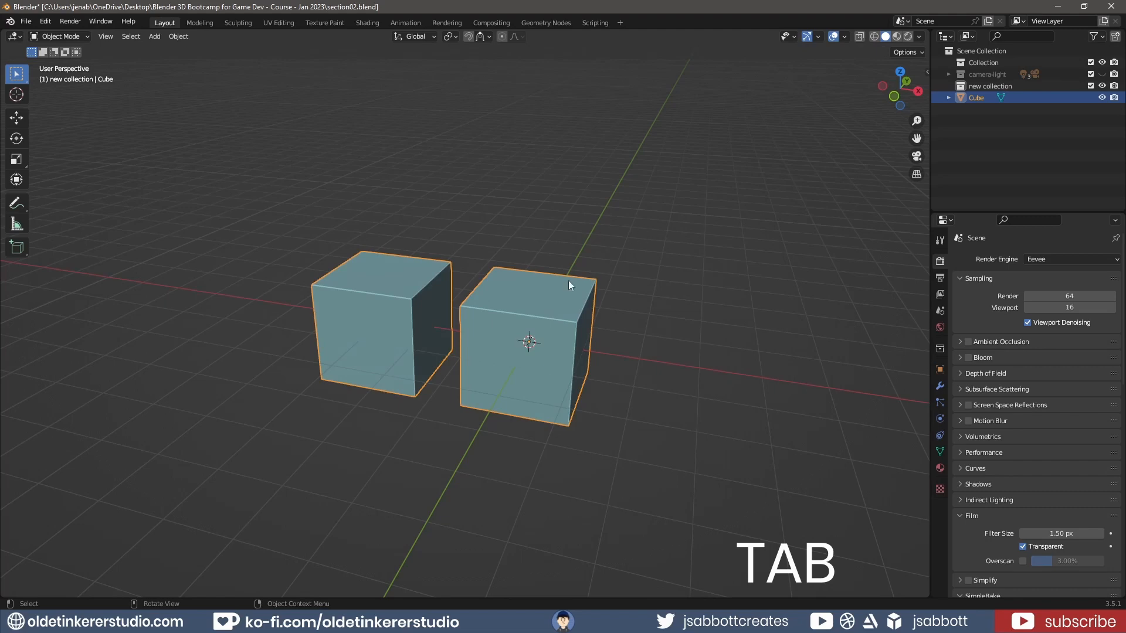
{"action": "key", "text": "m"}
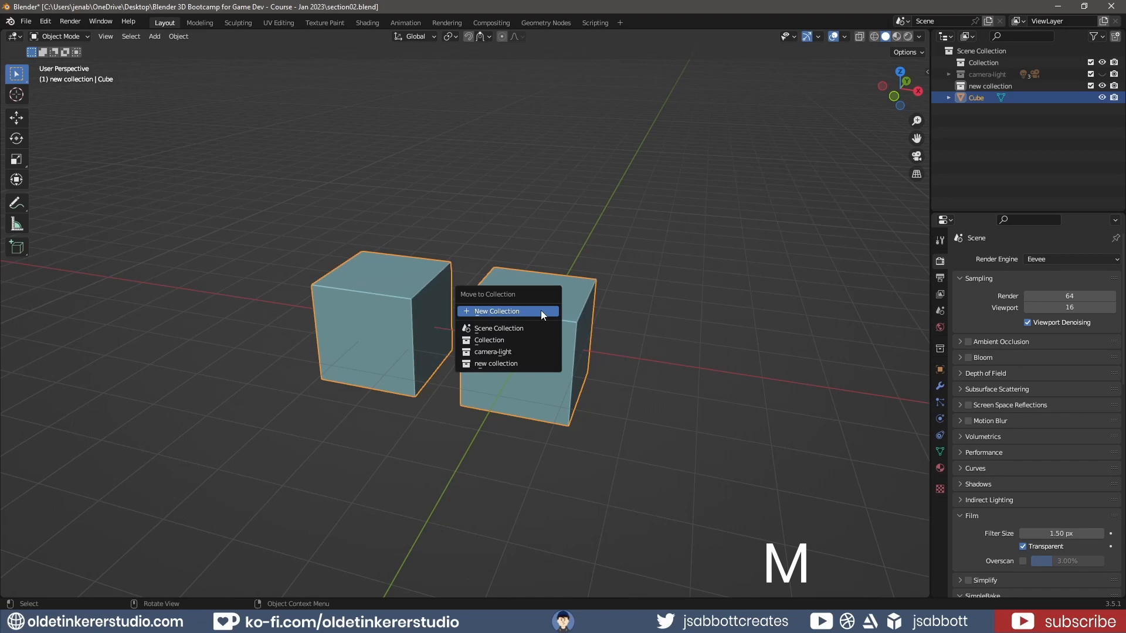
{"action": "left_click", "coordinate": [515, 311]}
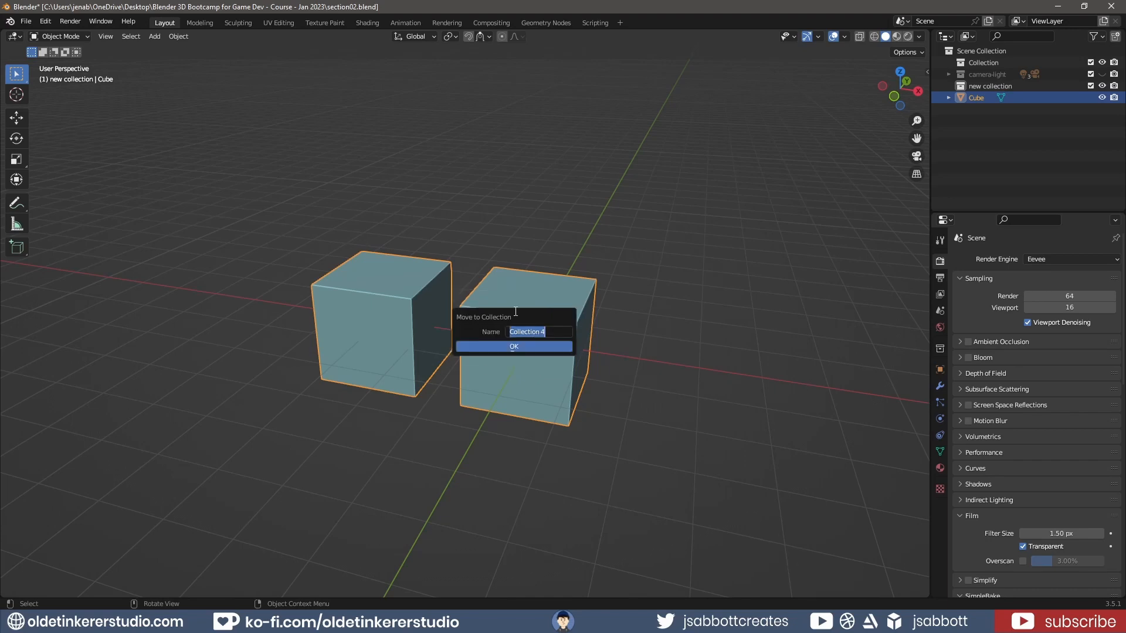
{"action": "type", "text": "mew"}
{"action": "key", "text": "BackSpace"}
{"action": "key", "text": "BackSpace"}
{"action": "key", "text": "BackSpace"}
{"action": "type", "text": "new902"}
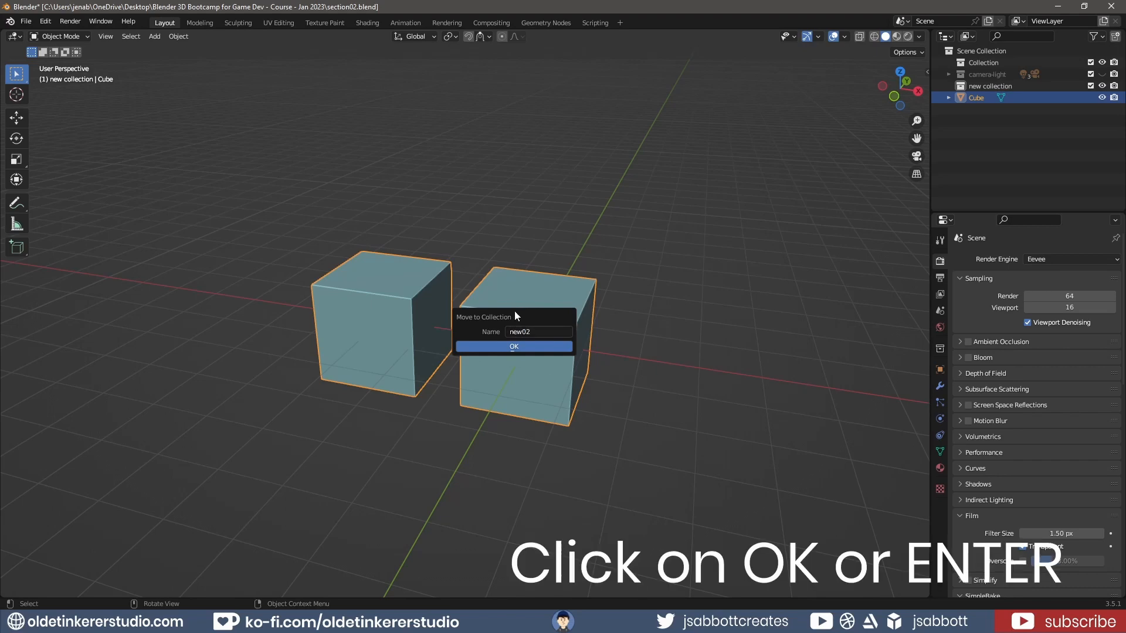
{"action": "key", "text": "Return"}
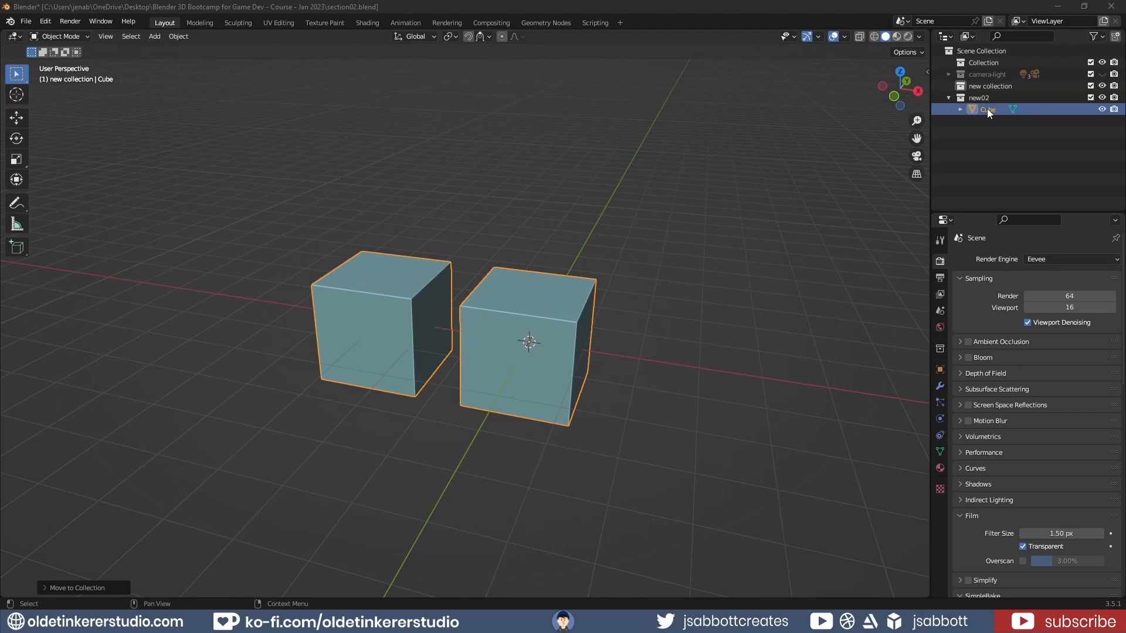
Move the cube object into "new collection" and from there into "Collection"
{"action": "left_click_drag", "start_coordinate": [987, 108], "coordinate": [990, 90]}
{"action": "key", "text": "m"}
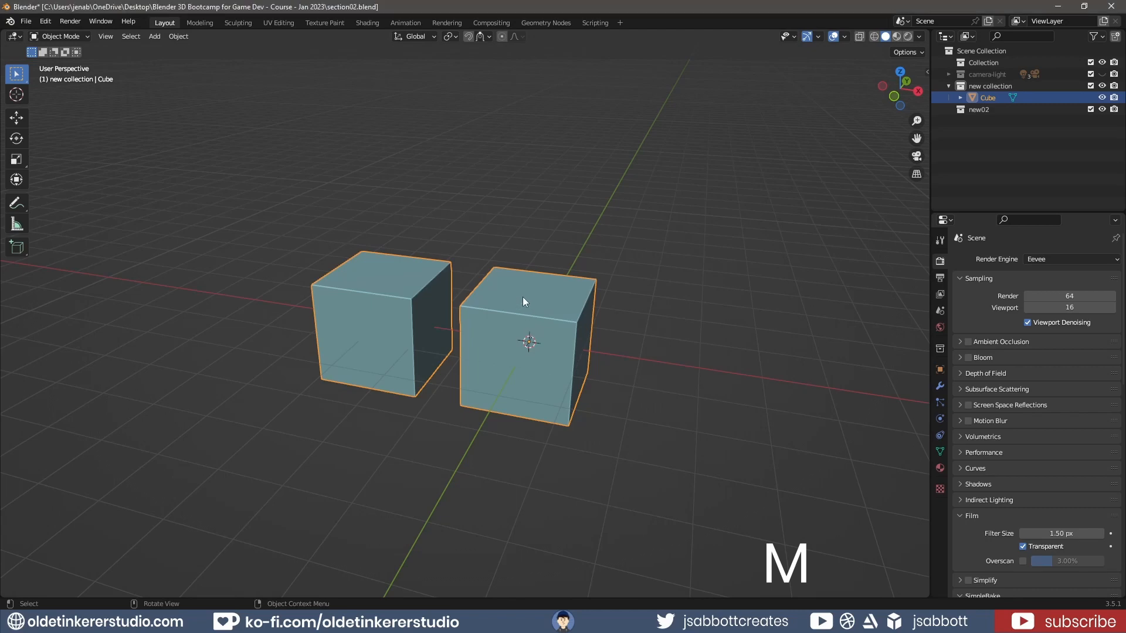
{"action": "key", "text": "m"}
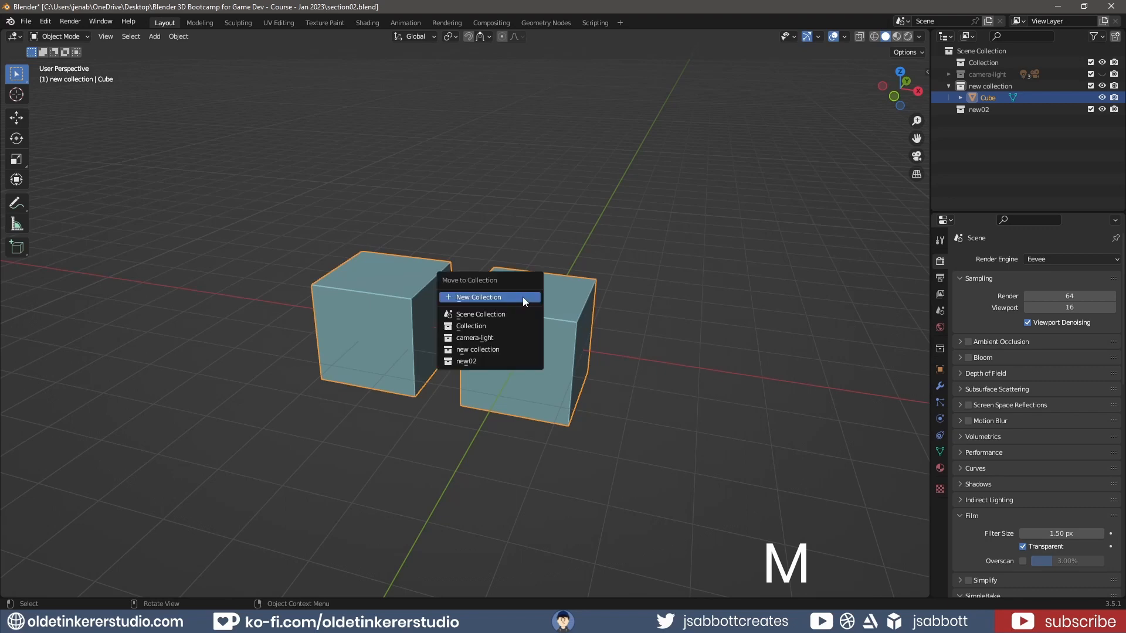
{"action": "left_click", "coordinate": [511, 327]}
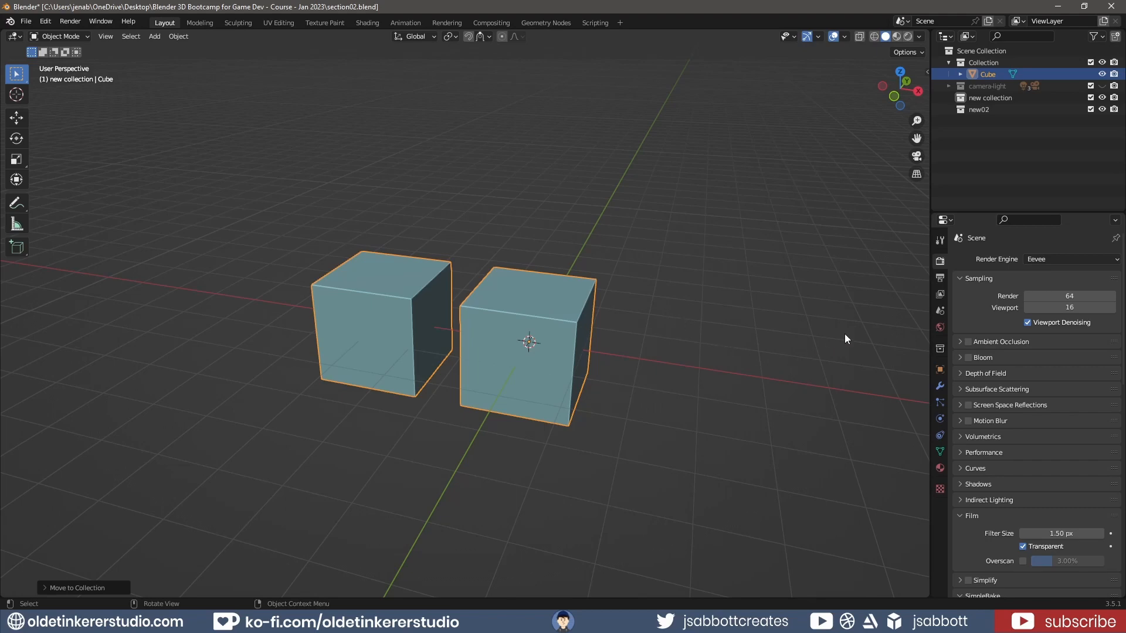
Open the scene's unit settings and view the length units available in the Metric system
{"action": "left_click", "coordinate": [940, 313]}
{"action": "left_click", "coordinate": [958, 323]}
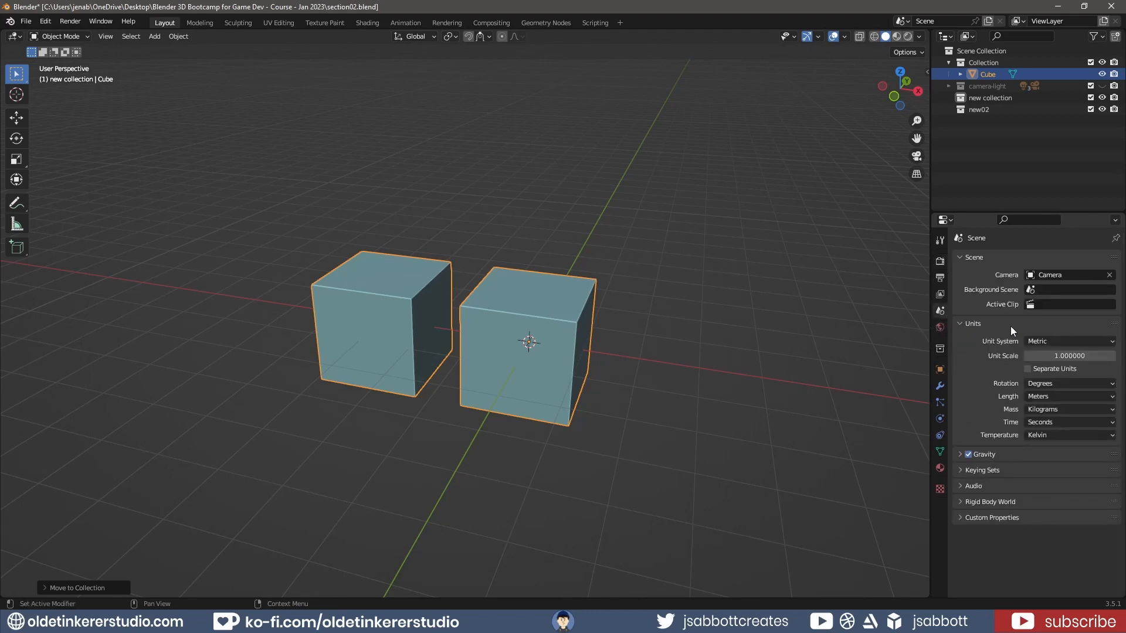
{"action": "left_click", "coordinate": [1044, 340]}
{"action": "left_click", "coordinate": [1041, 381]}
{"action": "key", "text": "ctrl+z"}
{"action": "left_click", "coordinate": [1064, 398]}
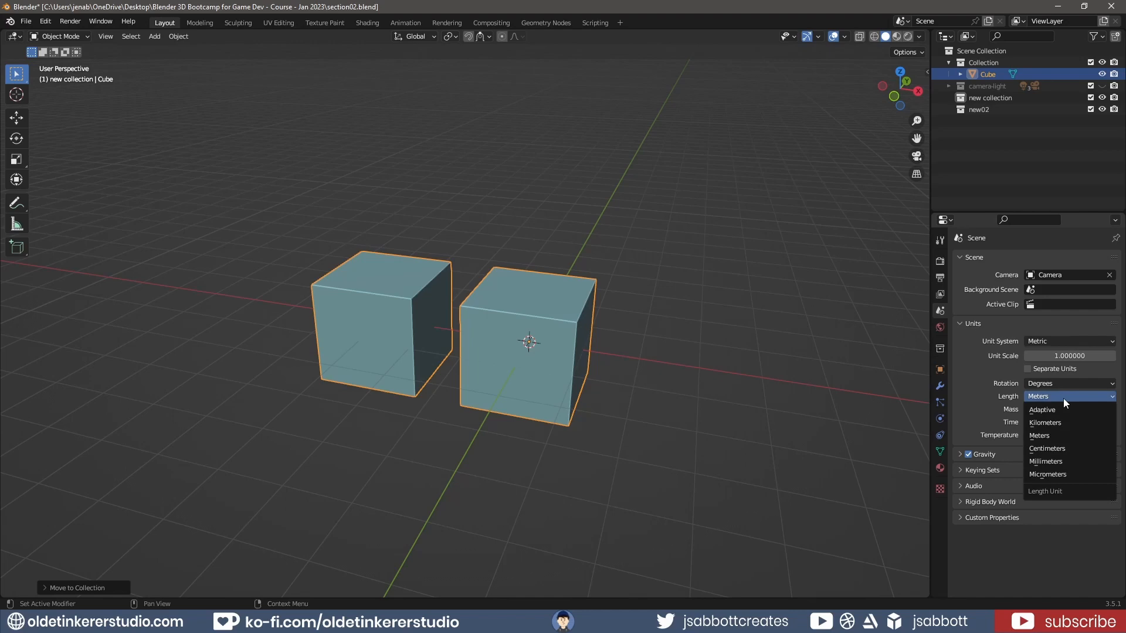
Set the scene's unit system to Imperial and view its available length units
{"action": "left_click", "coordinate": [1048, 341]}
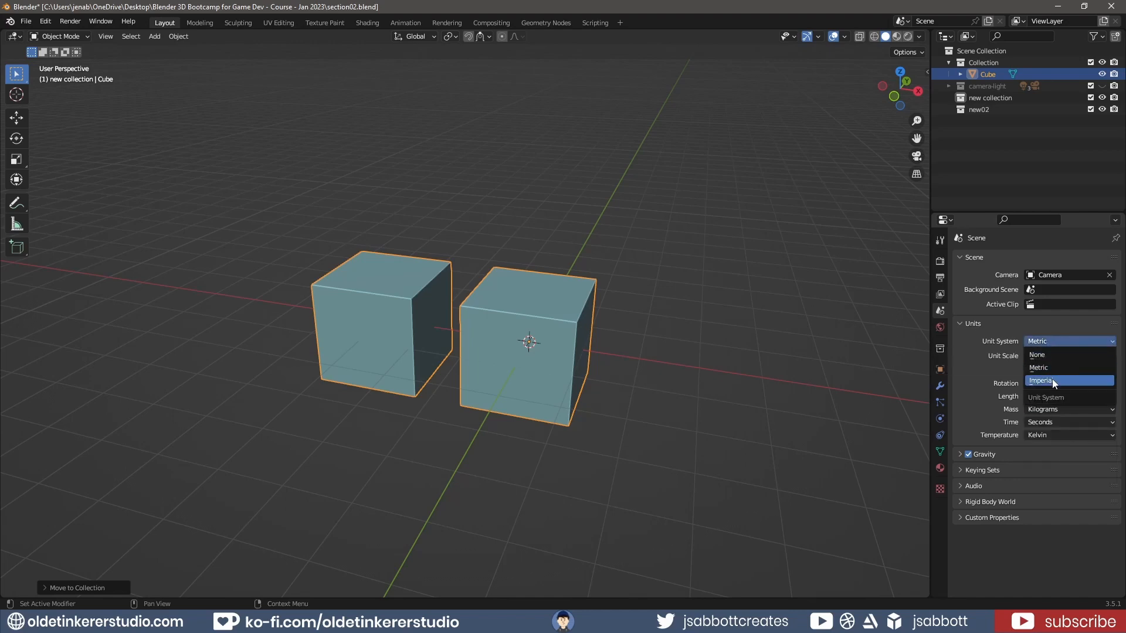
{"action": "left_click", "coordinate": [1051, 381]}
{"action": "left_click", "coordinate": [1066, 397]}
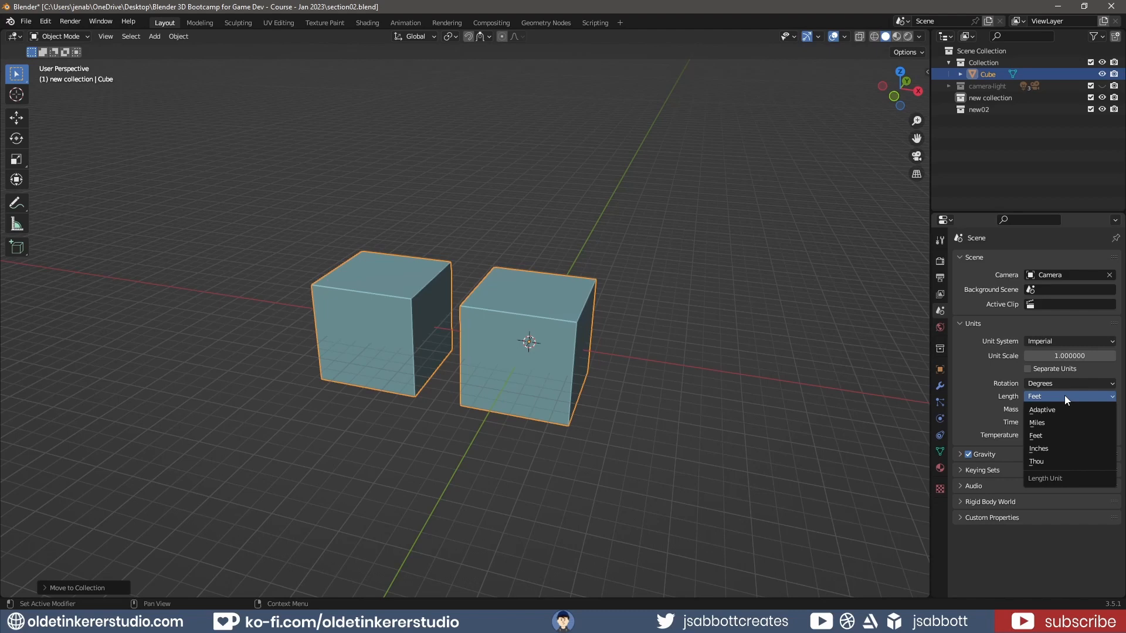
Enter Edit Mode and show edge length measurements on the selected cube, viewing them from several angles
{"action": "key", "text": "Tab"}
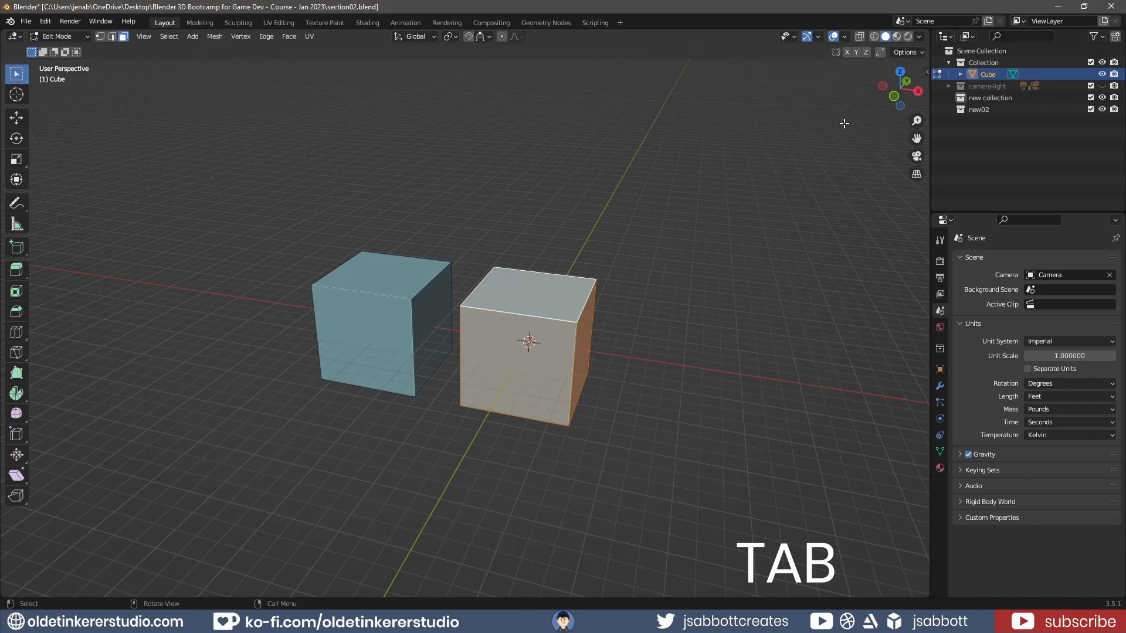
{"action": "left_click", "coordinate": [844, 36]}
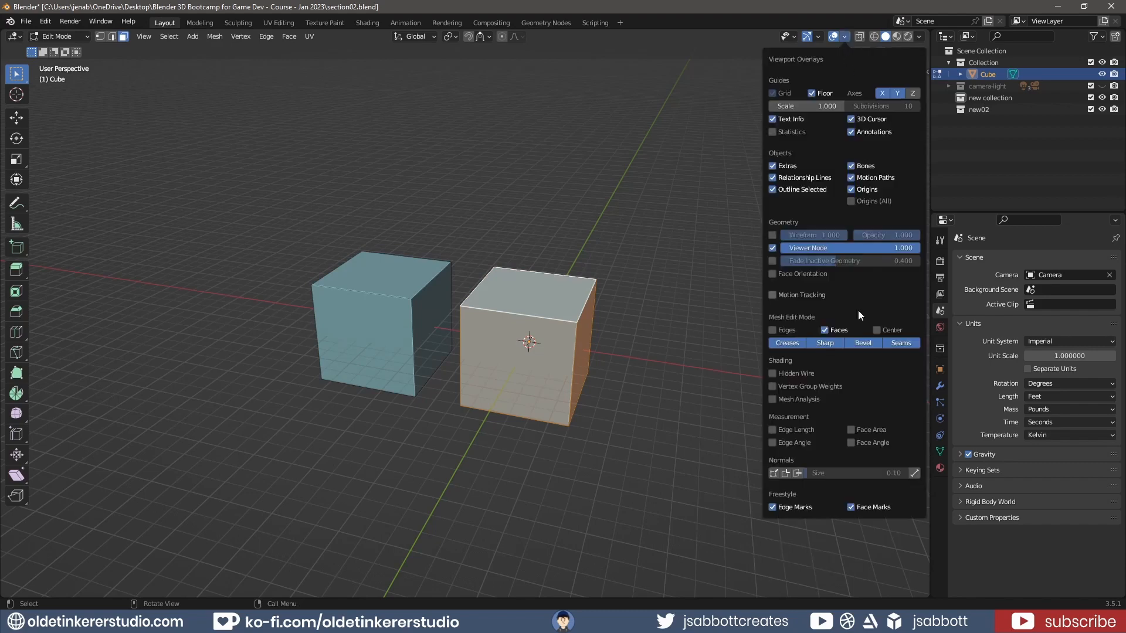
{"action": "left_click", "coordinate": [773, 430]}
{"action": "middle_click_drag", "start_coordinate": [625, 388], "coordinate": [628, 348]}
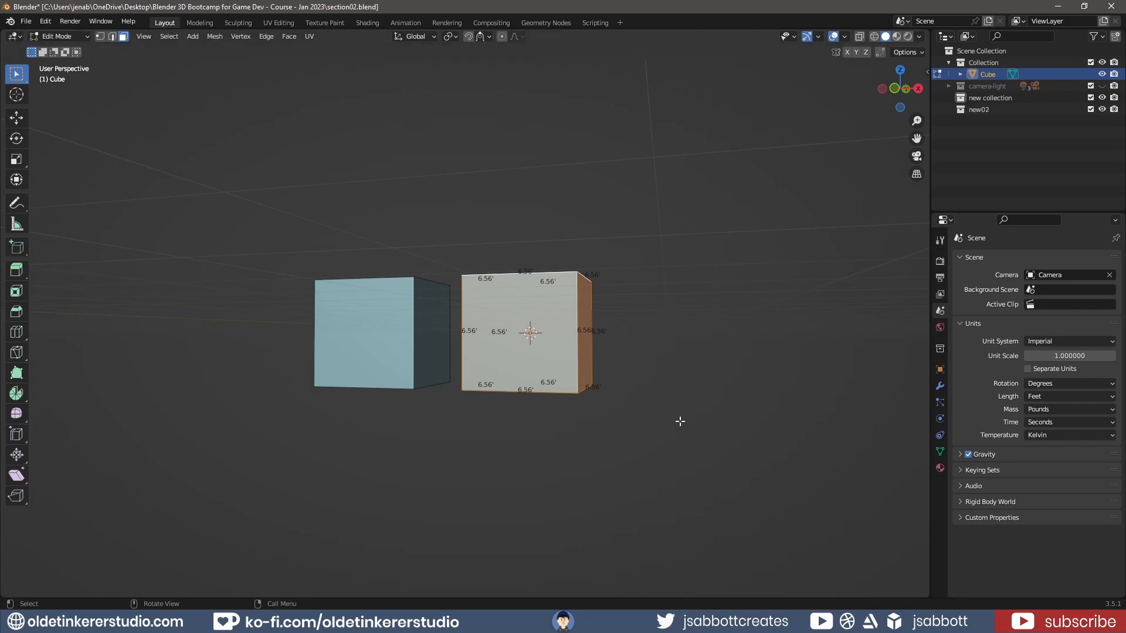
{"action": "middle_click_drag", "start_coordinate": [679, 421], "coordinate": [847, 48]}
Turn off the edge length overlay and try the edge angle and face angle overlays
{"action": "left_click", "coordinate": [845, 36]}
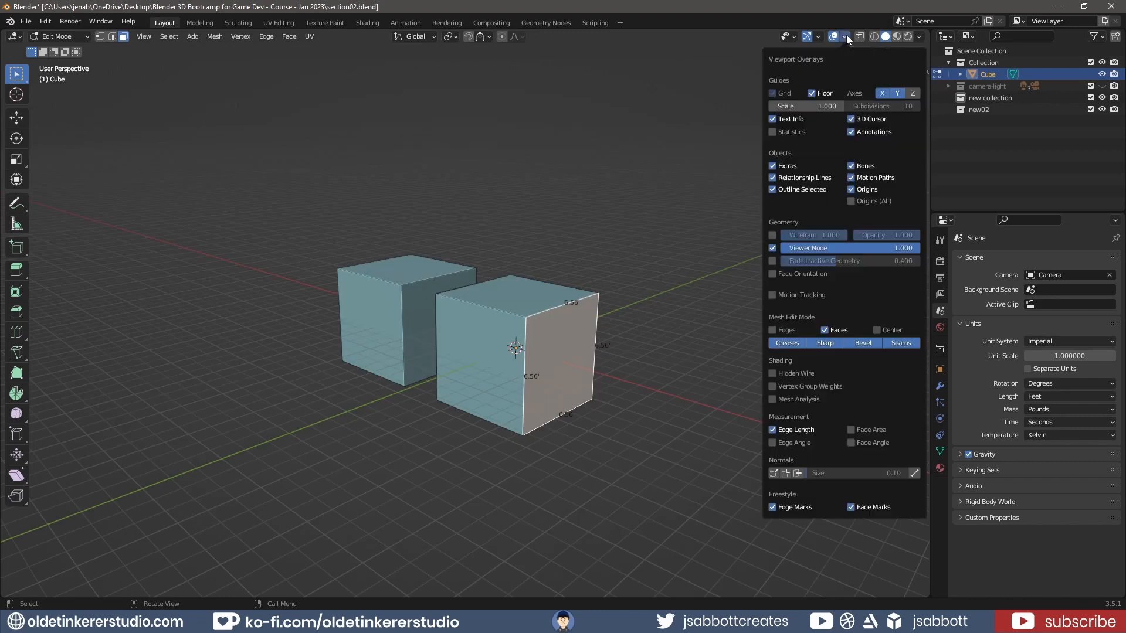
{"action": "left_click", "coordinate": [771, 429]}
{"action": "left_click", "coordinate": [772, 443]}
{"action": "left_click", "coordinate": [772, 442]}
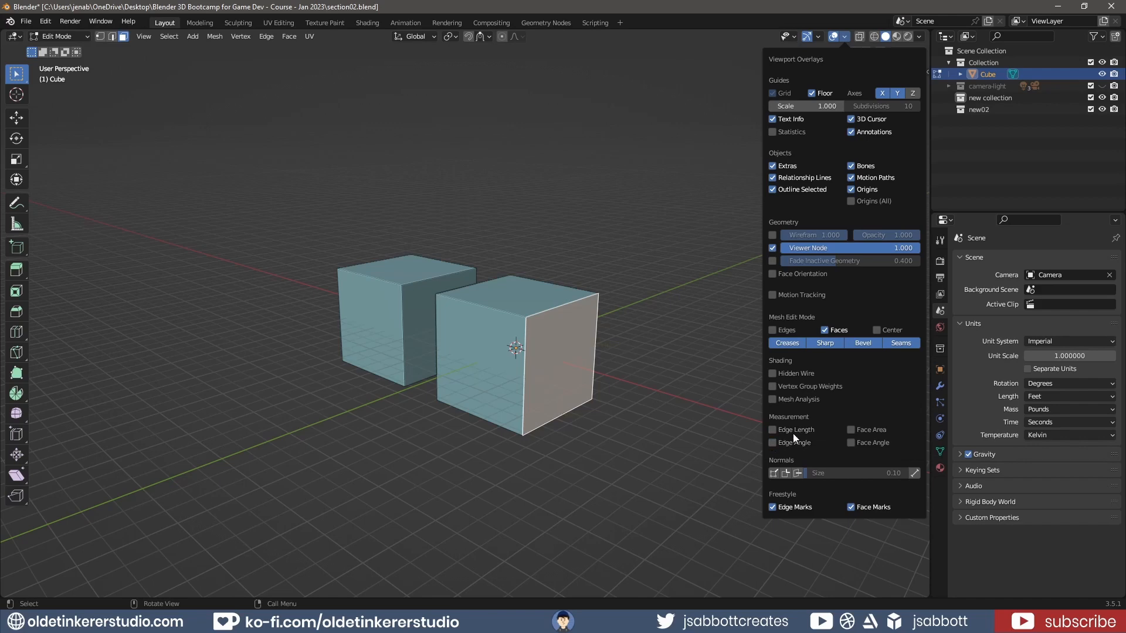
{"action": "left_click", "coordinate": [851, 443]}
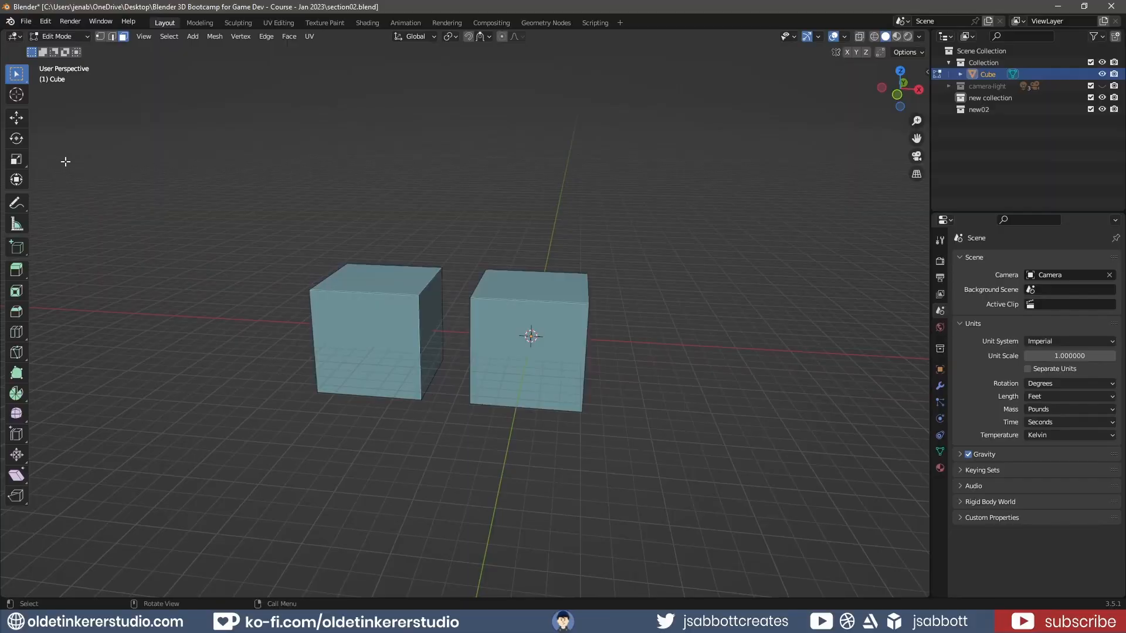
View the available selection tool variants
{"action": "left_click", "coordinate": [23, 78]}
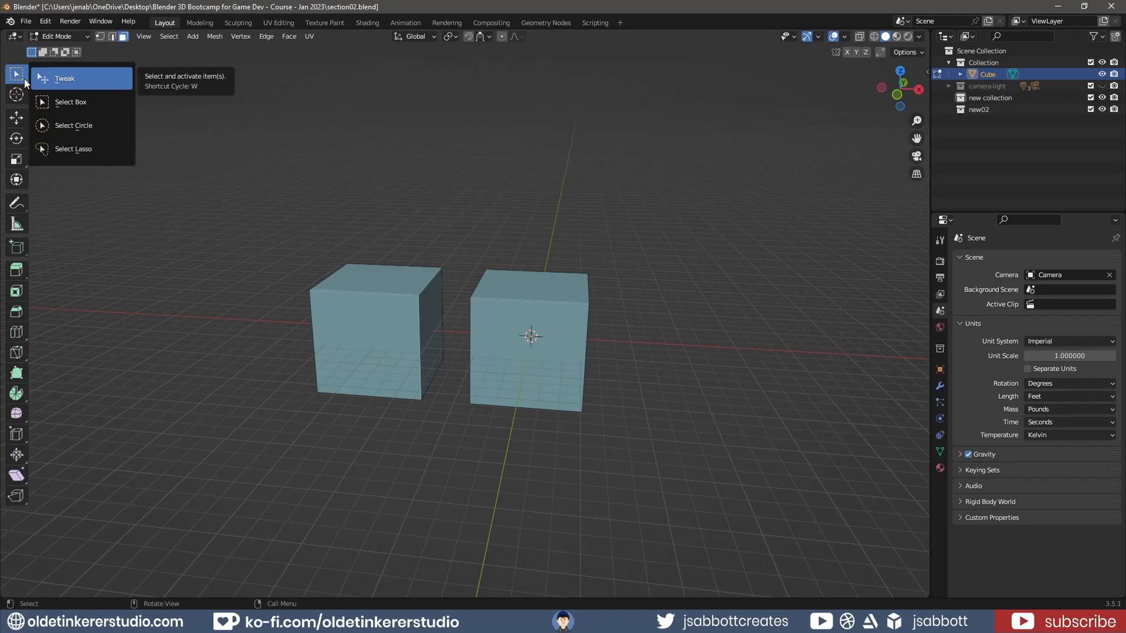
{"action": "key", "text": "Escape"}
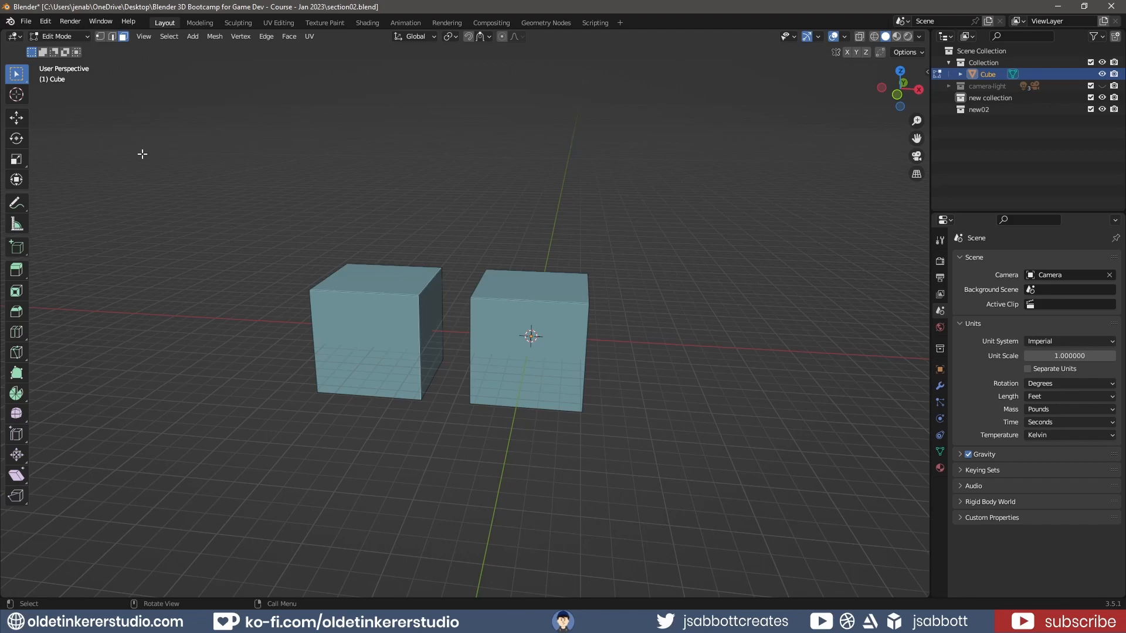
Use the Cursor tool to place the 3D cursor at several points around the cubes, ending on the grid beside the original cube
{"action": "left_click", "coordinate": [20, 98]}
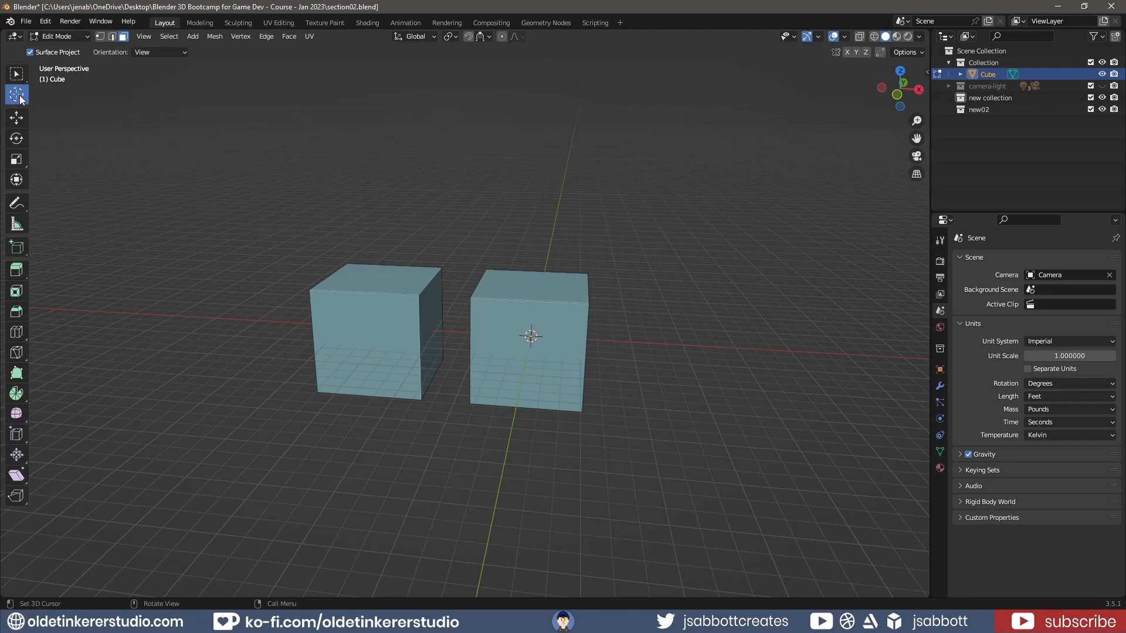
{"action": "left_click", "coordinate": [302, 218]}
{"action": "left_click", "coordinate": [460, 218]}
{"action": "left_click", "coordinate": [689, 259]}
{"action": "left_click", "coordinate": [696, 379]}
Snap the 3D cursor to the world origin
{"action": "key", "text": "shift+s"}
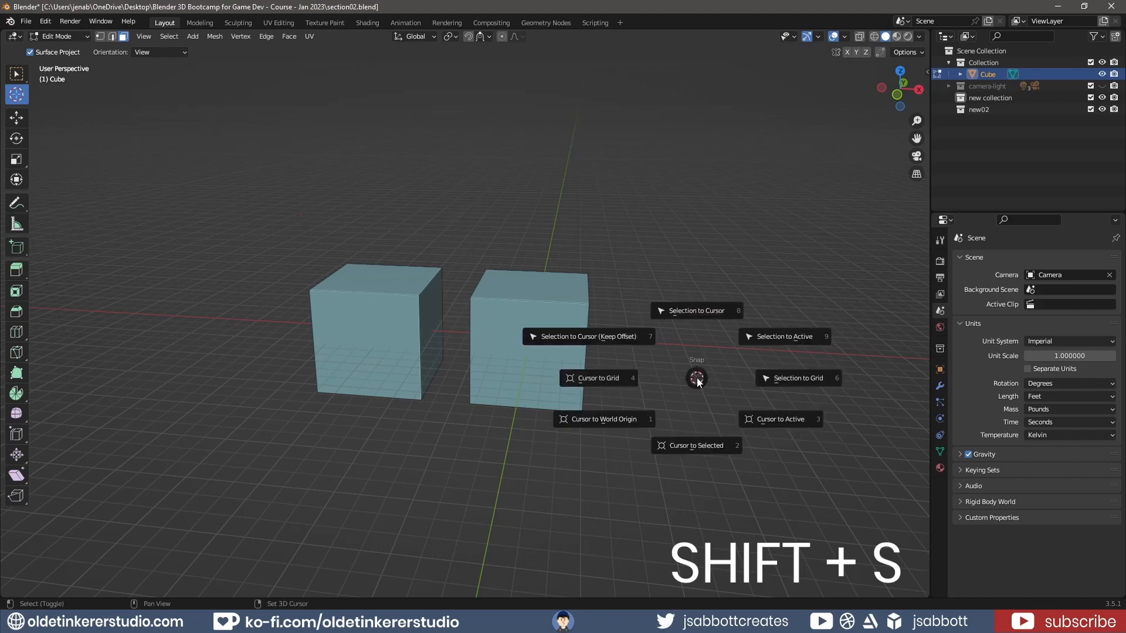
{"action": "left_click", "coordinate": [607, 421]}
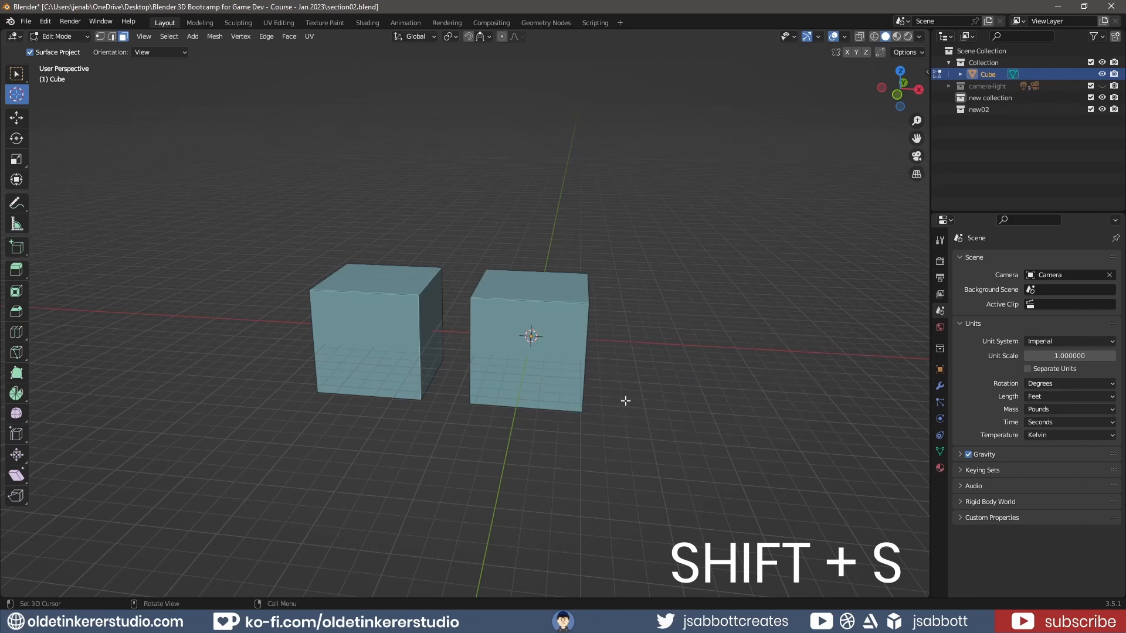
With the Move tool active, select all linked faces of the cube at the world origin
{"action": "left_click", "coordinate": [17, 117]}
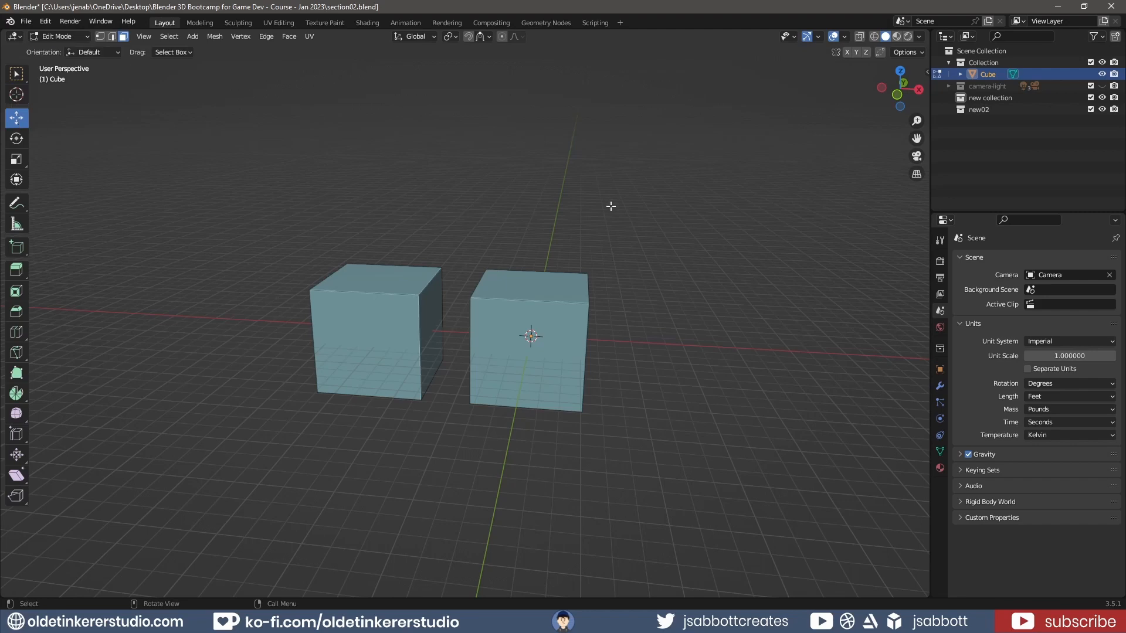
{"action": "left_click", "coordinate": [512, 322]}
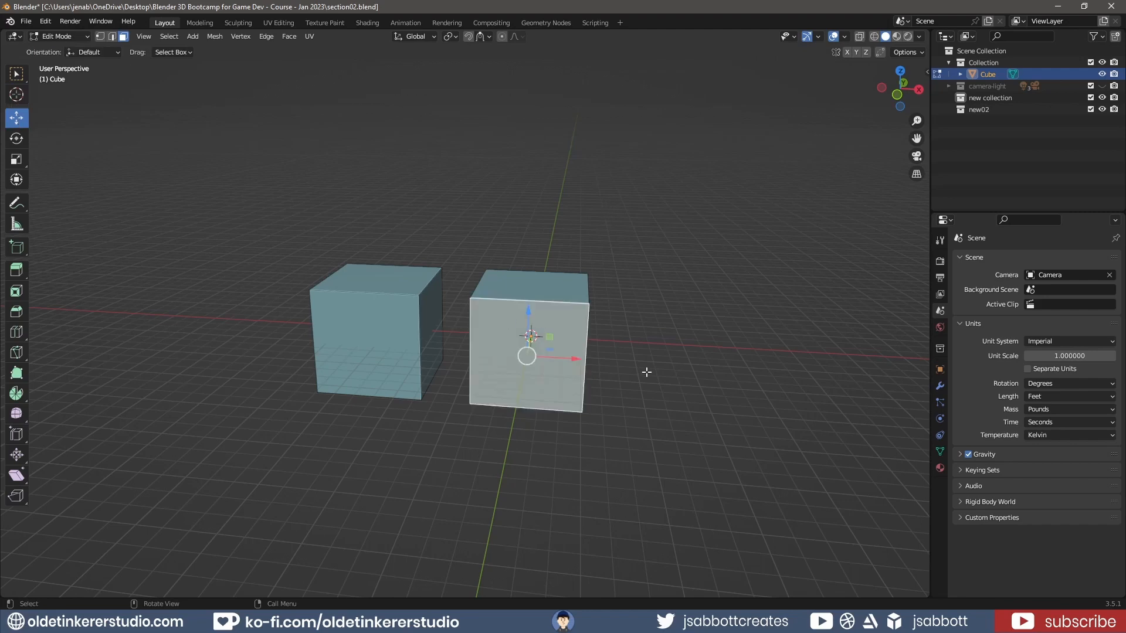
{"action": "key", "text": "ctrl+l"}
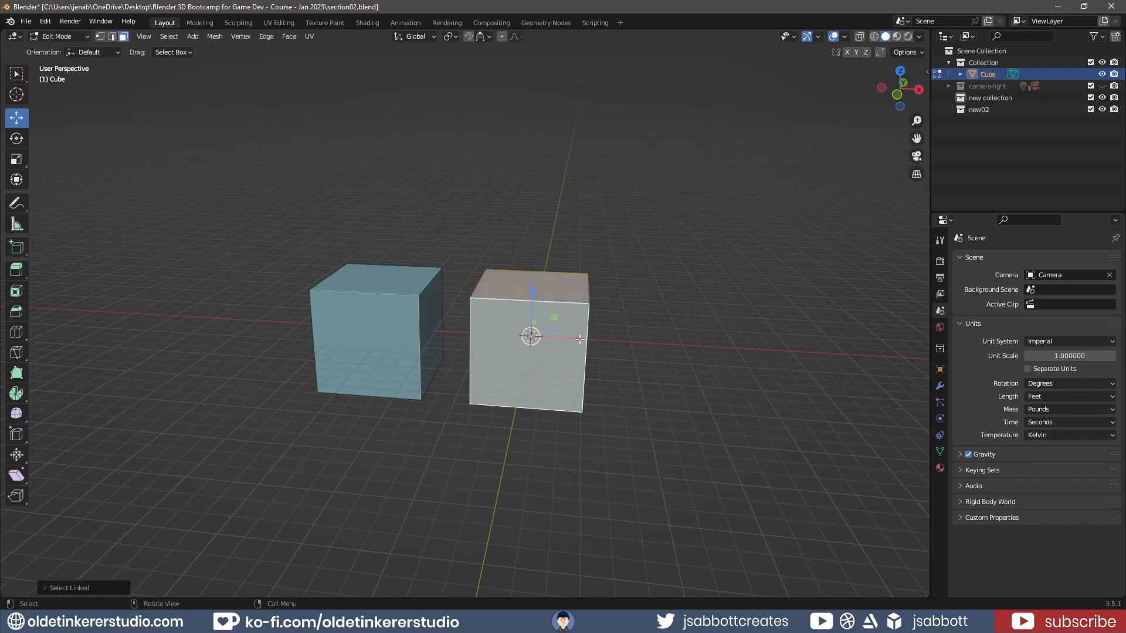
Try moving the selected cube along the X axis, along the Y axis, and within a plane using the Move gizmo
{"action": "left_click_drag", "start_coordinate": [587, 340], "coordinate": [659, 336]}
{"action": "middle_click_drag", "start_coordinate": [766, 302], "coordinate": [574, 360]}
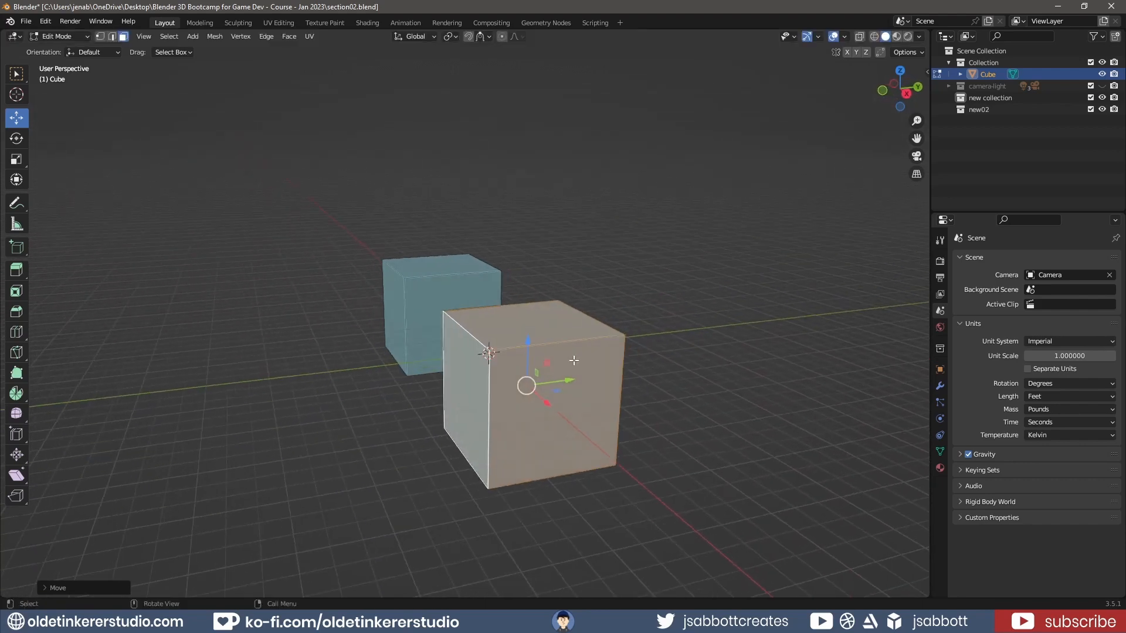
{"action": "left_click_drag", "start_coordinate": [570, 379], "coordinate": [642, 371]}
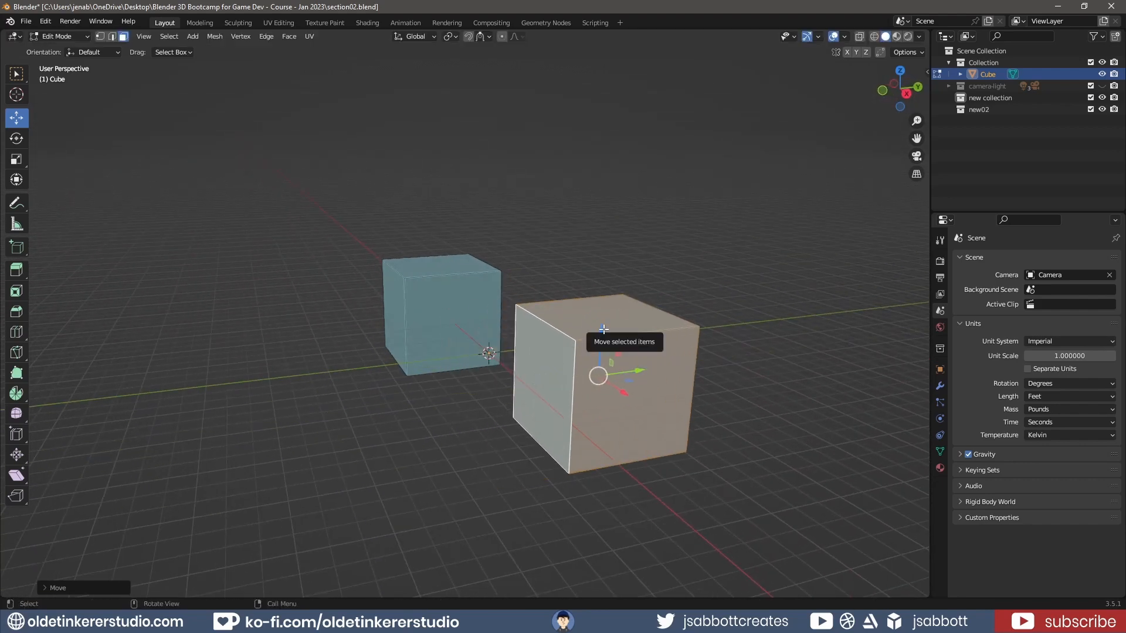
{"action": "middle_click_drag", "start_coordinate": [603, 328], "coordinate": [594, 369]}
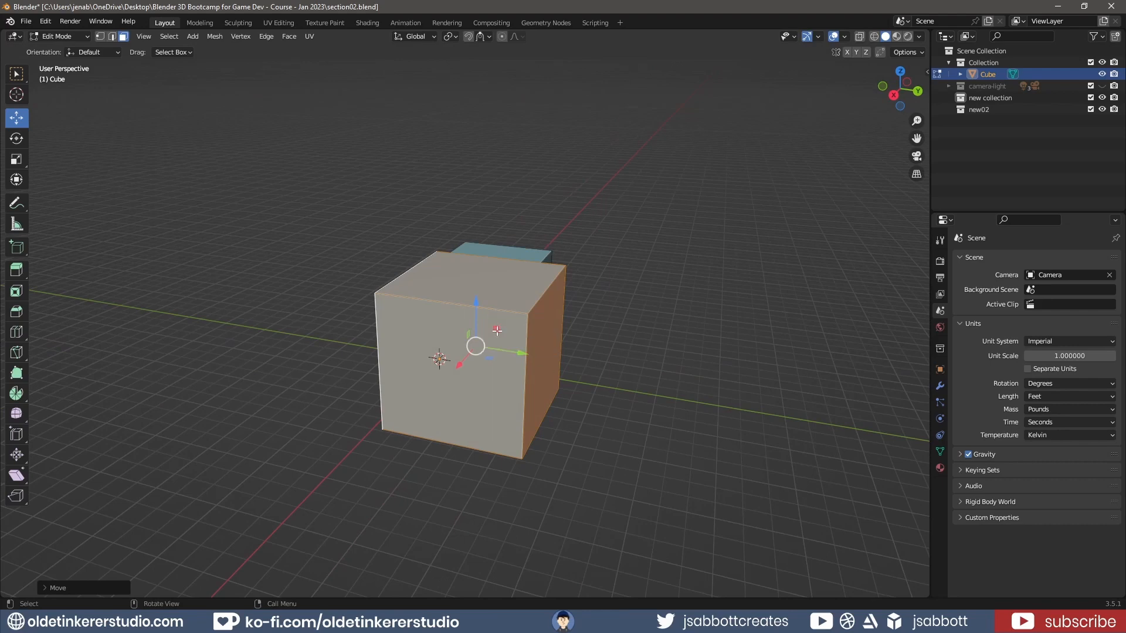
{"action": "left_click_drag", "start_coordinate": [497, 330], "coordinate": [440, 334]}
Try rotating the selected cube around individual axes with the Rotate tool
{"action": "scroll", "coordinate": [562, 349], "scroll_direction": "down", "scroll_amount": 3}
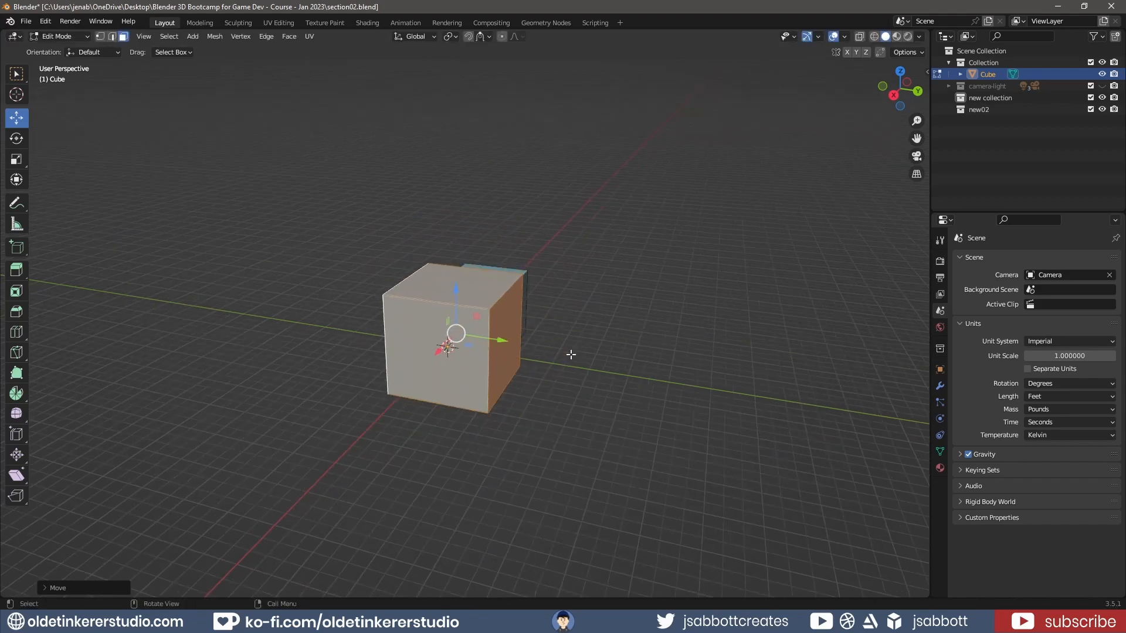
{"action": "middle_click_drag", "start_coordinate": [570, 354], "coordinate": [652, 354]}
{"action": "left_click", "coordinate": [17, 141]}
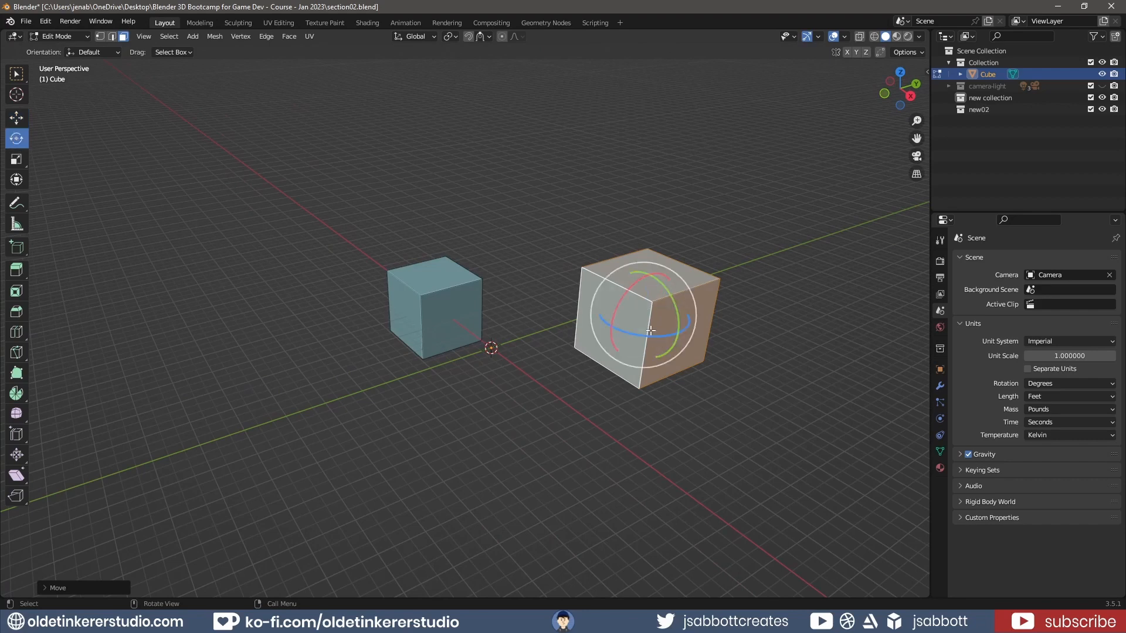
{"action": "left_click_drag", "start_coordinate": [615, 301], "coordinate": [607, 319]}
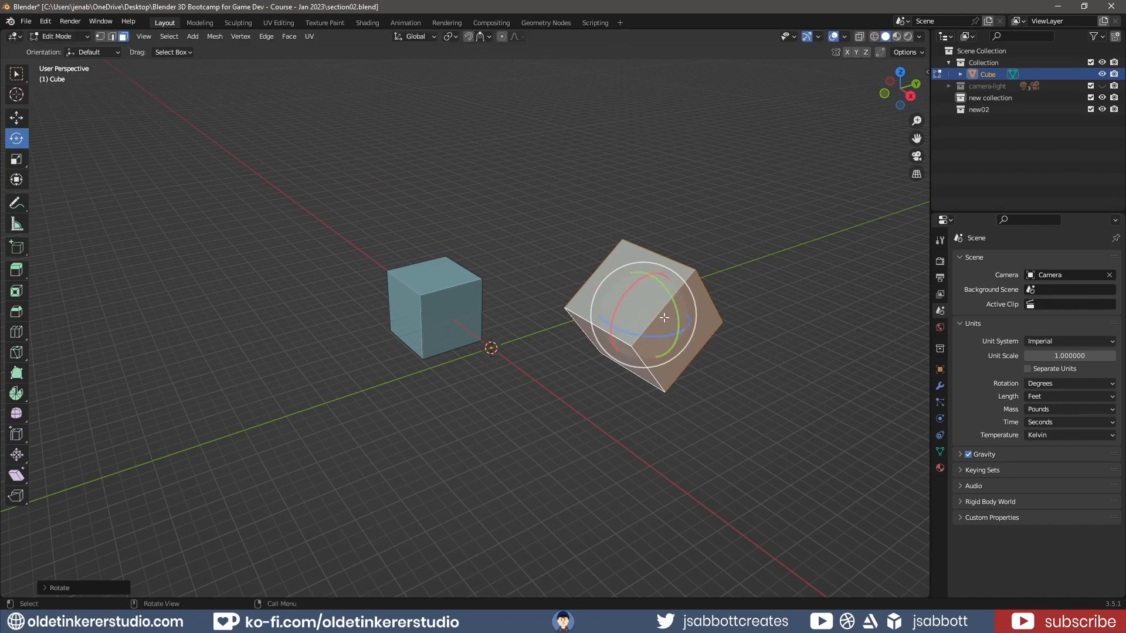
{"action": "left_click_drag", "start_coordinate": [667, 300], "coordinate": [666, 336]}
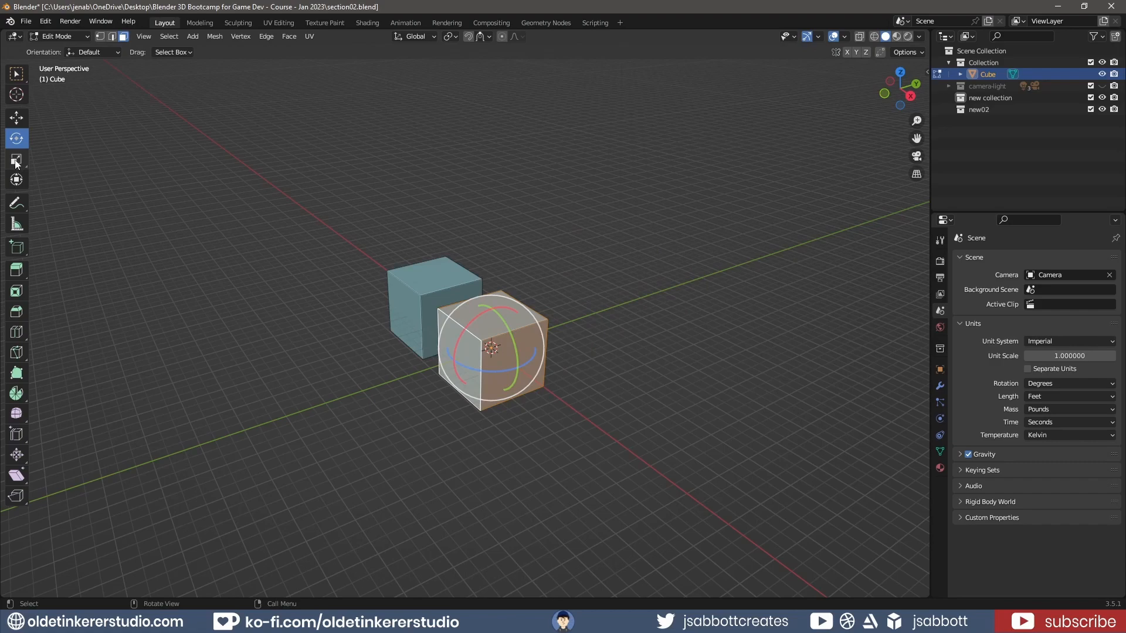
Scale the selected cube into a tall, thin slab elongated along Y, and show the combined Transform gizmo on it
{"action": "left_click", "coordinate": [15, 161]}
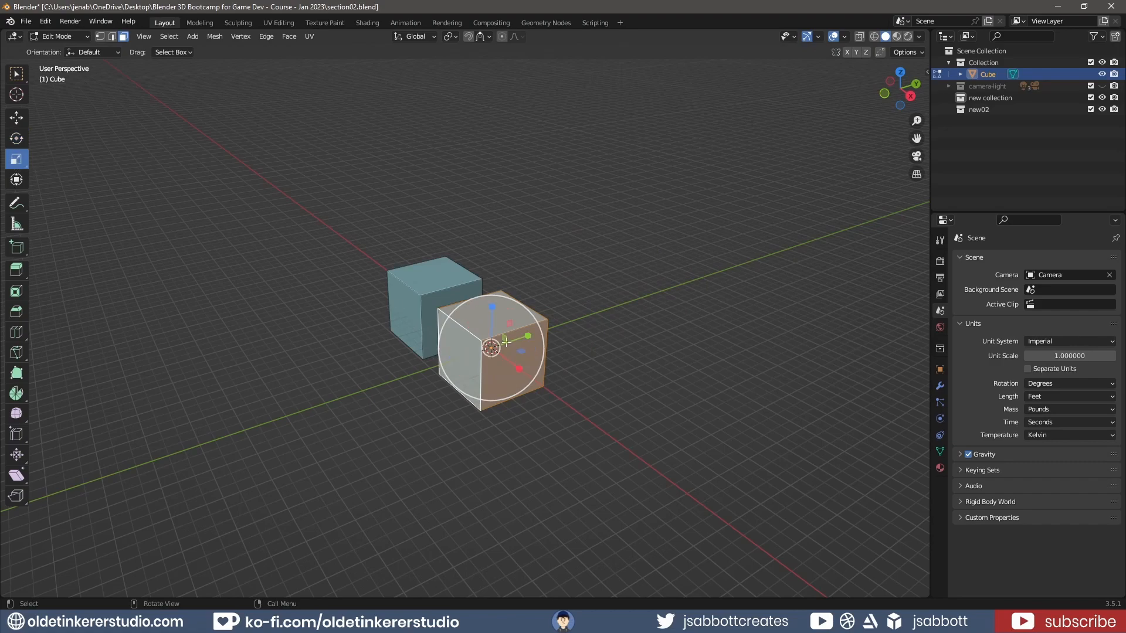
{"action": "scroll", "coordinate": [726, 401], "scroll_direction": "up", "scroll_amount": 2}
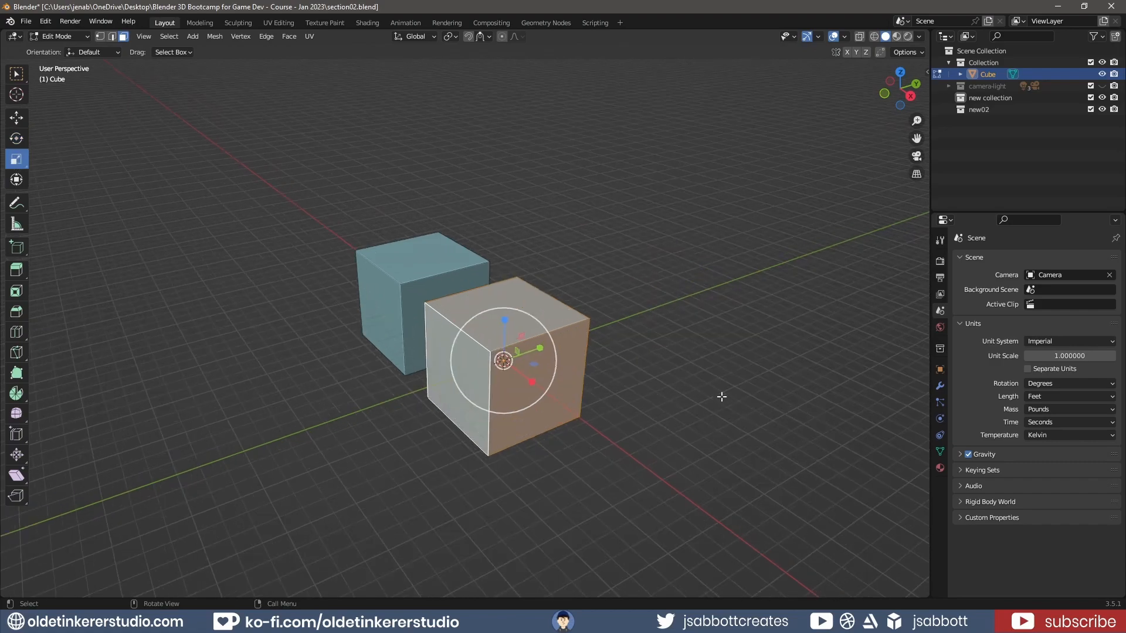
{"action": "scroll", "coordinate": [718, 396], "scroll_direction": "up", "scroll_amount": 1}
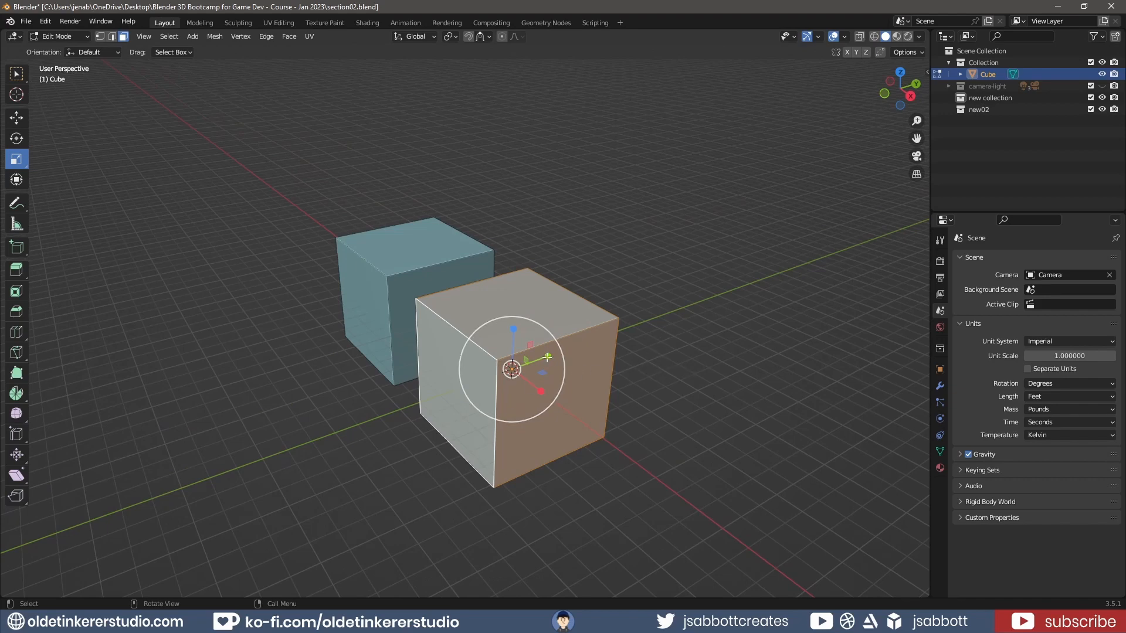
{"action": "left_click_drag", "start_coordinate": [545, 359], "coordinate": [526, 383]}
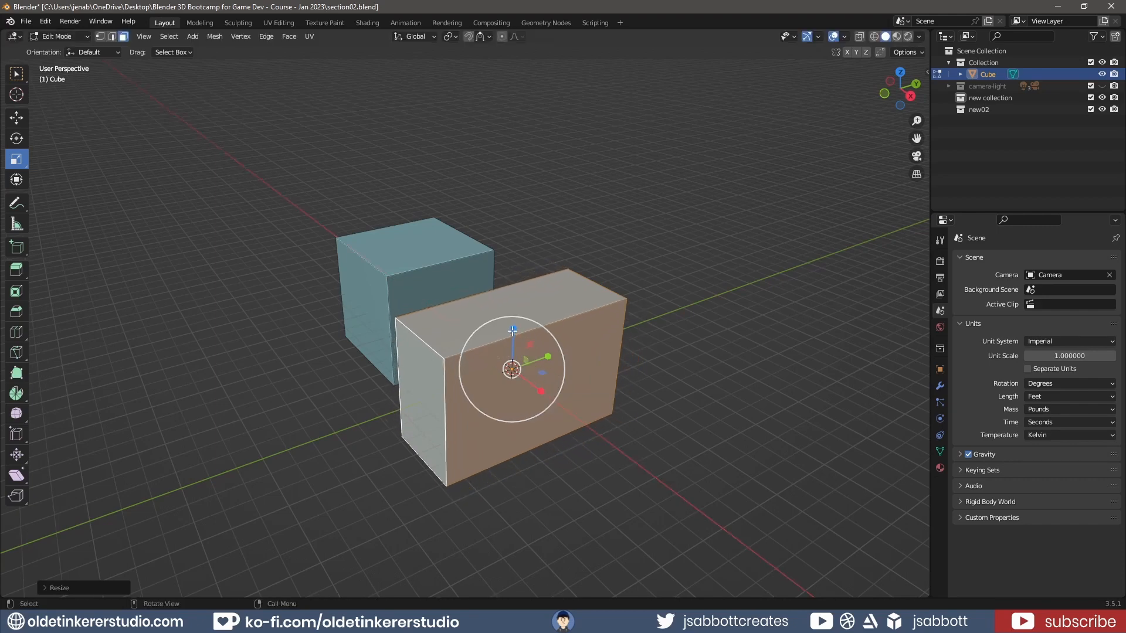
{"action": "left_click_drag", "start_coordinate": [513, 329], "coordinate": [515, 315]}
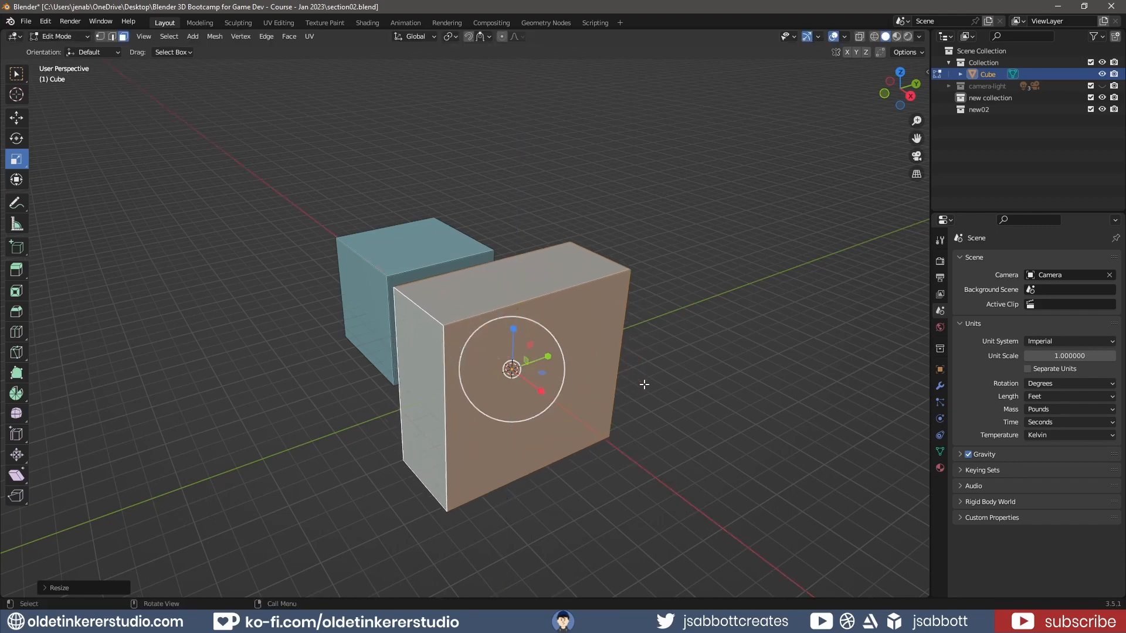
{"action": "left_click_drag", "start_coordinate": [543, 376], "coordinate": [533, 333]}
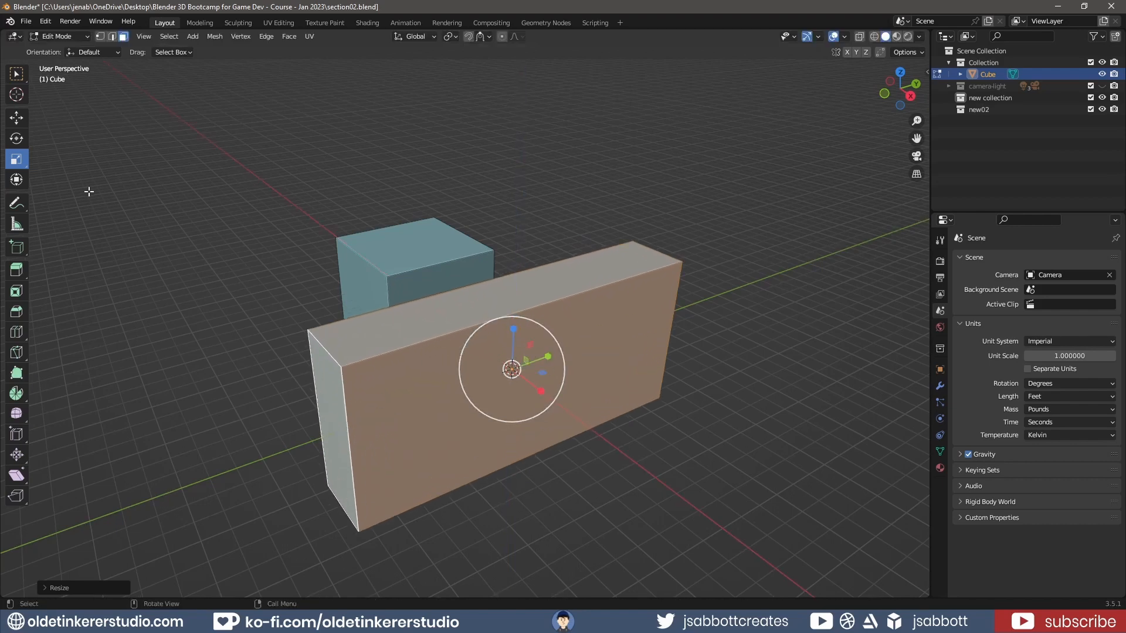
{"action": "left_click", "coordinate": [16, 179]}
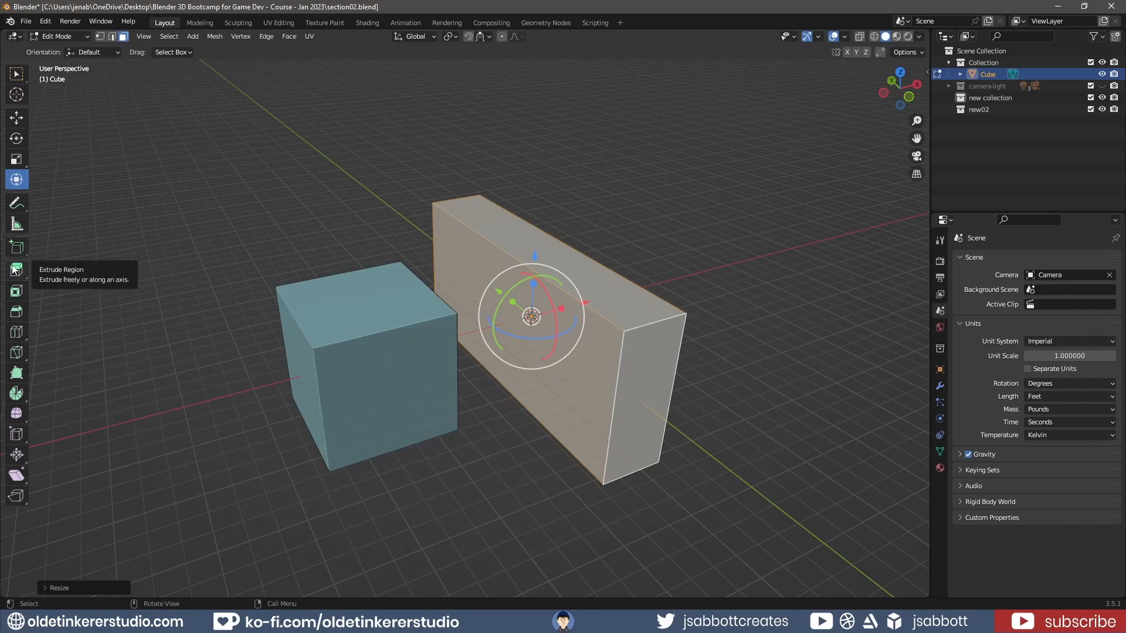
Extrude the slab's top face upward along its normal by about 3.9 feet
{"action": "left_click", "coordinate": [14, 270]}
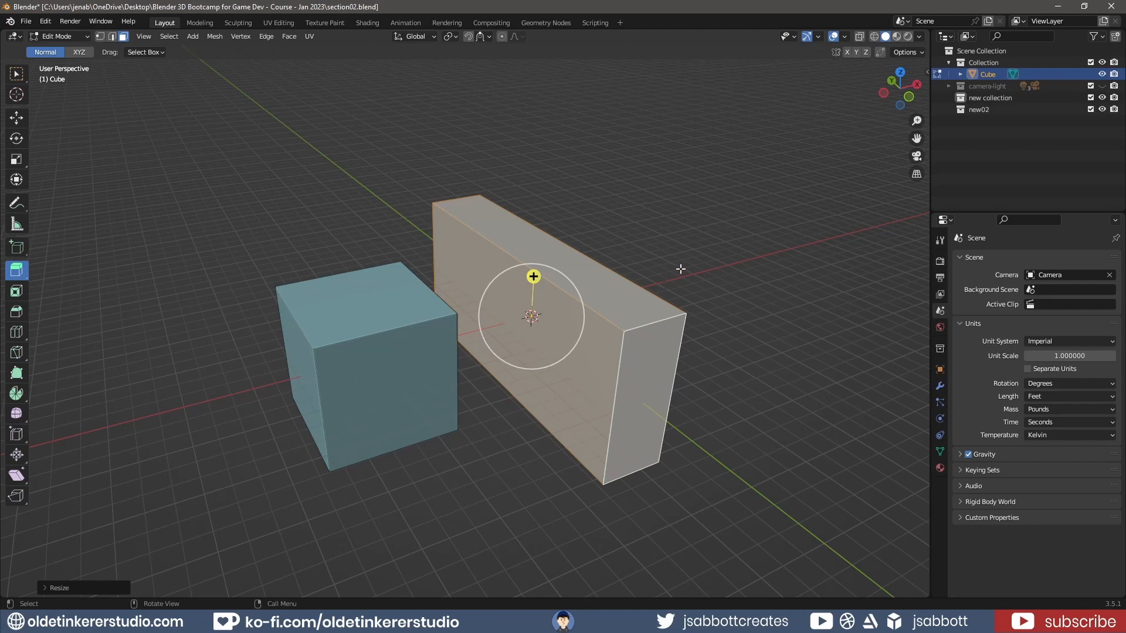
{"action": "left_click", "coordinate": [604, 284]}
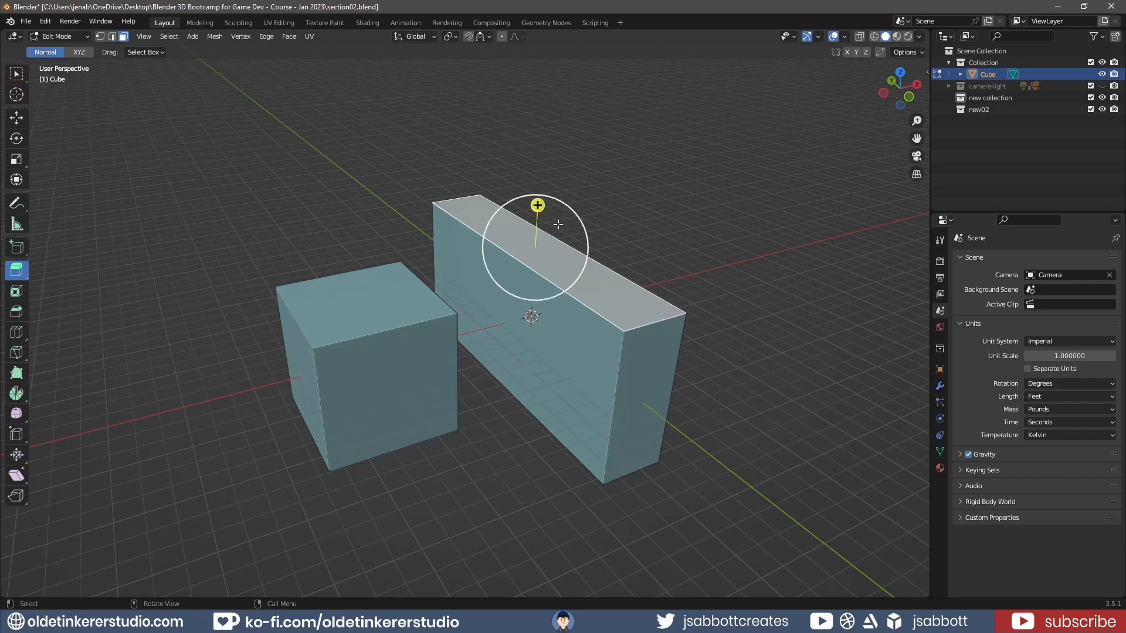
{"action": "left_click_drag", "start_coordinate": [537, 205], "coordinate": [537, 135]}
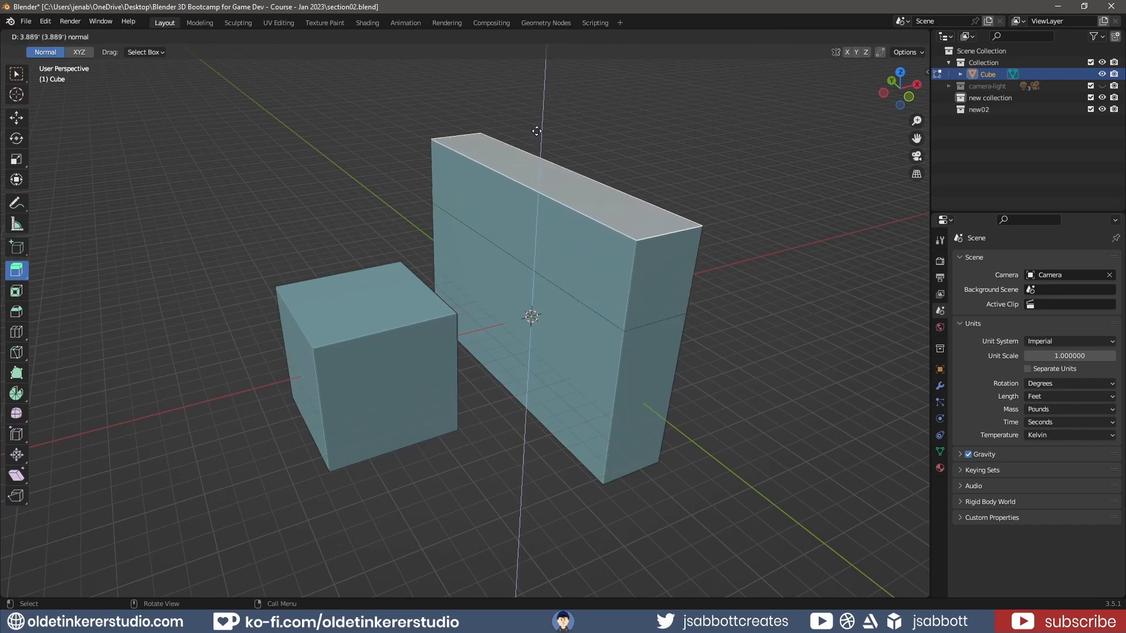
Inset the front face of the smaller cube to form an even border around it
{"action": "left_click", "coordinate": [17, 271]}
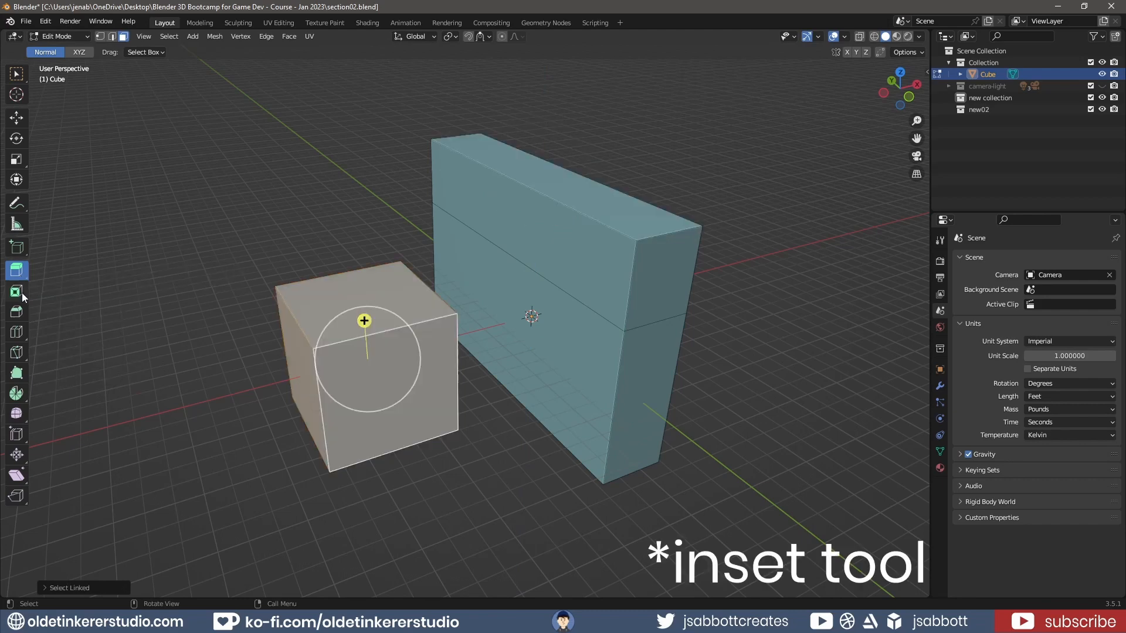
{"action": "left_click", "coordinate": [16, 292]}
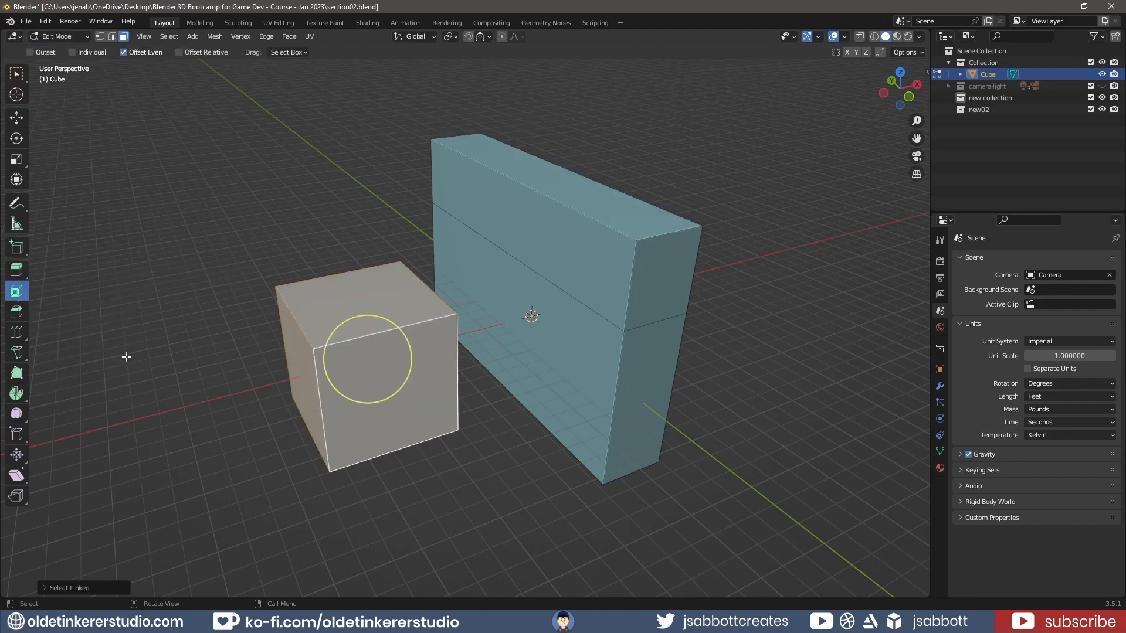
{"action": "left_click", "coordinate": [416, 390]}
{"action": "middle_click_drag", "start_coordinate": [477, 402], "coordinate": [455, 371]}
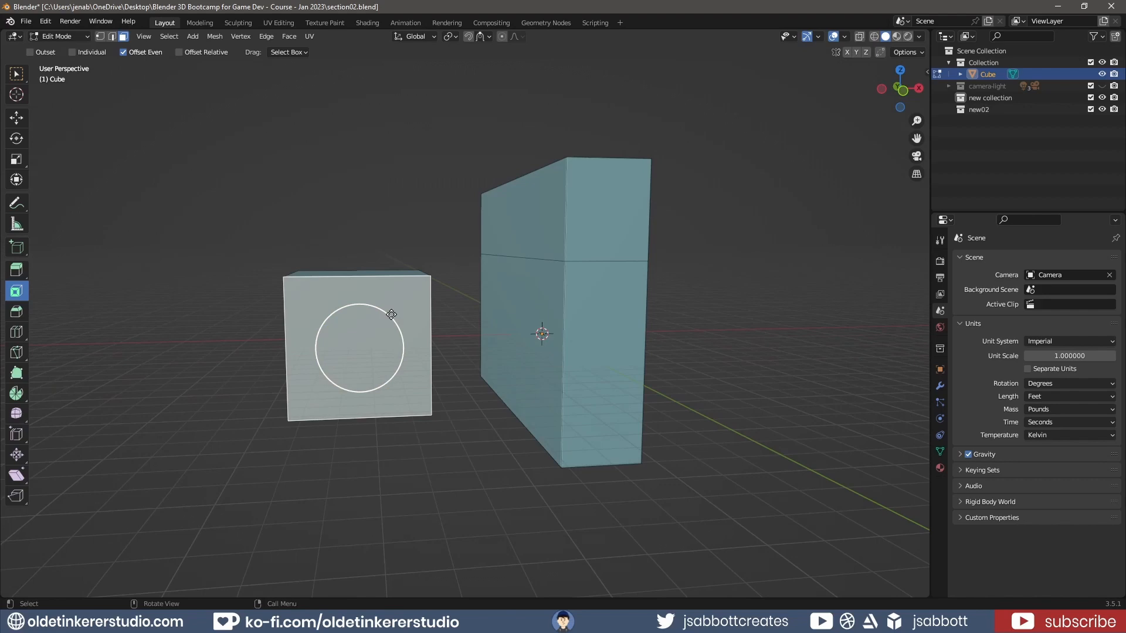
{"action": "left_click_drag", "start_coordinate": [391, 314], "coordinate": [384, 332]}
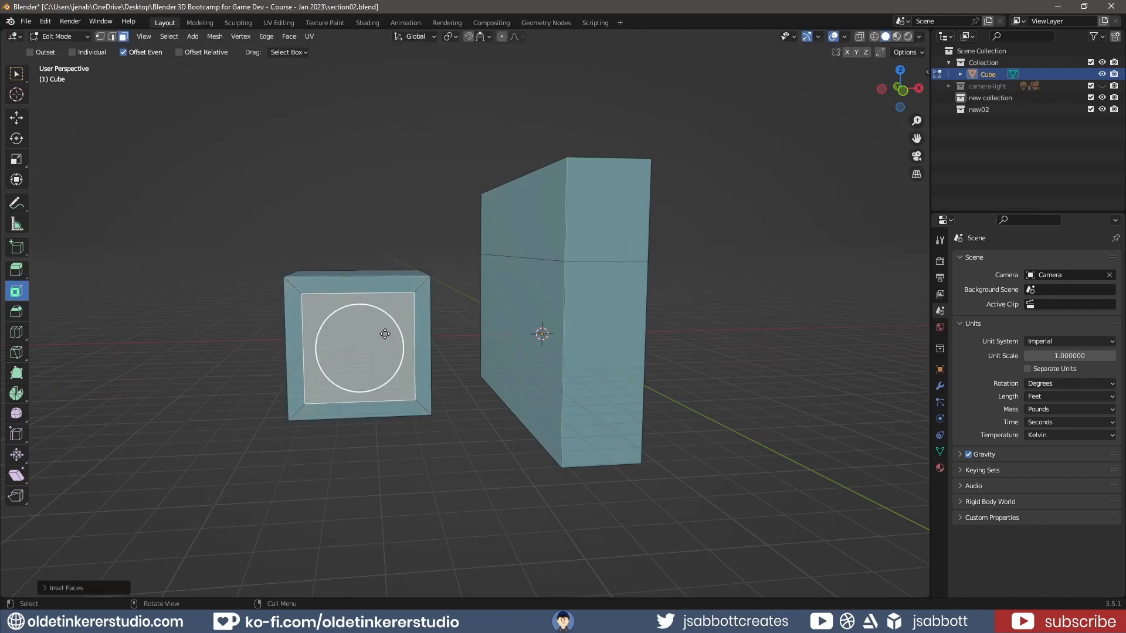
Select two adjacent side faces of the smaller cube that have no inset and inset them together as one region
{"action": "middle_click_drag", "start_coordinate": [382, 341], "coordinate": [379, 347]}
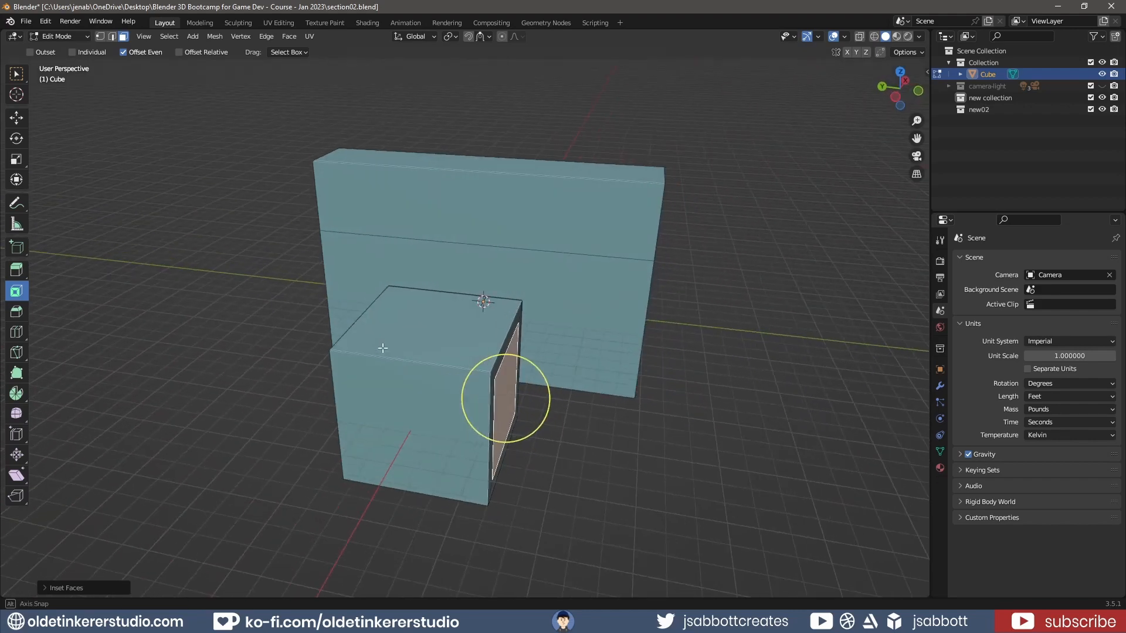
{"action": "left_click", "coordinate": [484, 396]}
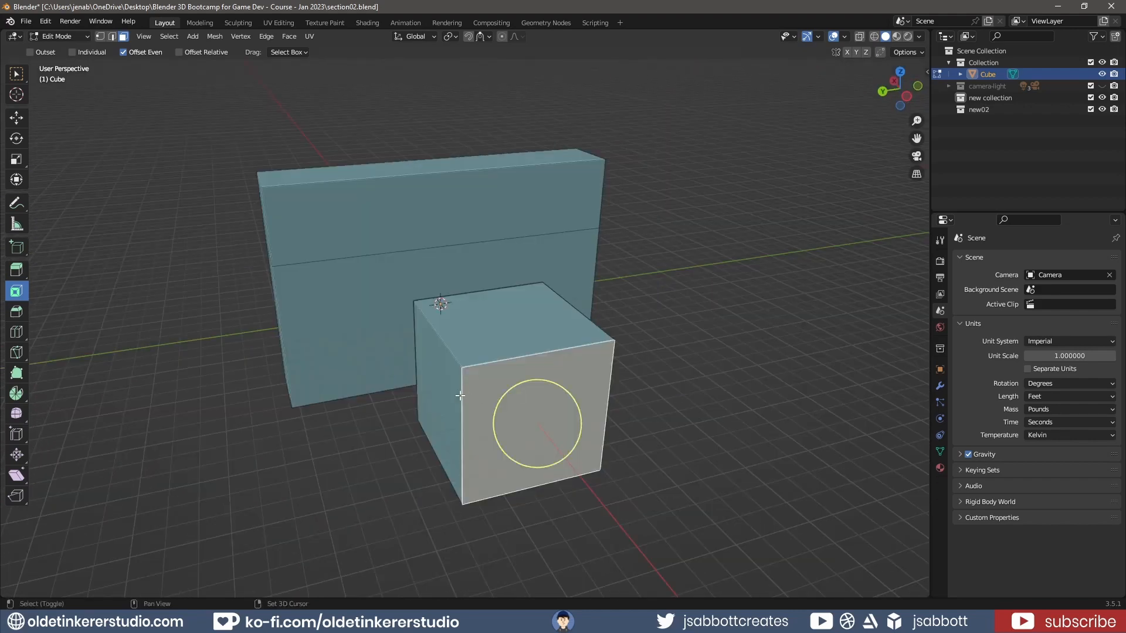
{"action": "left_click", "coordinate": [431, 396], "text": "shift"}
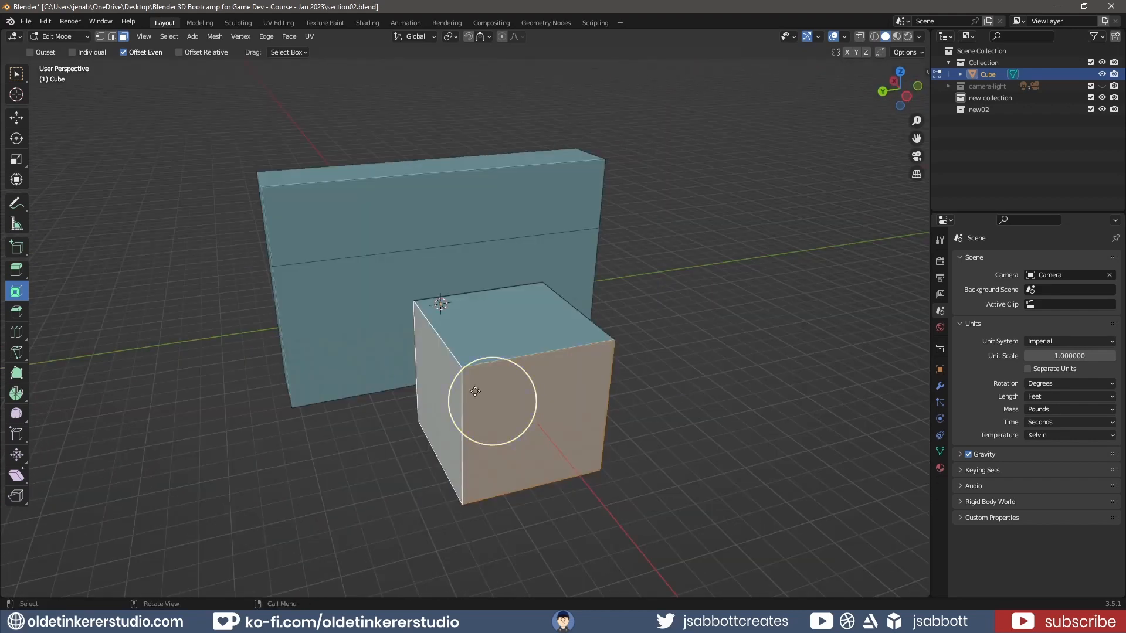
{"action": "left_click_drag", "start_coordinate": [510, 370], "coordinate": [494, 386]}
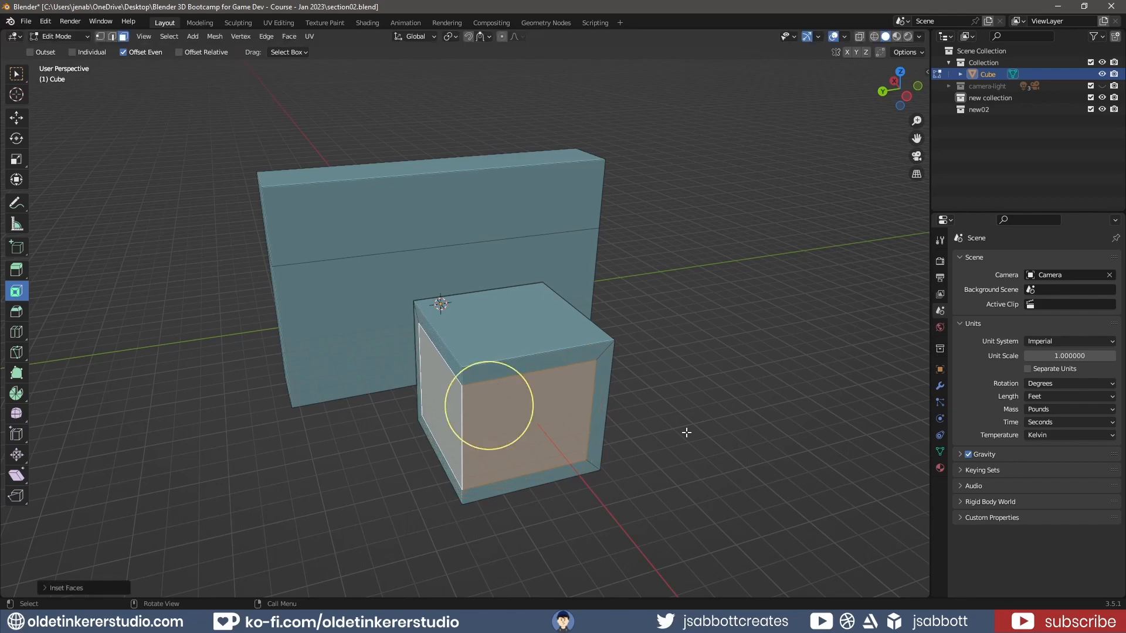
Switch to edge selection and bevel the smaller cube's top edge above the inset front face with one segment
{"action": "middle_click_drag", "start_coordinate": [686, 432], "coordinate": [498, 410]}
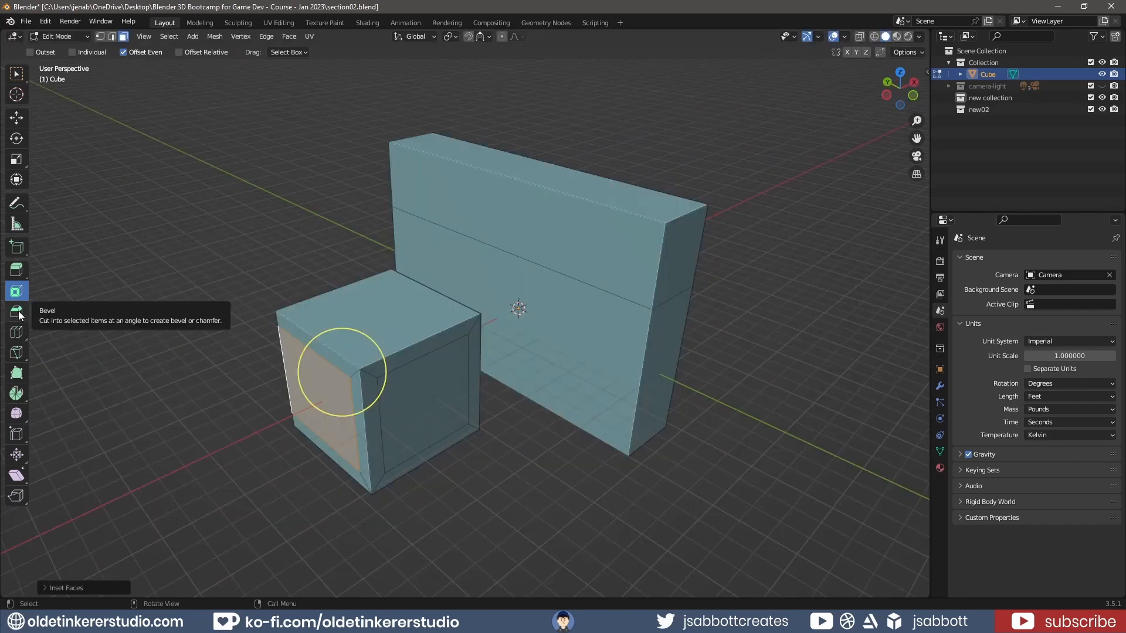
{"action": "left_click", "coordinate": [17, 311]}
{"action": "key", "text": "2"}
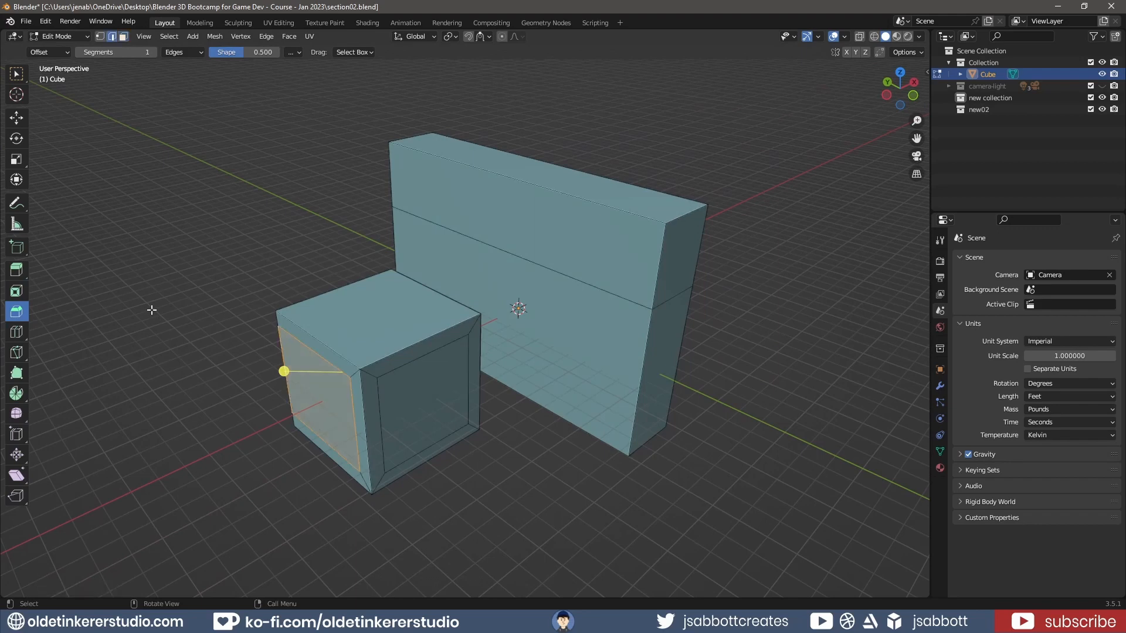
{"action": "left_click", "coordinate": [409, 347]}
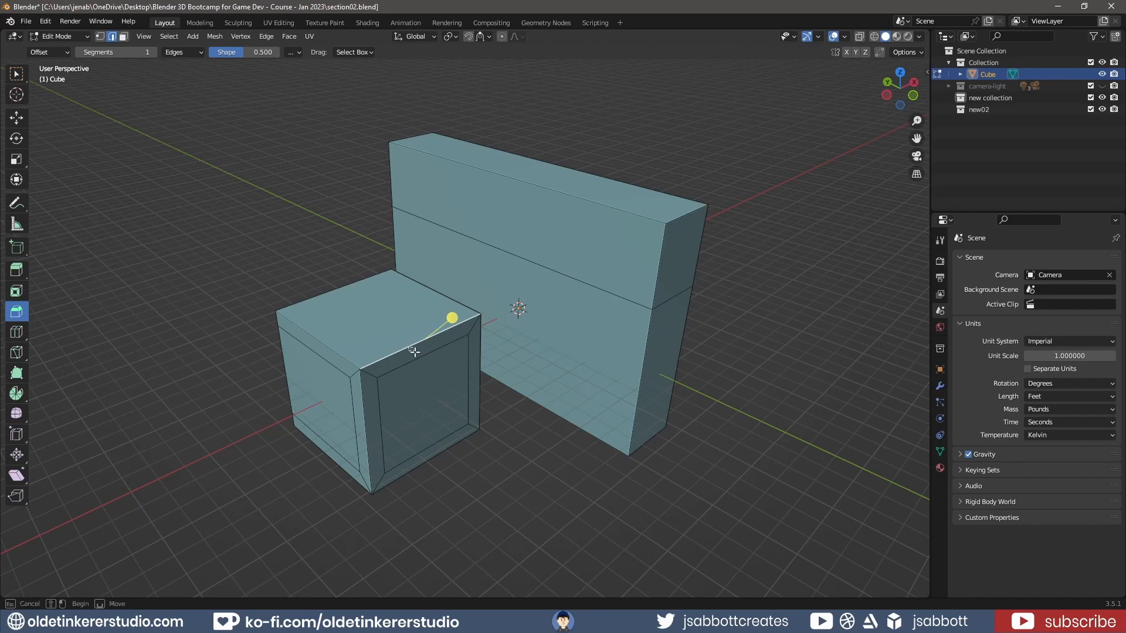
{"action": "left_click", "coordinate": [419, 356]}
{"action": "left_click", "coordinate": [434, 340]}
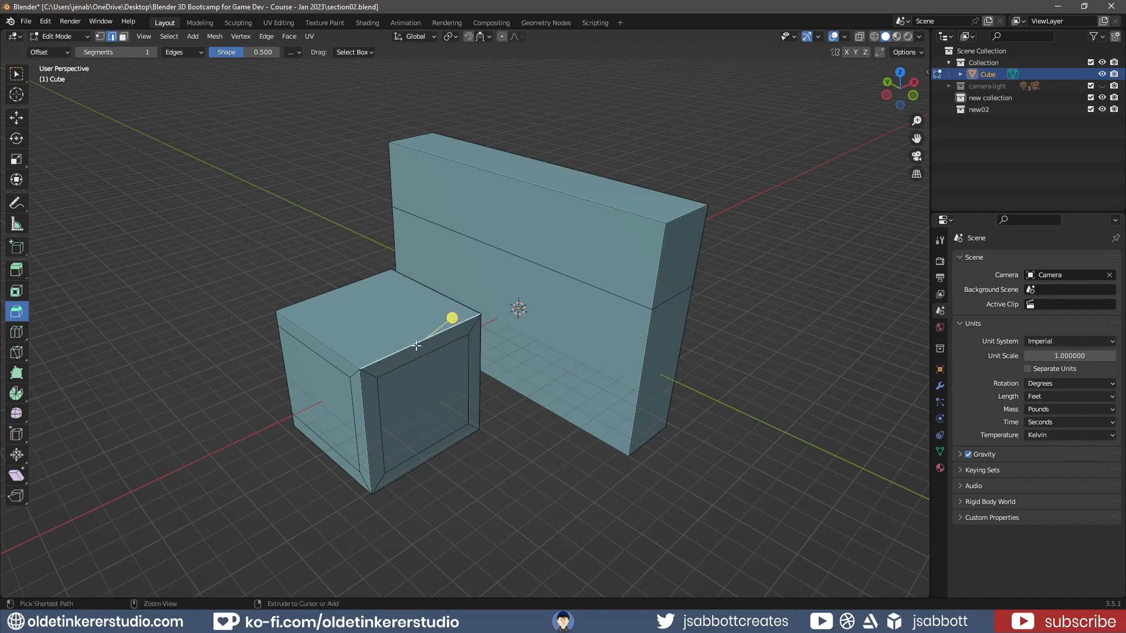
{"action": "left_click_drag", "start_coordinate": [452, 317], "coordinate": [465, 304]}
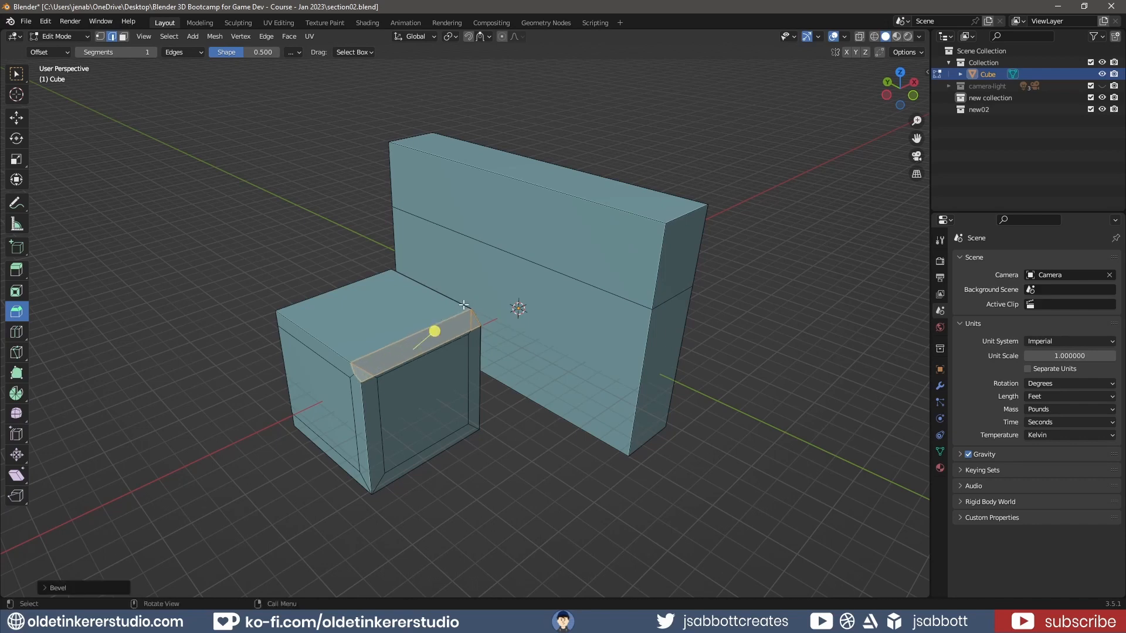
Bevel the smaller cube's top edge opposite the existing bevel, using multiple segments to round it
{"action": "middle_click_drag", "start_coordinate": [297, 322], "coordinate": [395, 332]}
{"action": "left_click", "coordinate": [428, 355]}
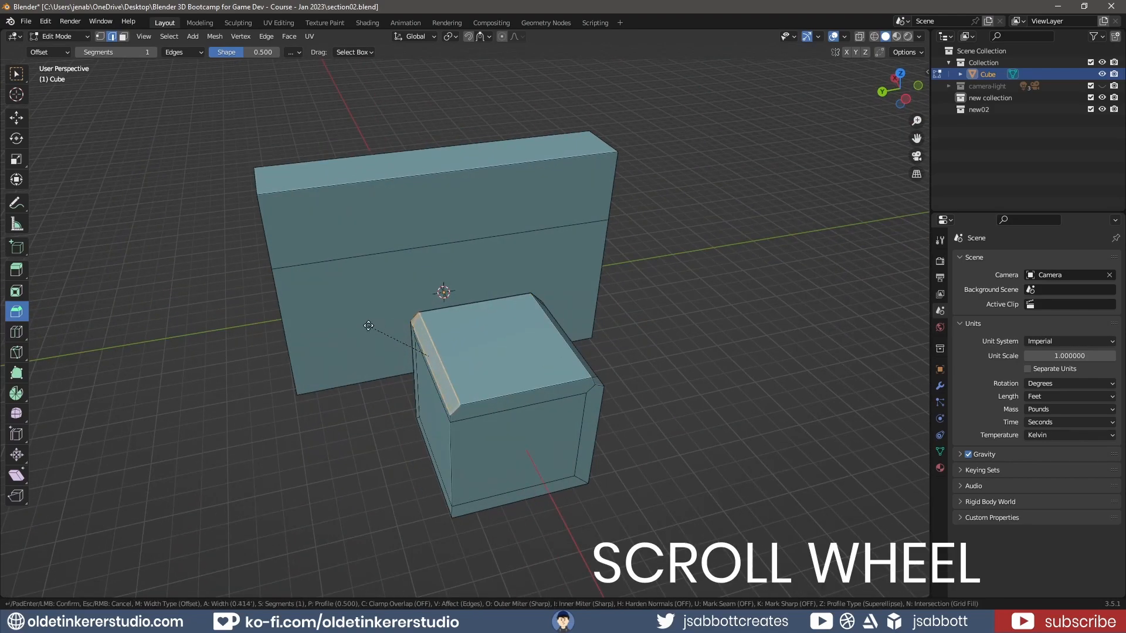
{"action": "scroll", "coordinate": [368, 326], "scroll_direction": "up", "scroll_amount": 2}
{"action": "left_click", "coordinate": [368, 326]}
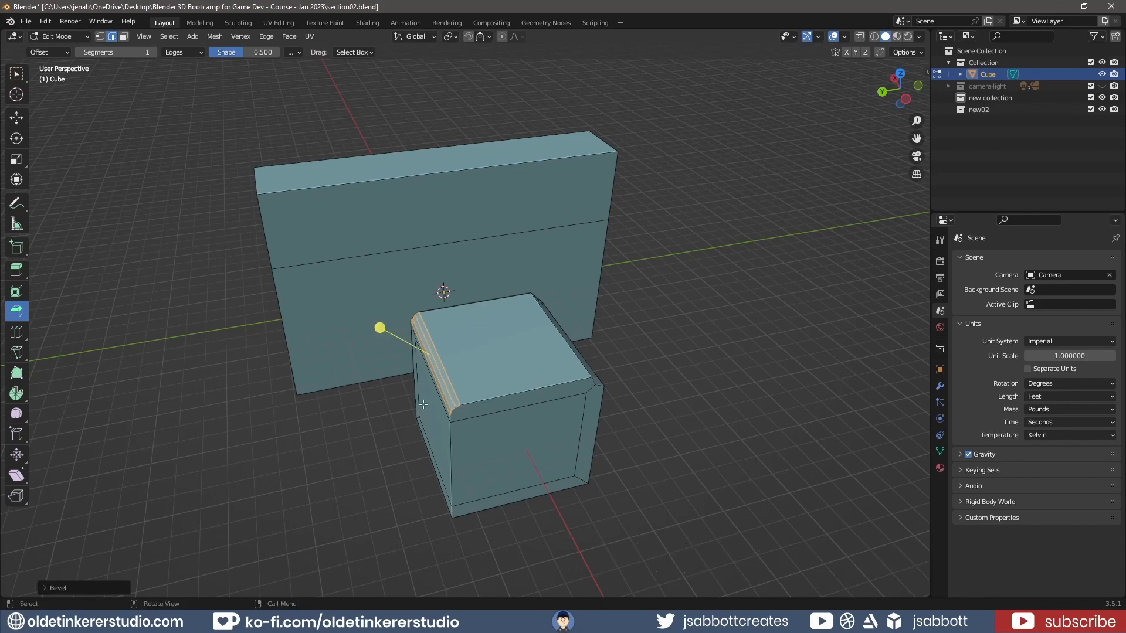
Add one vertical loop cut near the slab's end and three evenly spaced loop cuts across its longer remaining section
{"action": "left_click", "coordinate": [15, 332]}
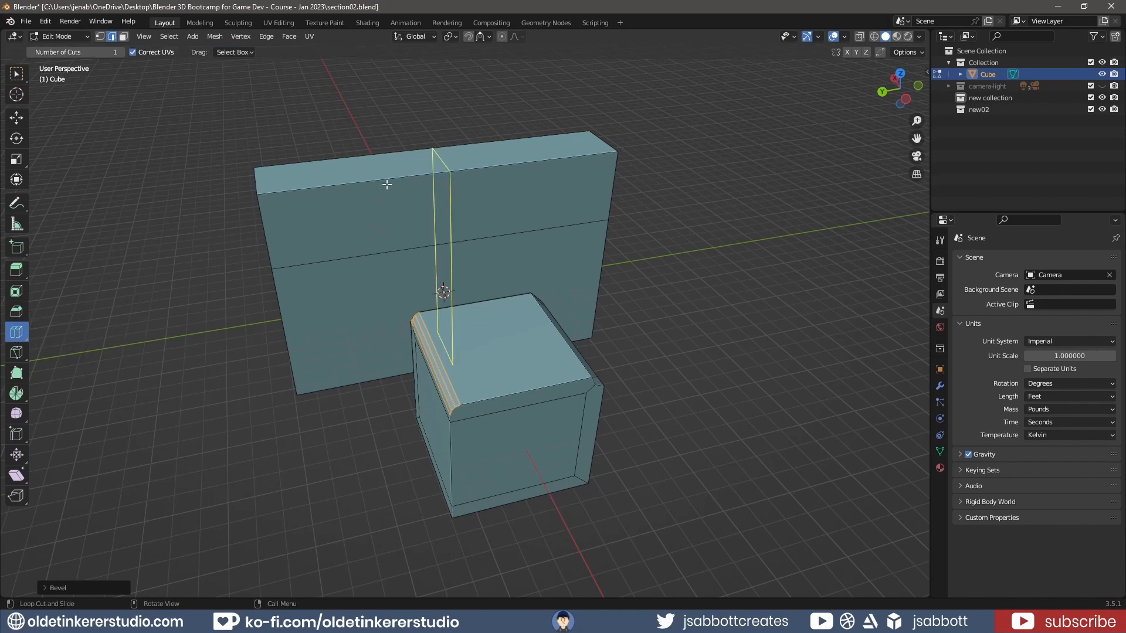
{"action": "left_click_drag", "start_coordinate": [442, 174], "coordinate": [295, 195]}
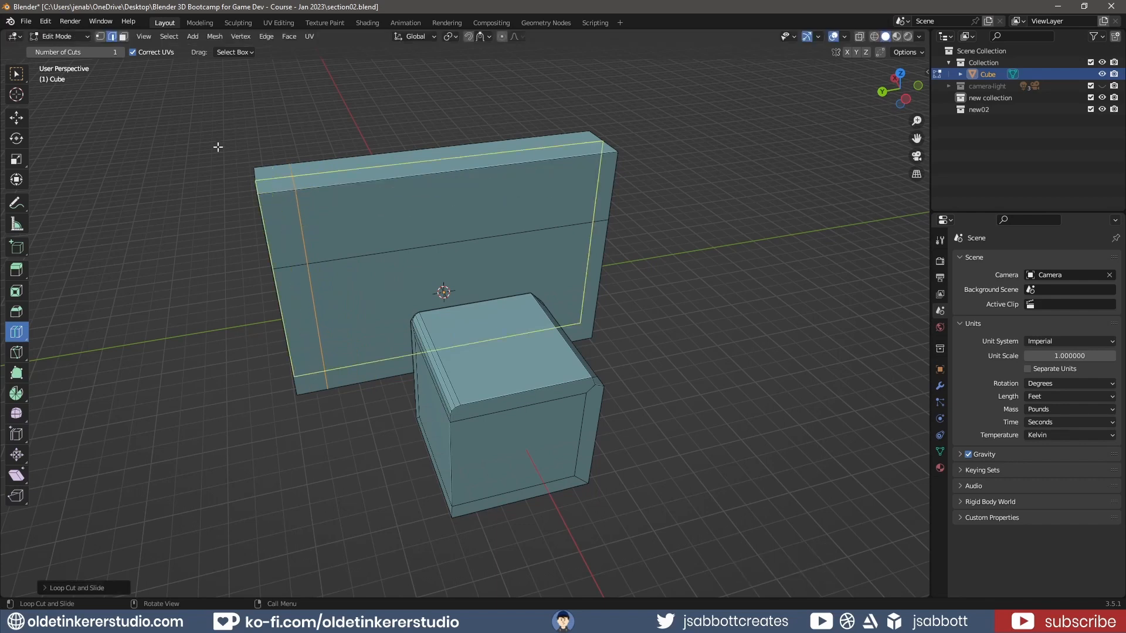
{"action": "left_click", "coordinate": [64, 53]}
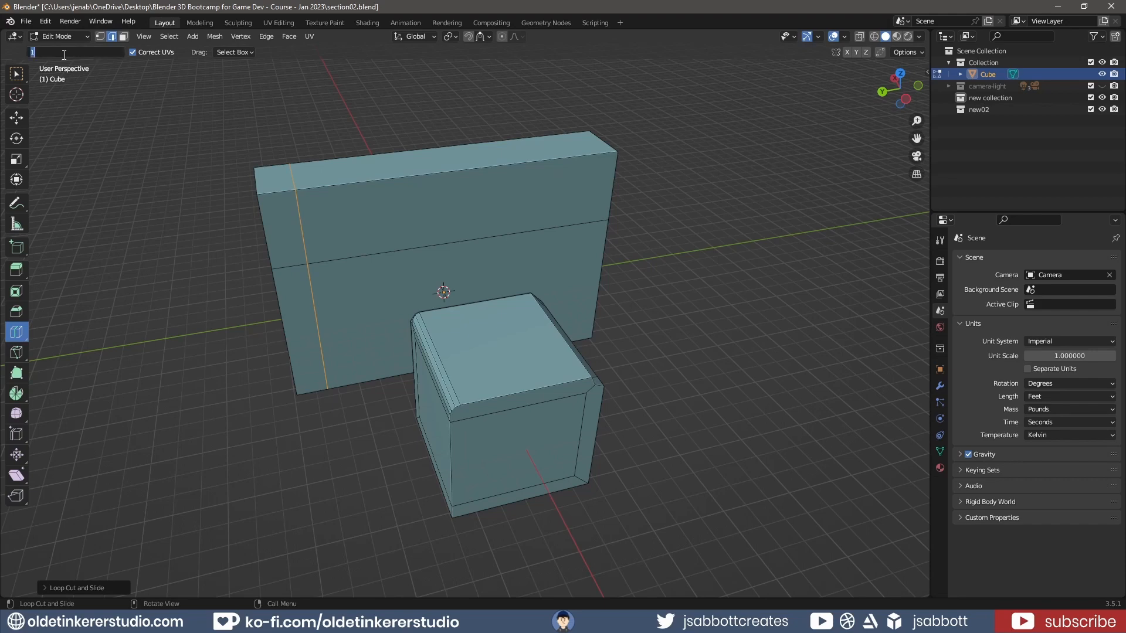
{"action": "type", "text": "3"}
{"action": "key", "text": "Return"}
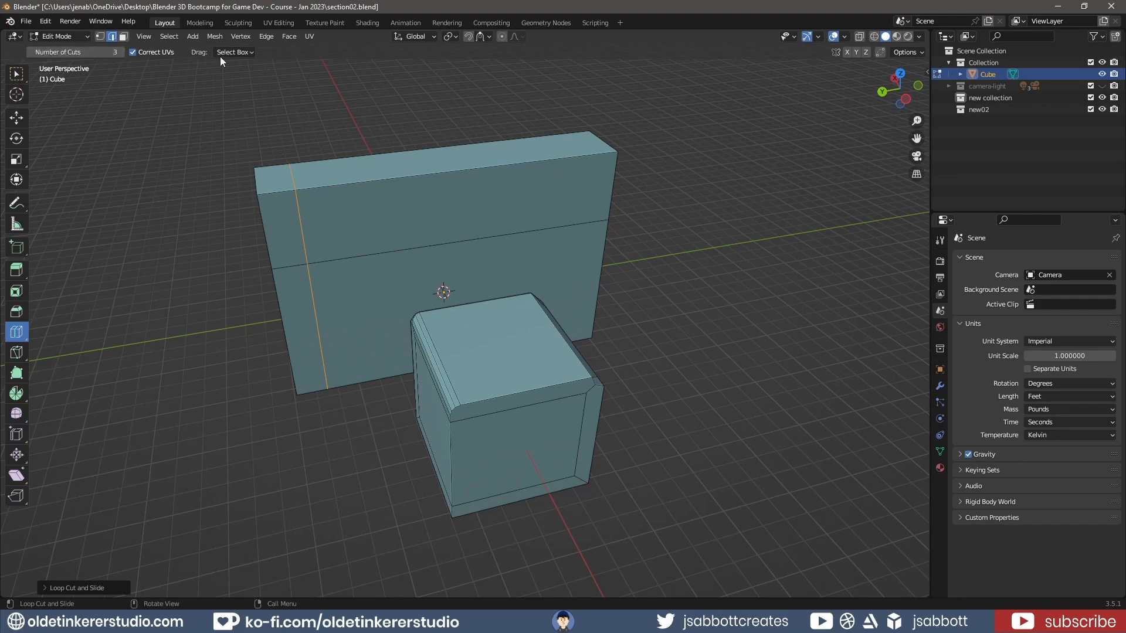
{"action": "left_click", "coordinate": [430, 175]}
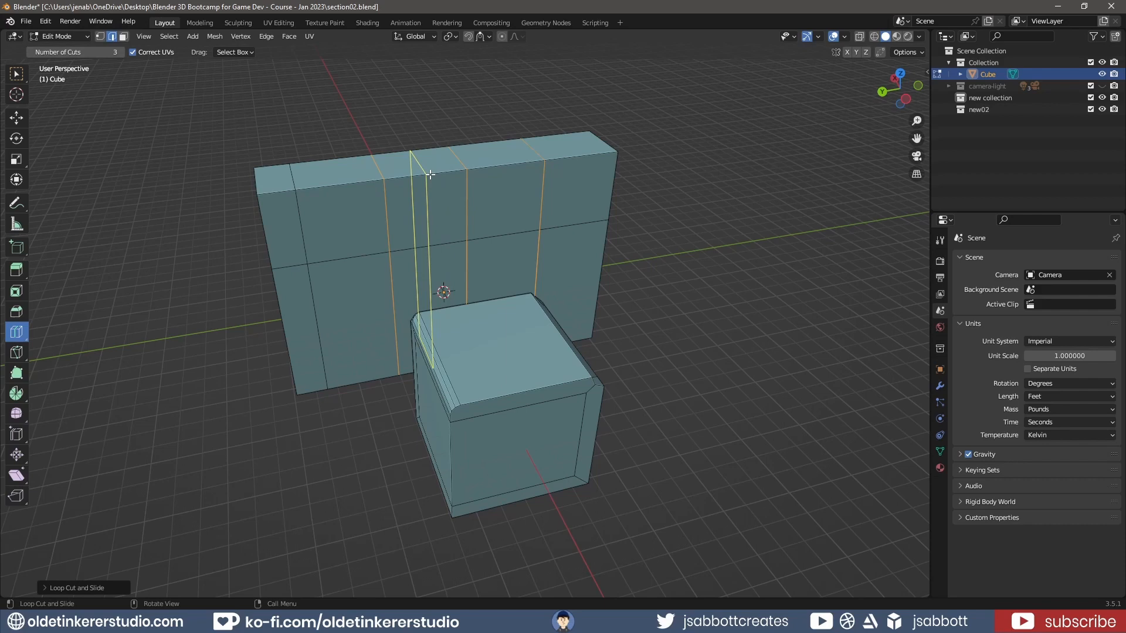
Knife-cut a diagonal across the slab's upper corner face, from the nearest loop cut's top vertex to the vertex on the outer edge
{"action": "middle_click_drag", "start_coordinate": [680, 306], "coordinate": [481, 317]}
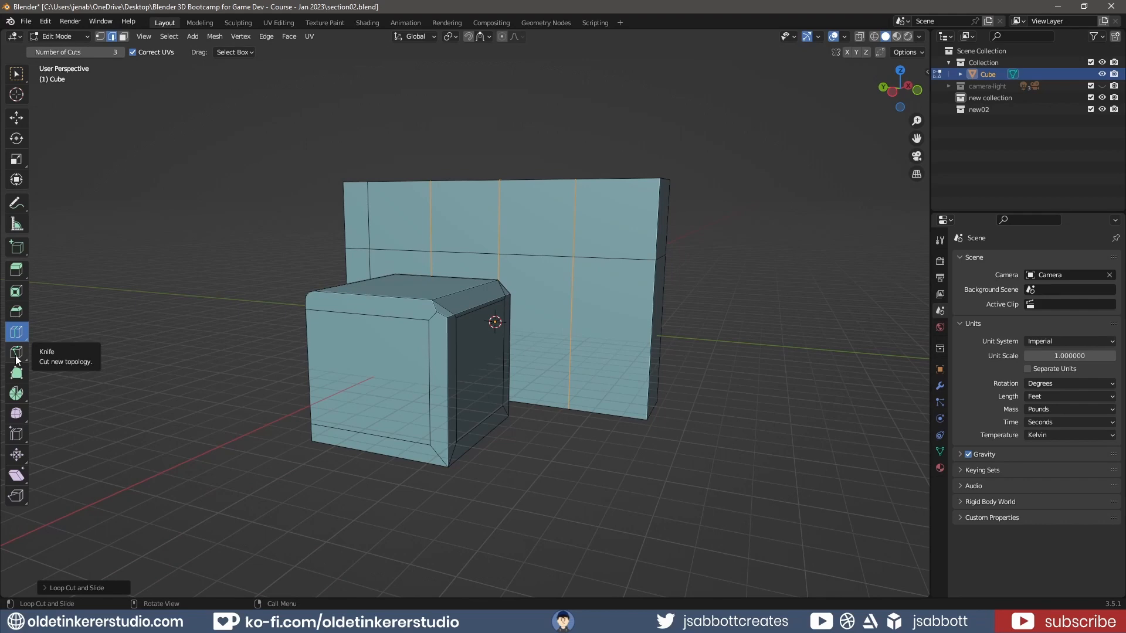
{"action": "left_click", "coordinate": [17, 353]}
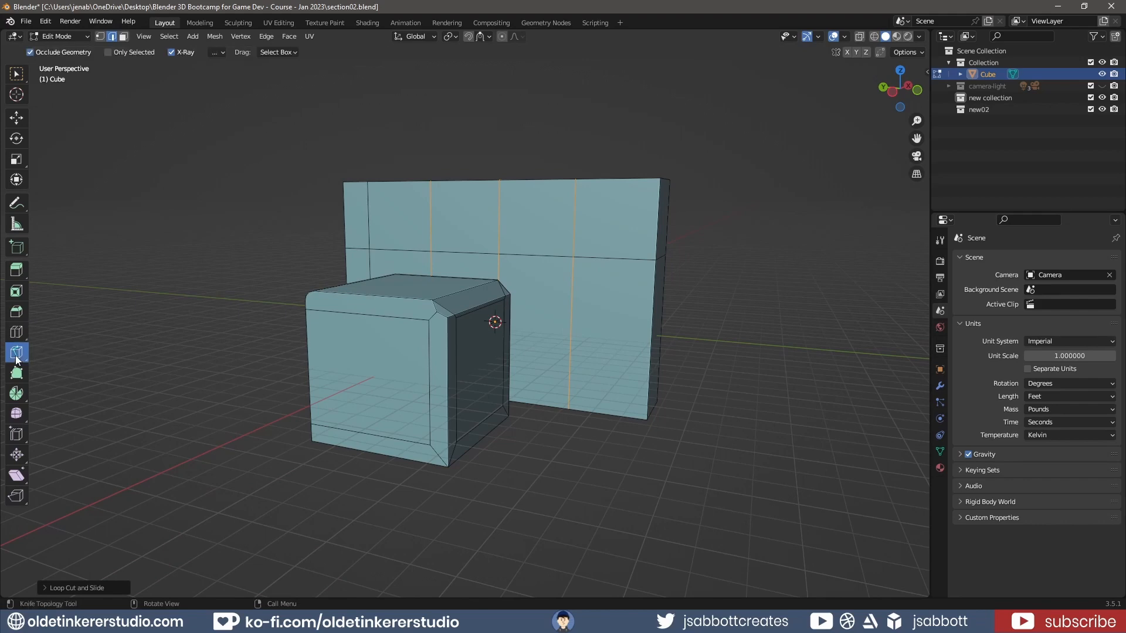
{"action": "left_click", "coordinate": [575, 177]}
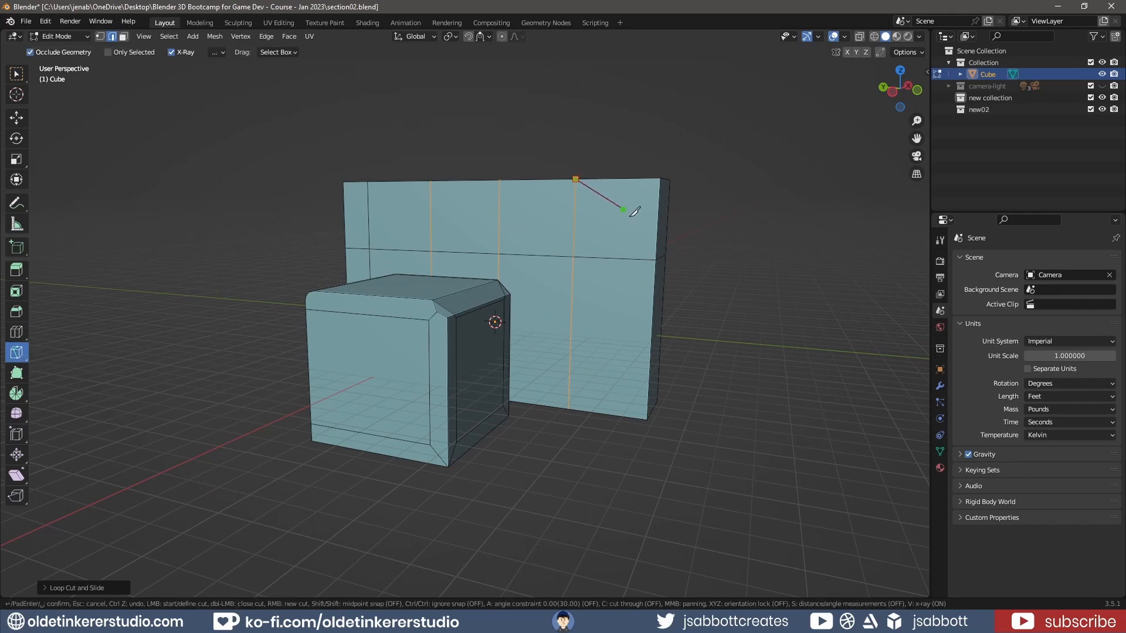
{"action": "left_click", "coordinate": [656, 259]}
{"action": "key", "text": "Return"}
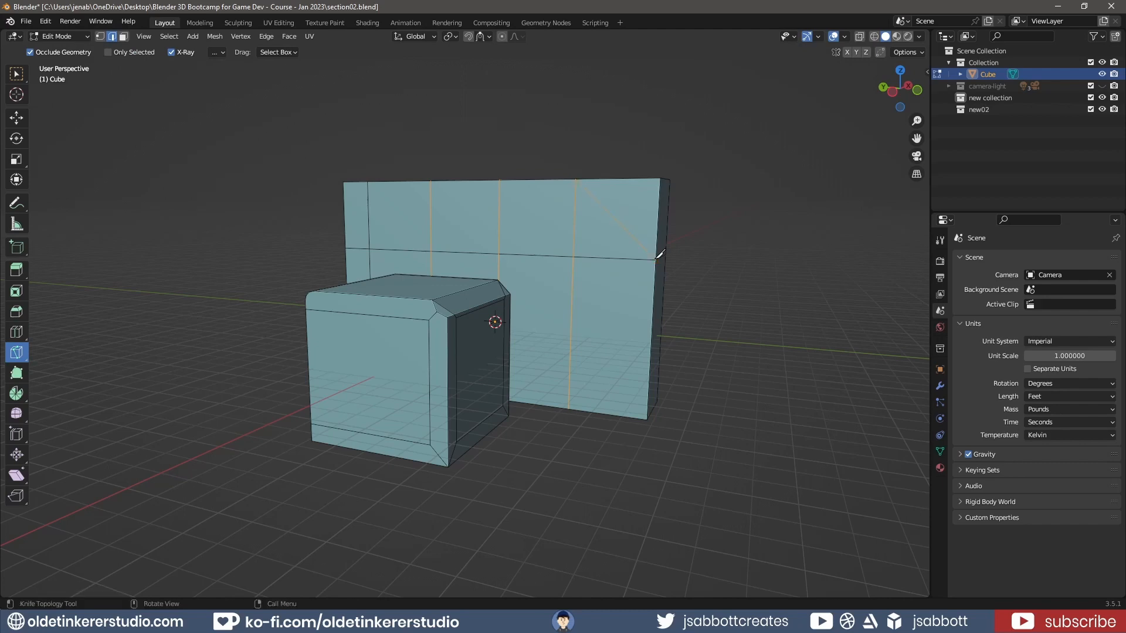
{"action": "left_click", "coordinate": [657, 255]}
{"action": "key", "text": "Return"}
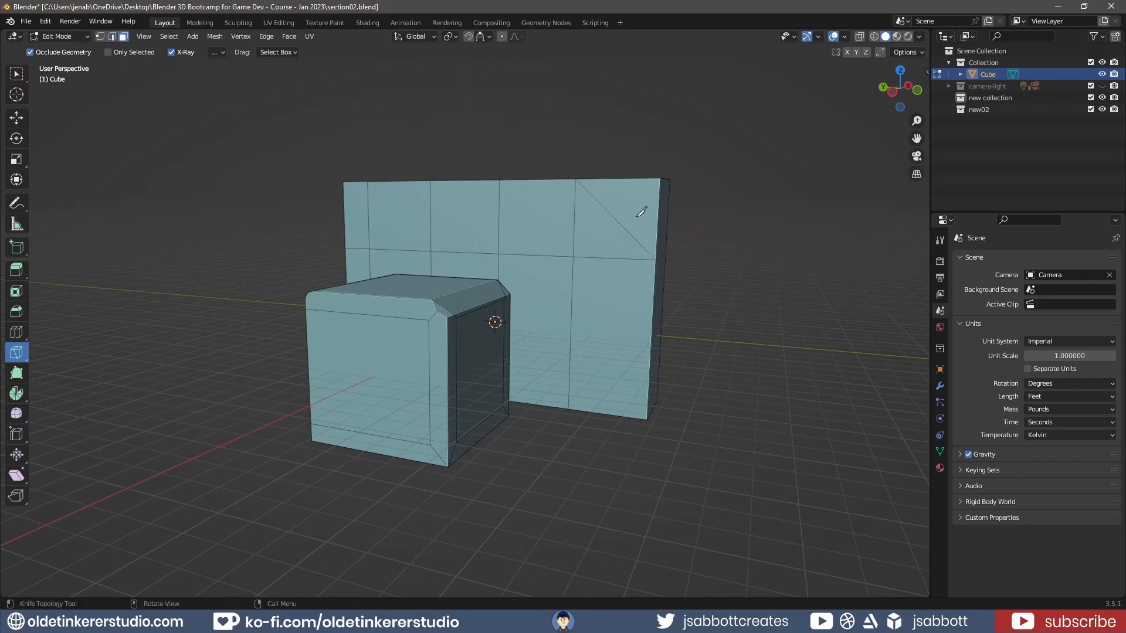
Select the two triangular faces at the slab's upper corner one at a time to check the split
{"action": "left_click", "coordinate": [16, 73]}
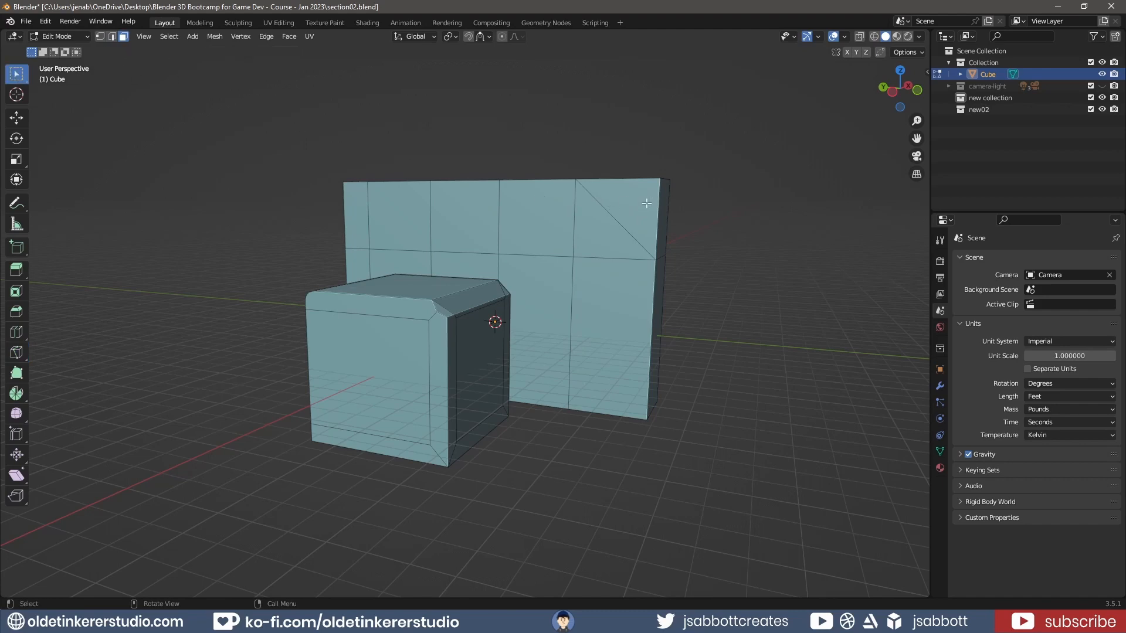
{"action": "left_click", "coordinate": [646, 203]}
{"action": "left_click", "coordinate": [597, 225]}
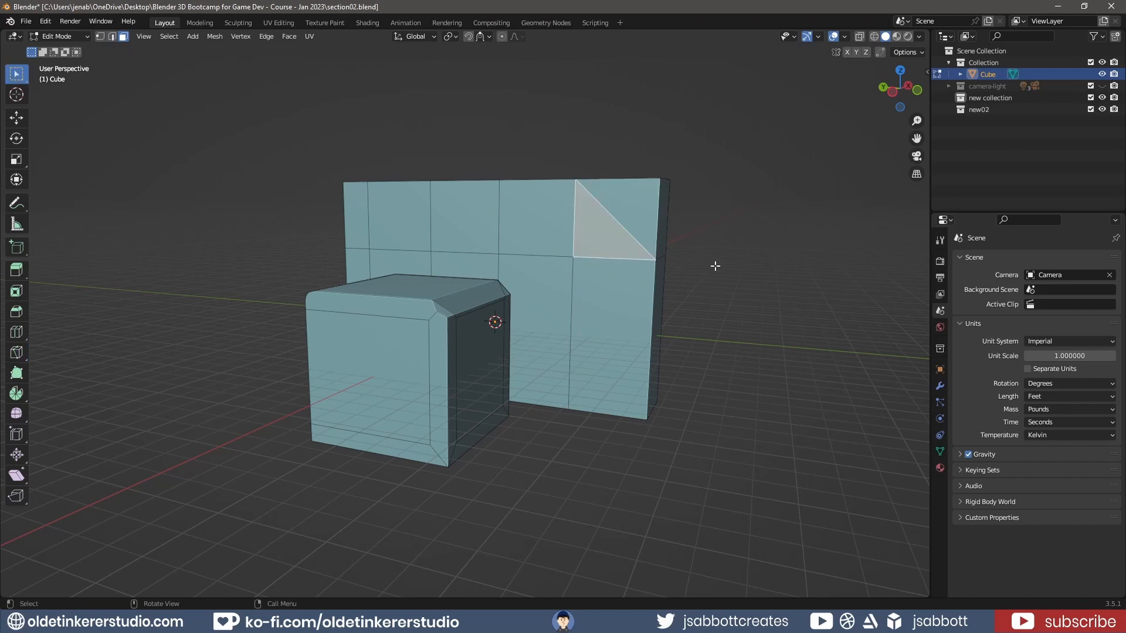
Select the whole mesh and bisect it along a diagonal line running from the slab's upper corner down to its lower edge
{"action": "left_click", "coordinate": [22, 357]}
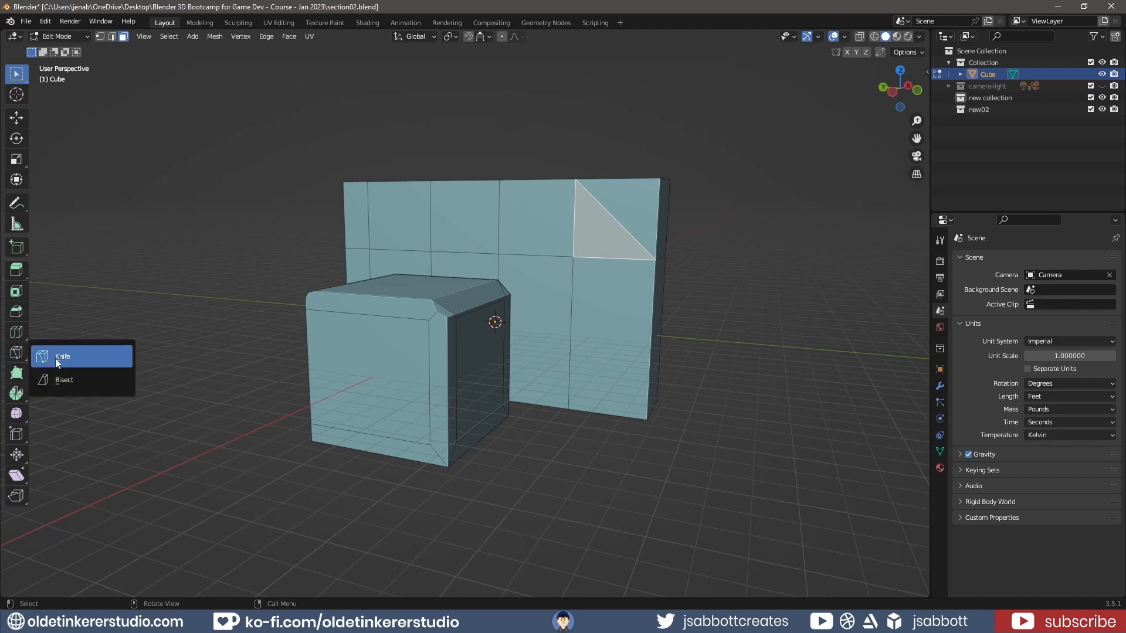
{"action": "left_click", "coordinate": [70, 383]}
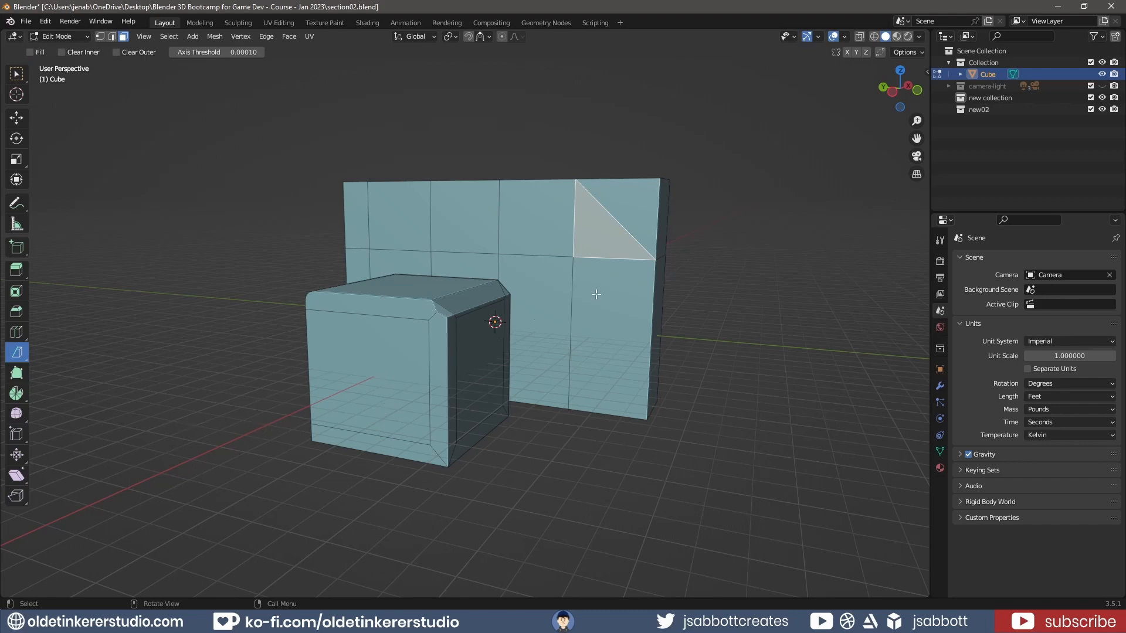
{"action": "key", "text": "a"}
{"action": "middle_click_drag", "start_coordinate": [746, 274], "coordinate": [565, 316]}
{"action": "scroll", "coordinate": [600, 344], "scroll_direction": "down", "scroll_amount": 4}
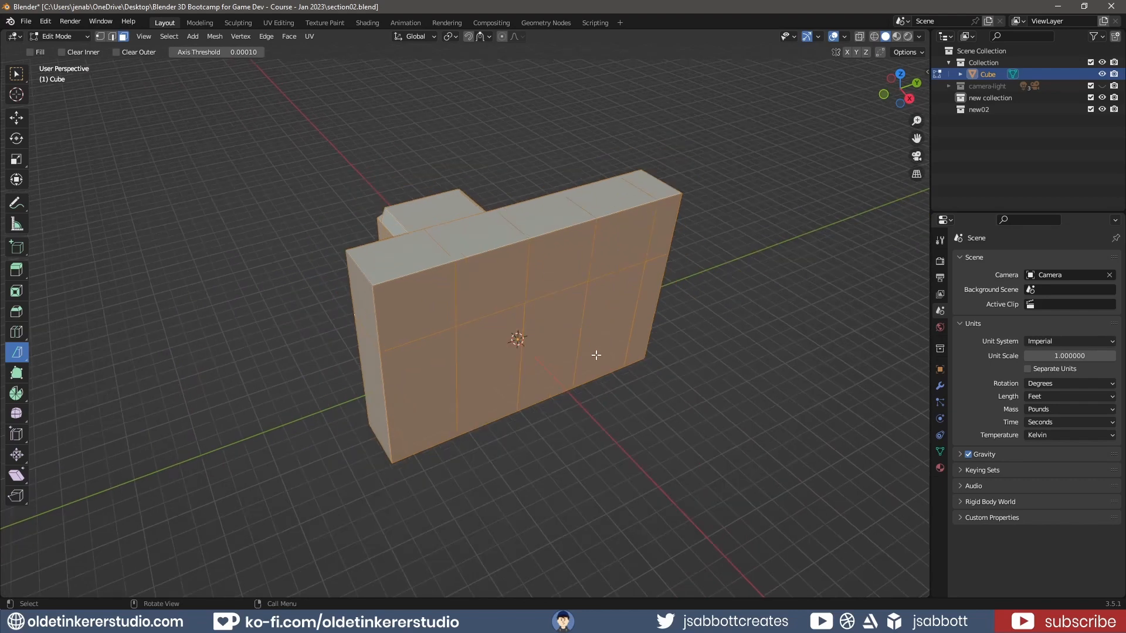
{"action": "left_click_drag", "start_coordinate": [331, 253], "coordinate": [537, 369]}
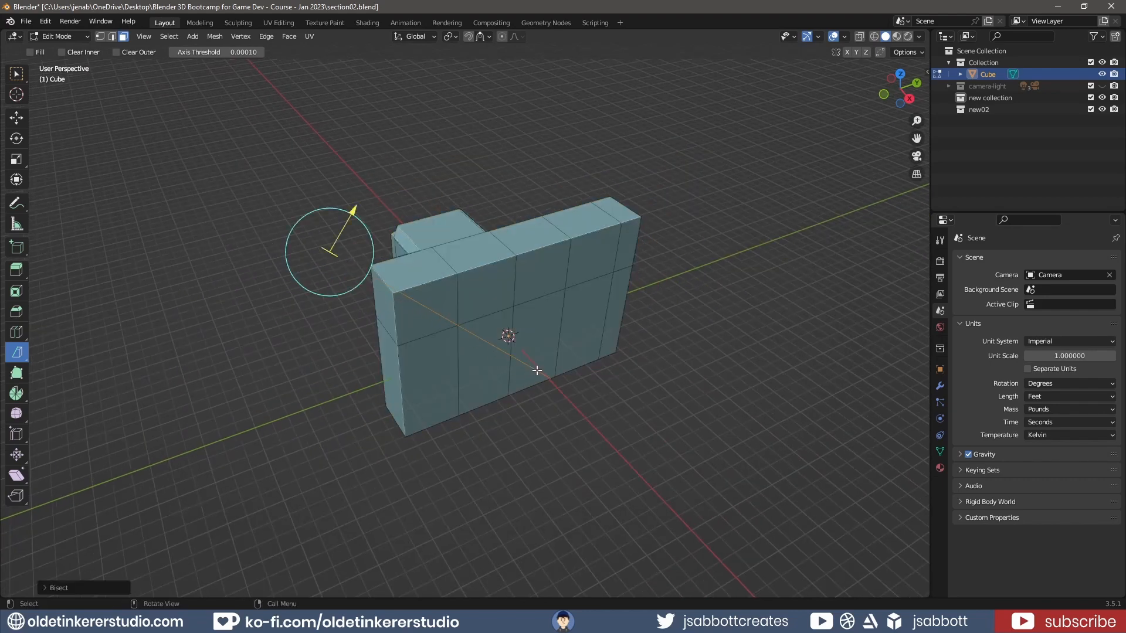
Turn on Clear Inner for the bisect to remove the slab's geometry below the cut
{"action": "left_click", "coordinate": [44, 588]}
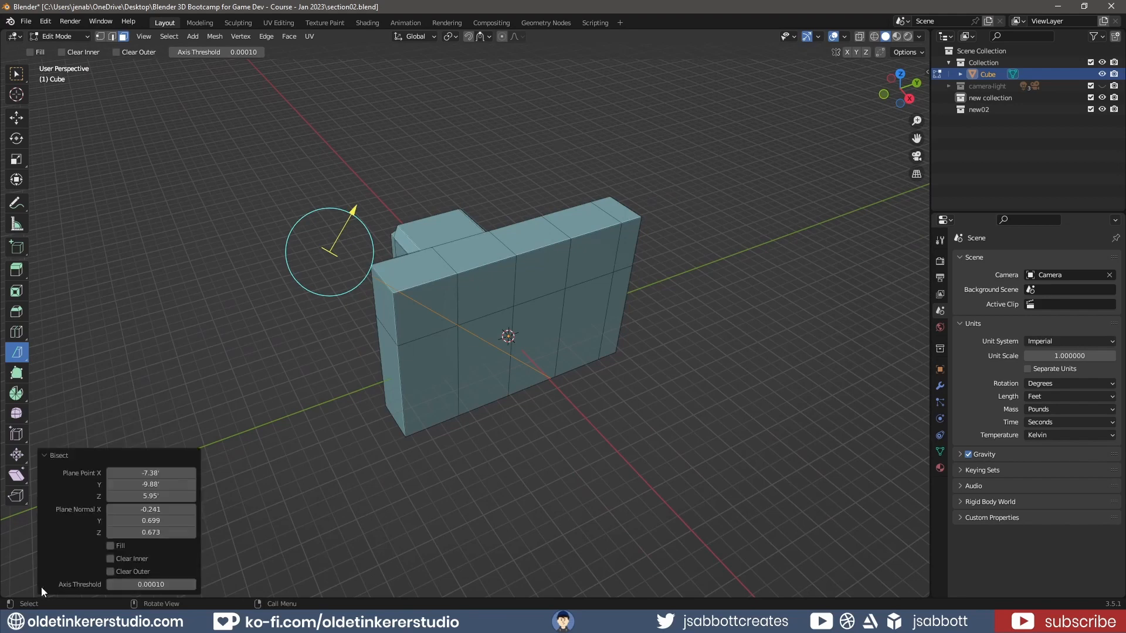
{"action": "left_click", "coordinate": [111, 559]}
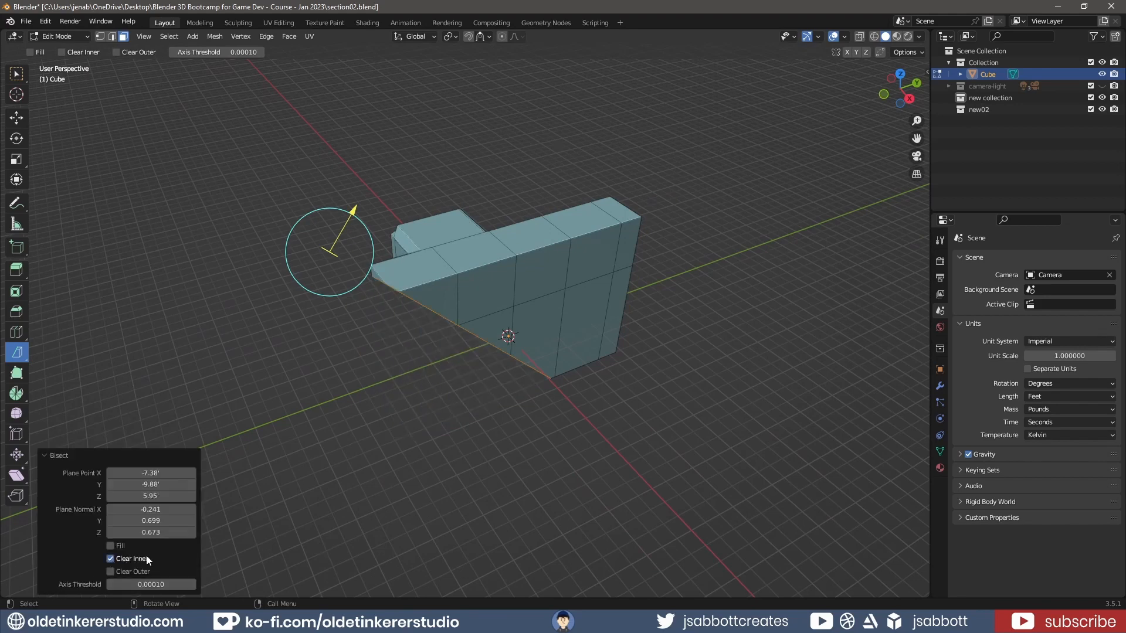
{"action": "left_click", "coordinate": [46, 454]}
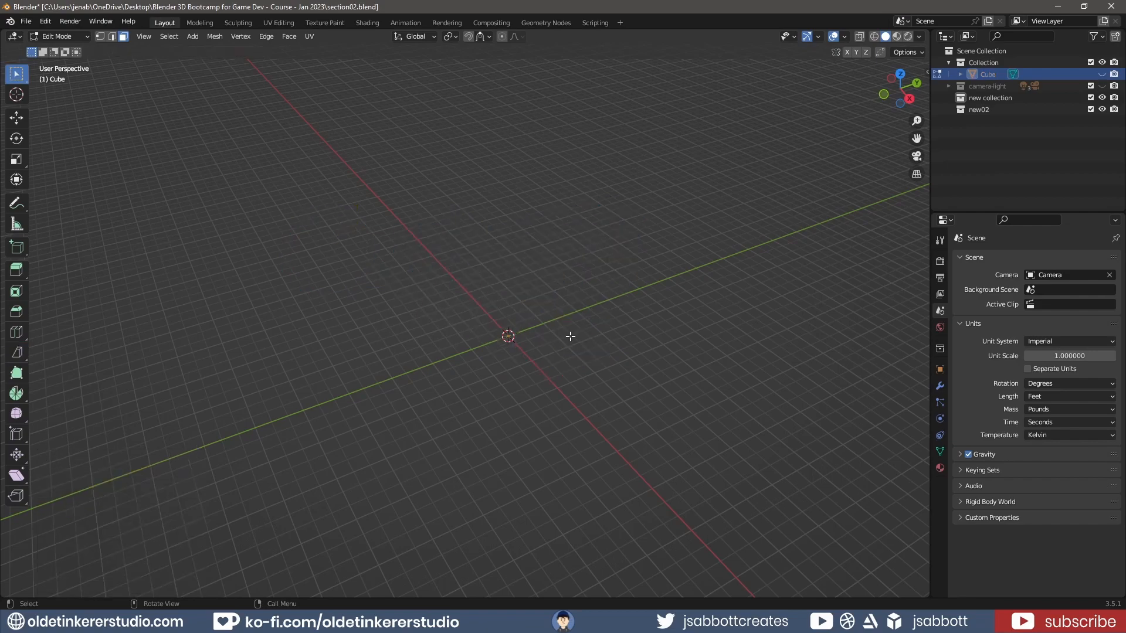
Switch to front view and Object Mode, and add a UV sphere at the world origin
{"action": "key", "text": "KP_1"}
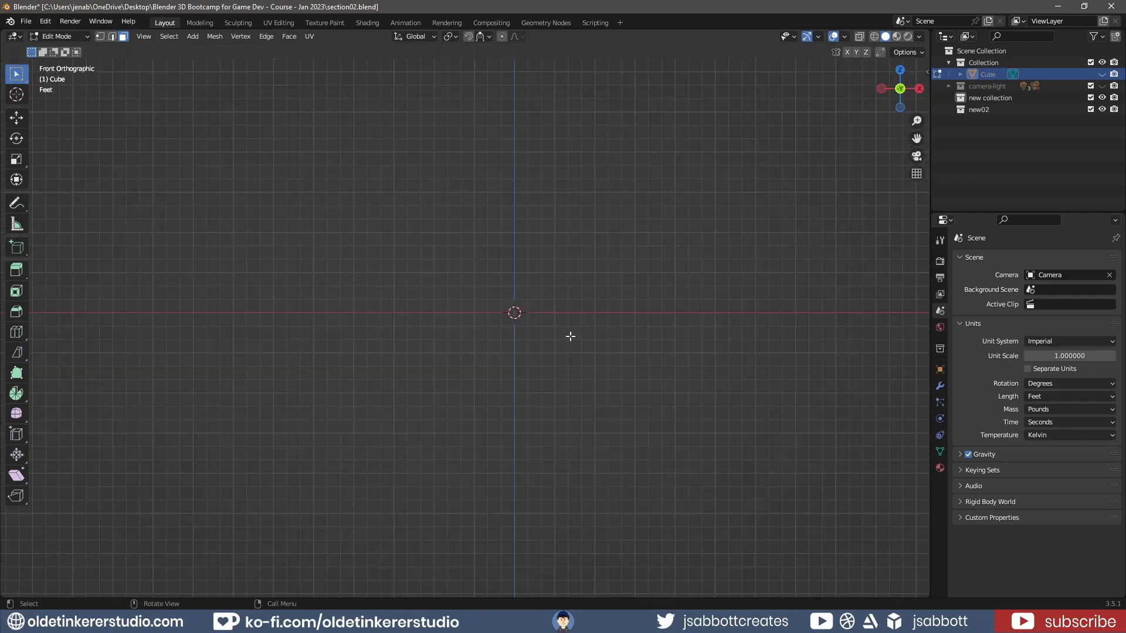
{"action": "key", "text": "Tab"}
{"action": "key", "text": "shift+a"}
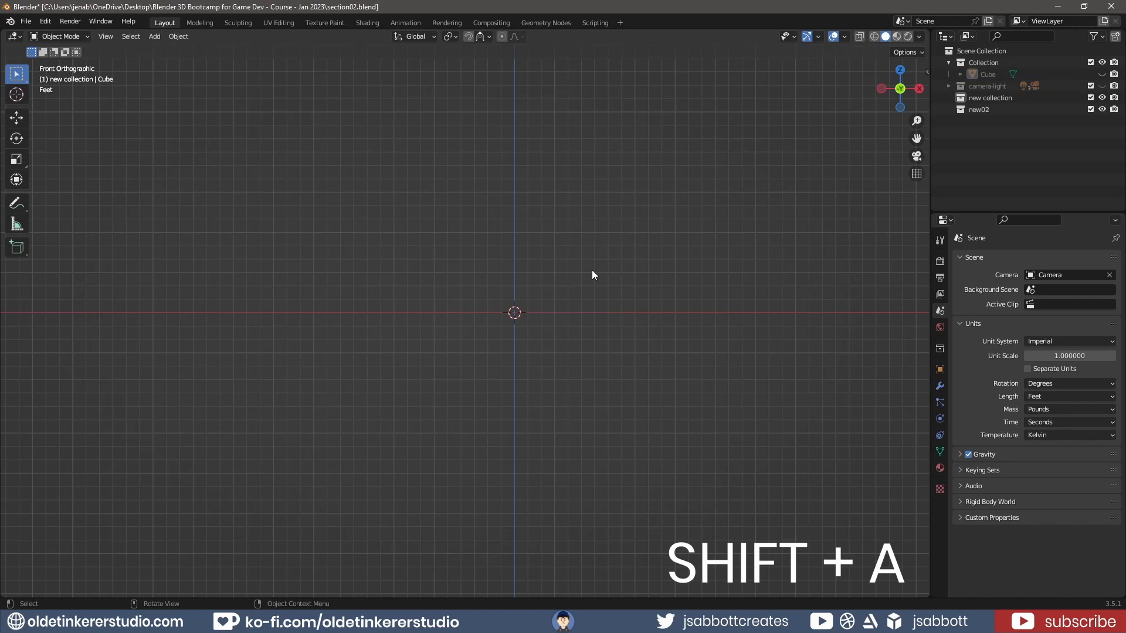
{"action": "mouse_move", "coordinate": [592, 271]}
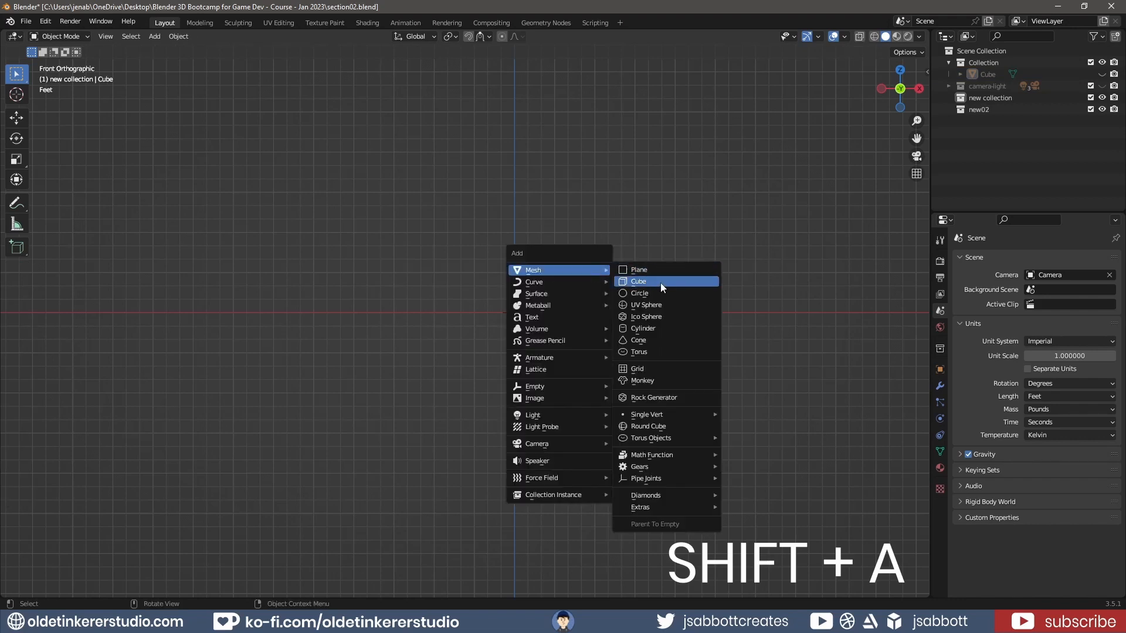
{"action": "left_click", "coordinate": [660, 306]}
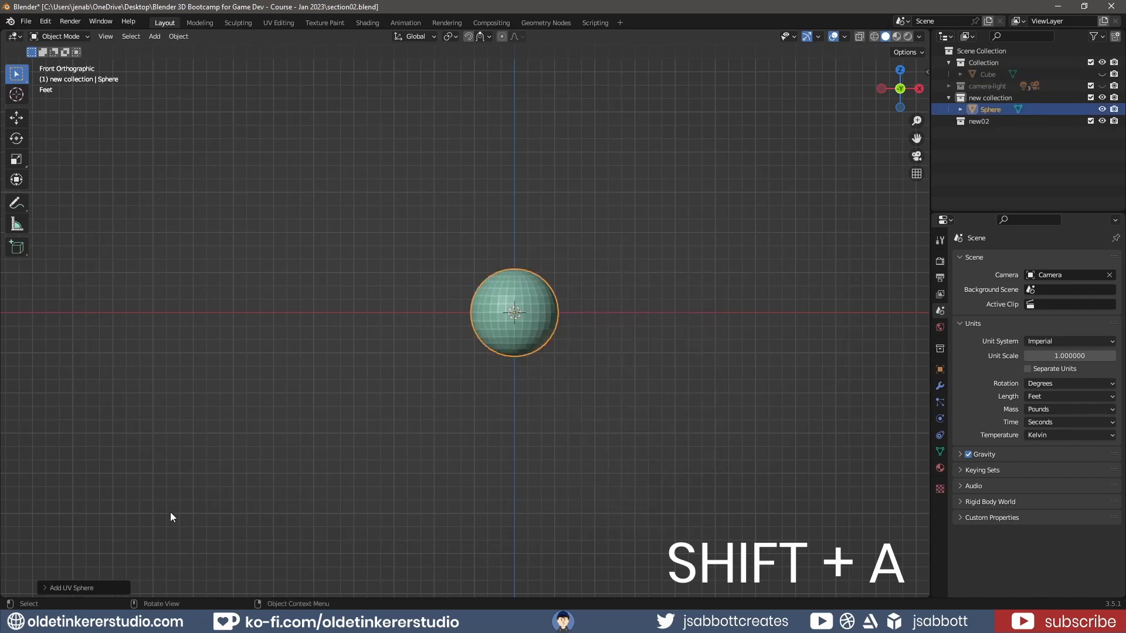
Set the UV sphere to 16 segments and 8 rings, and deselect it
{"action": "left_click", "coordinate": [44, 588]}
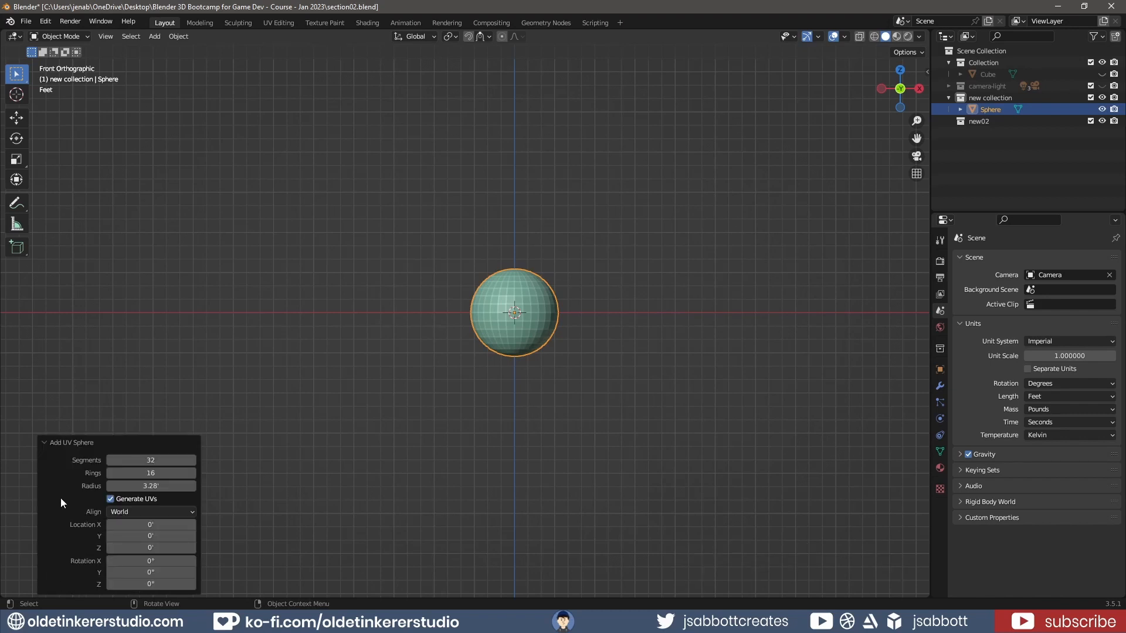
{"action": "left_click", "coordinate": [148, 460]}
{"action": "type", "text": "16"}
{"action": "key", "text": "Tab"}
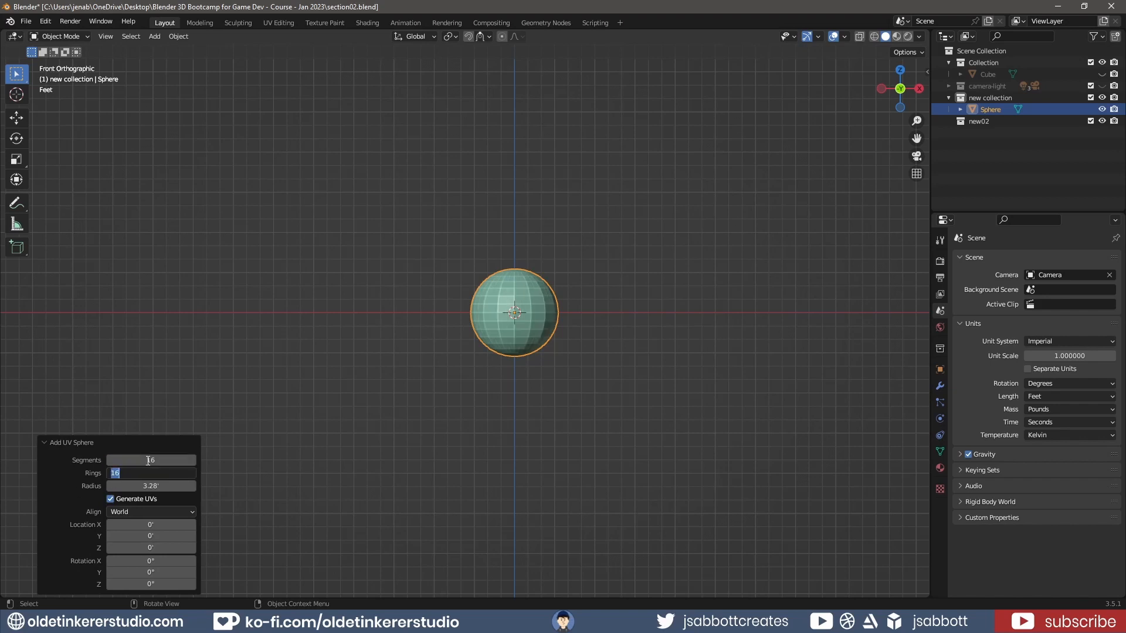
{"action": "type", "text": "8"}
{"action": "key", "text": "Tab"}
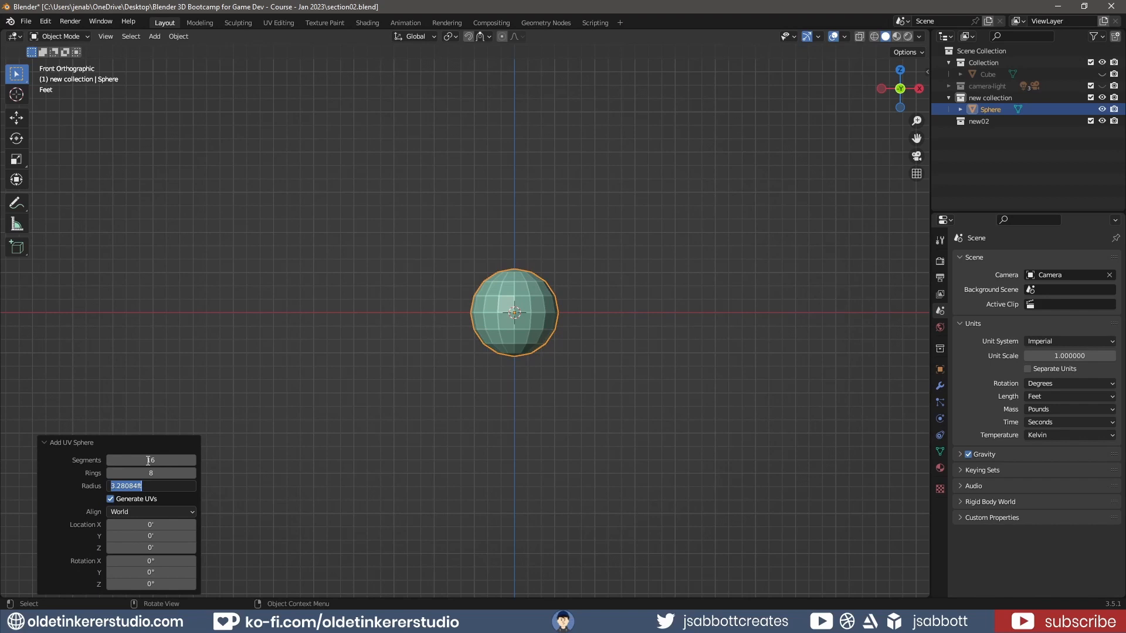
{"action": "key", "text": "Return"}
{"action": "left_click", "coordinate": [616, 387]}
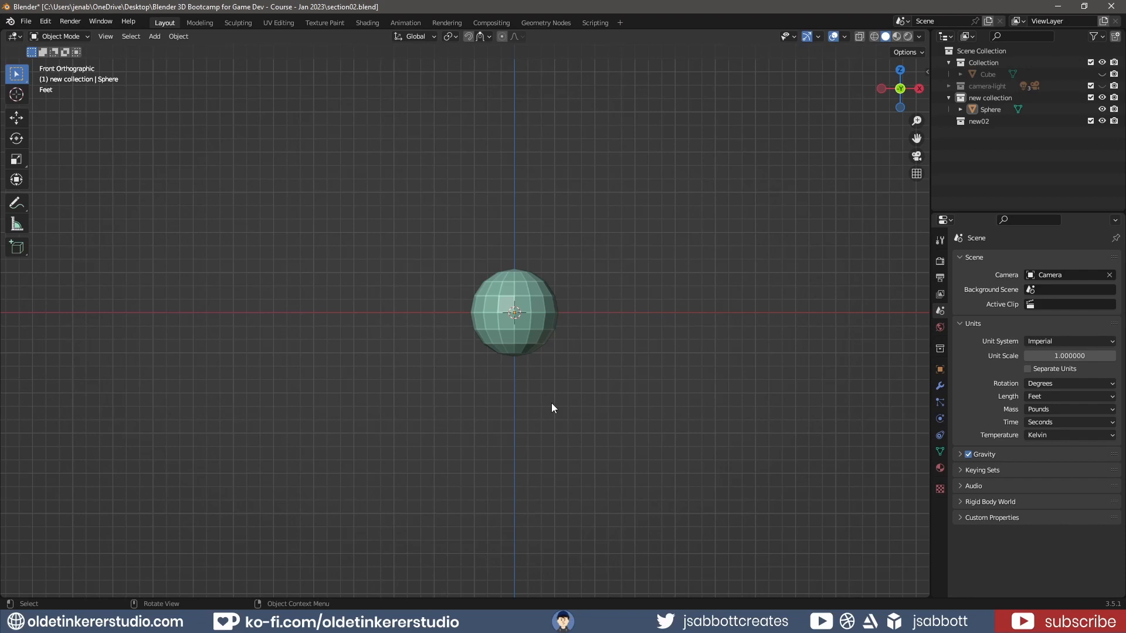
Select the sphere and add an Array modifier to it
{"action": "key", "text": "a"}
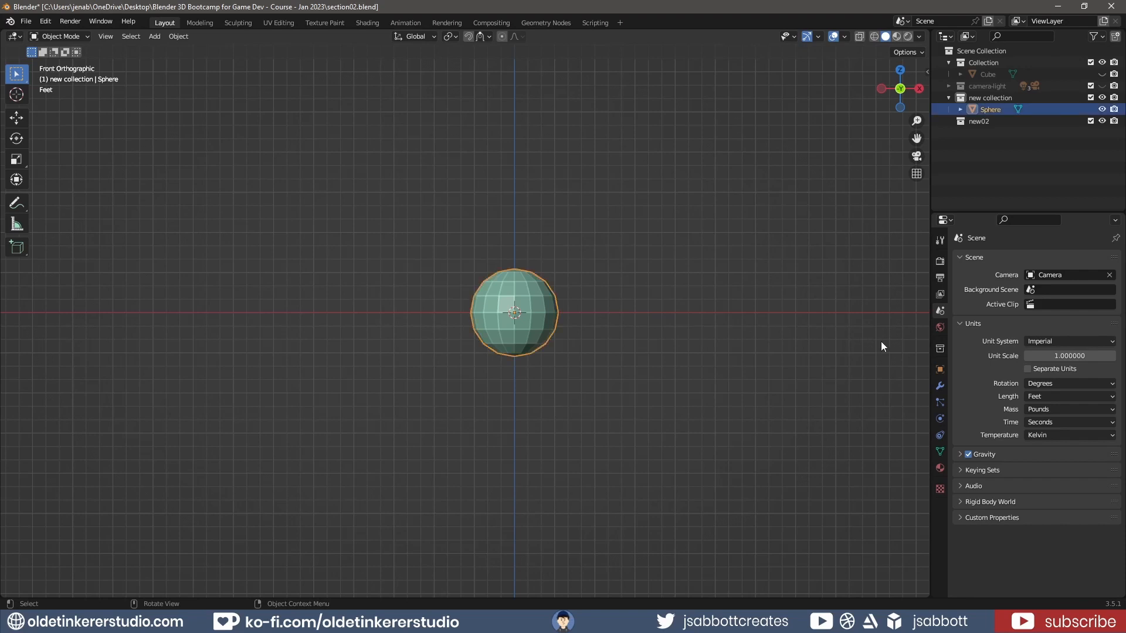
{"action": "left_click", "coordinate": [939, 386]}
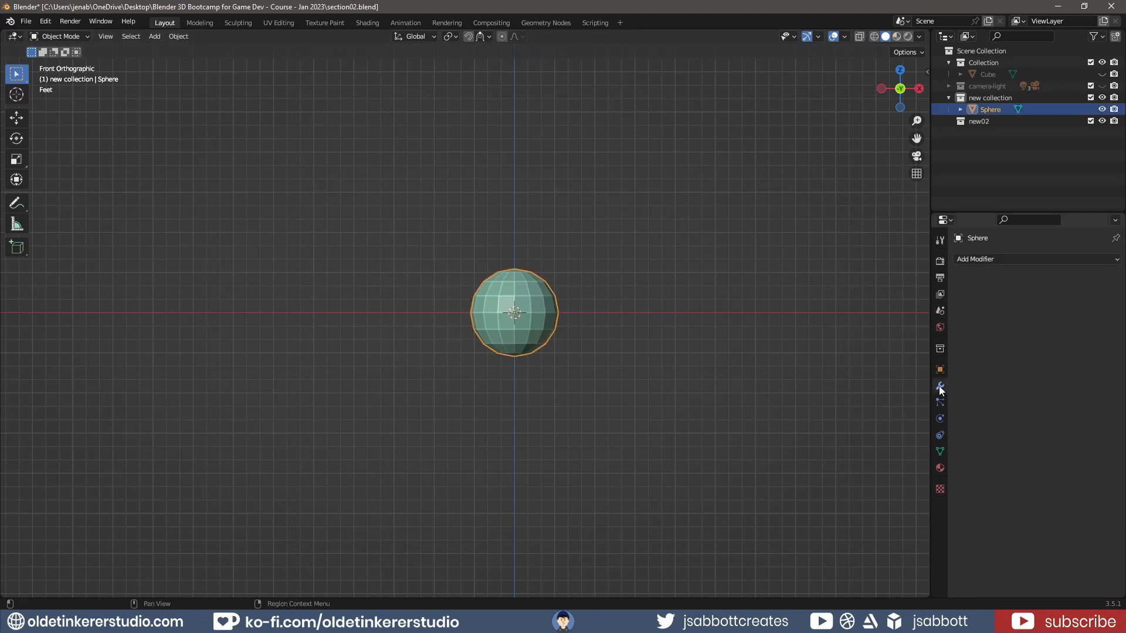
{"action": "left_click", "coordinate": [994, 260]}
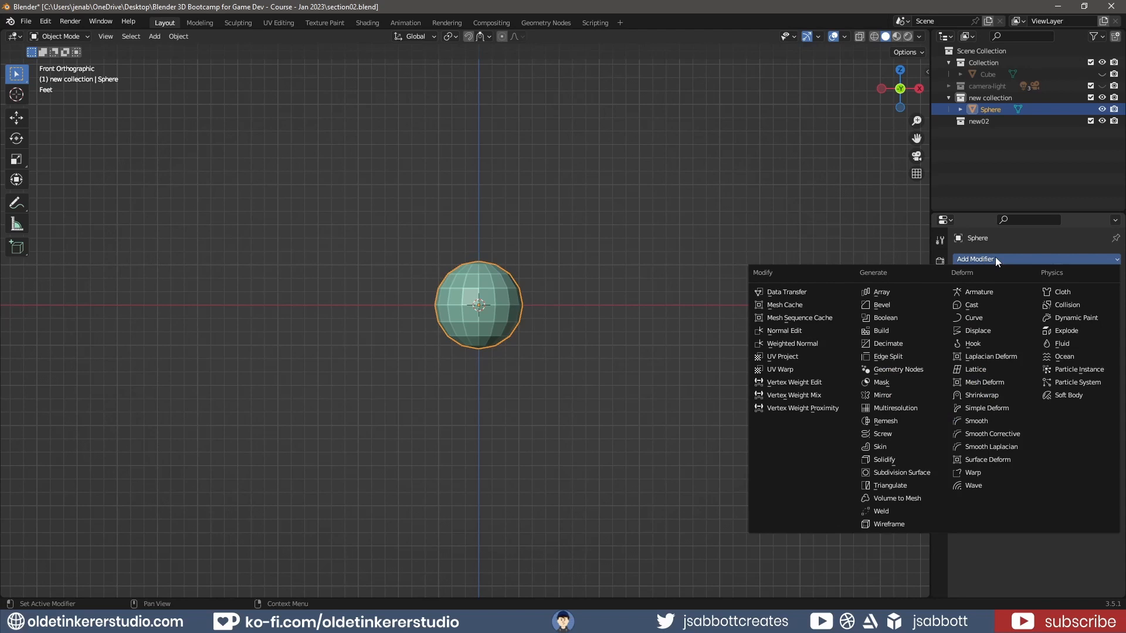
{"action": "left_click", "coordinate": [921, 292]}
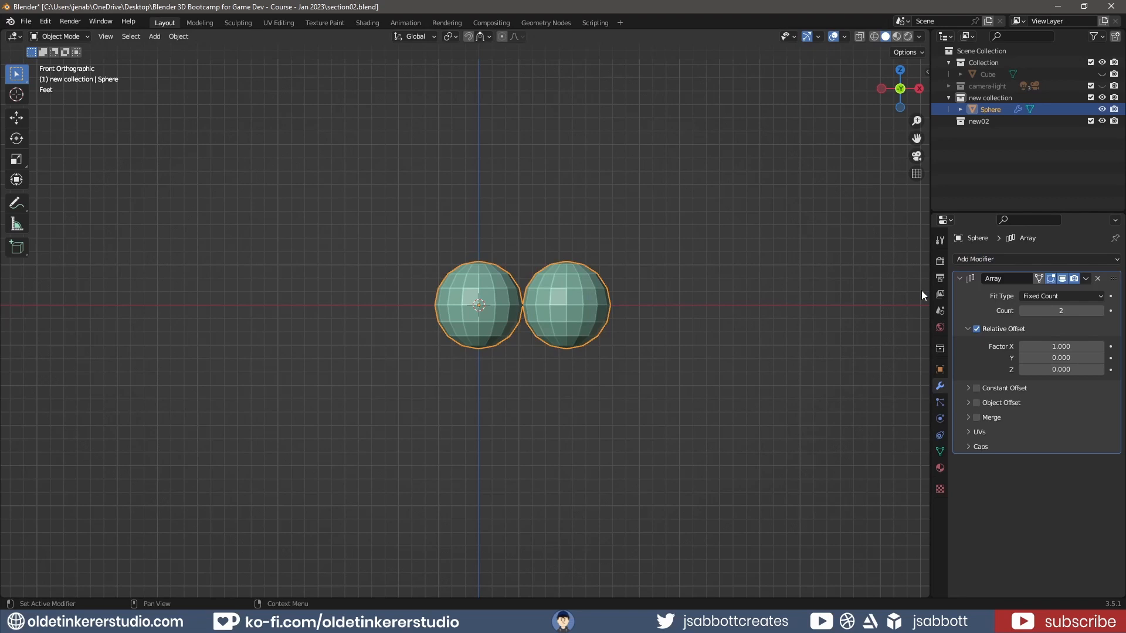
Set the sphere's array count to 4 and its relative offset factor X to 1.2
{"action": "left_click", "coordinate": [1104, 310]}
{"action": "left_click", "coordinate": [1104, 311]}
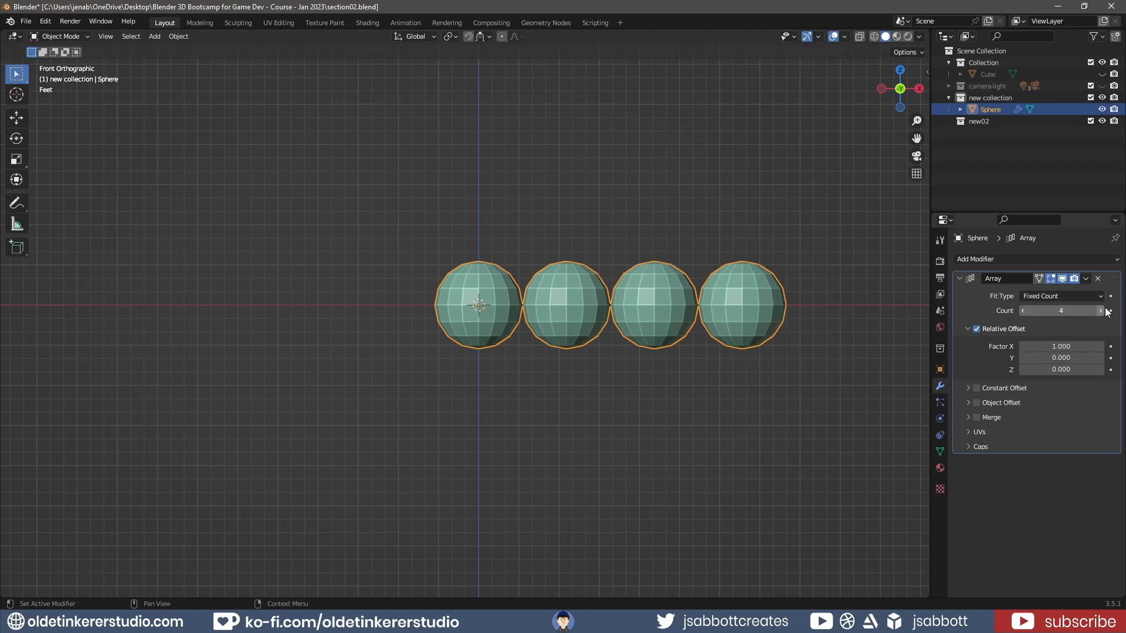
{"action": "left_click", "coordinate": [1100, 348]}
{"action": "left_click", "coordinate": [1100, 348]}
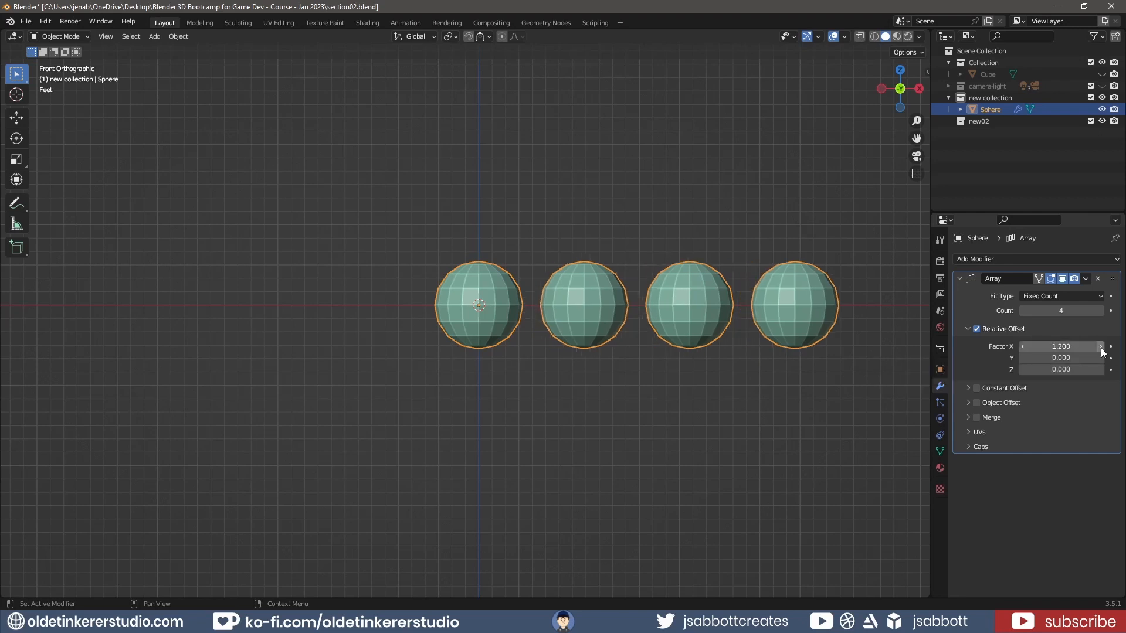
Scale the arrayed sphere down uniformly to about 0.564
{"action": "key", "text": "s"}
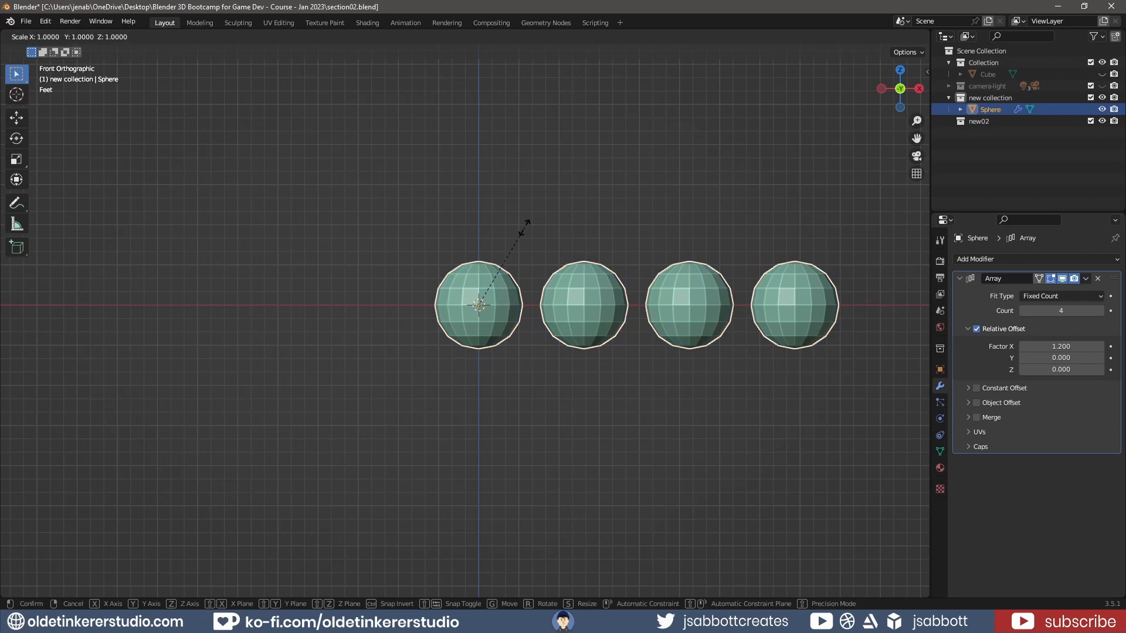
{"action": "left_click", "coordinate": [506, 261]}
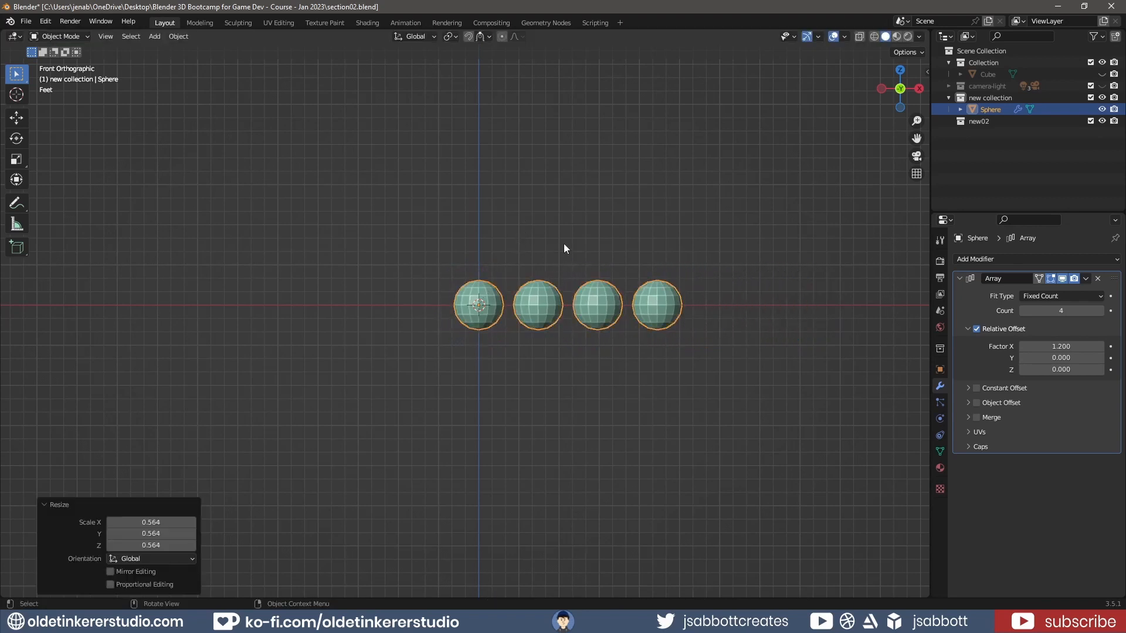
{"action": "left_click", "coordinate": [42, 504]}
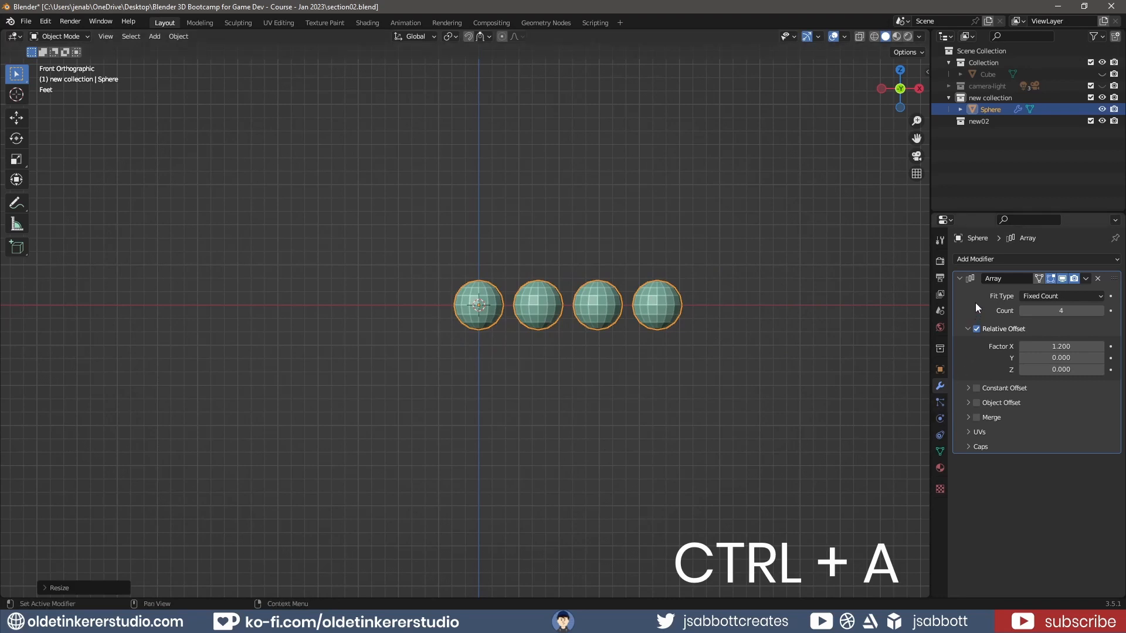
Apply the Array modifier to the sphere, undo it once, and apply it again from the modifier's own options
{"action": "key", "text": "ctrl+a"}
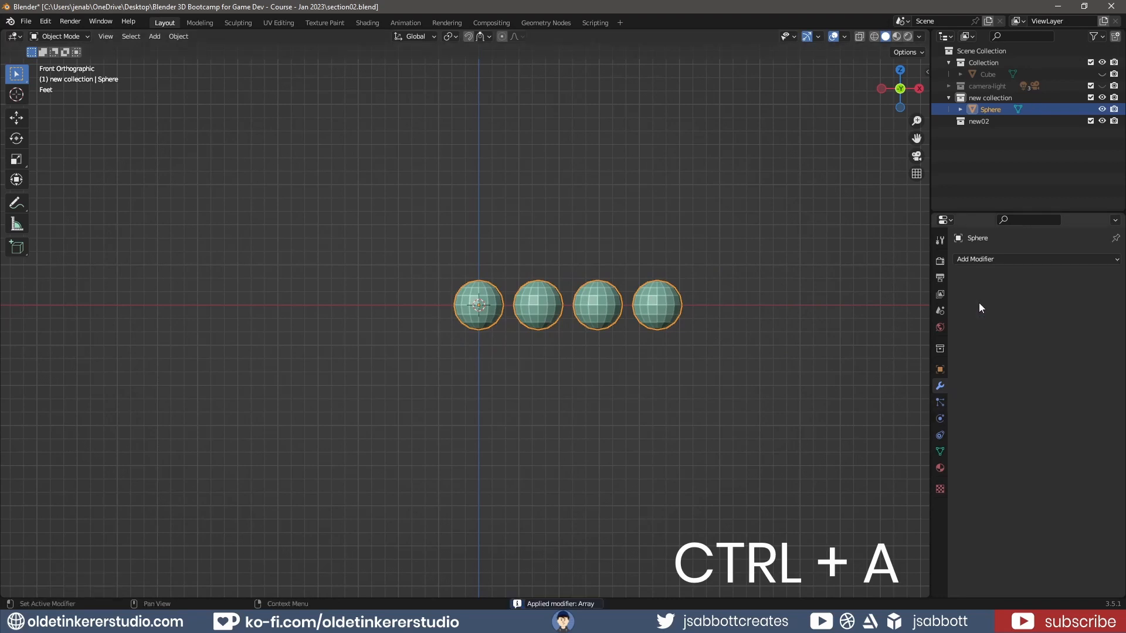
{"action": "key", "text": "ctrl+z"}
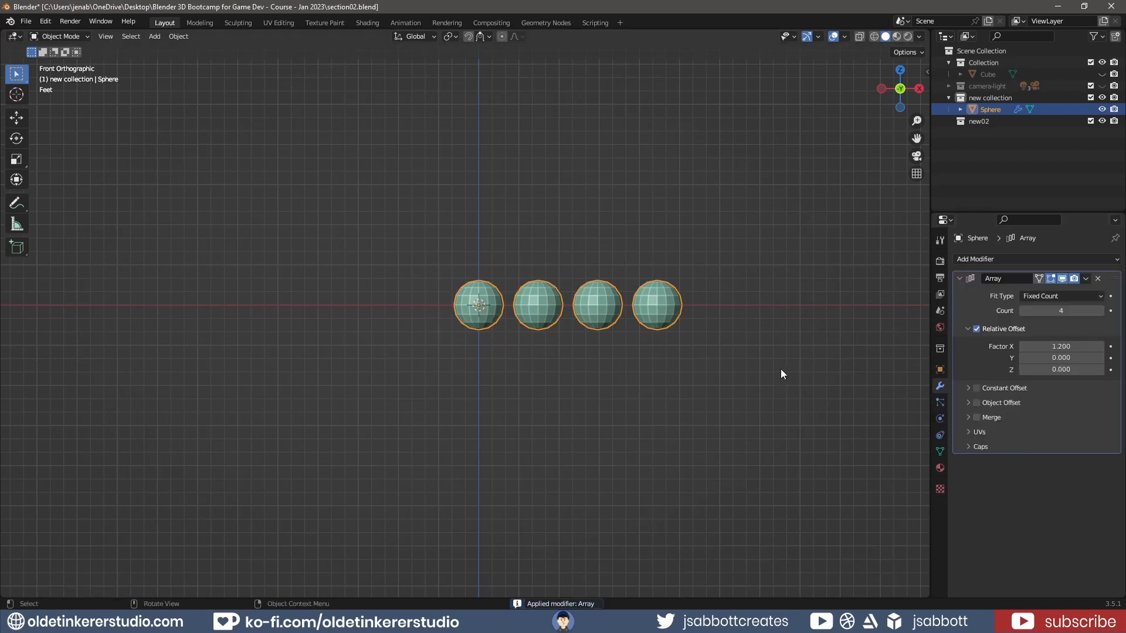
{"action": "left_click", "coordinate": [1086, 279]}
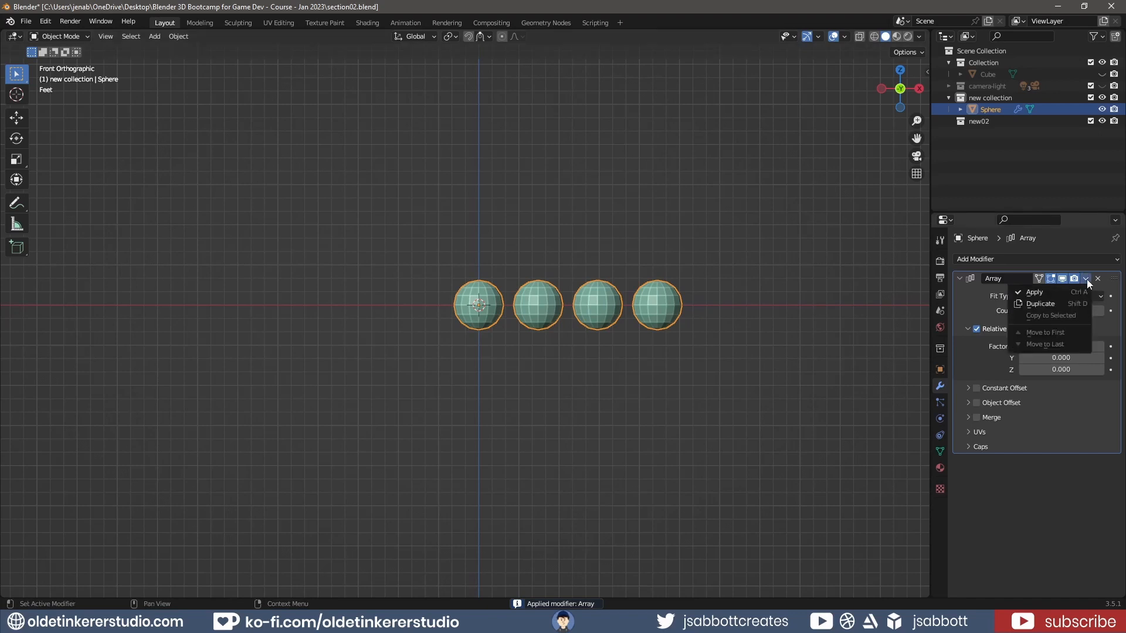
{"action": "left_click", "coordinate": [1047, 295]}
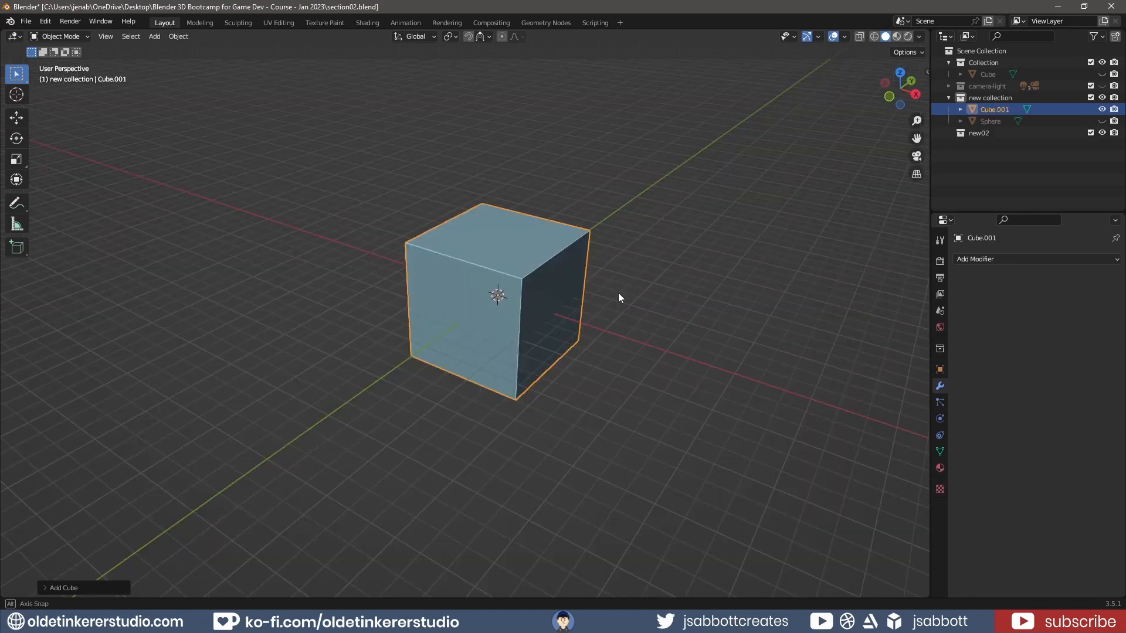
Add an edge Bevel modifier to Cube.001 with an amount of about 0.268' and increase its segments in two increments
{"action": "left_click", "coordinate": [983, 261]}
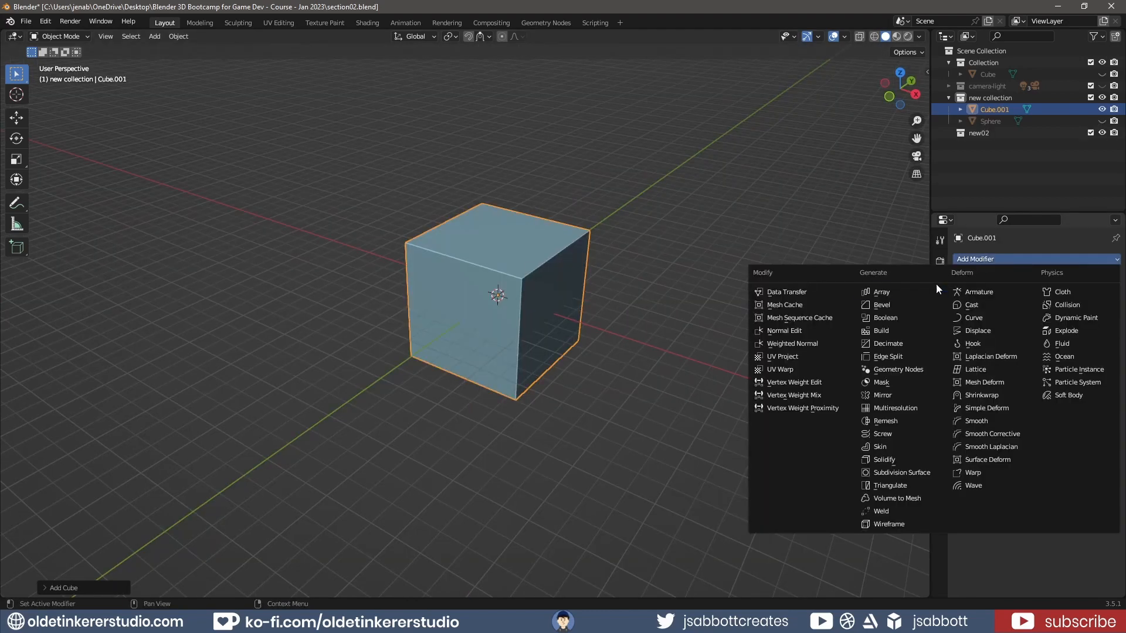
{"action": "left_click", "coordinate": [912, 303]}
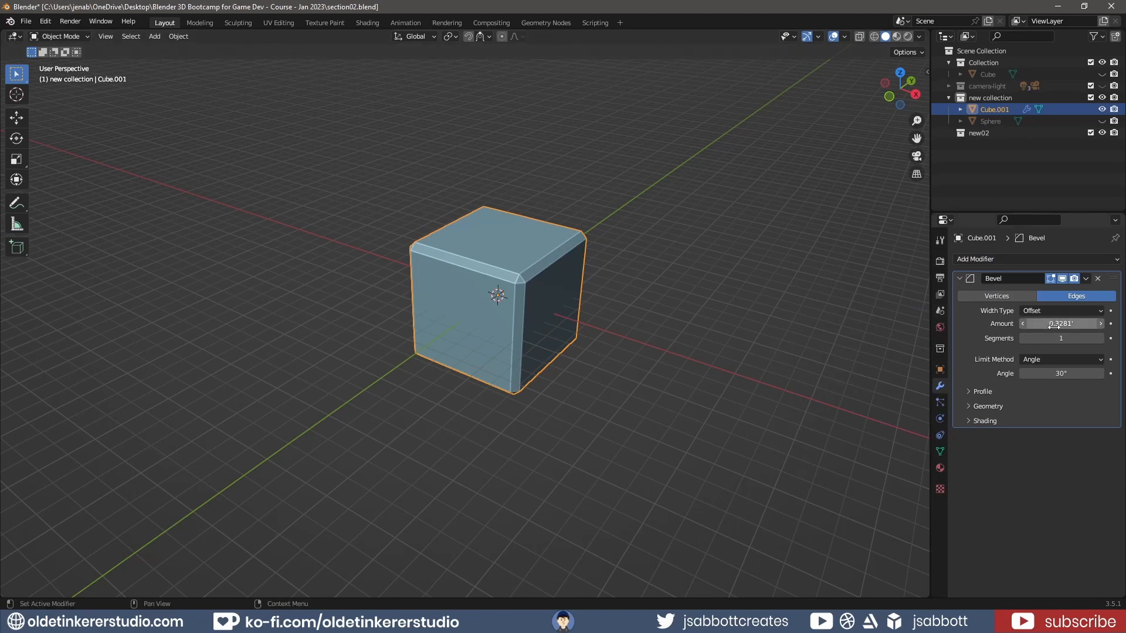
{"action": "left_click_drag", "start_coordinate": [1055, 324], "coordinate": [1053, 325]}
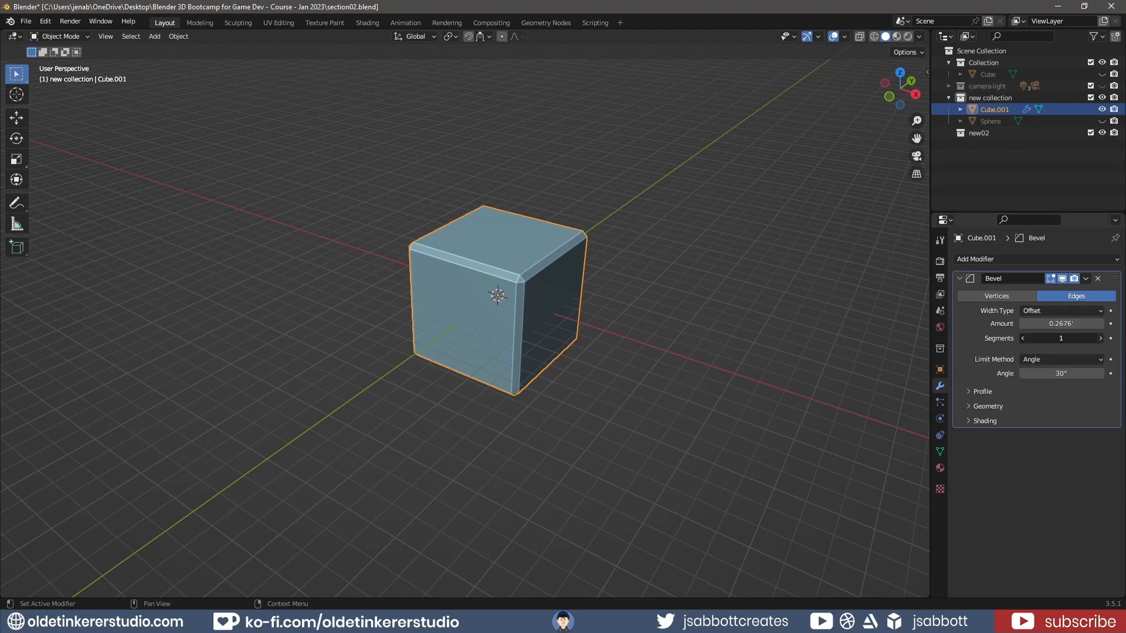
{"action": "left_click", "coordinate": [1100, 338]}
{"action": "left_click", "coordinate": [1100, 338]}
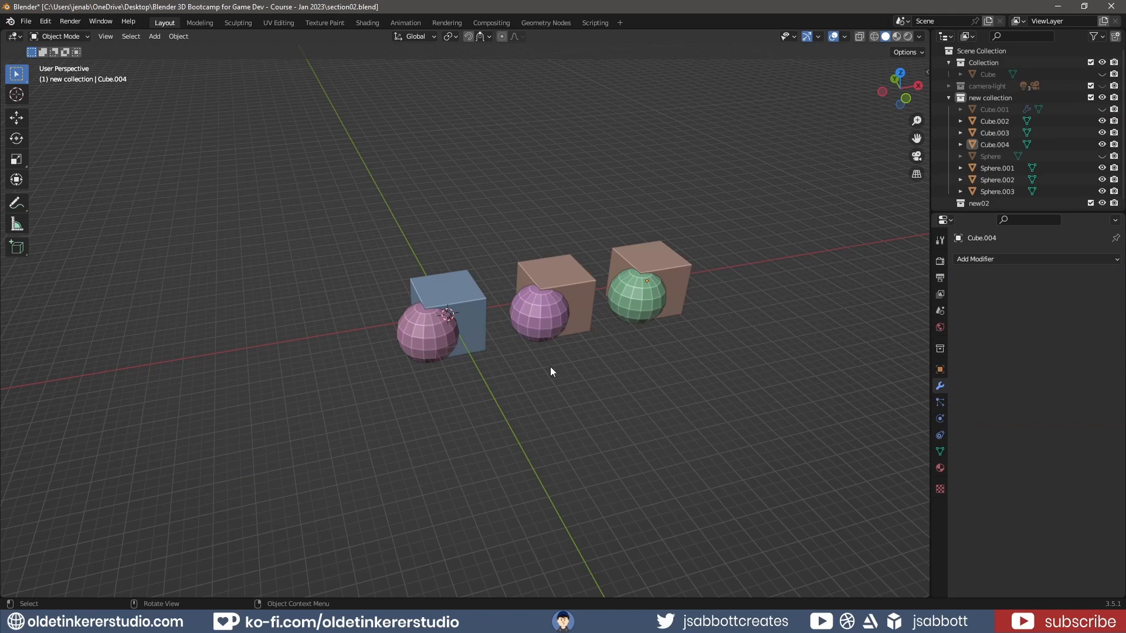
Add a Boolean modifier in Difference mode to the blue cube, Cube.002, with Sphere.001 as the operand object
{"action": "left_click", "coordinate": [475, 319]}
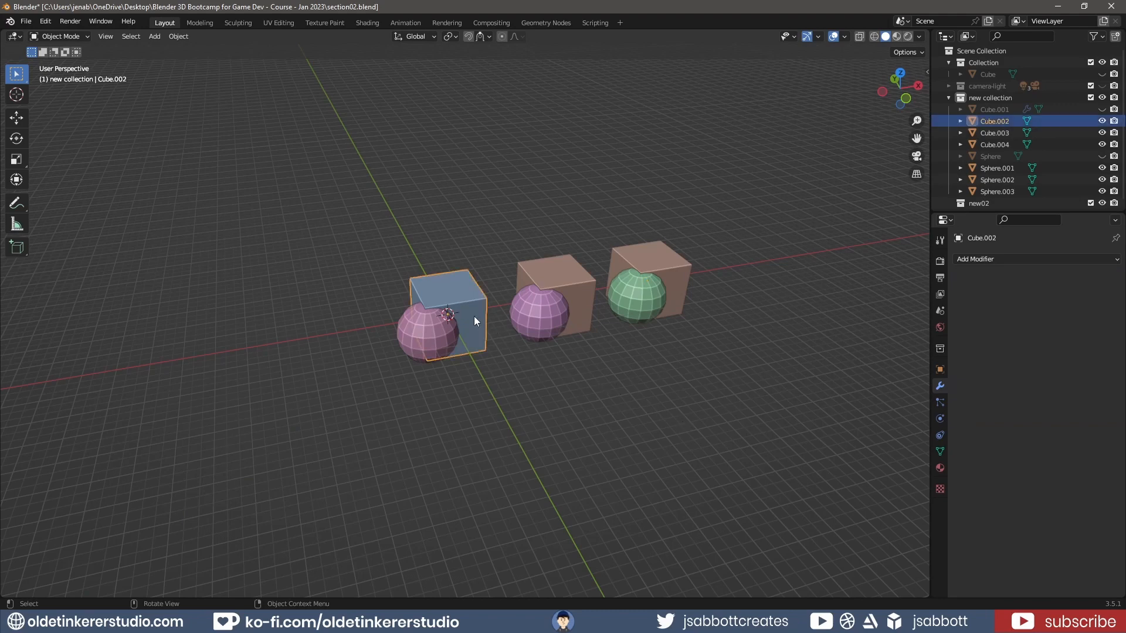
{"action": "left_click", "coordinate": [1012, 258]}
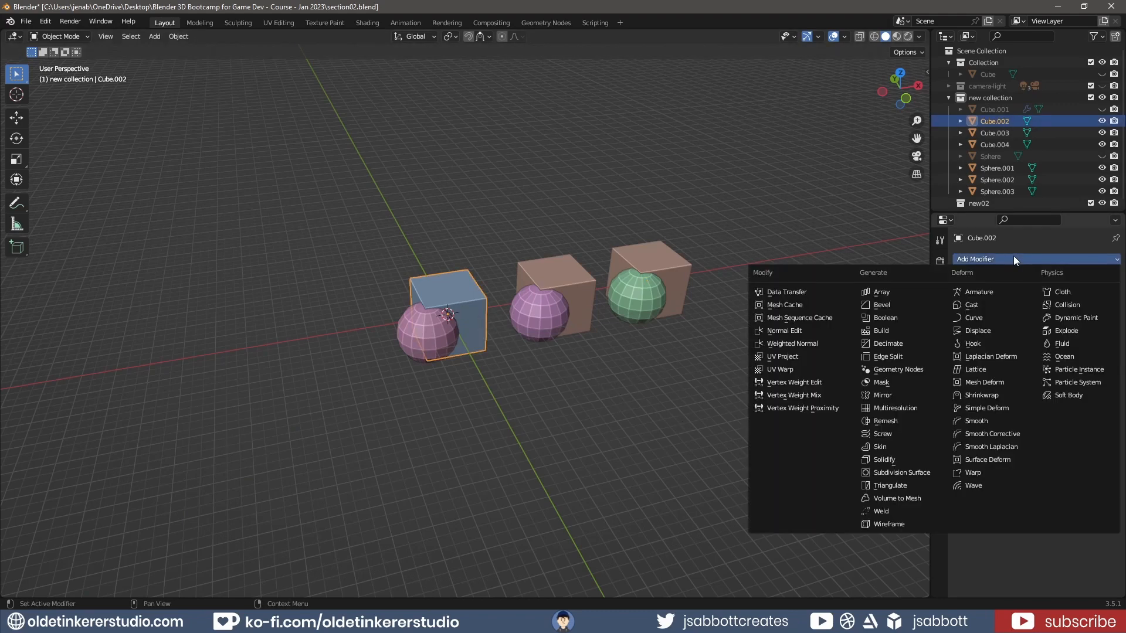
{"action": "left_click", "coordinate": [908, 319]}
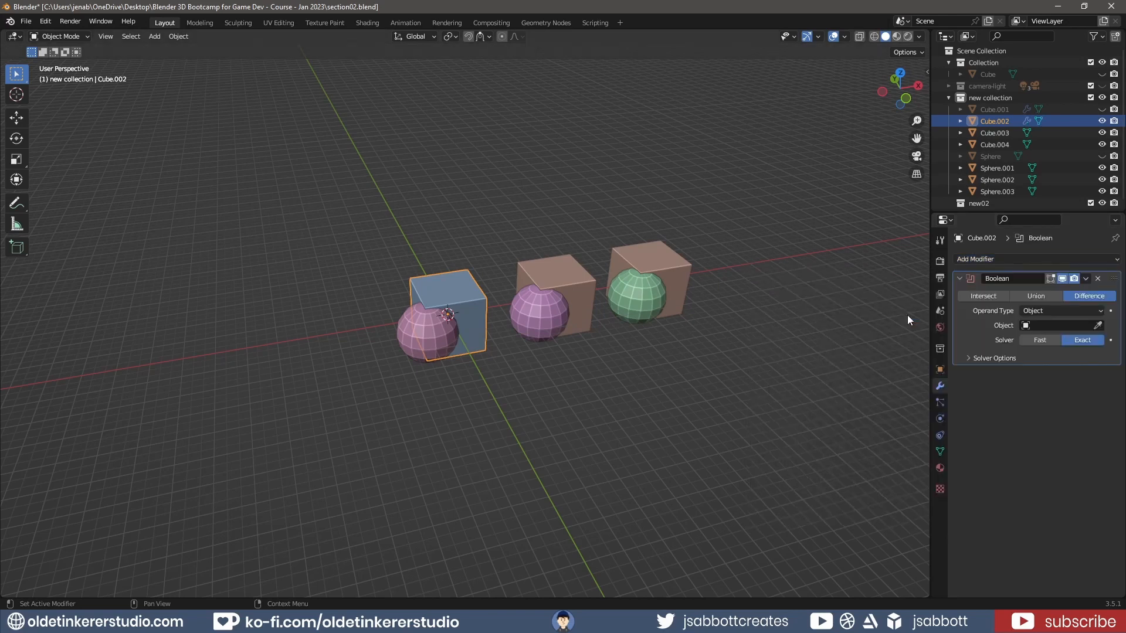
{"action": "left_click", "coordinate": [1097, 325]}
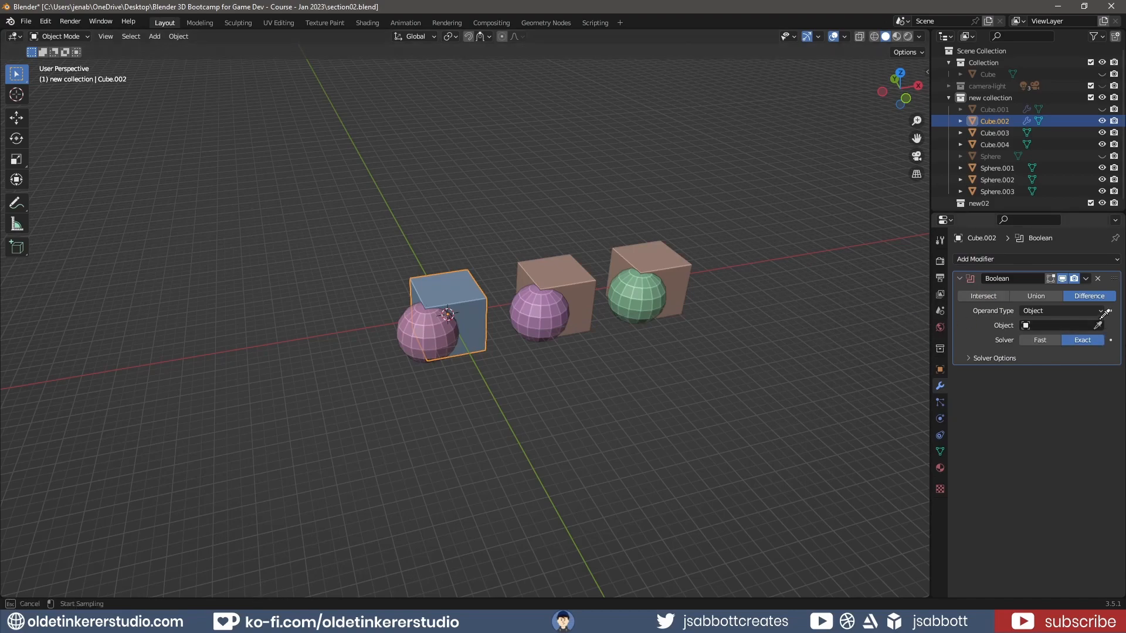
{"action": "left_click", "coordinate": [408, 329]}
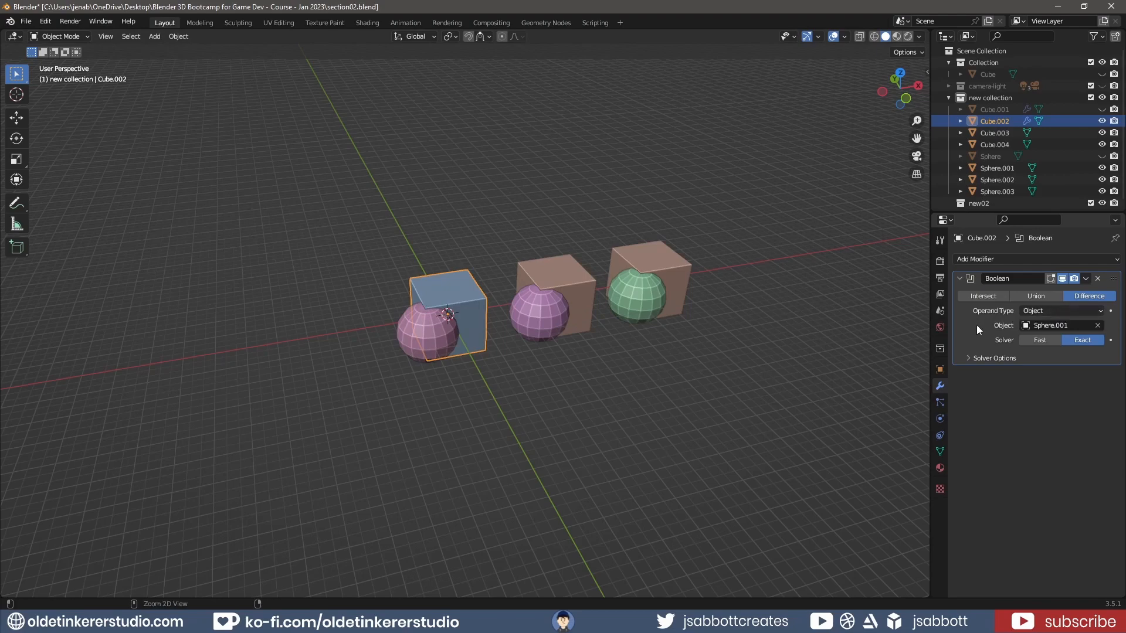
Apply the Boolean difference on Cube.002 and hide the cutting sphere, Sphere.001
{"action": "key", "text": "ctrl+a"}
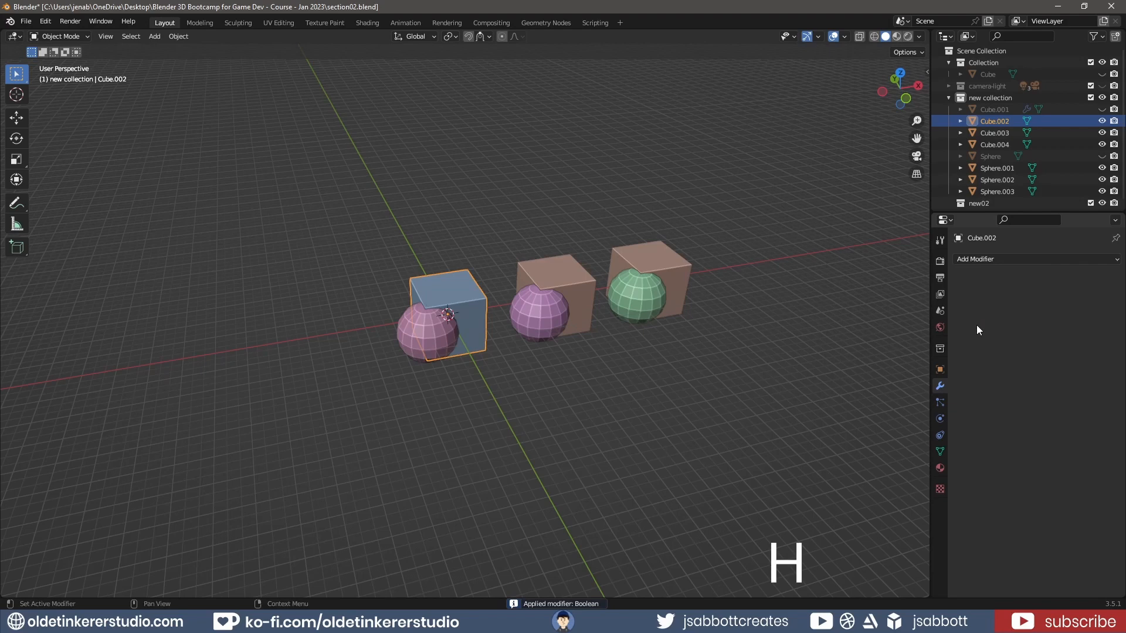
{"action": "left_click", "coordinate": [408, 342]}
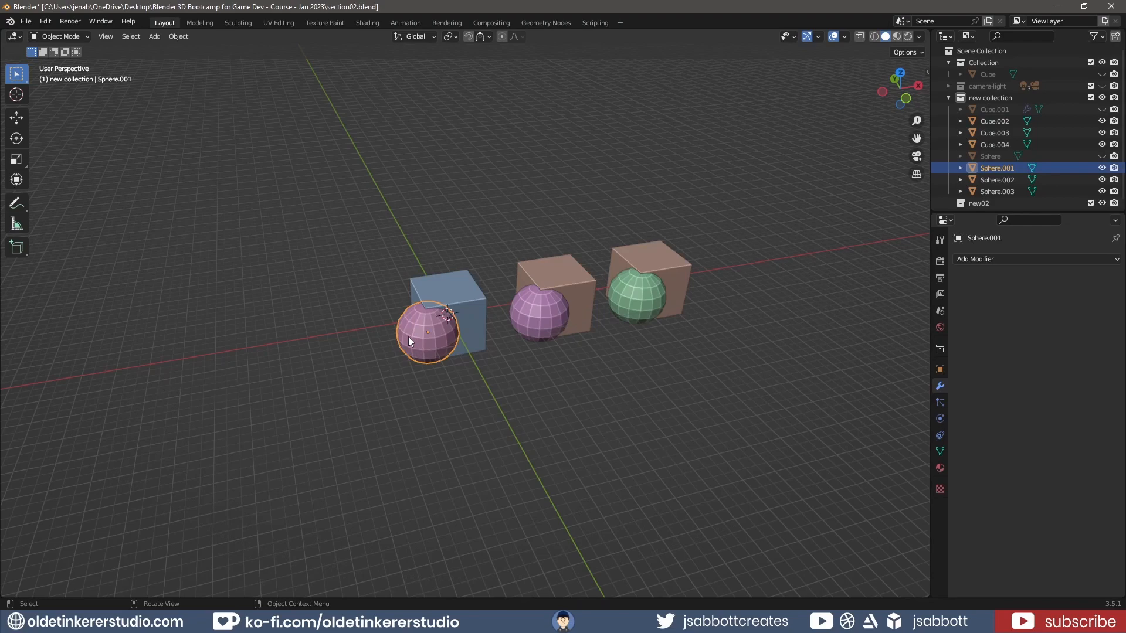
{"action": "key", "text": "h"}
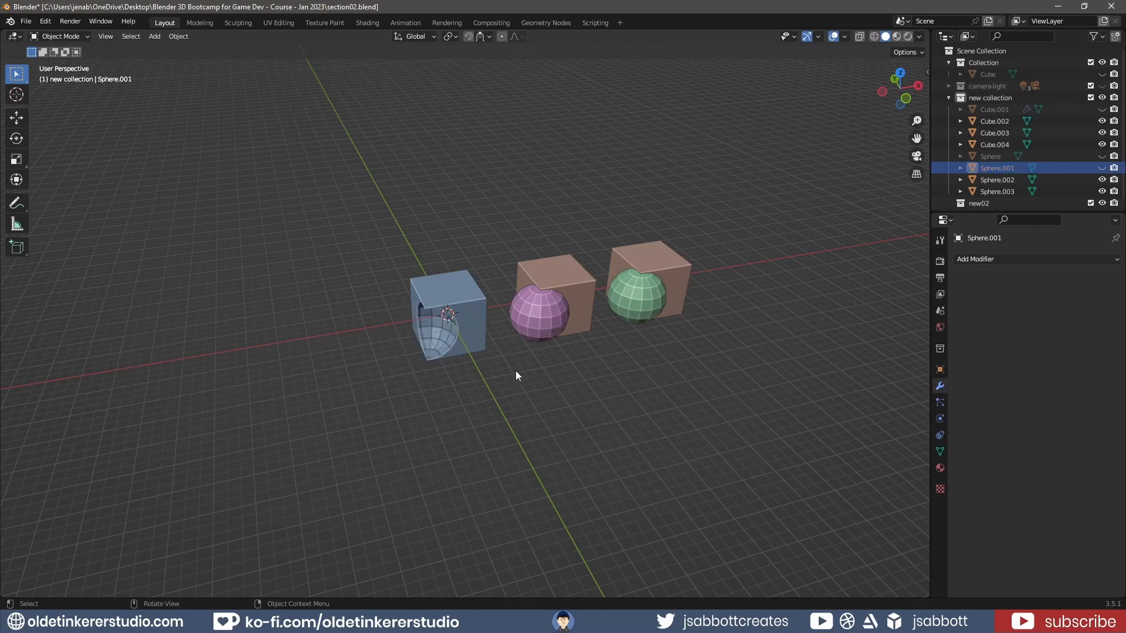
Add a Boolean modifier to the middle cube, Cube.003, with Sphere.002 as the operand object and the operation set to Union
{"action": "scroll", "coordinate": [515, 375], "scroll_direction": "up", "scroll_amount": 2}
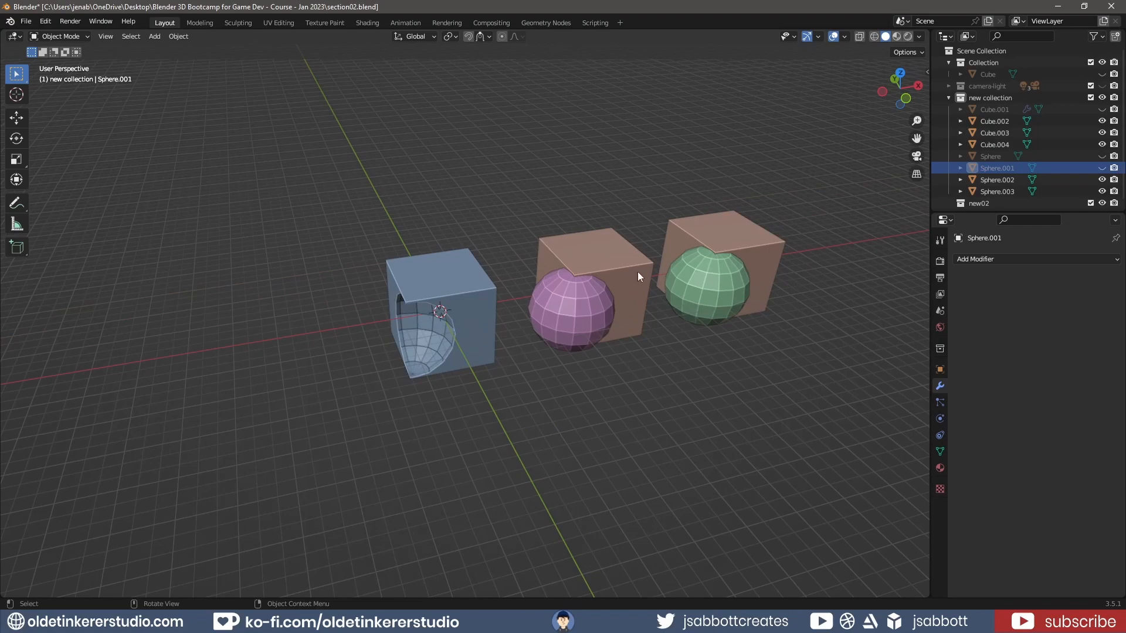
{"action": "left_click", "coordinate": [622, 275]}
{"action": "middle_click_drag", "start_coordinate": [834, 301], "coordinate": [712, 326], "text": "shift"}
{"action": "left_click", "coordinate": [992, 258]}
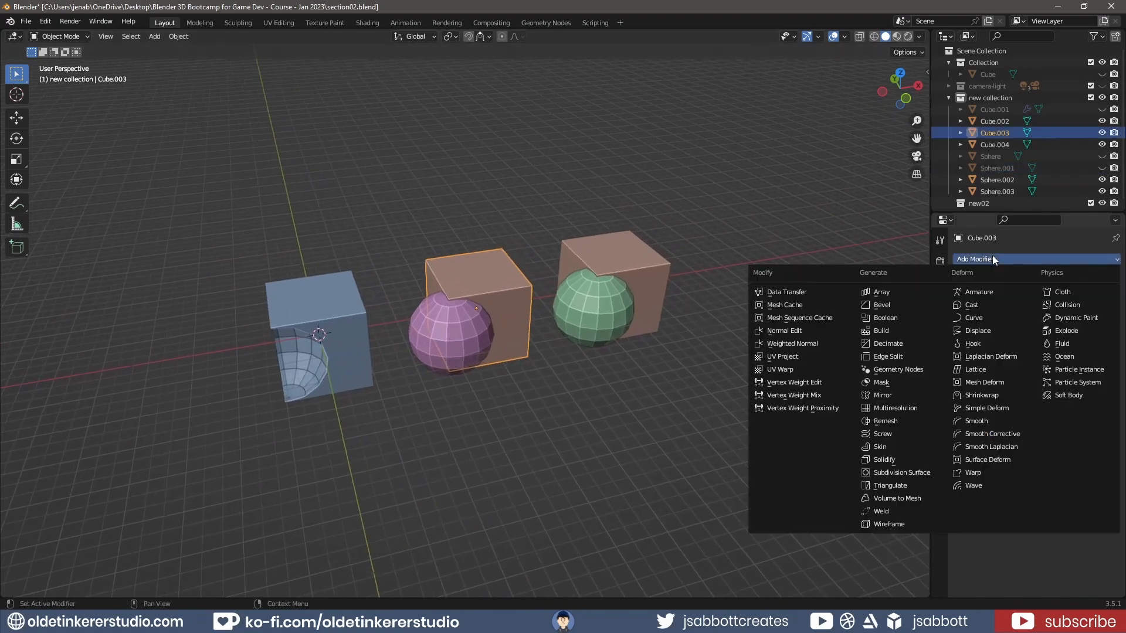
{"action": "left_click", "coordinate": [897, 317]}
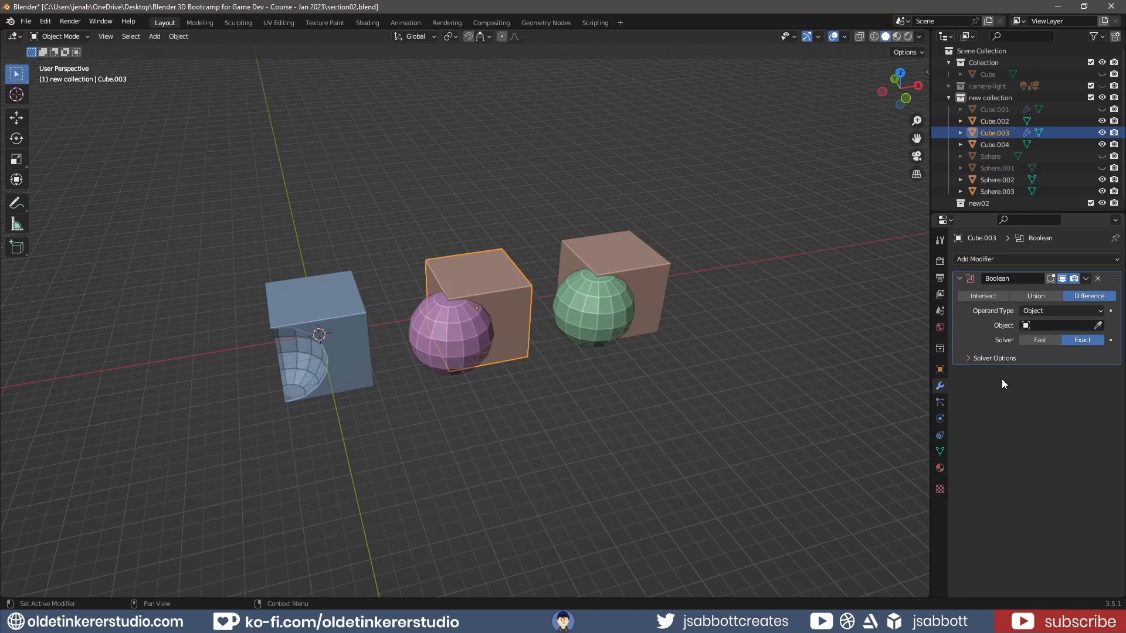
{"action": "left_click", "coordinate": [1098, 326]}
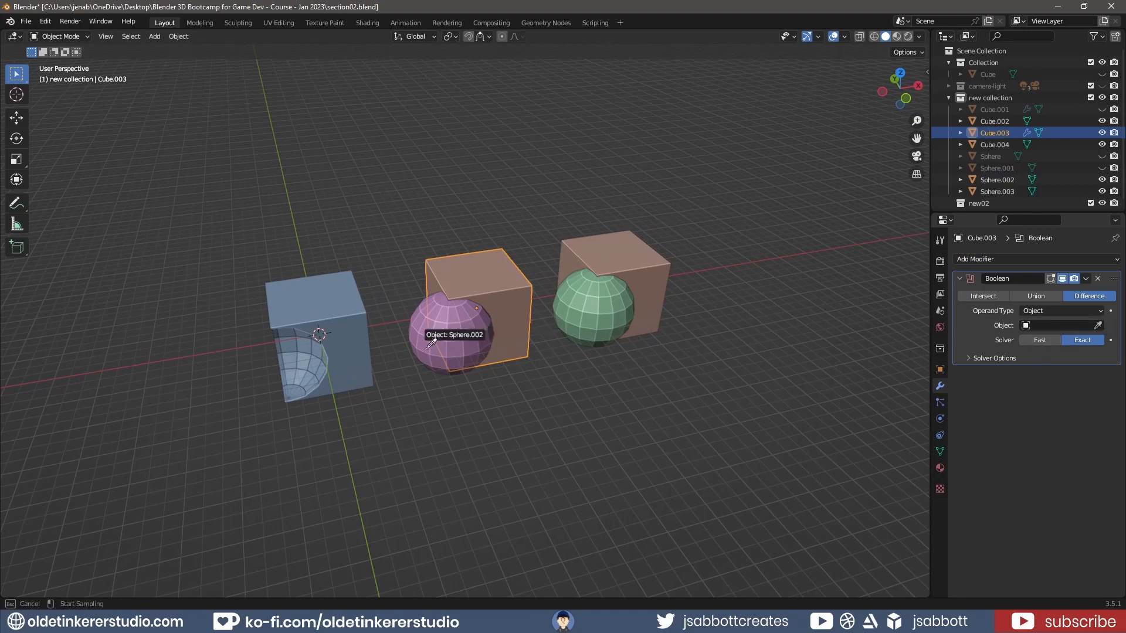
{"action": "left_click", "coordinate": [446, 339]}
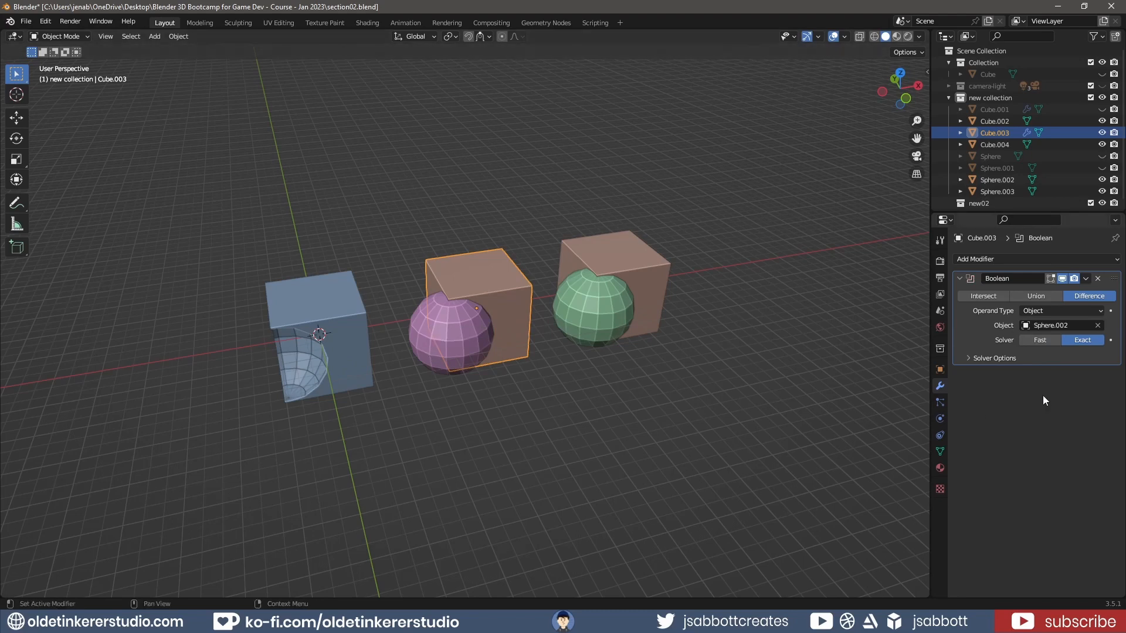
{"action": "left_click", "coordinate": [1036, 297]}
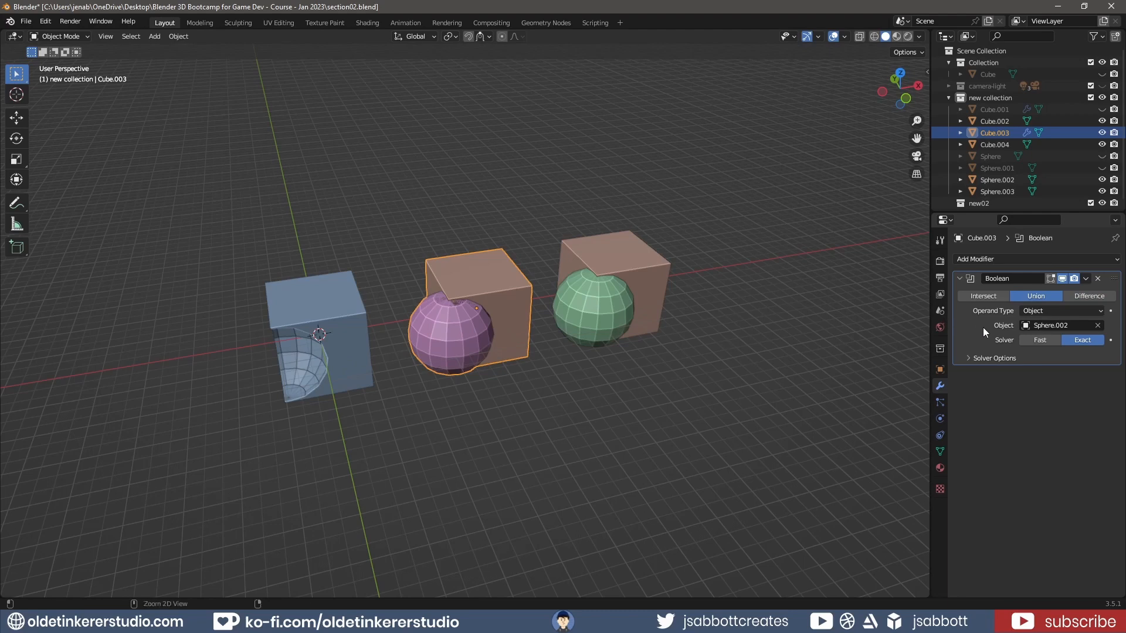
Apply the Boolean union on Cube.003 and hide the purple sphere, Sphere.002
{"action": "key", "text": "ctrl+a"}
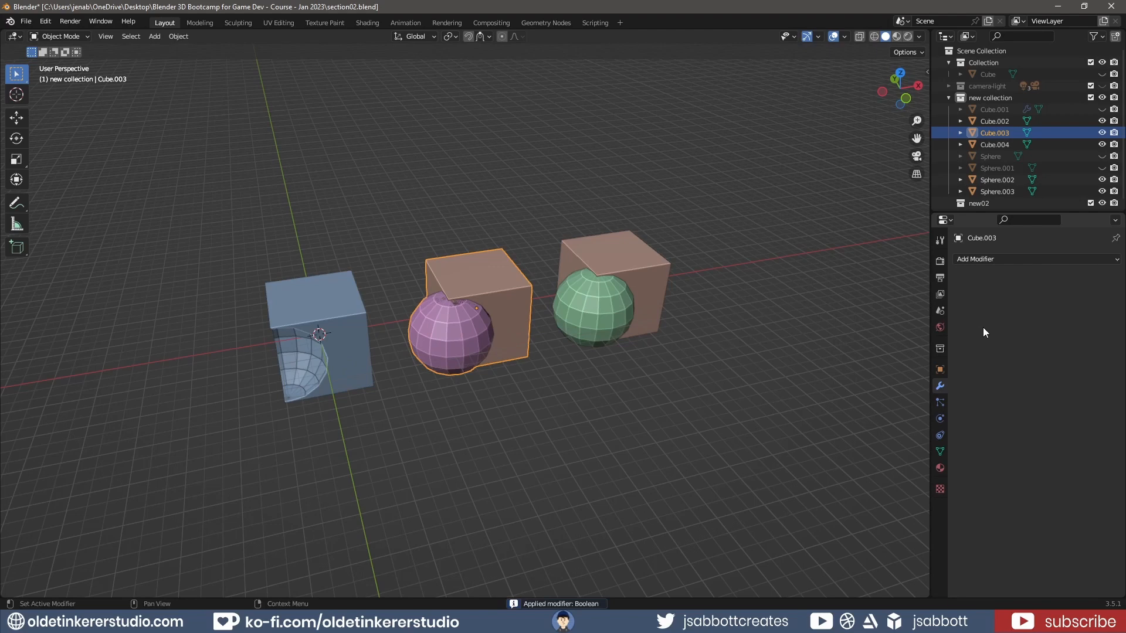
{"action": "left_click", "coordinate": [467, 333]}
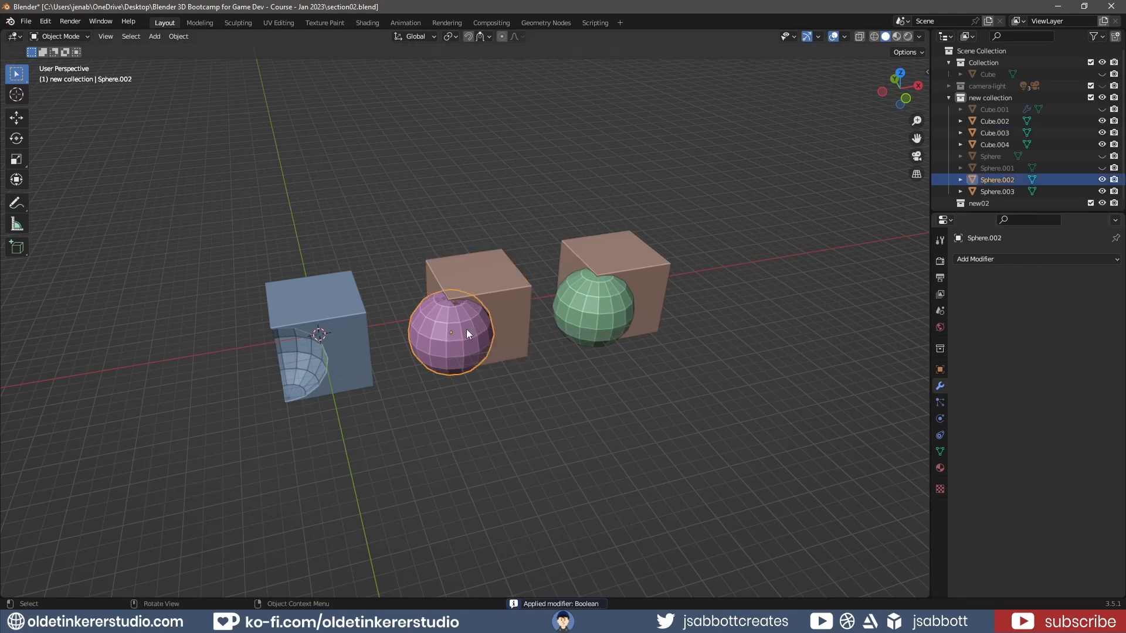
{"action": "key", "text": "h"}
Test-move the merged middle cube and sphere as one object, and undo the move
{"action": "left_click", "coordinate": [487, 312]}
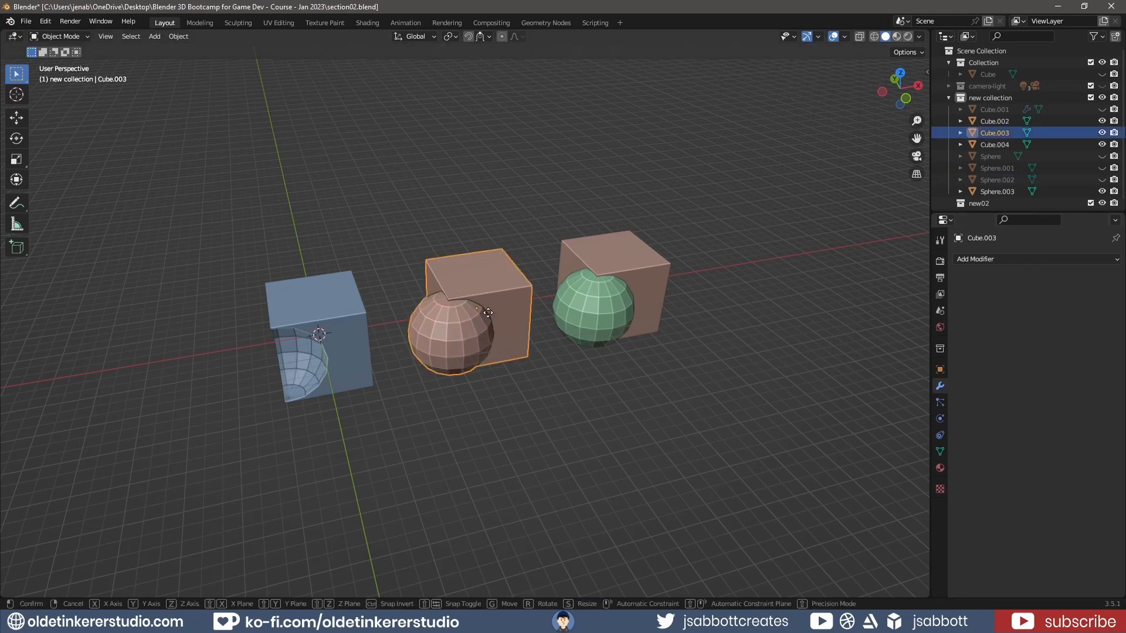
{"action": "key", "text": "g"}
{"action": "left_click", "coordinate": [487, 285]}
{"action": "key", "text": "ctrl+z"}
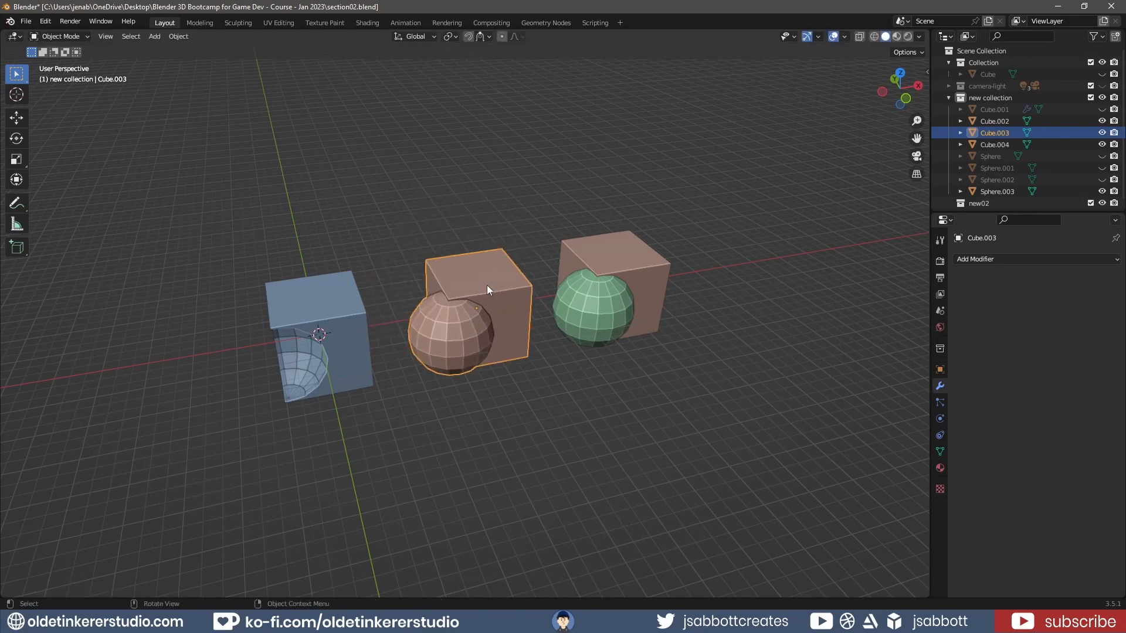
Add a Boolean modifier to Cube.004 with the green Sphere.003 as the operand object and the operation set to Intersect
{"action": "left_click", "coordinate": [653, 301]}
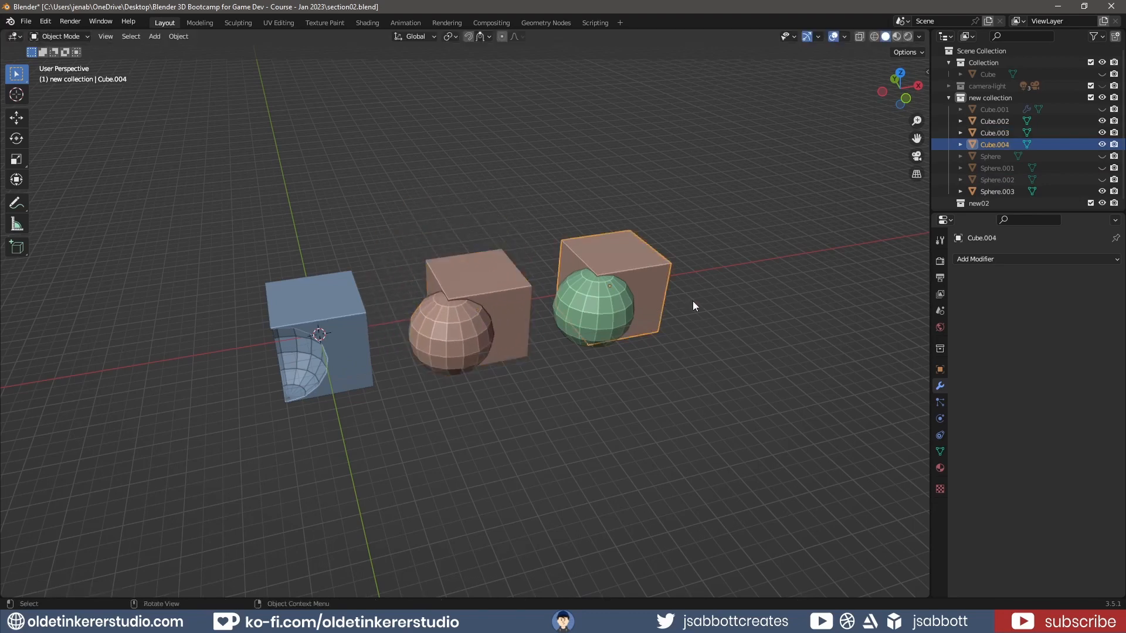
{"action": "left_click", "coordinate": [1005, 261]}
{"action": "left_click", "coordinate": [899, 317]}
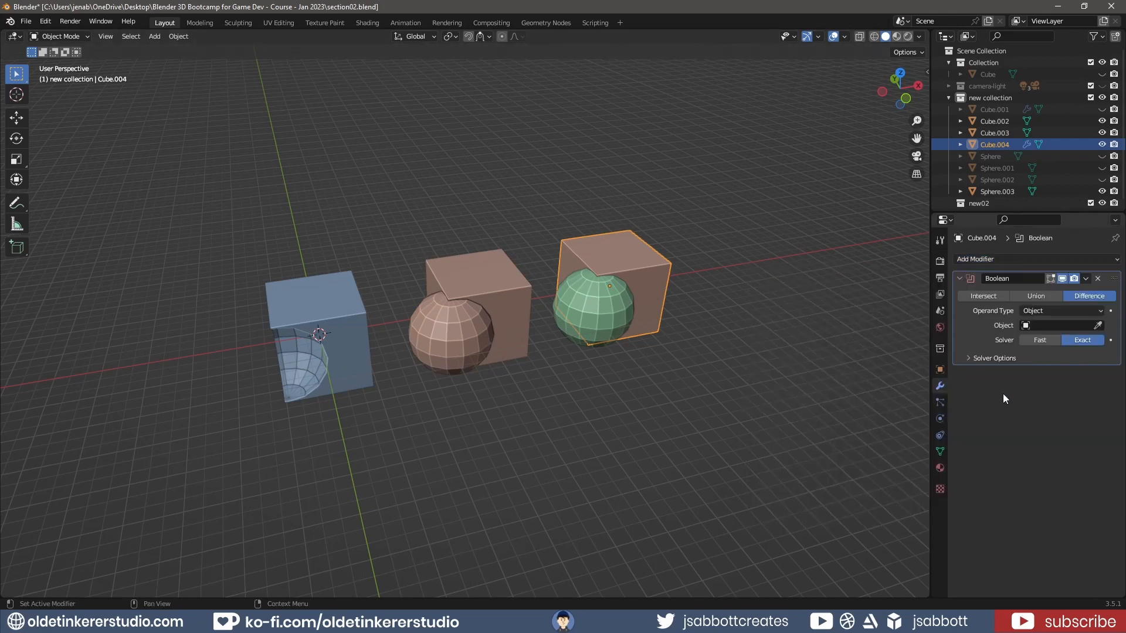
{"action": "left_click", "coordinate": [1097, 326]}
{"action": "left_click", "coordinate": [604, 306]}
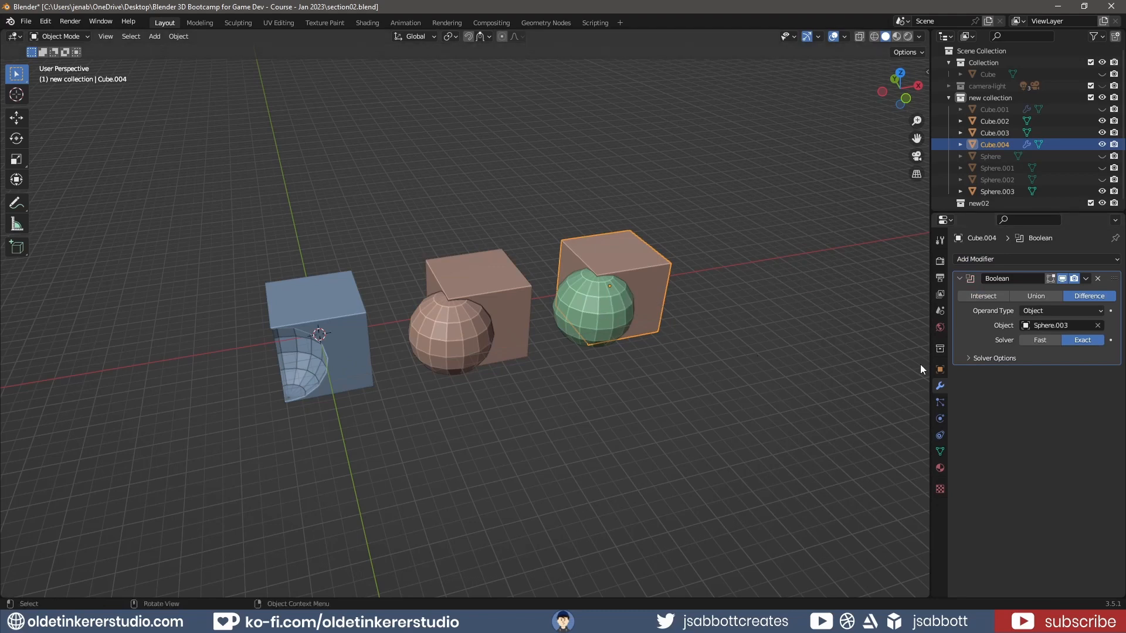
{"action": "left_click", "coordinate": [986, 294]}
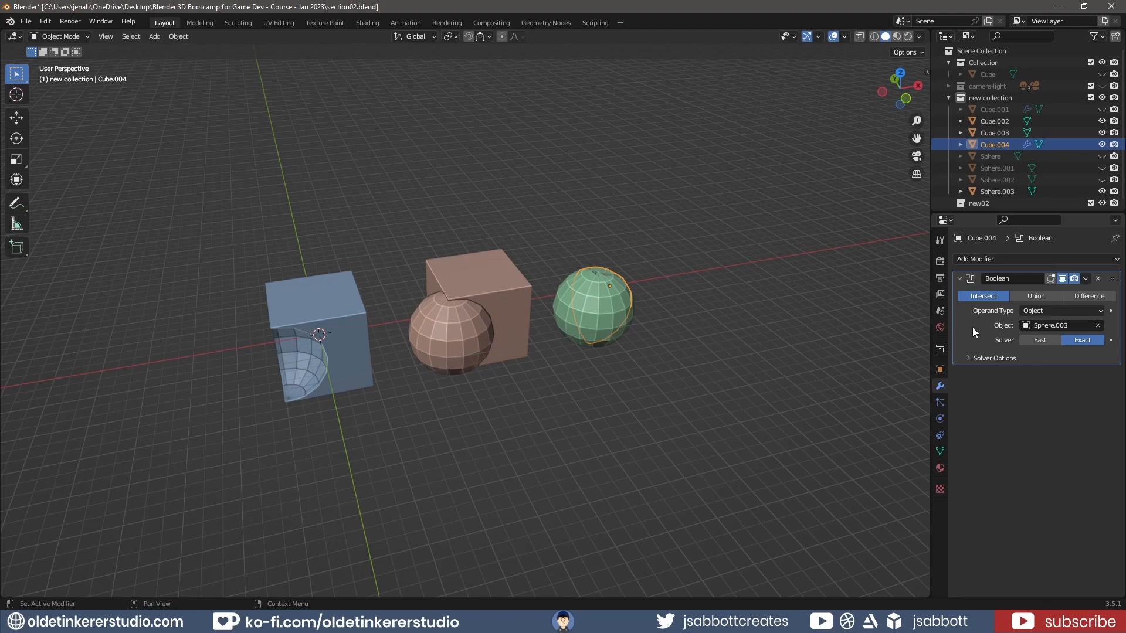
Apply the Boolean intersect on Cube.004 and hide the green sphere, Sphere.003
{"action": "key", "text": "ctrl+a"}
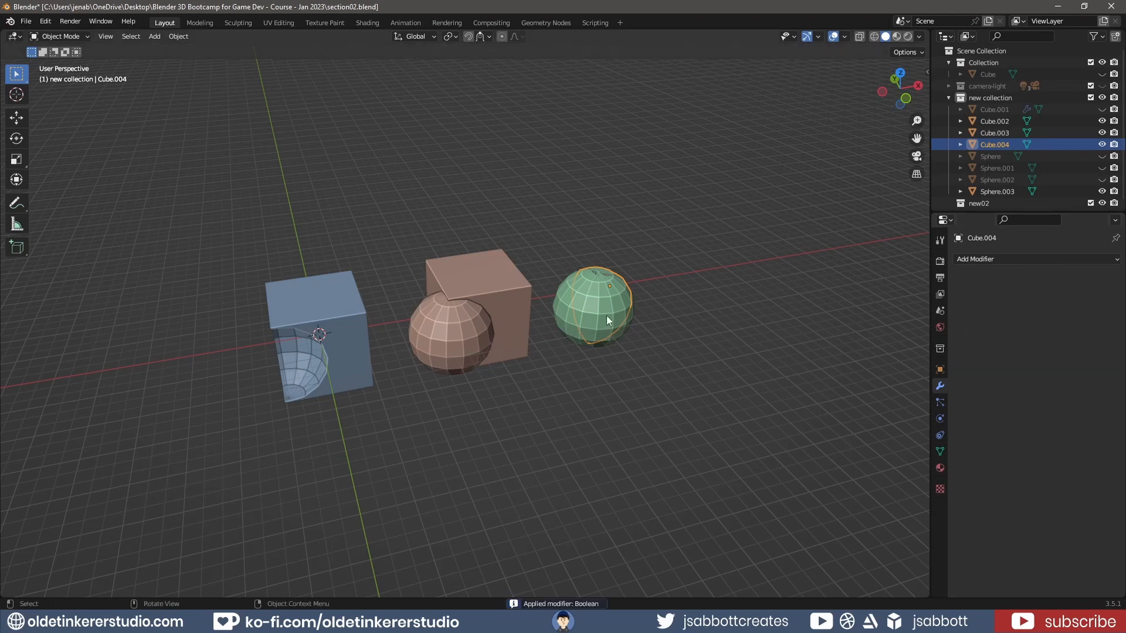
{"action": "left_click", "coordinate": [567, 323]}
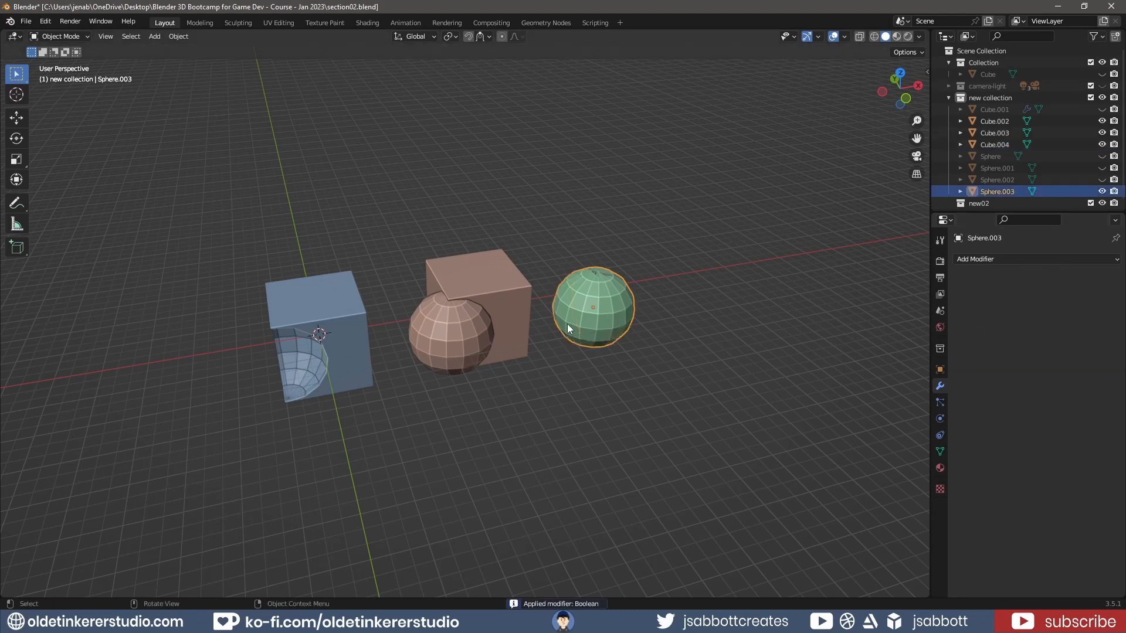
{"action": "key", "text": "h"}
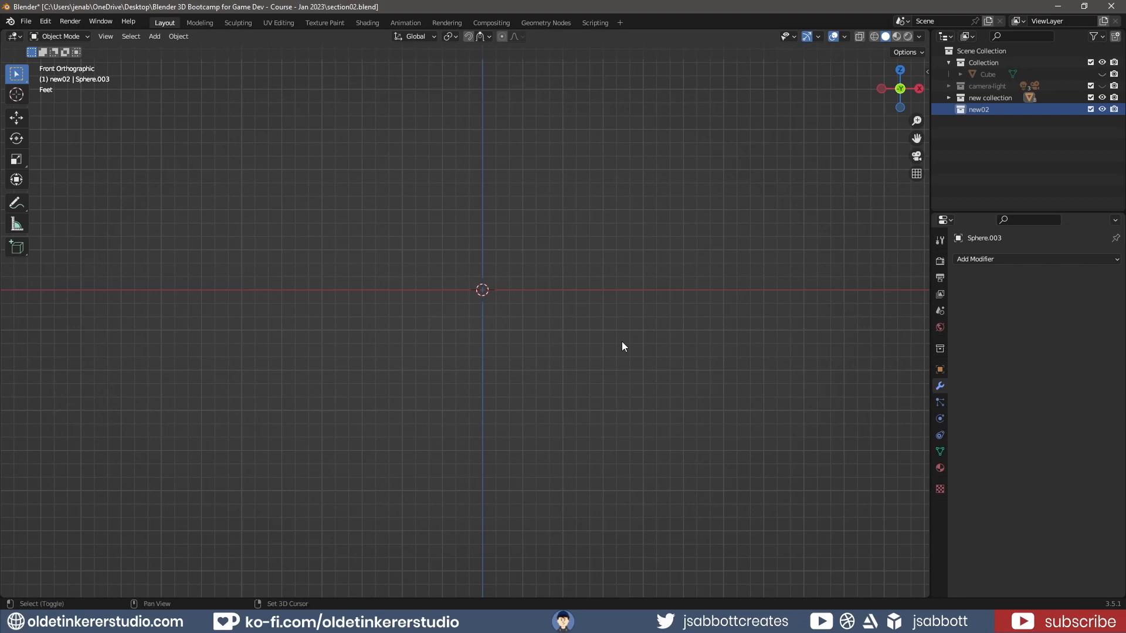
Add a UV sphere to the new02 collection and turn on the Statistics viewport overlay
{"action": "key", "text": "shift+a"}
{"action": "mouse_move", "coordinate": [622, 342]}
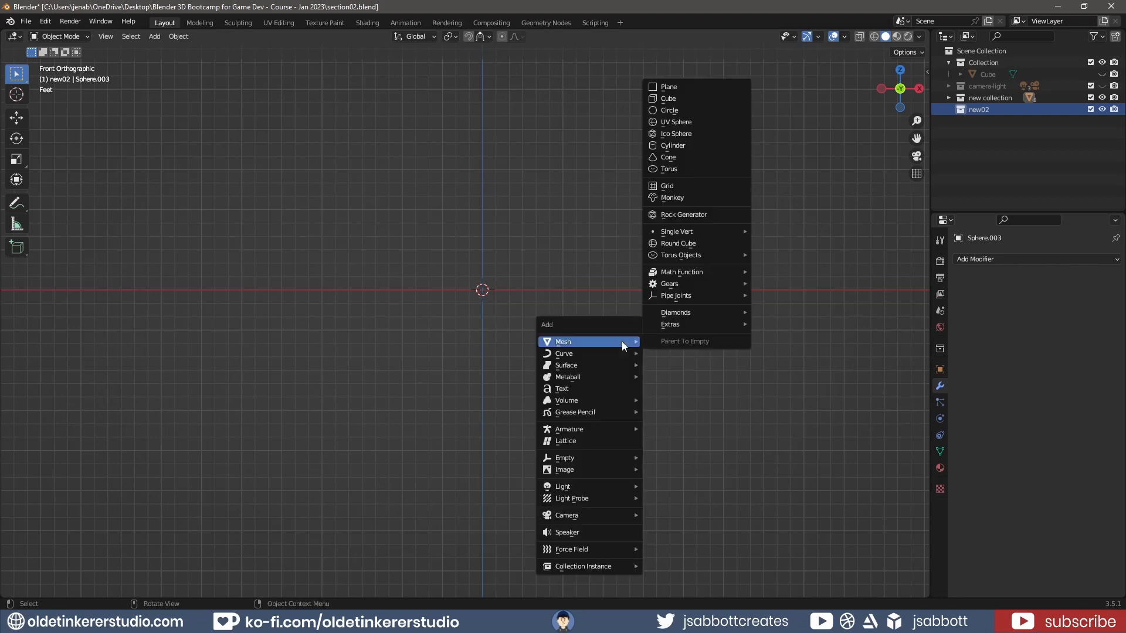
{"action": "left_click", "coordinate": [704, 122]}
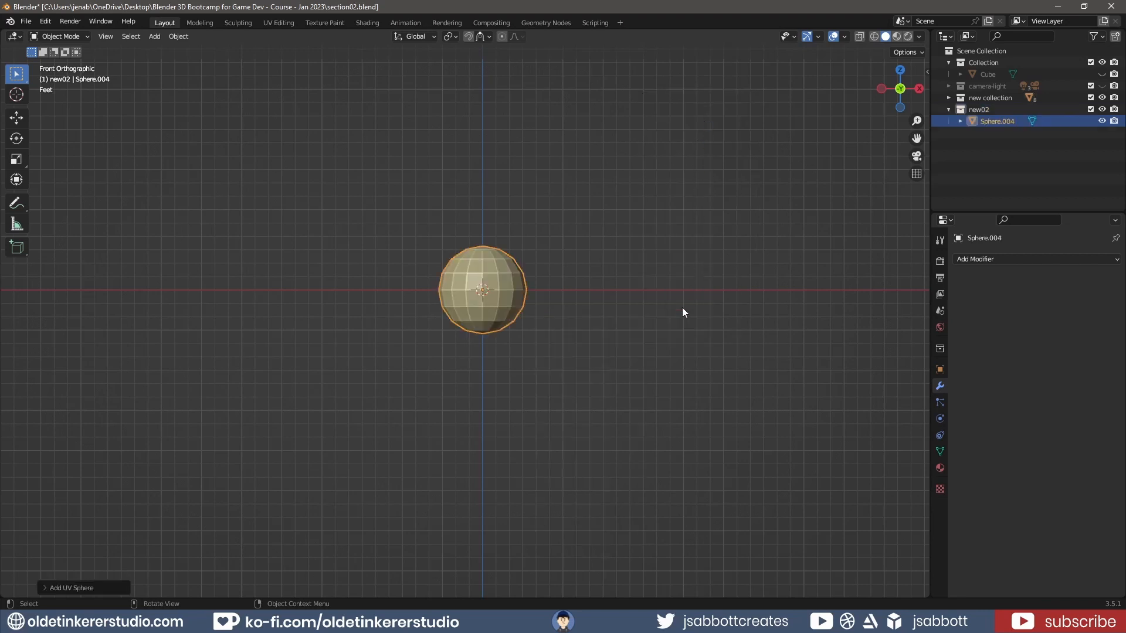
{"action": "left_click", "coordinate": [843, 37]}
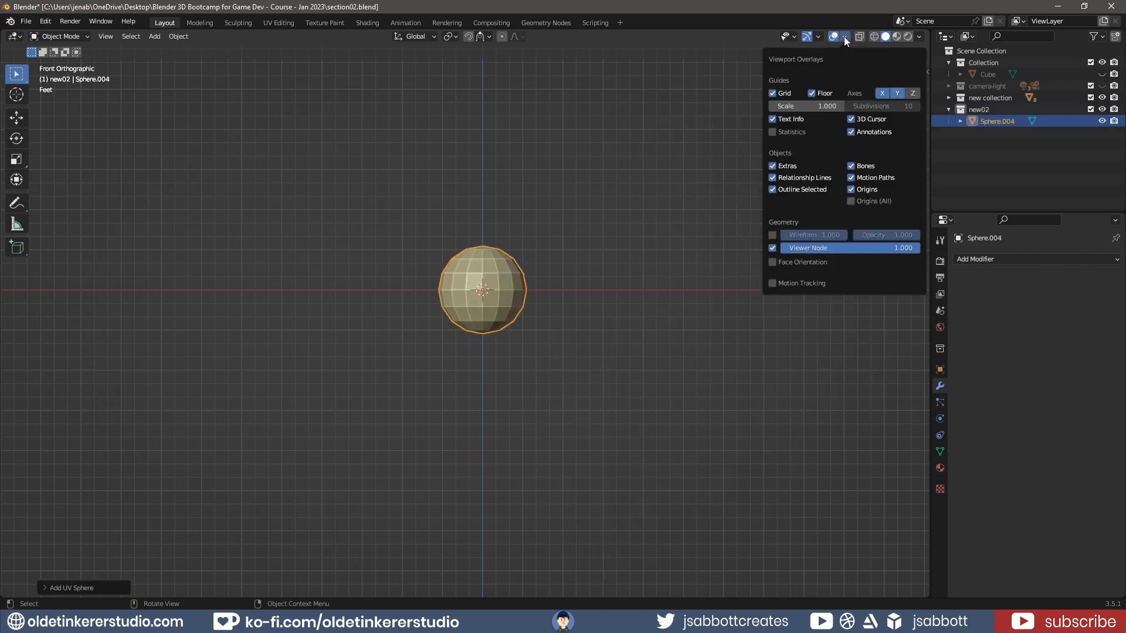
{"action": "left_click", "coordinate": [772, 131]}
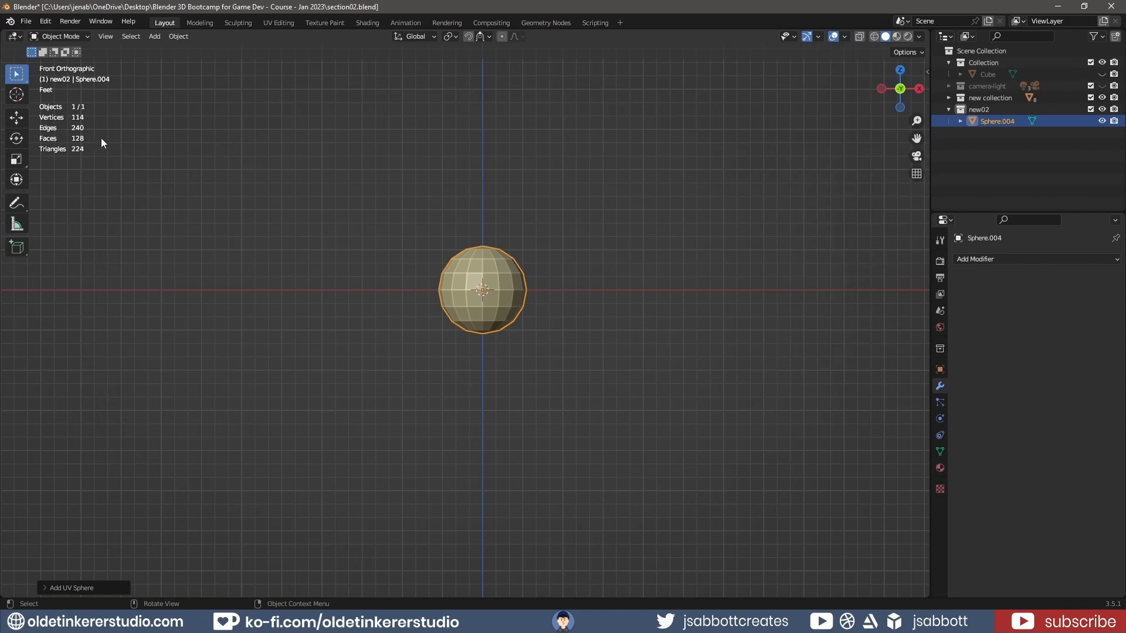
Add a Subdivision Surface modifier to the UV sphere and set its viewport level to 2
{"action": "left_click", "coordinate": [991, 260]}
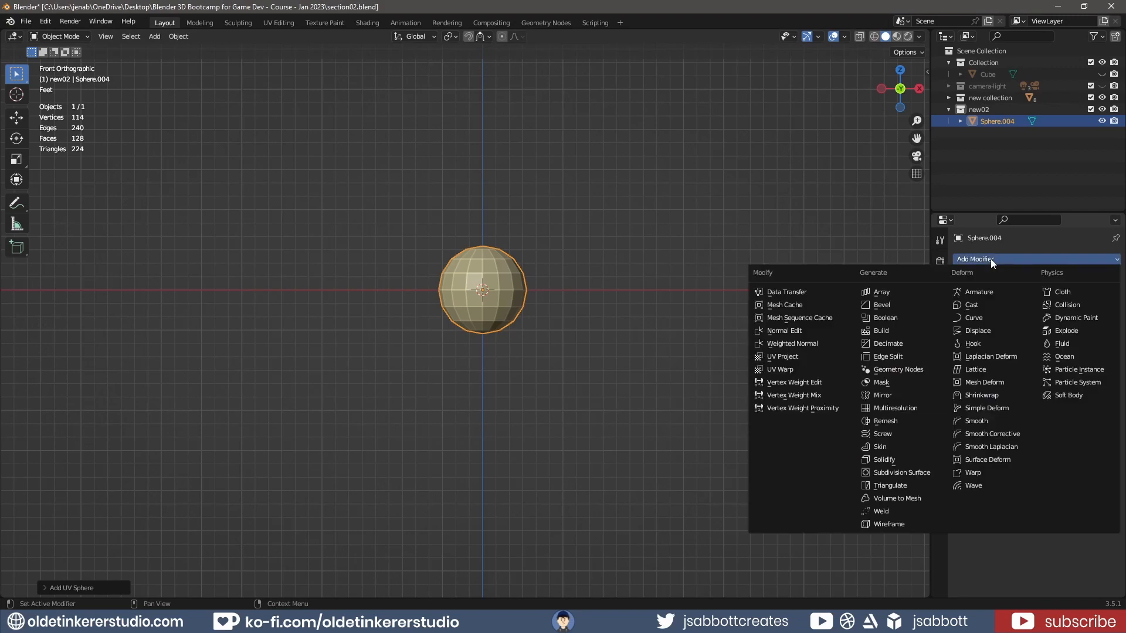
{"action": "left_click", "coordinate": [907, 473]}
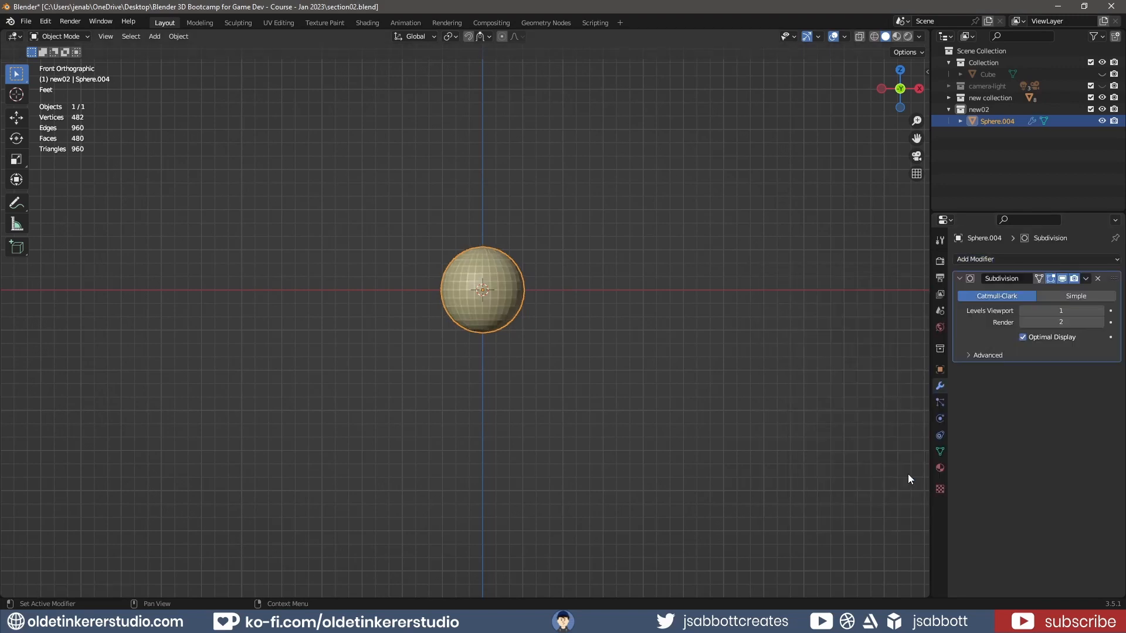
{"action": "left_click", "coordinate": [1100, 311]}
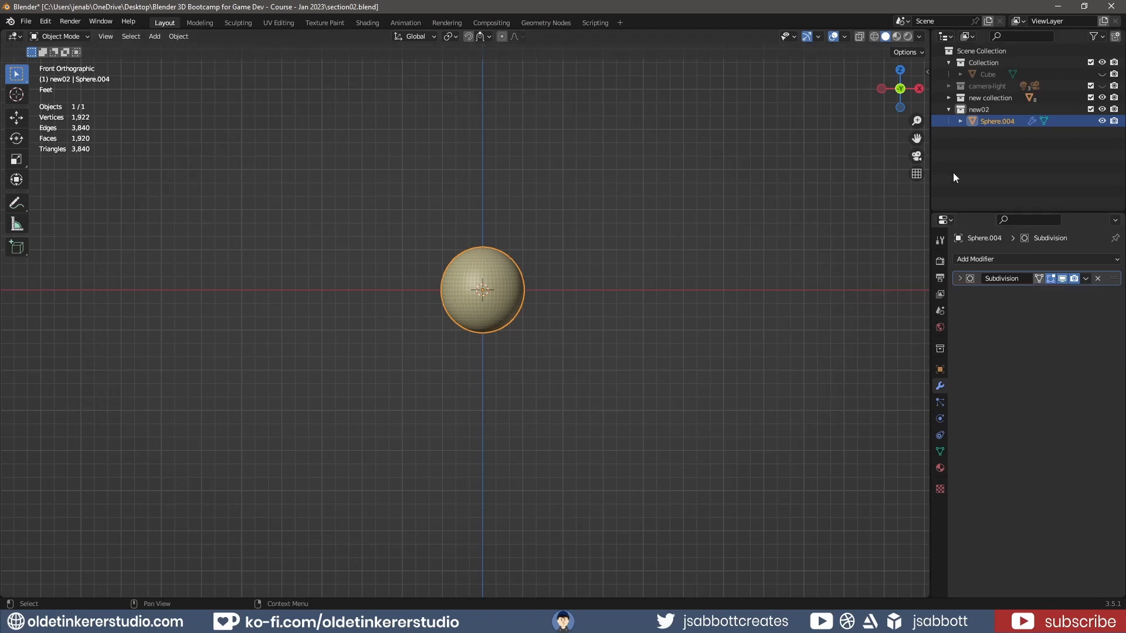
Hide the subdivided Sphere.004 and add an ico sphere at the 3D cursor
{"action": "left_click", "coordinate": [1102, 120]}
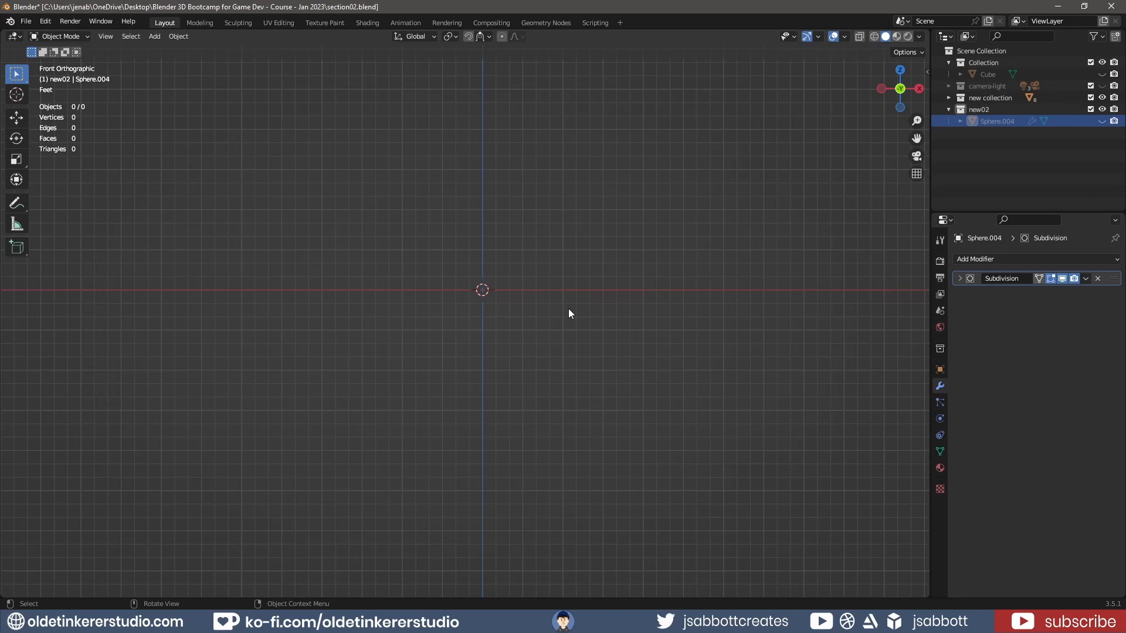
{"action": "key", "text": "shift+a"}
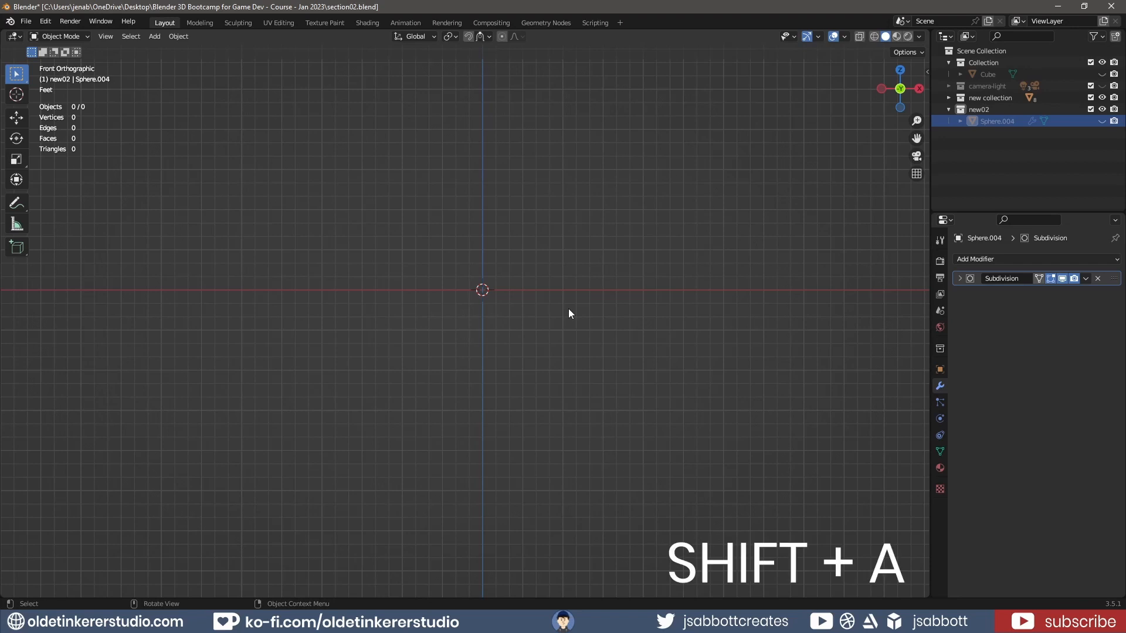
{"action": "key", "text": "shift+a"}
{"action": "mouse_move", "coordinate": [568, 308]}
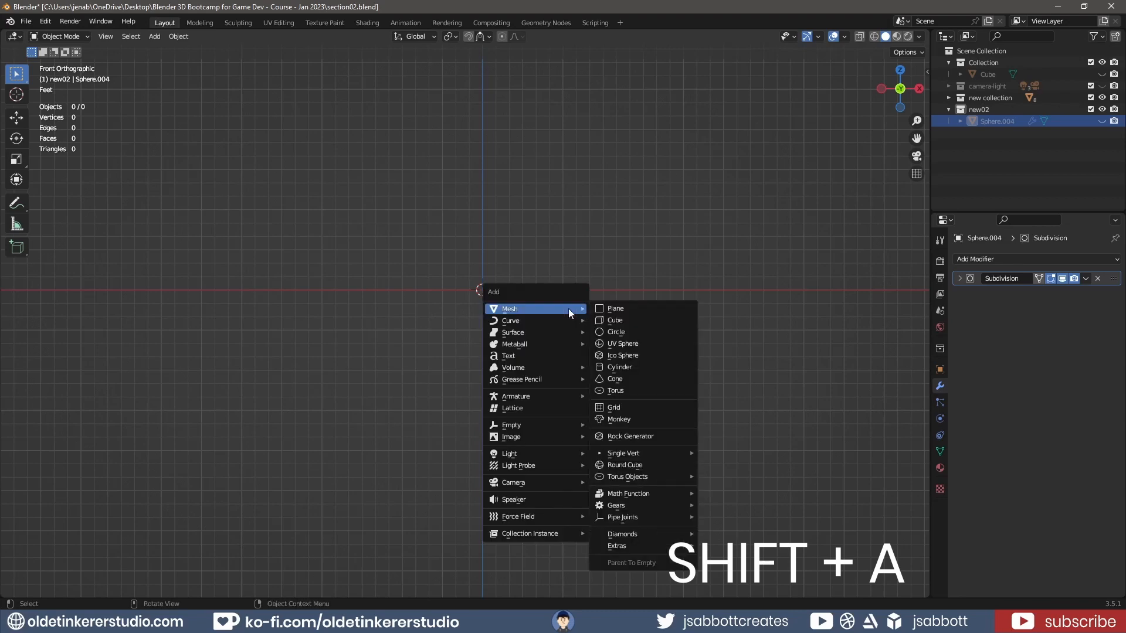
{"action": "left_click", "coordinate": [633, 354]}
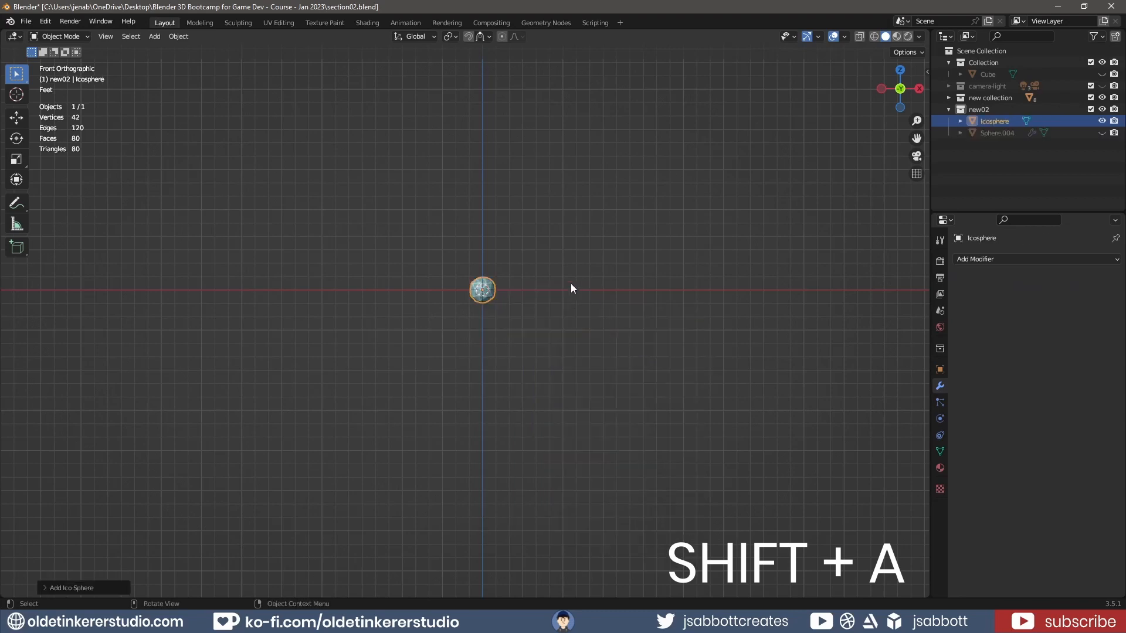
Add a cylinder and move it about 2.34' along the X axis, beside the ico sphere
{"action": "scroll", "coordinate": [579, 281], "scroll_direction": "up", "scroll_amount": 5}
{"action": "middle_click_drag", "start_coordinate": [641, 201], "coordinate": [477, 282], "text": "shift"}
{"action": "key", "text": "shift+a"}
{"action": "mouse_move", "coordinate": [508, 286]}
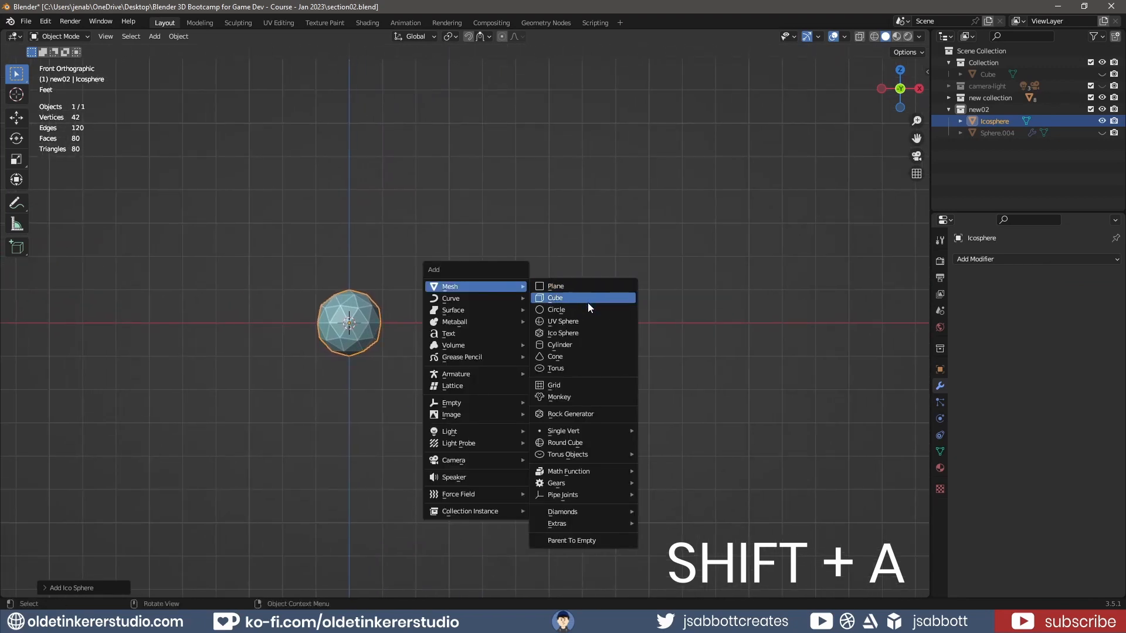
{"action": "left_click", "coordinate": [567, 345]}
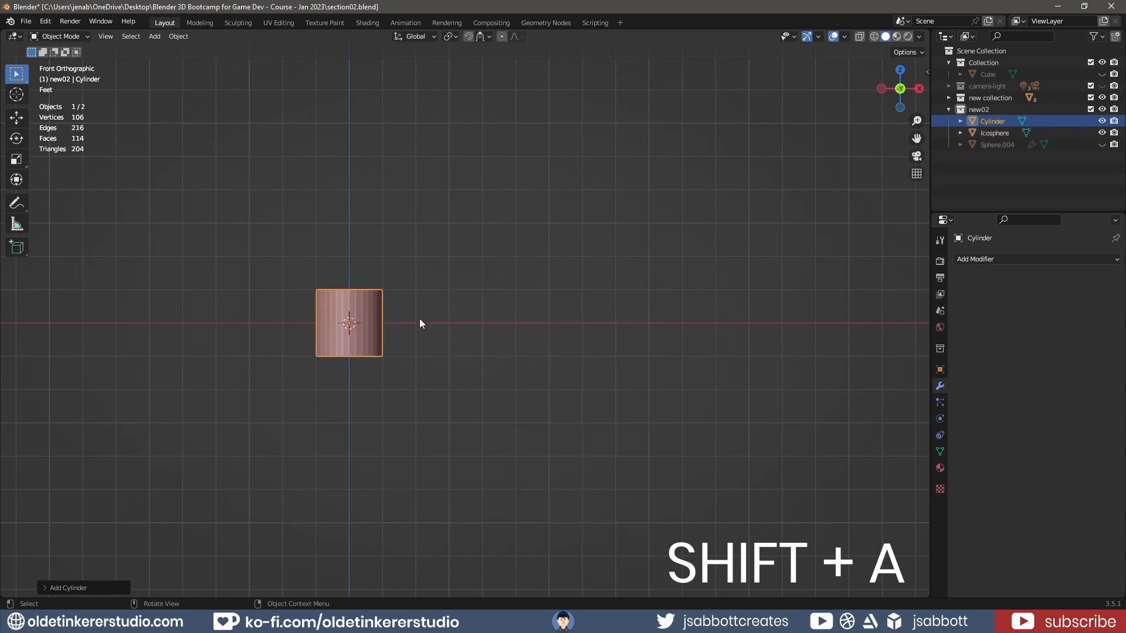
{"action": "key", "text": "g"}
{"action": "key", "text": "x"}
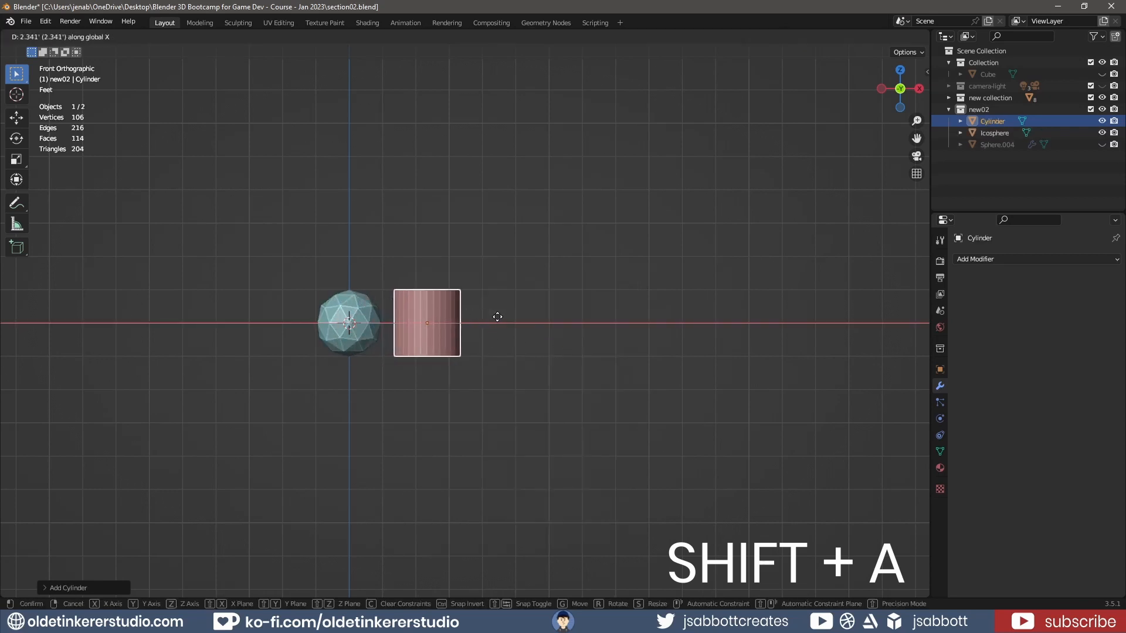
{"action": "left_click", "coordinate": [497, 317]}
Enter Edit Mode on the cylinder and ico sphere together, and raise the cylinder's front top-rim vertices about 0.74' along Z
{"action": "left_click", "coordinate": [352, 312], "text": "shift"}
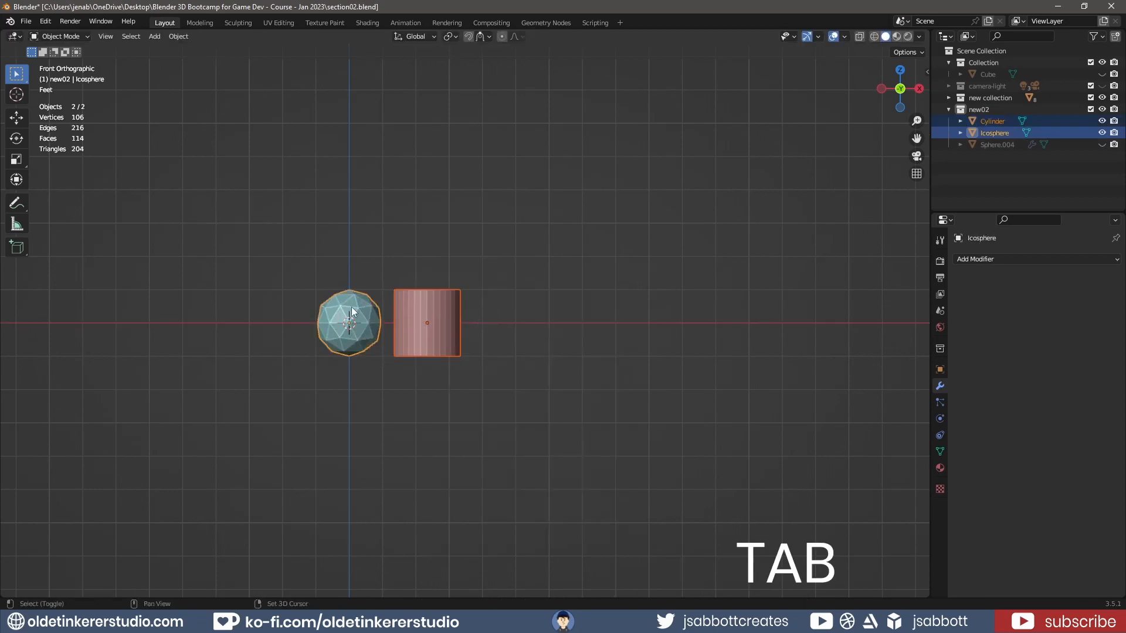
{"action": "key", "text": "Tab"}
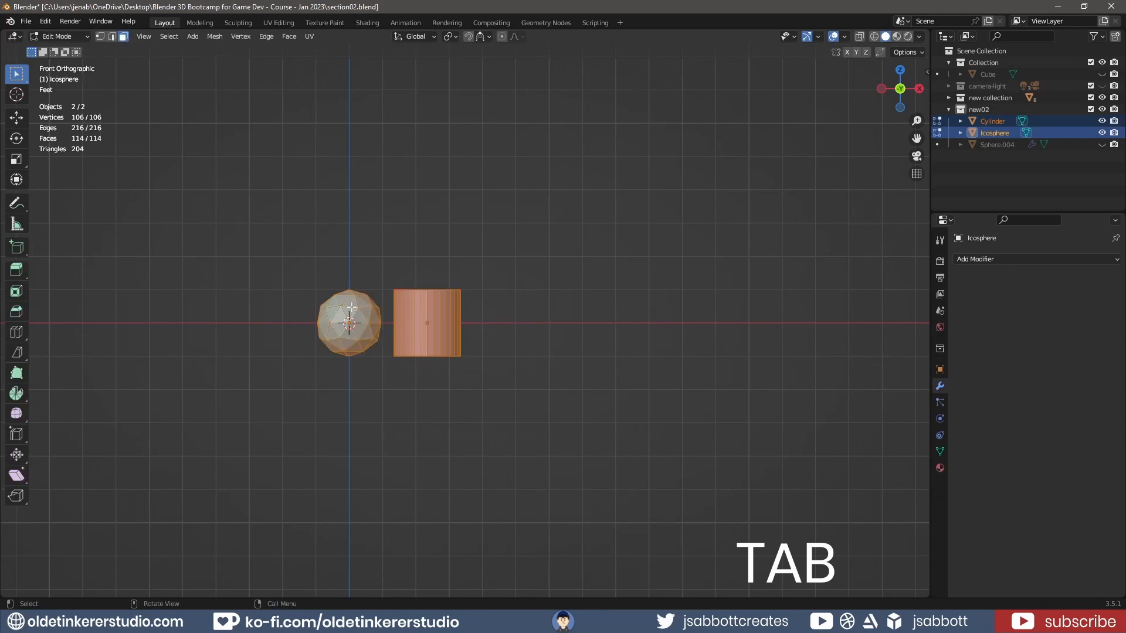
{"action": "middle_click_drag", "start_coordinate": [571, 306], "coordinate": [477, 301]}
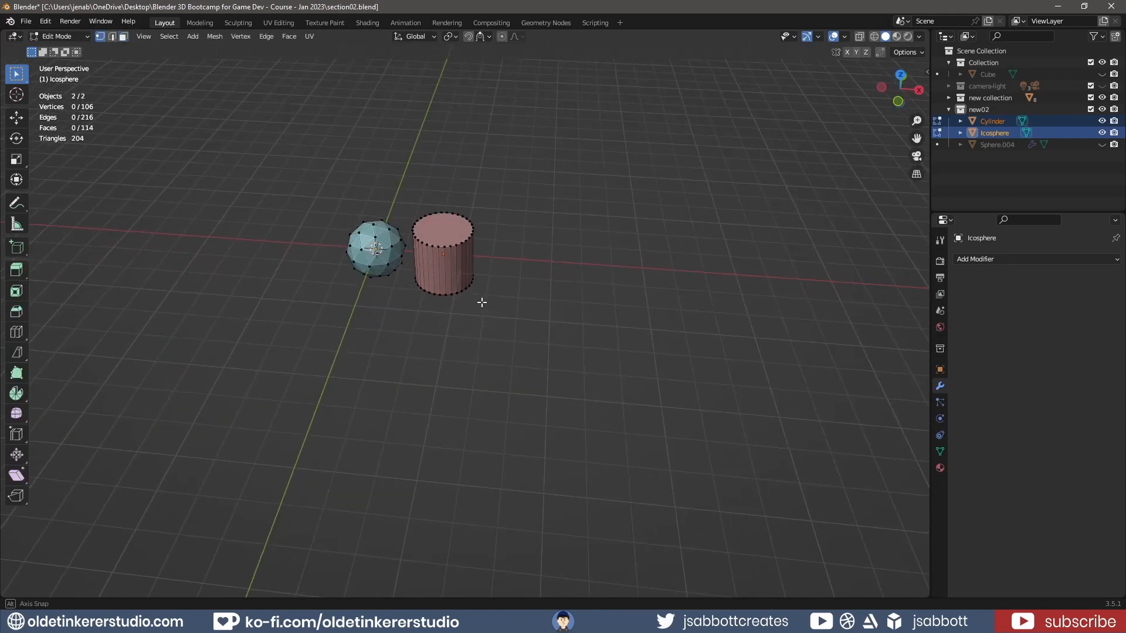
{"action": "scroll", "coordinate": [469, 282], "scroll_direction": "up", "scroll_amount": 3}
{"action": "middle_click_drag", "start_coordinate": [425, 184], "coordinate": [499, 327], "text": "shift"}
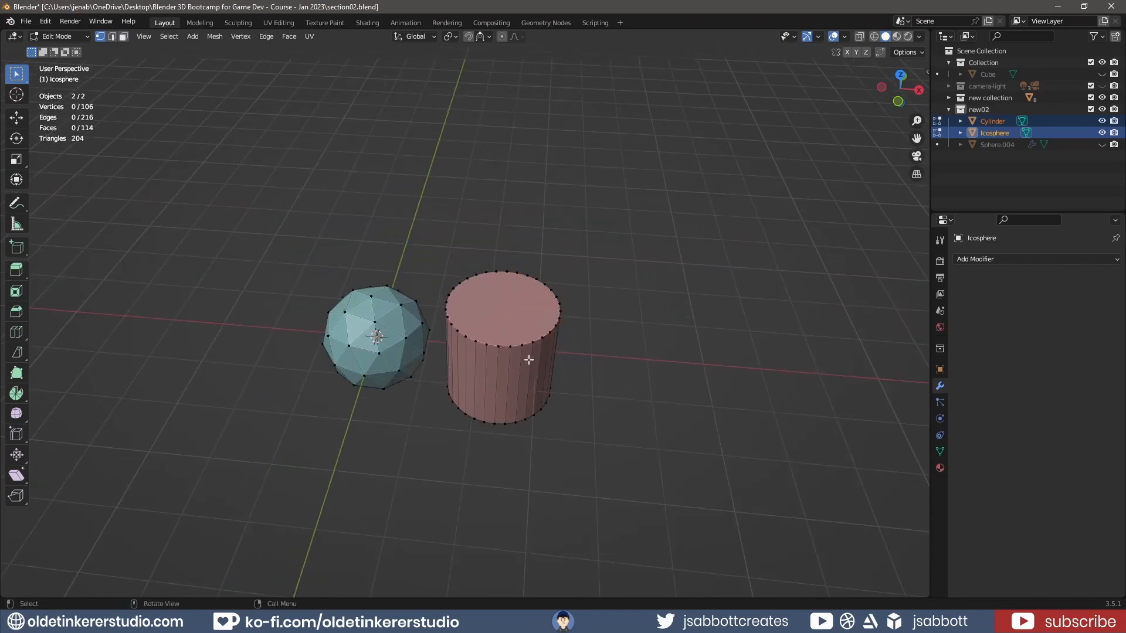
{"action": "left_click_drag", "start_coordinate": [471, 336], "coordinate": [538, 359]}
{"action": "key", "text": "g"}
{"action": "key", "text": "z"}
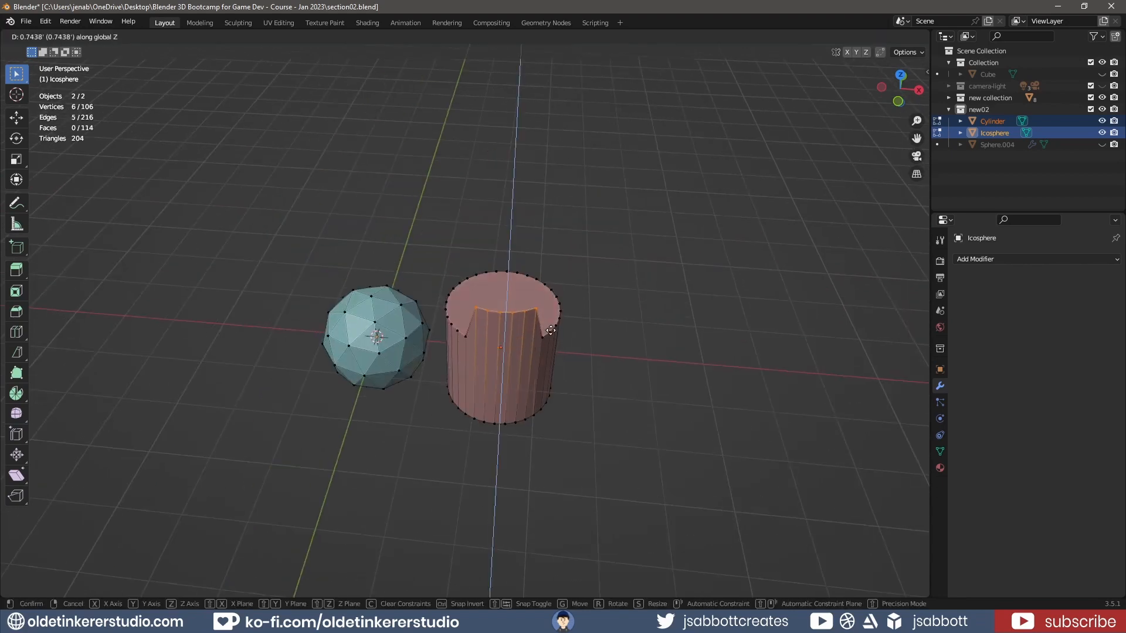
{"action": "left_click", "coordinate": [551, 328]}
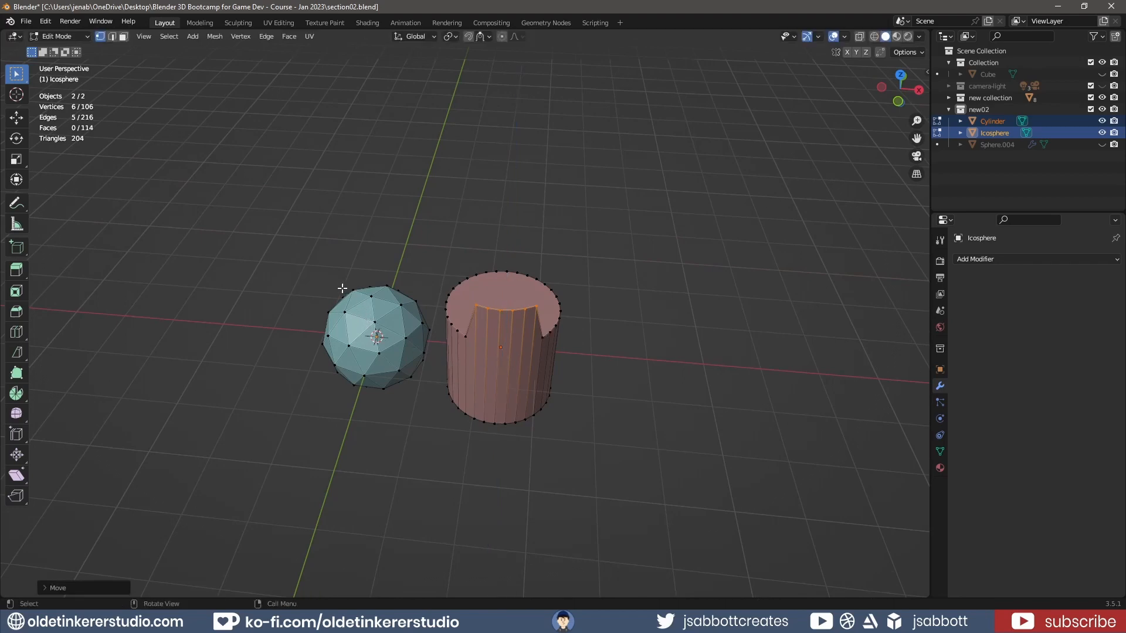
Raise the ico sphere's upper vertices along Z and return both objects to Object Mode
{"action": "left_click_drag", "start_coordinate": [342, 288], "coordinate": [407, 323]}
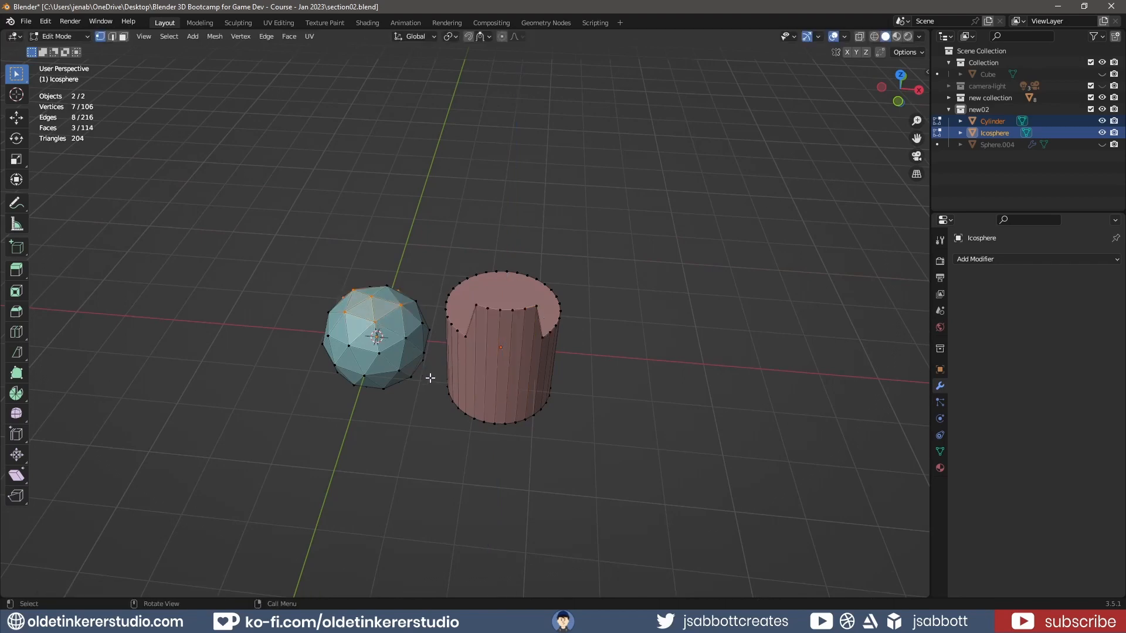
{"action": "key", "text": "g"}
{"action": "key", "text": "z"}
{"action": "left_click", "coordinate": [429, 351]}
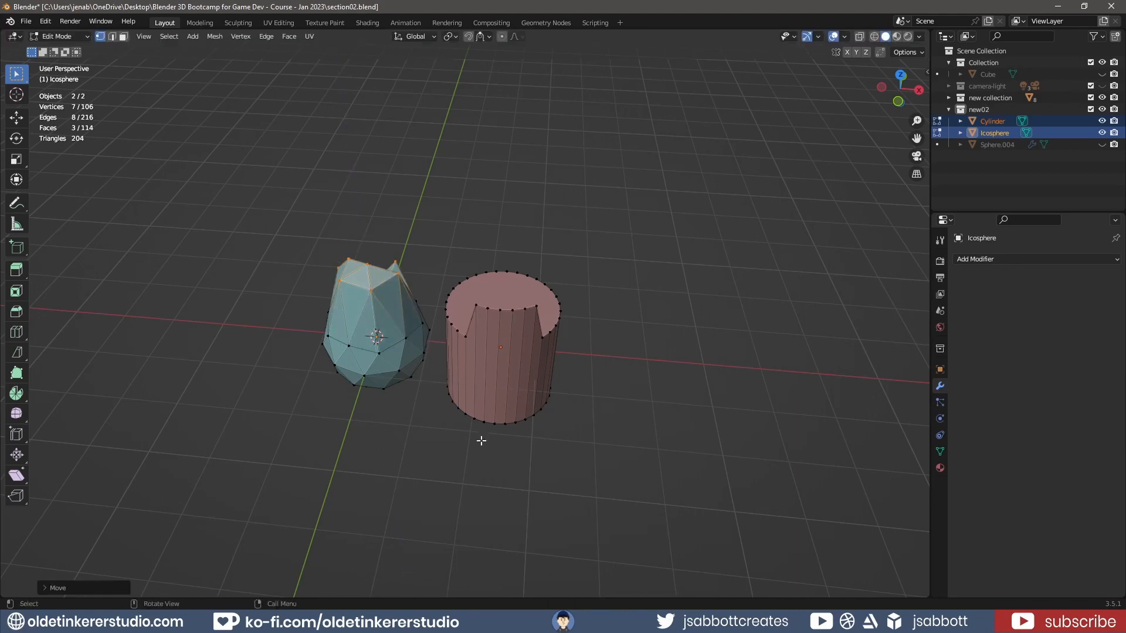
{"action": "key", "text": "Tab"}
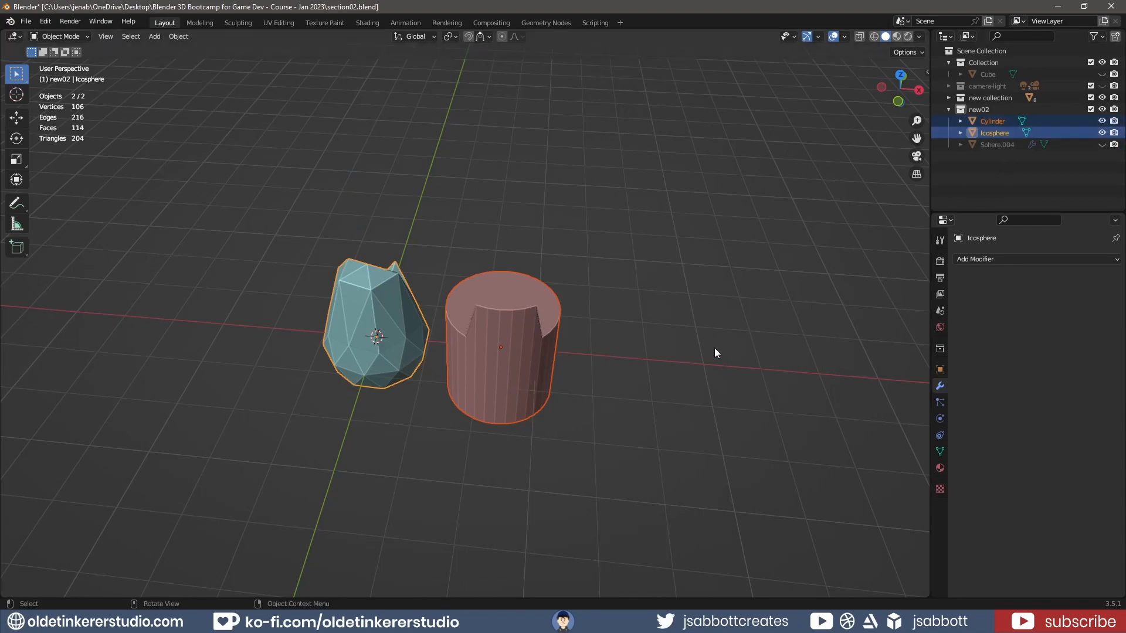
{"action": "middle_click_drag", "start_coordinate": [714, 352], "coordinate": [694, 302]}
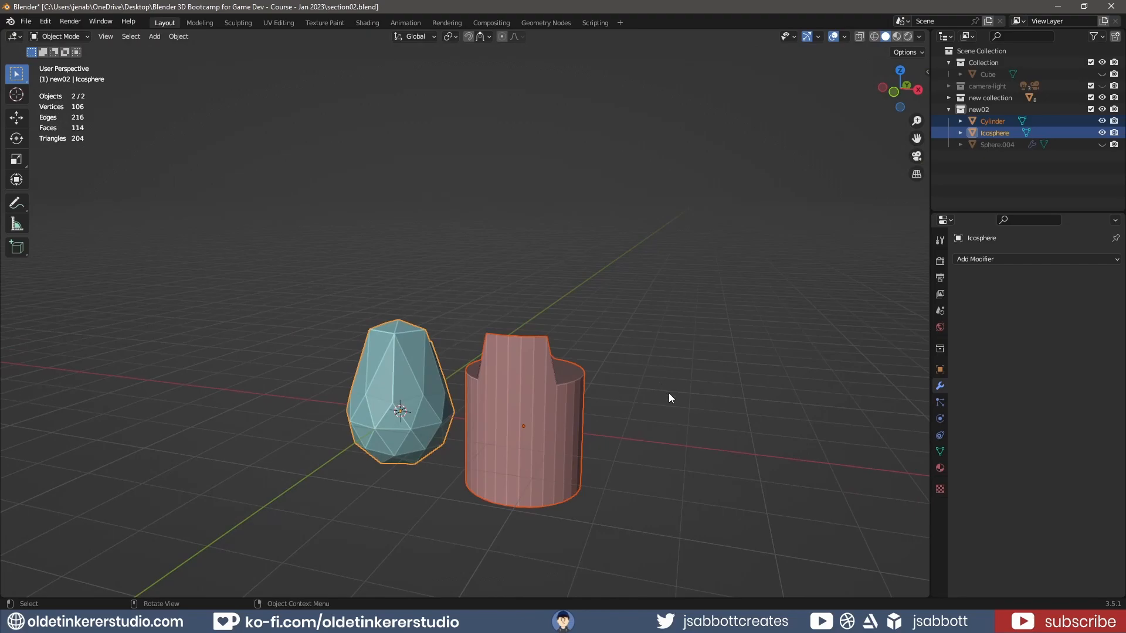